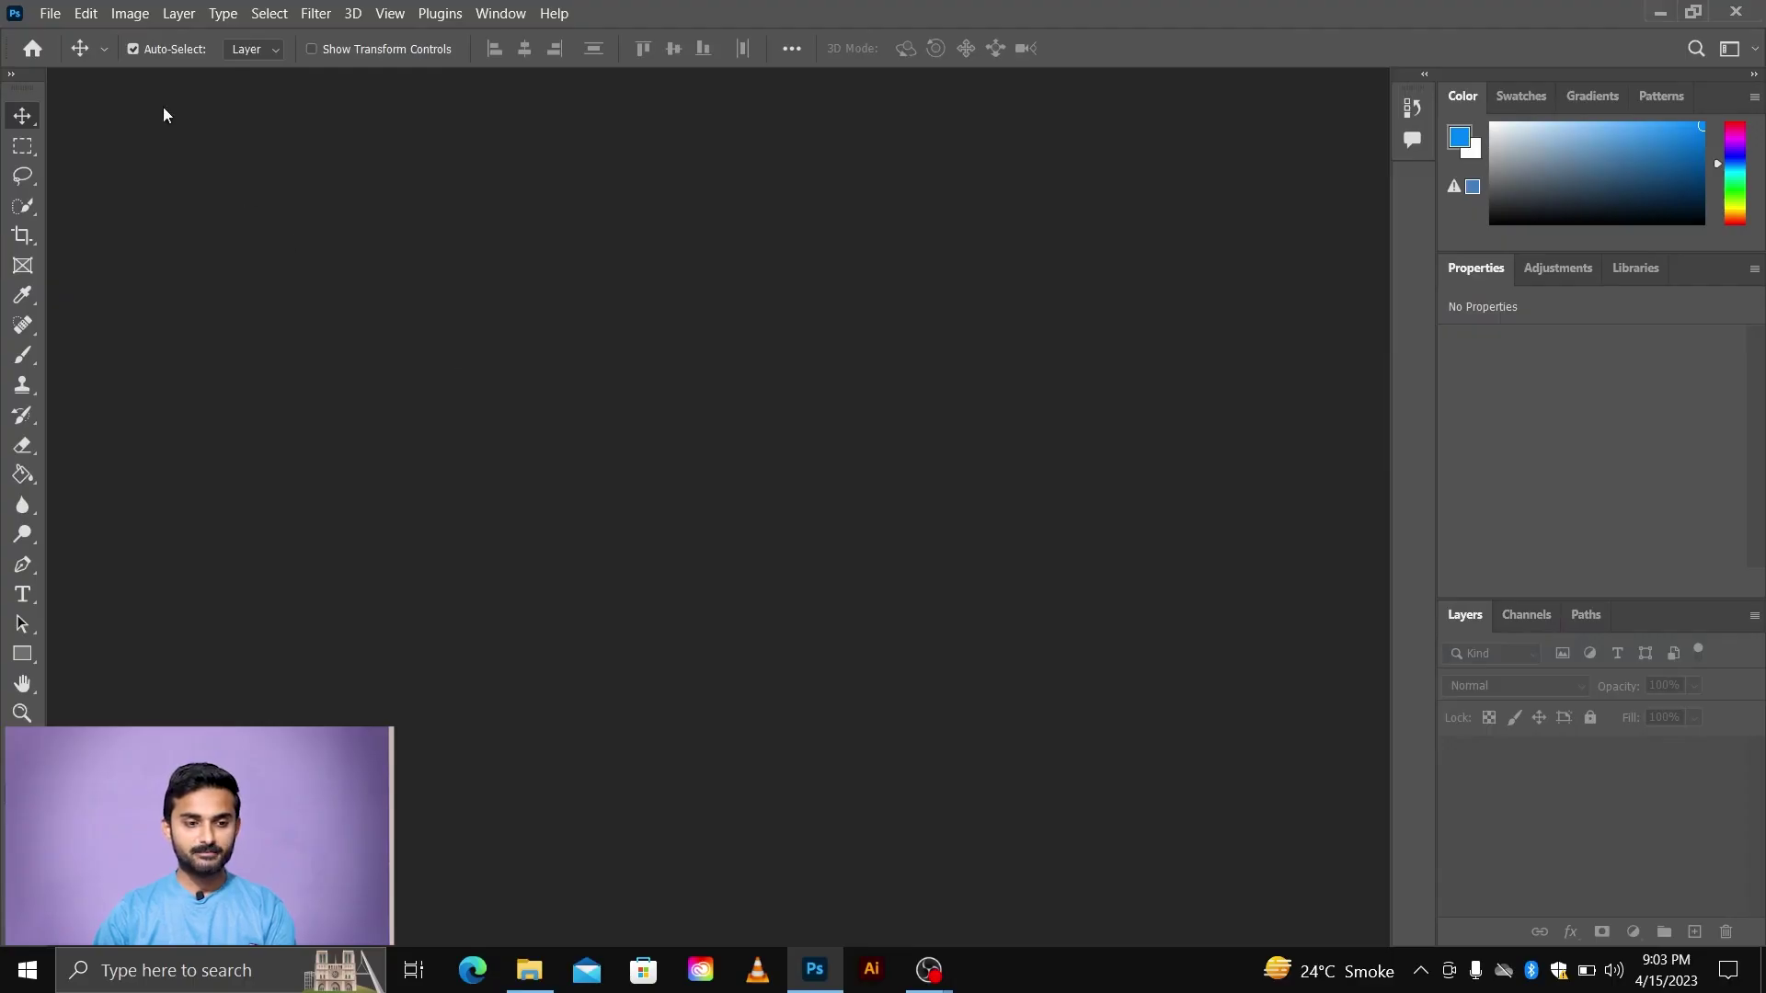
- Create a white 3678 × 2754 px document, show tools in two columns and float the Layers panel
left_click(53, 15)
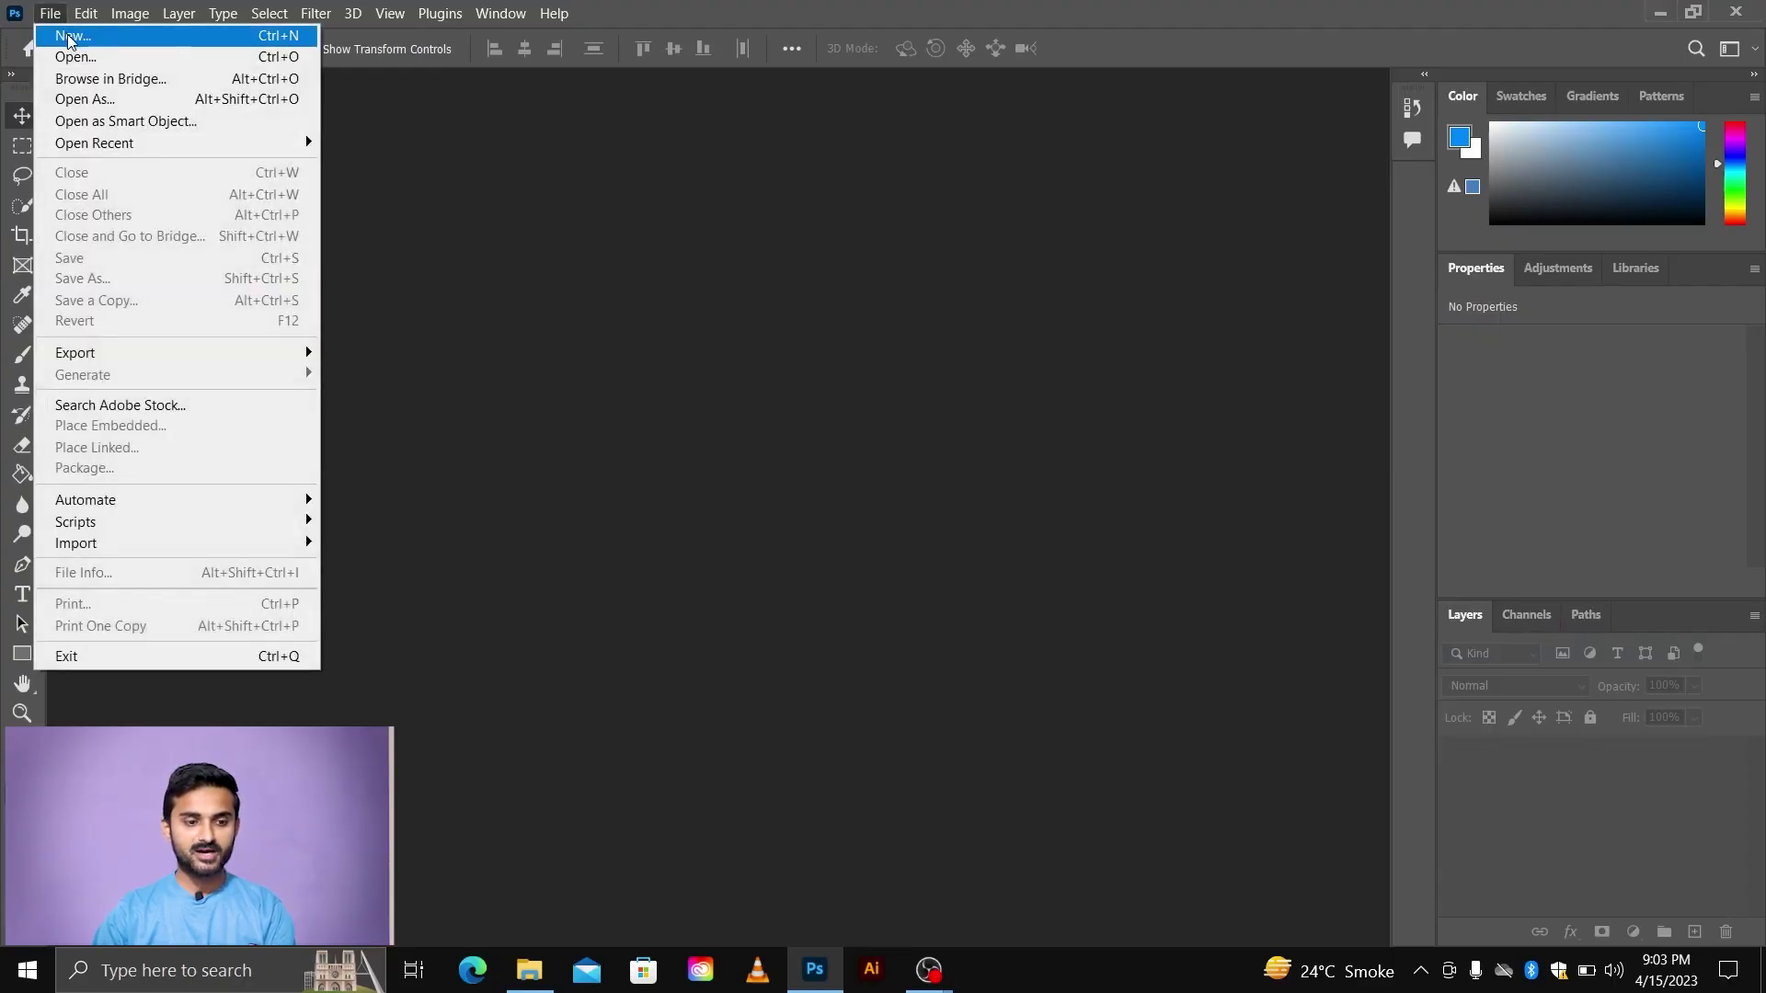
left_click(71, 37)
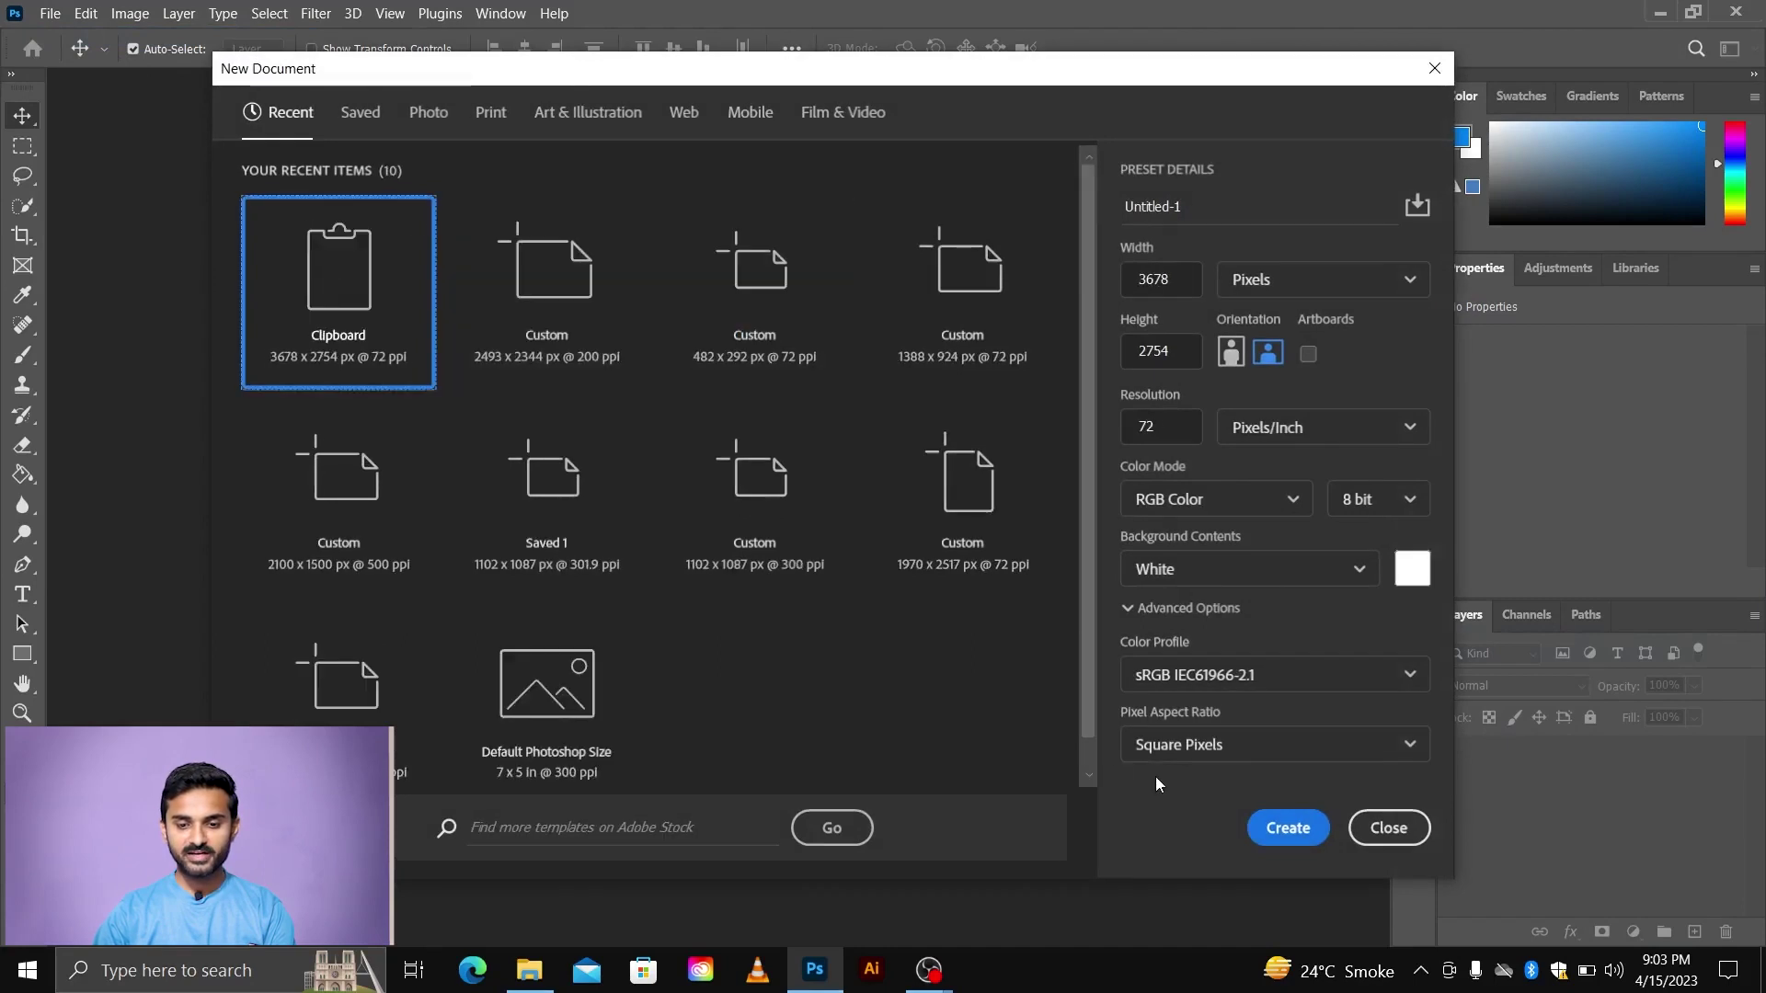
left_click(1252, 826)
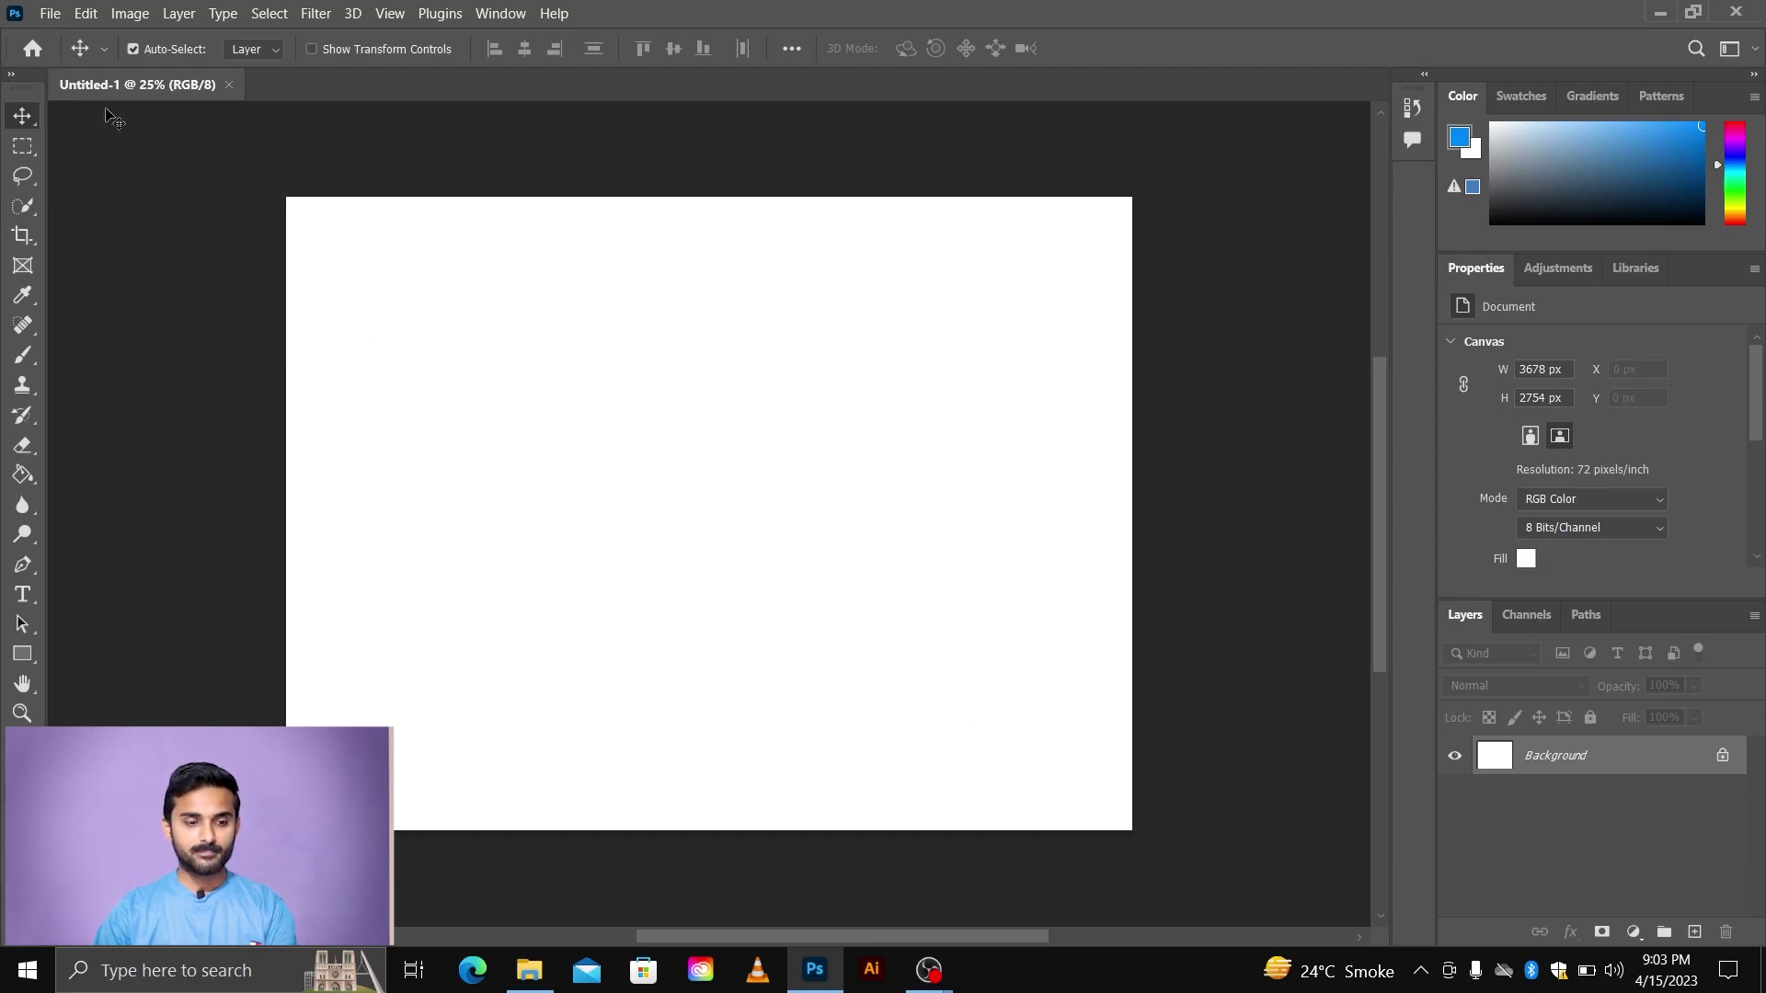
left_click(11, 74)
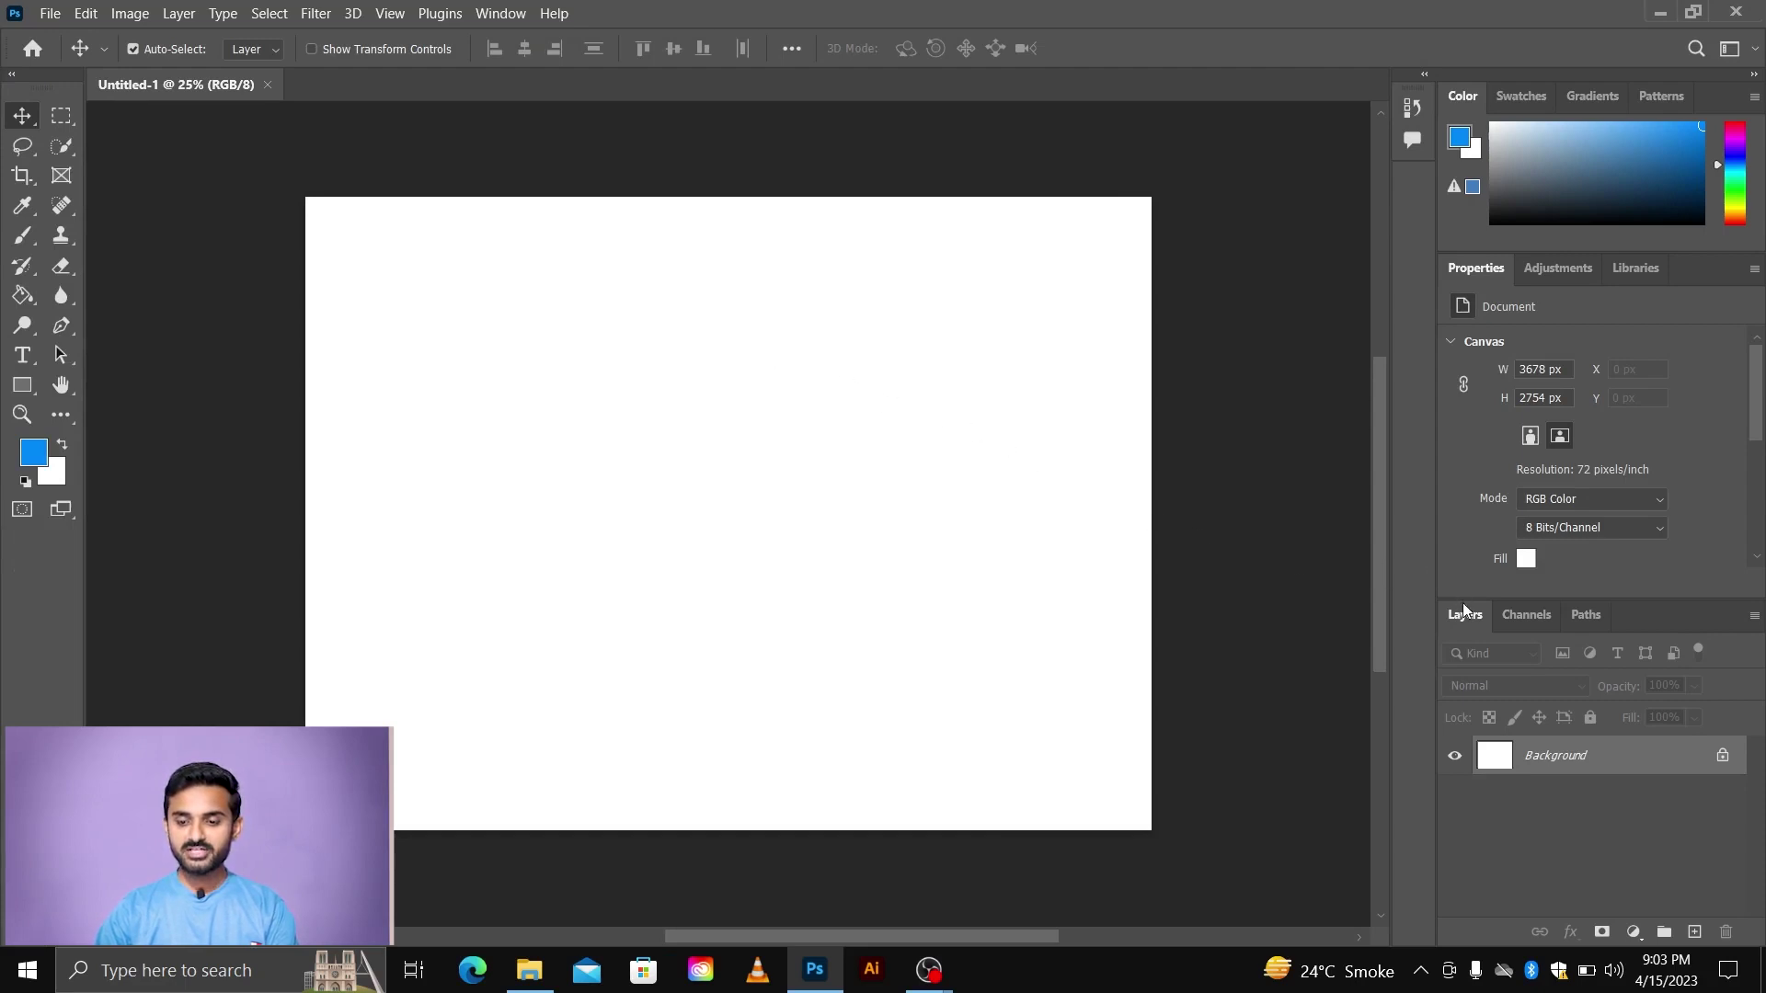
mouse_move(1466, 618)
left_mouse_down()
mouse_move(1086, 180)
mouse_move(1068, 121)
left_mouse_up()
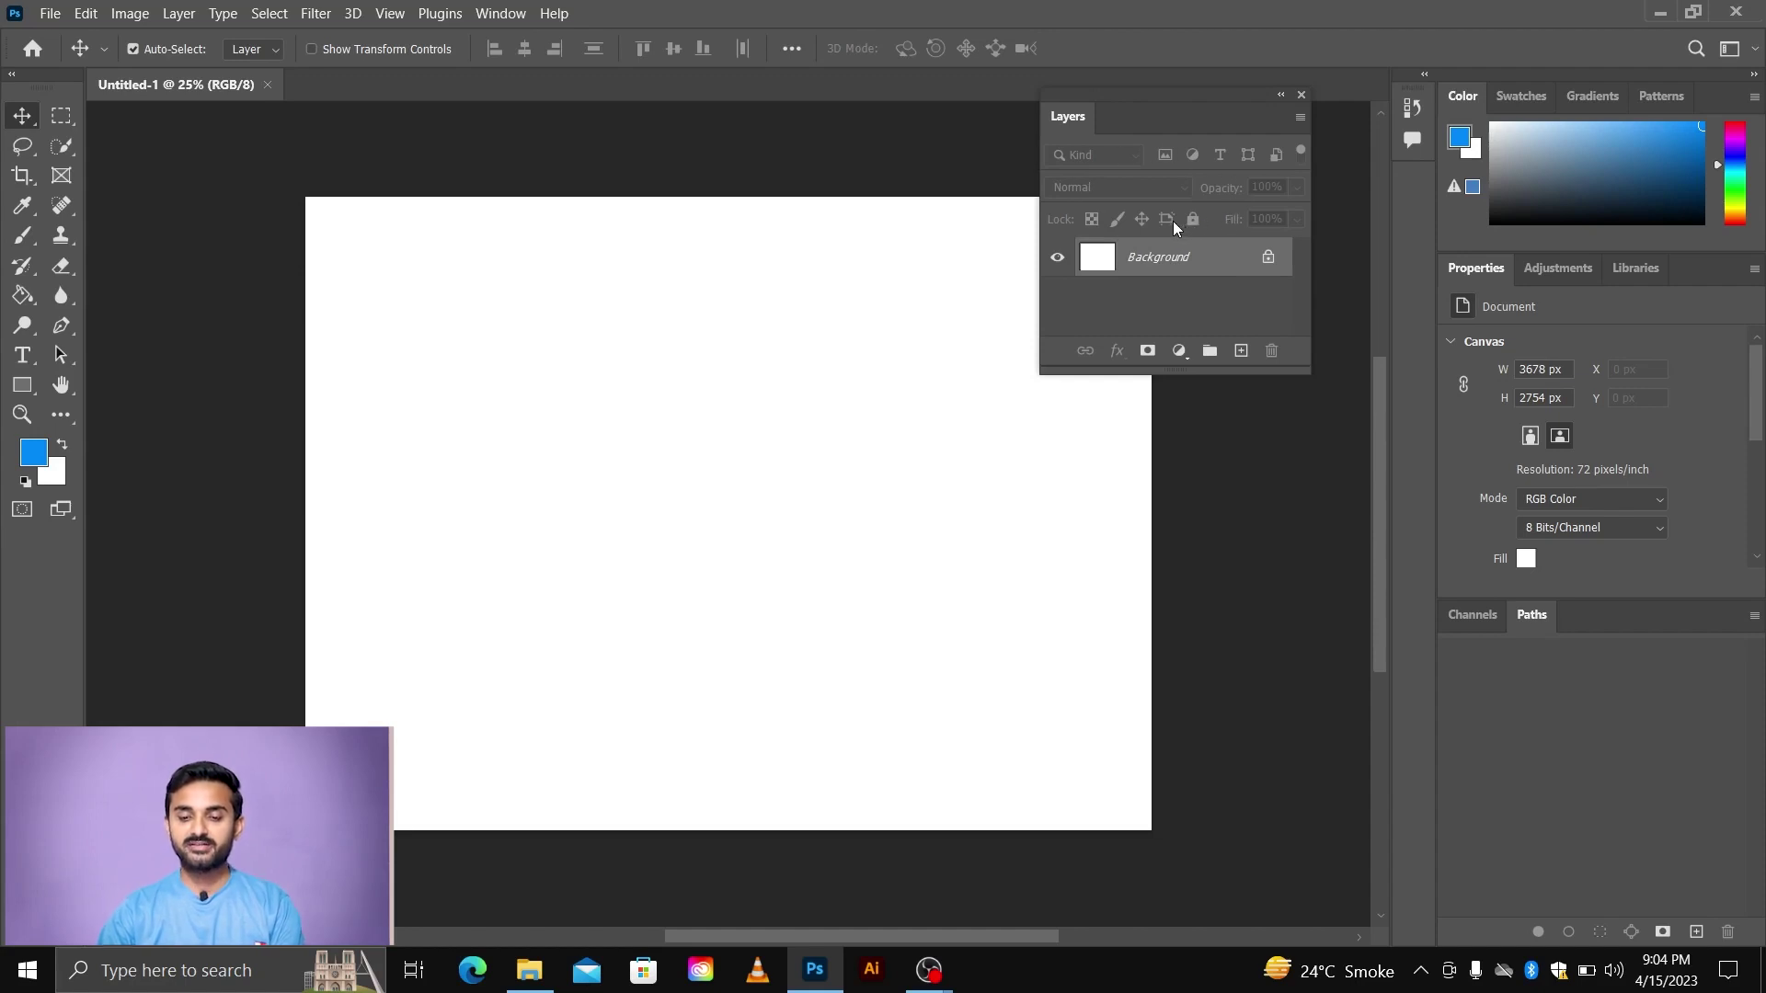
key("ctrl")
scroll(855, 409, "right", 2)
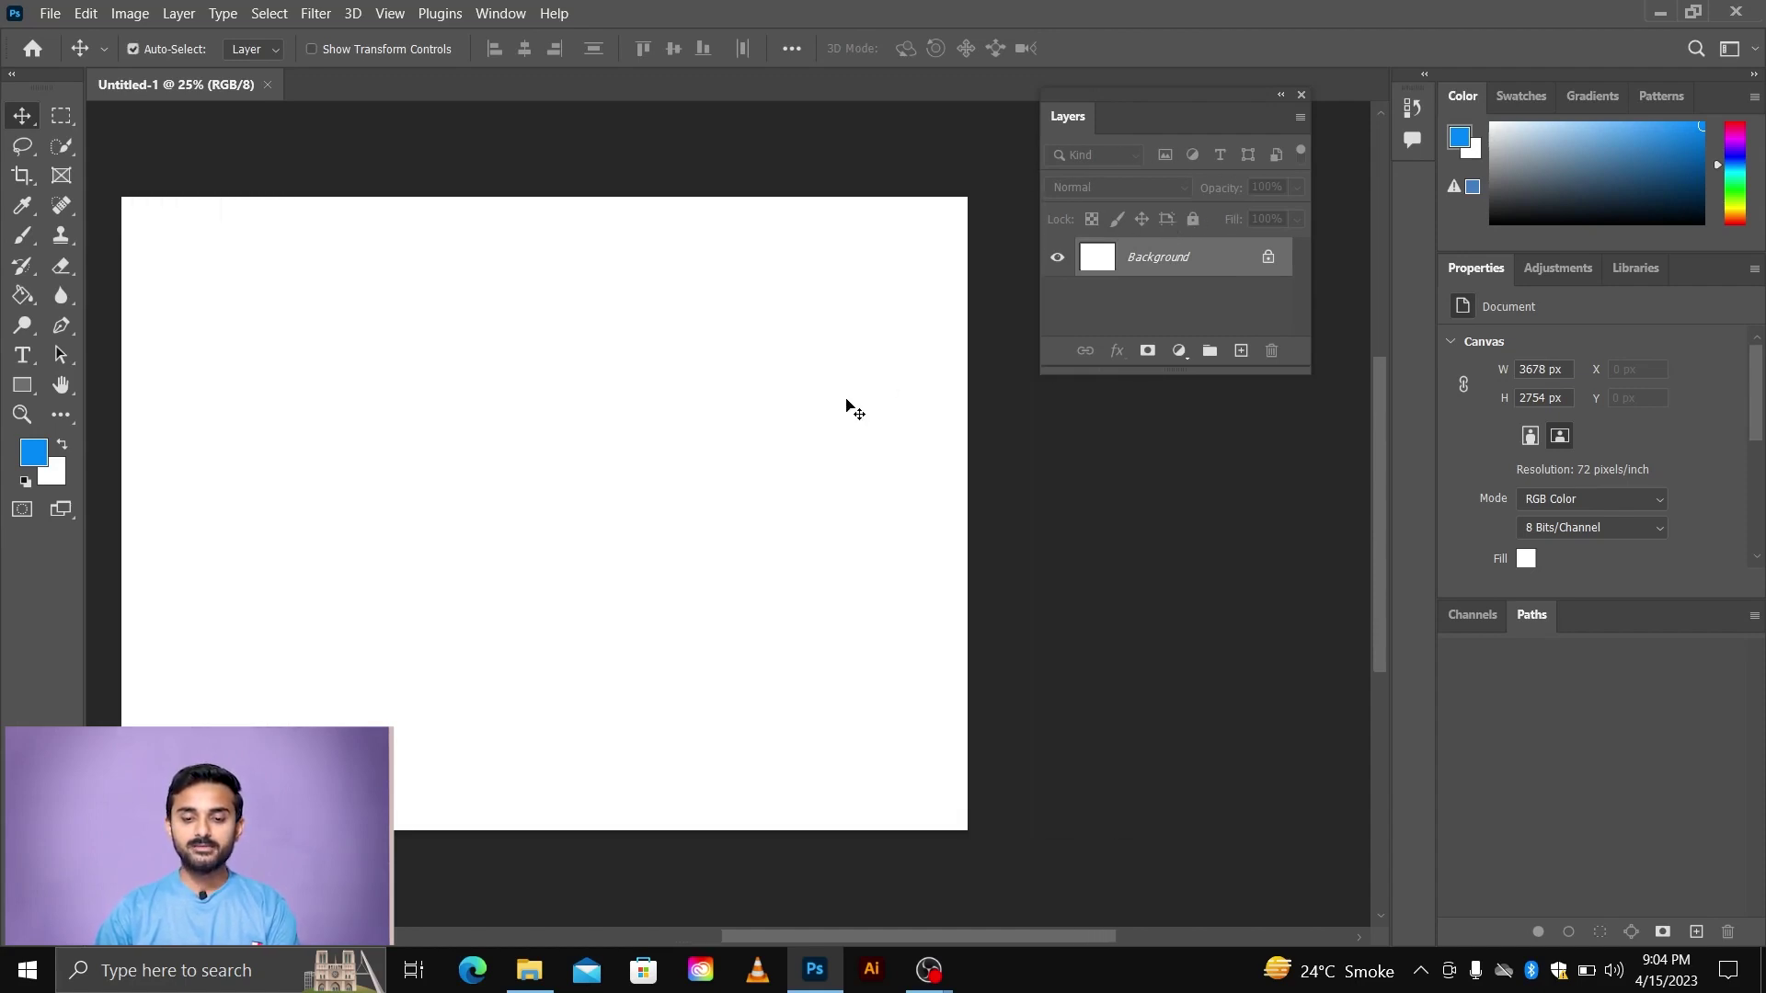
scroll(855, 409, "left", 1)
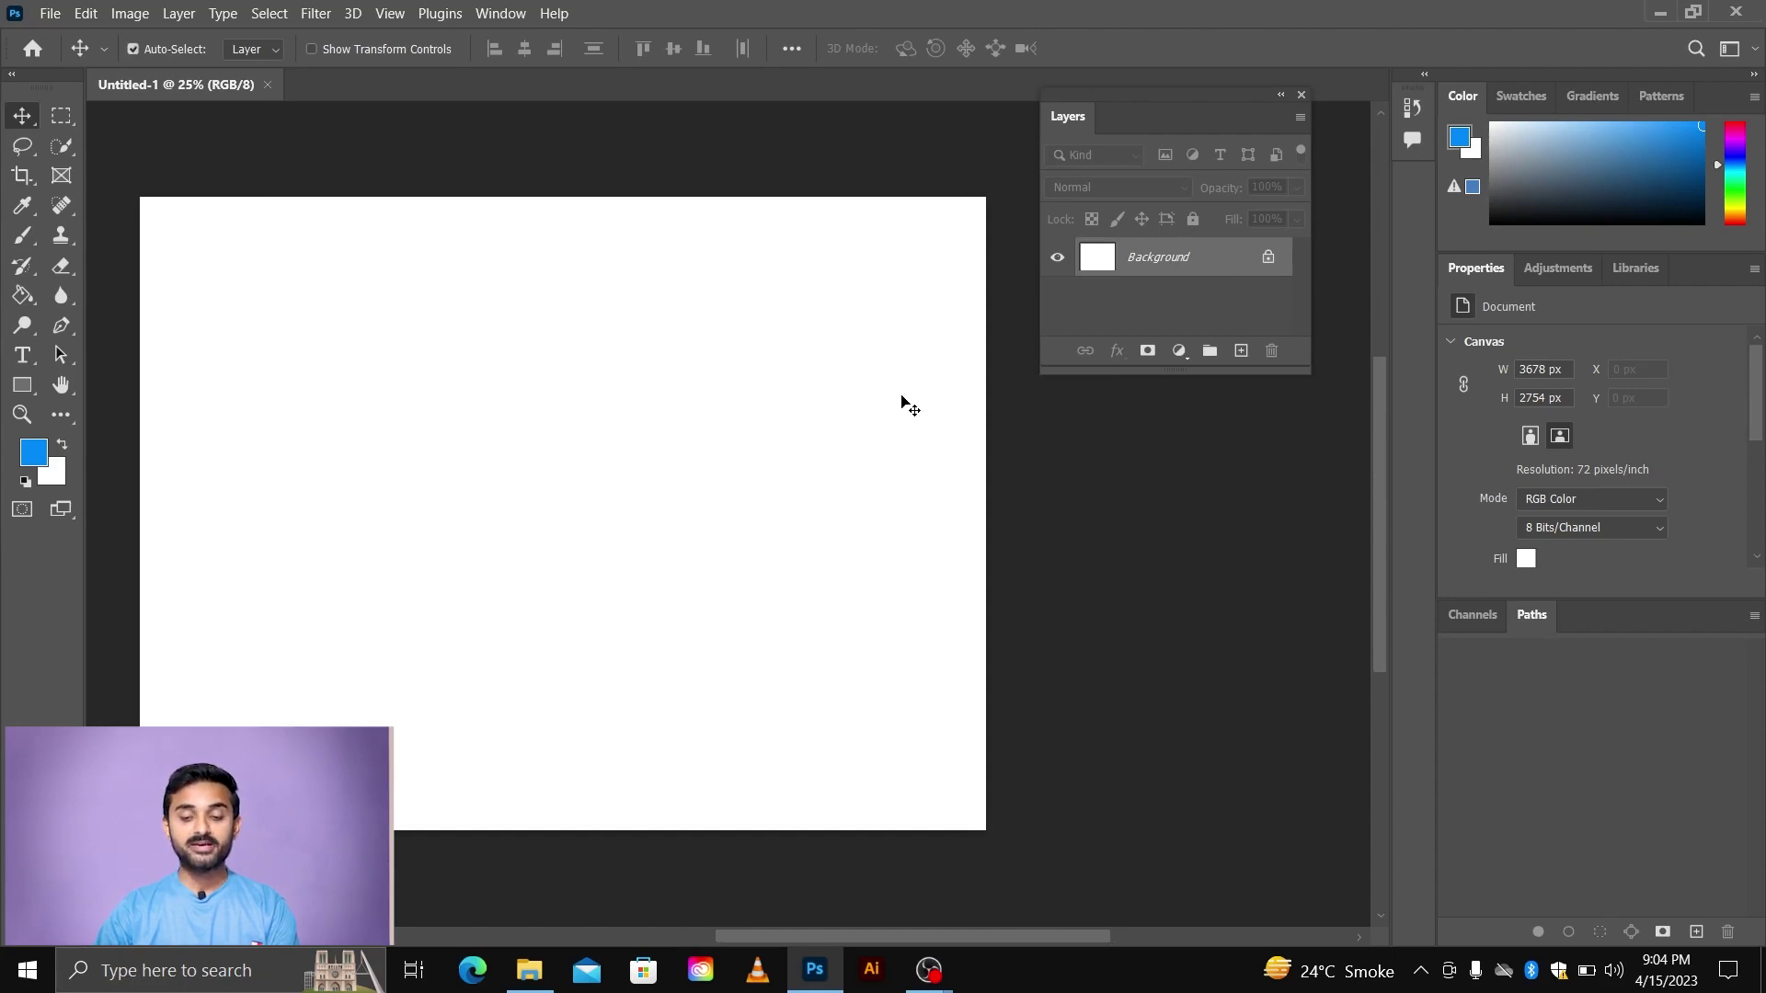
left_click(1268, 258)
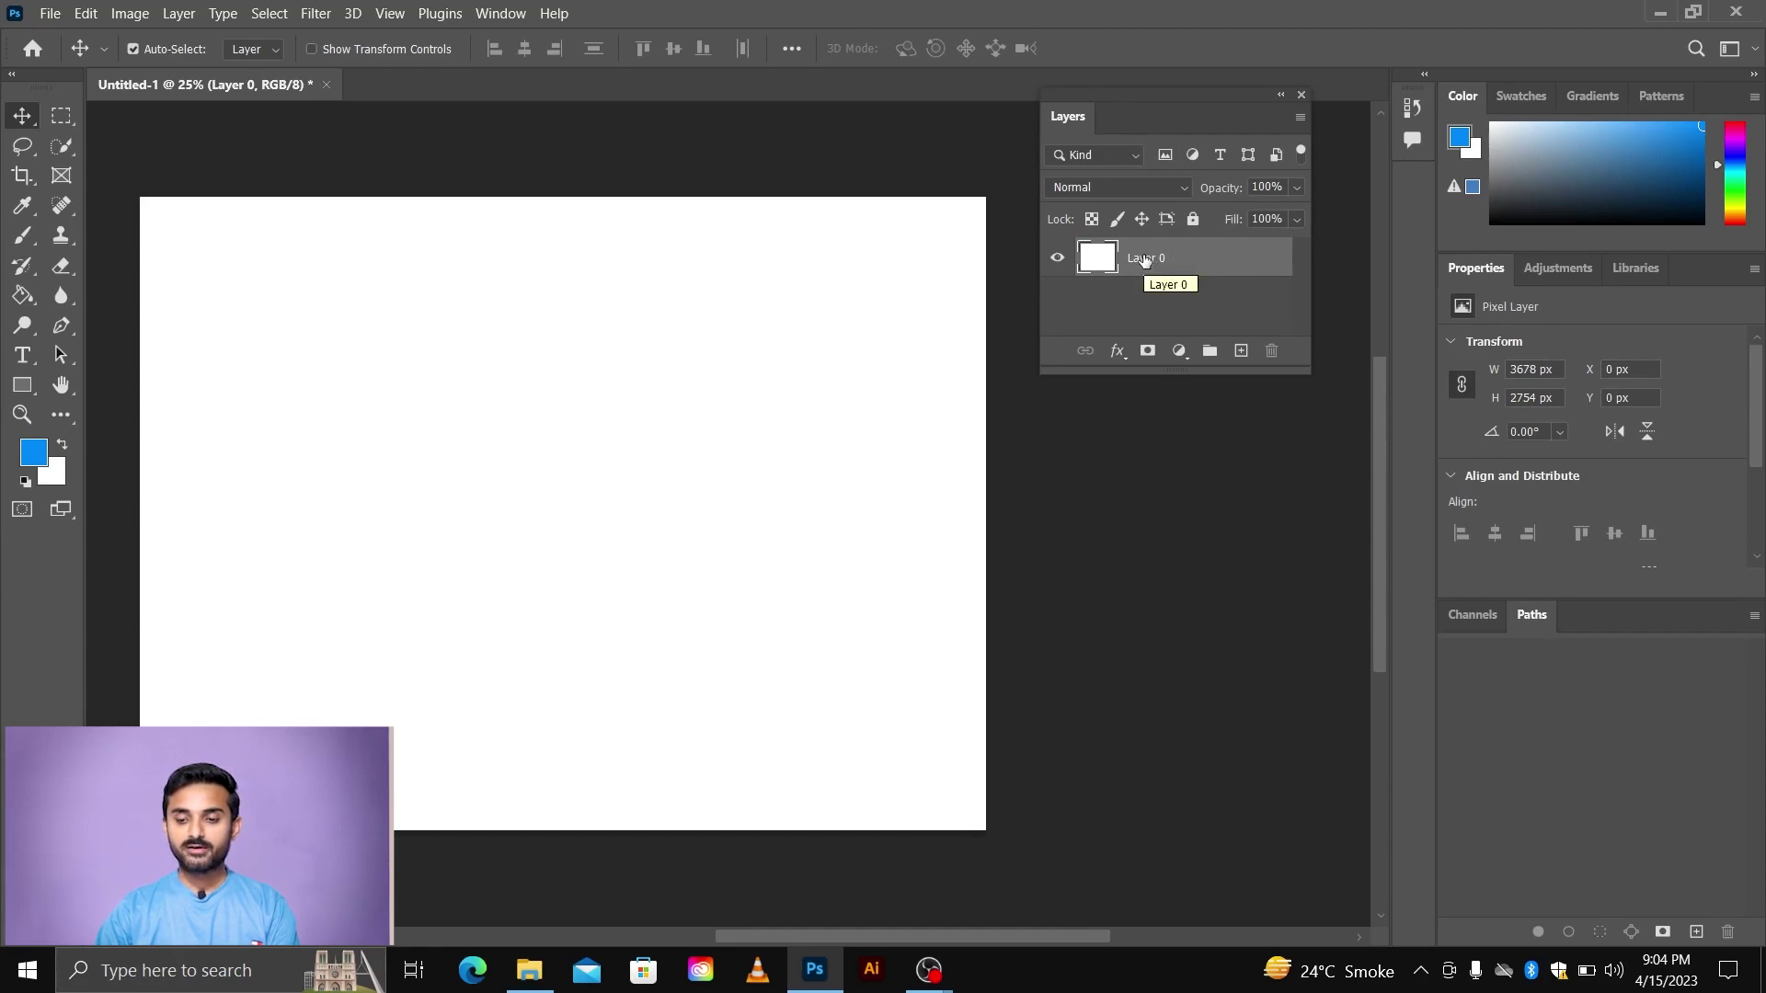
key("ctrl")
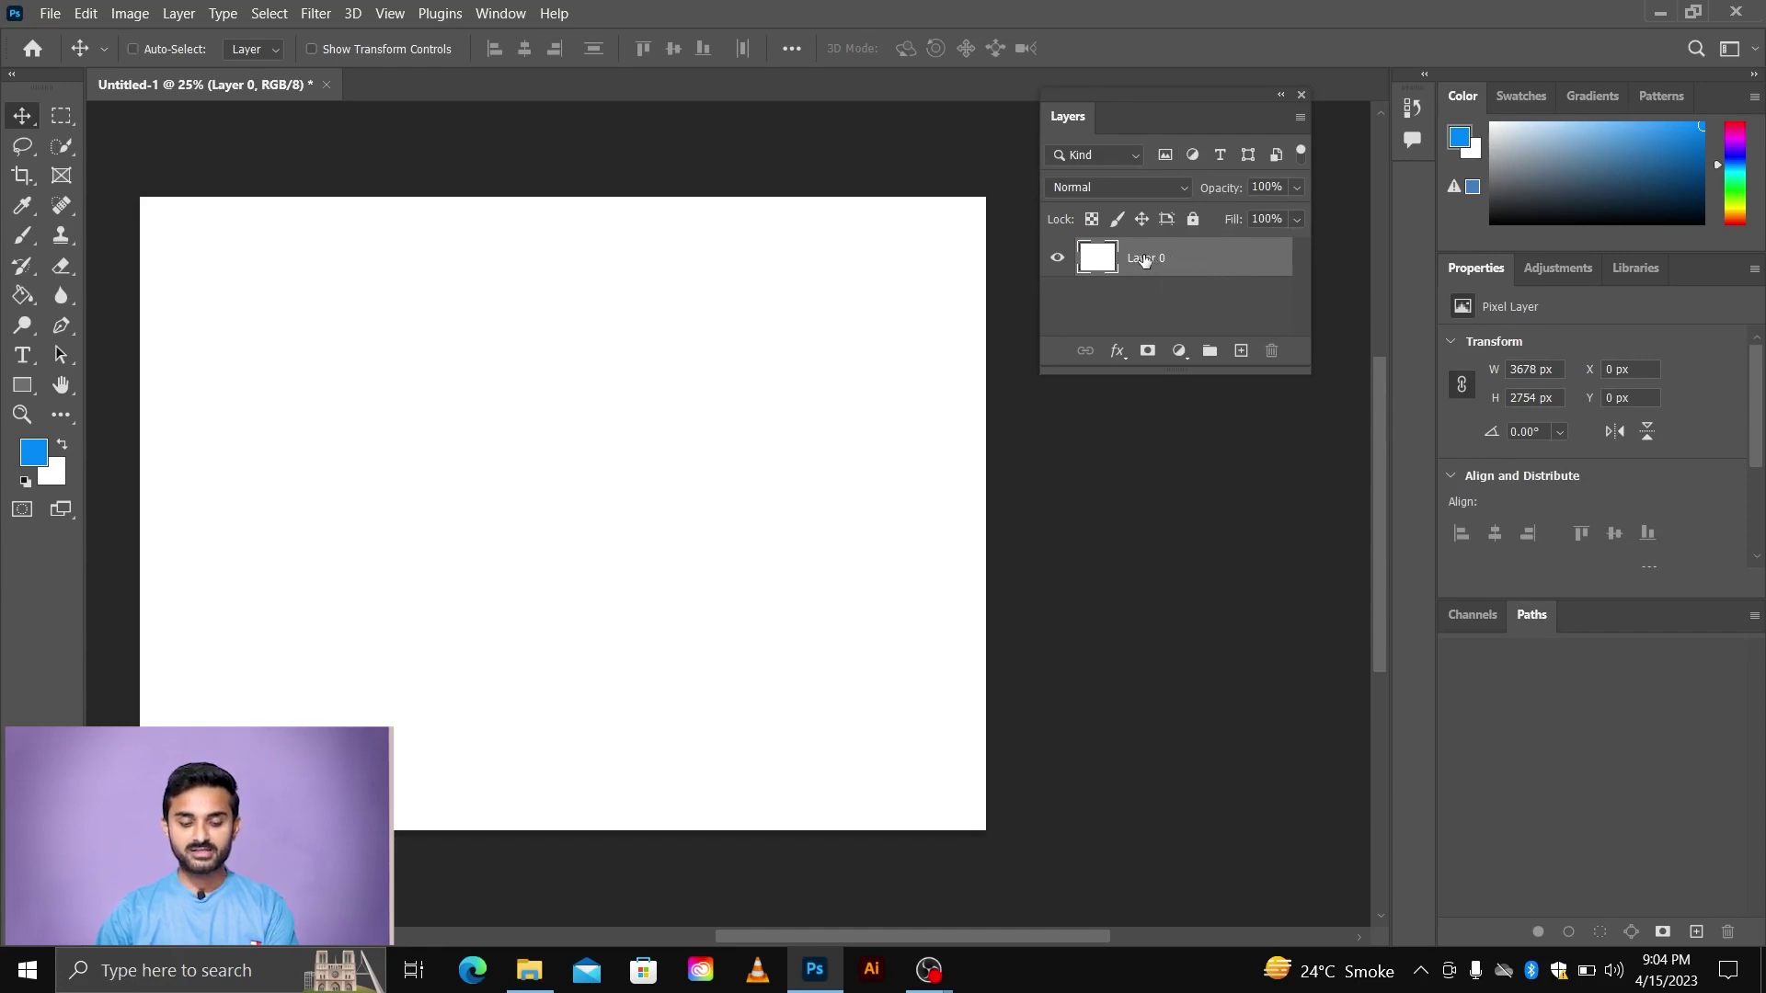
key("ctrl+z")
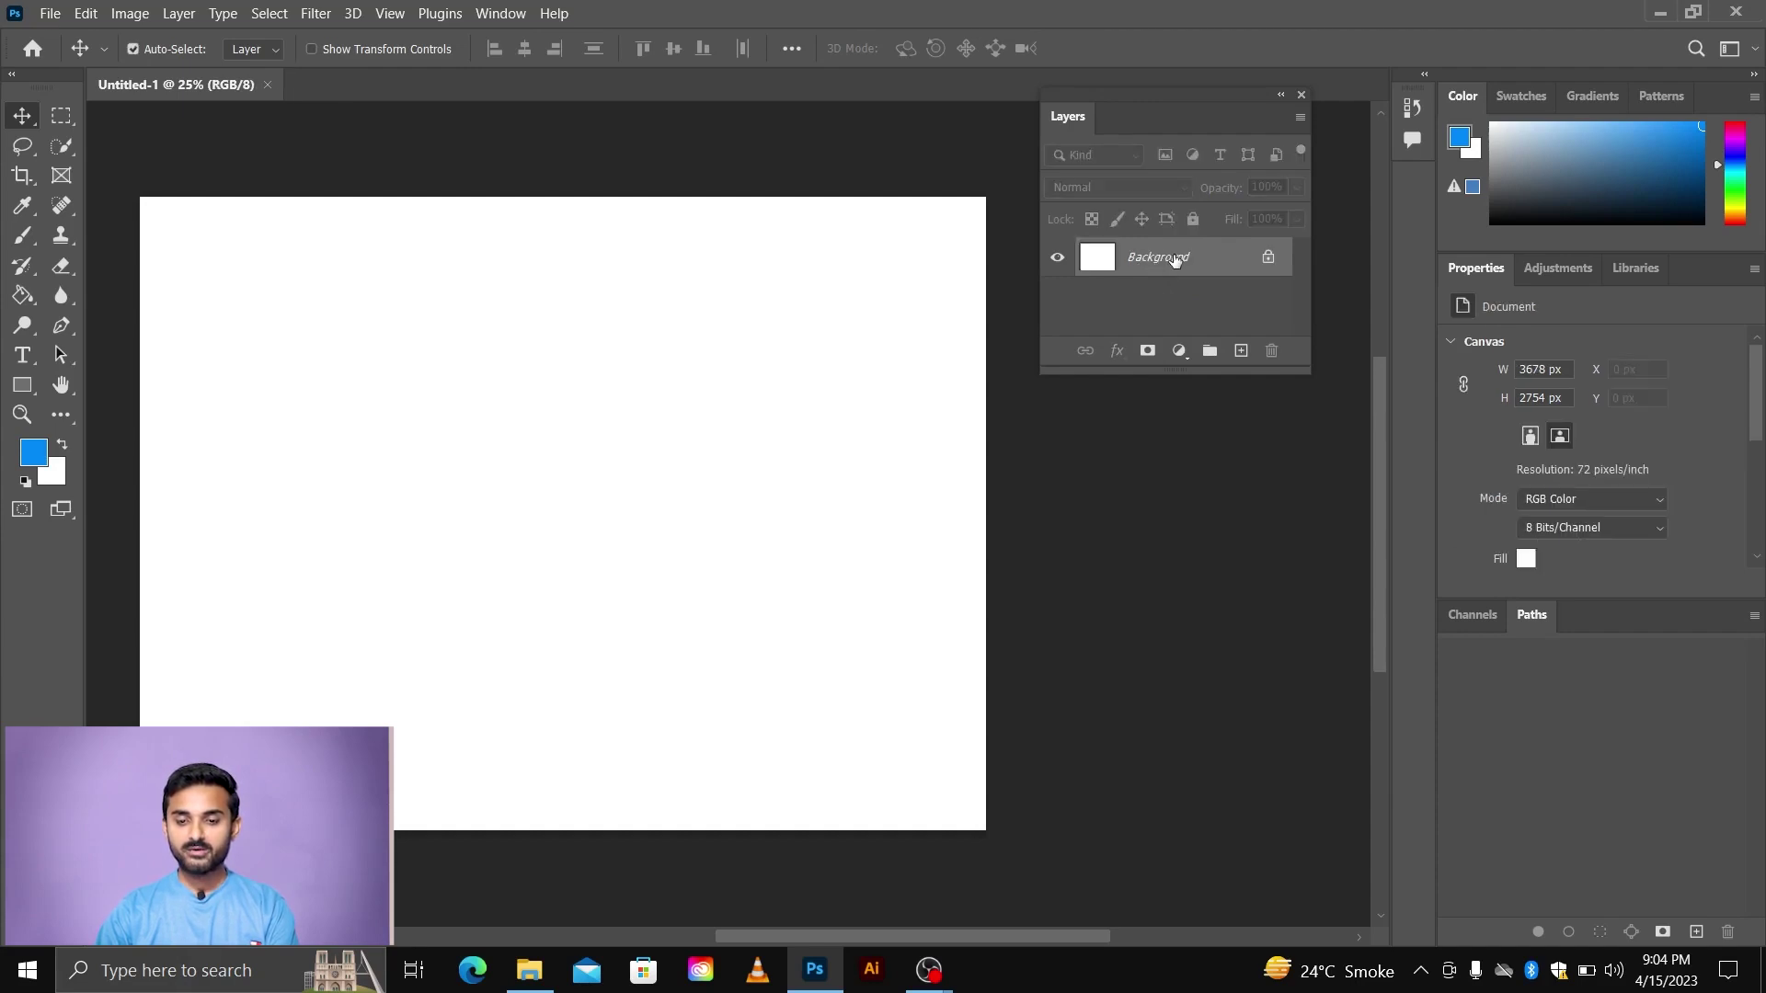
double_click(1175, 260)
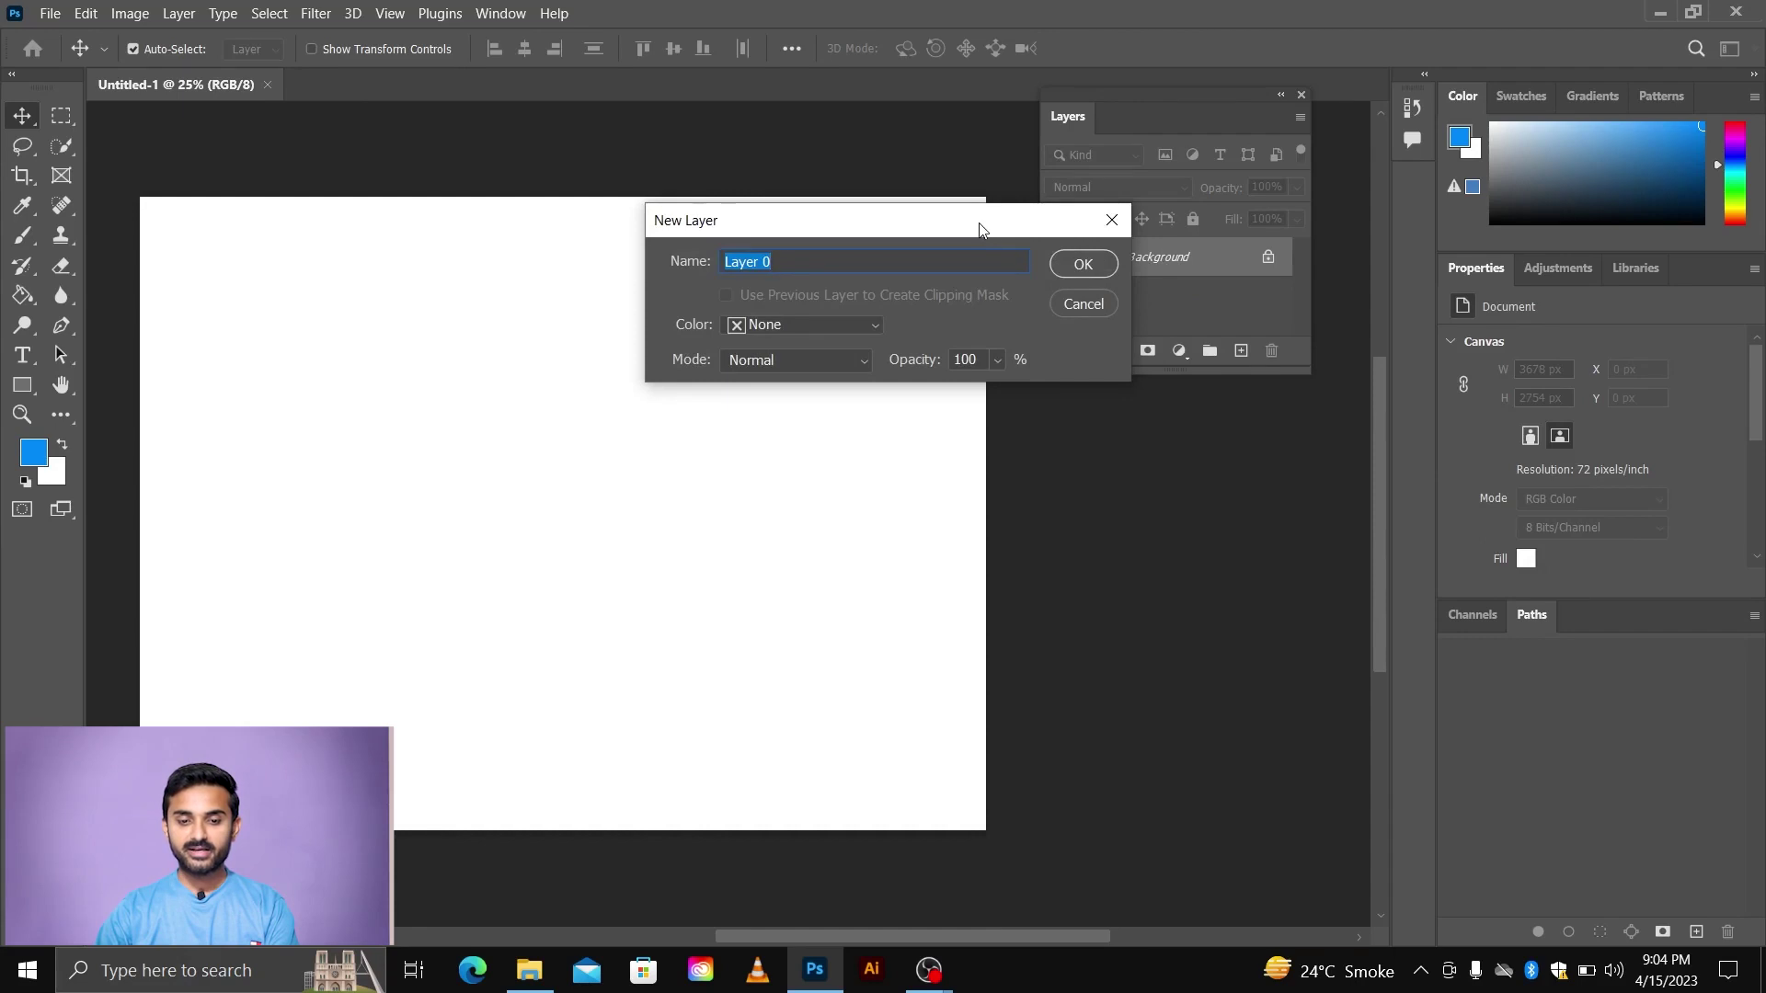
left_click_drag(981, 229, 952, 230)
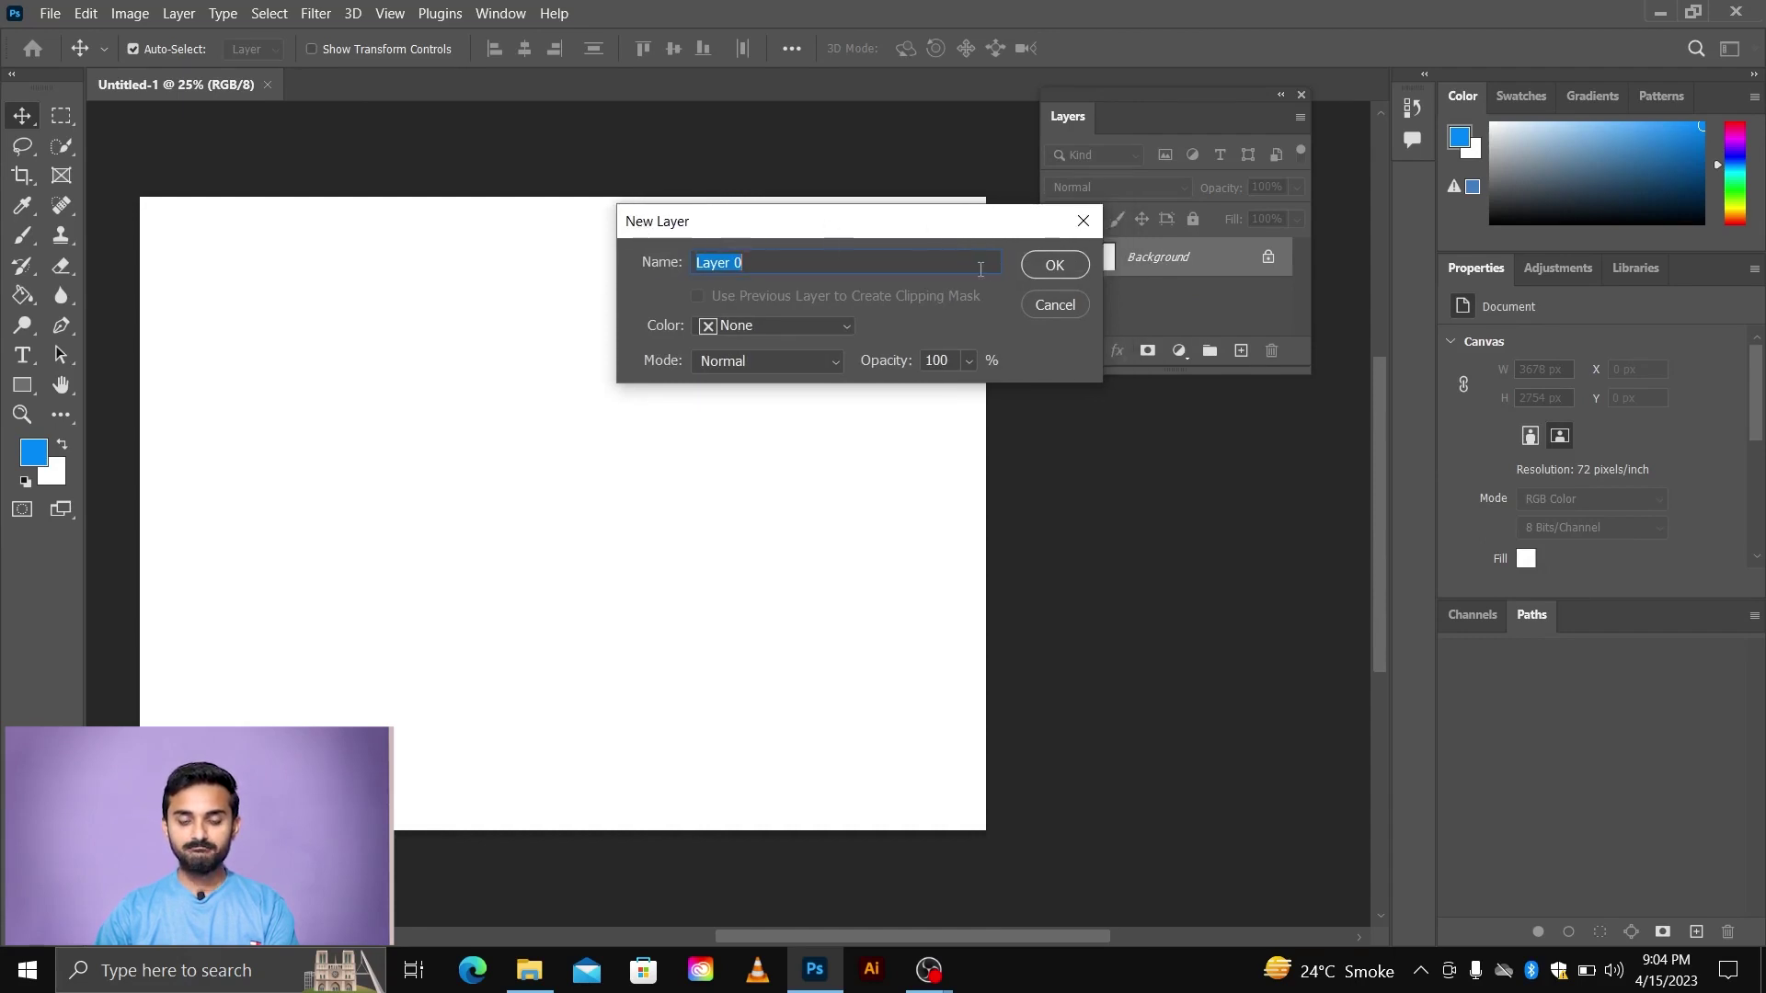
left_click(1054, 265)
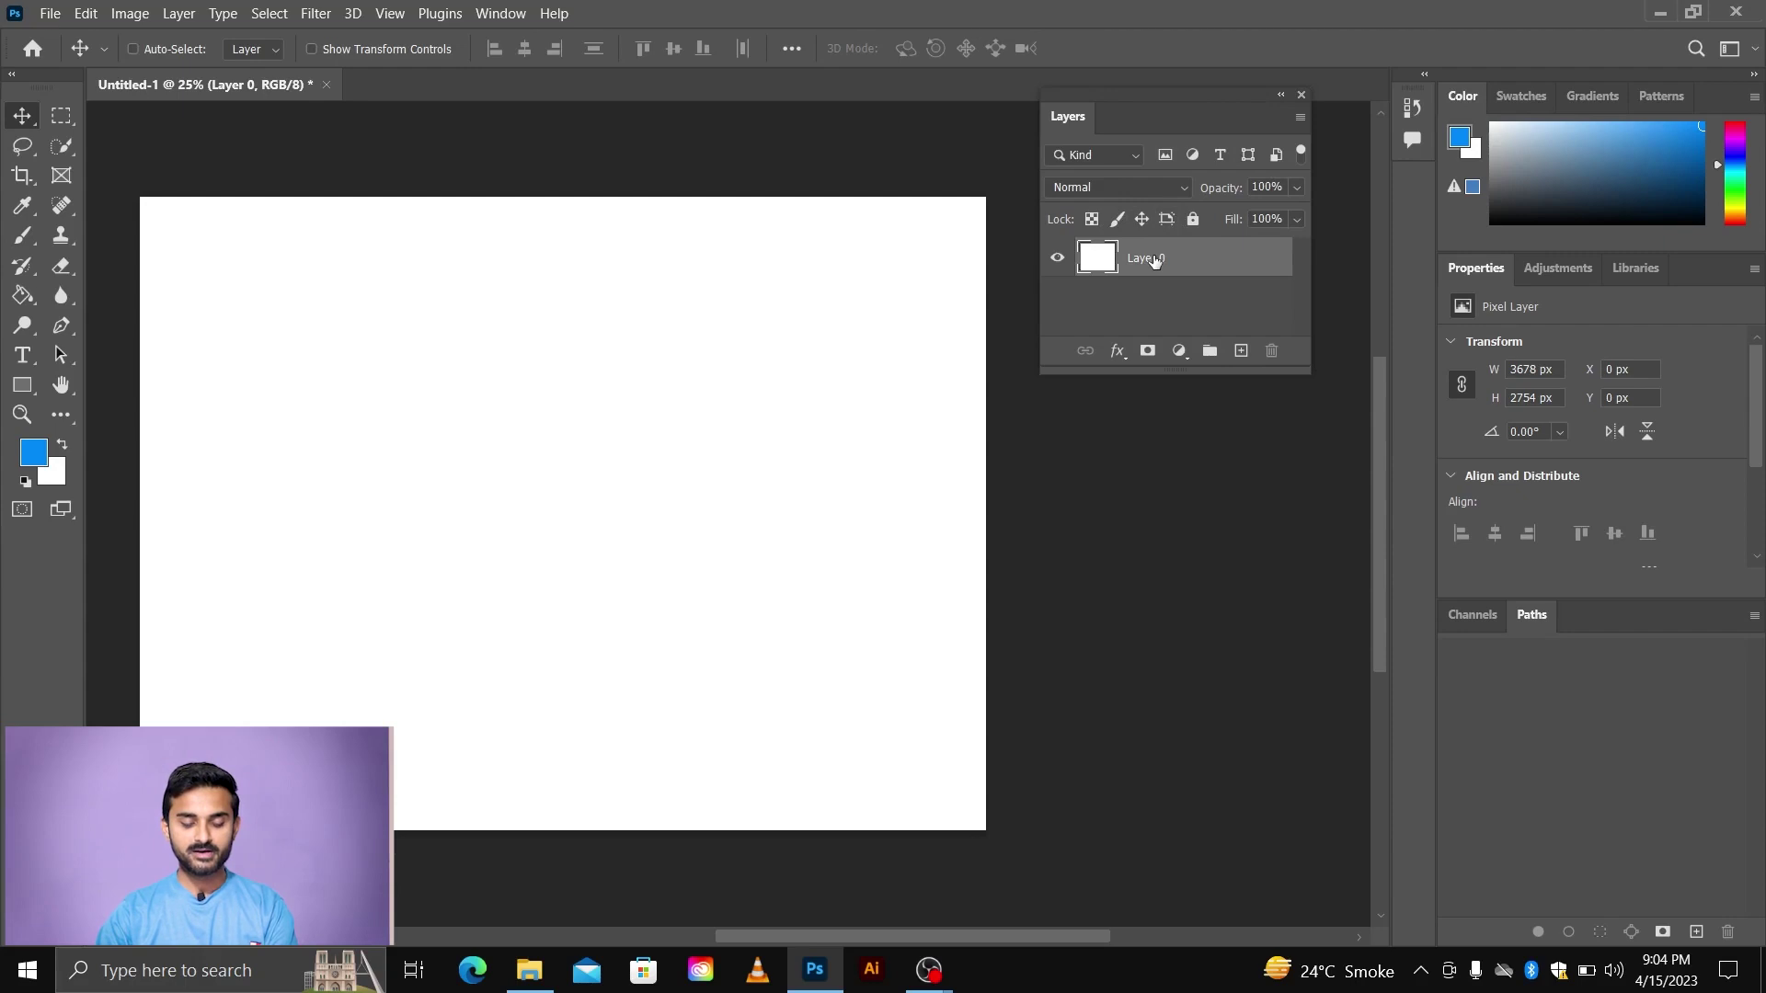
key("ctrl+z")
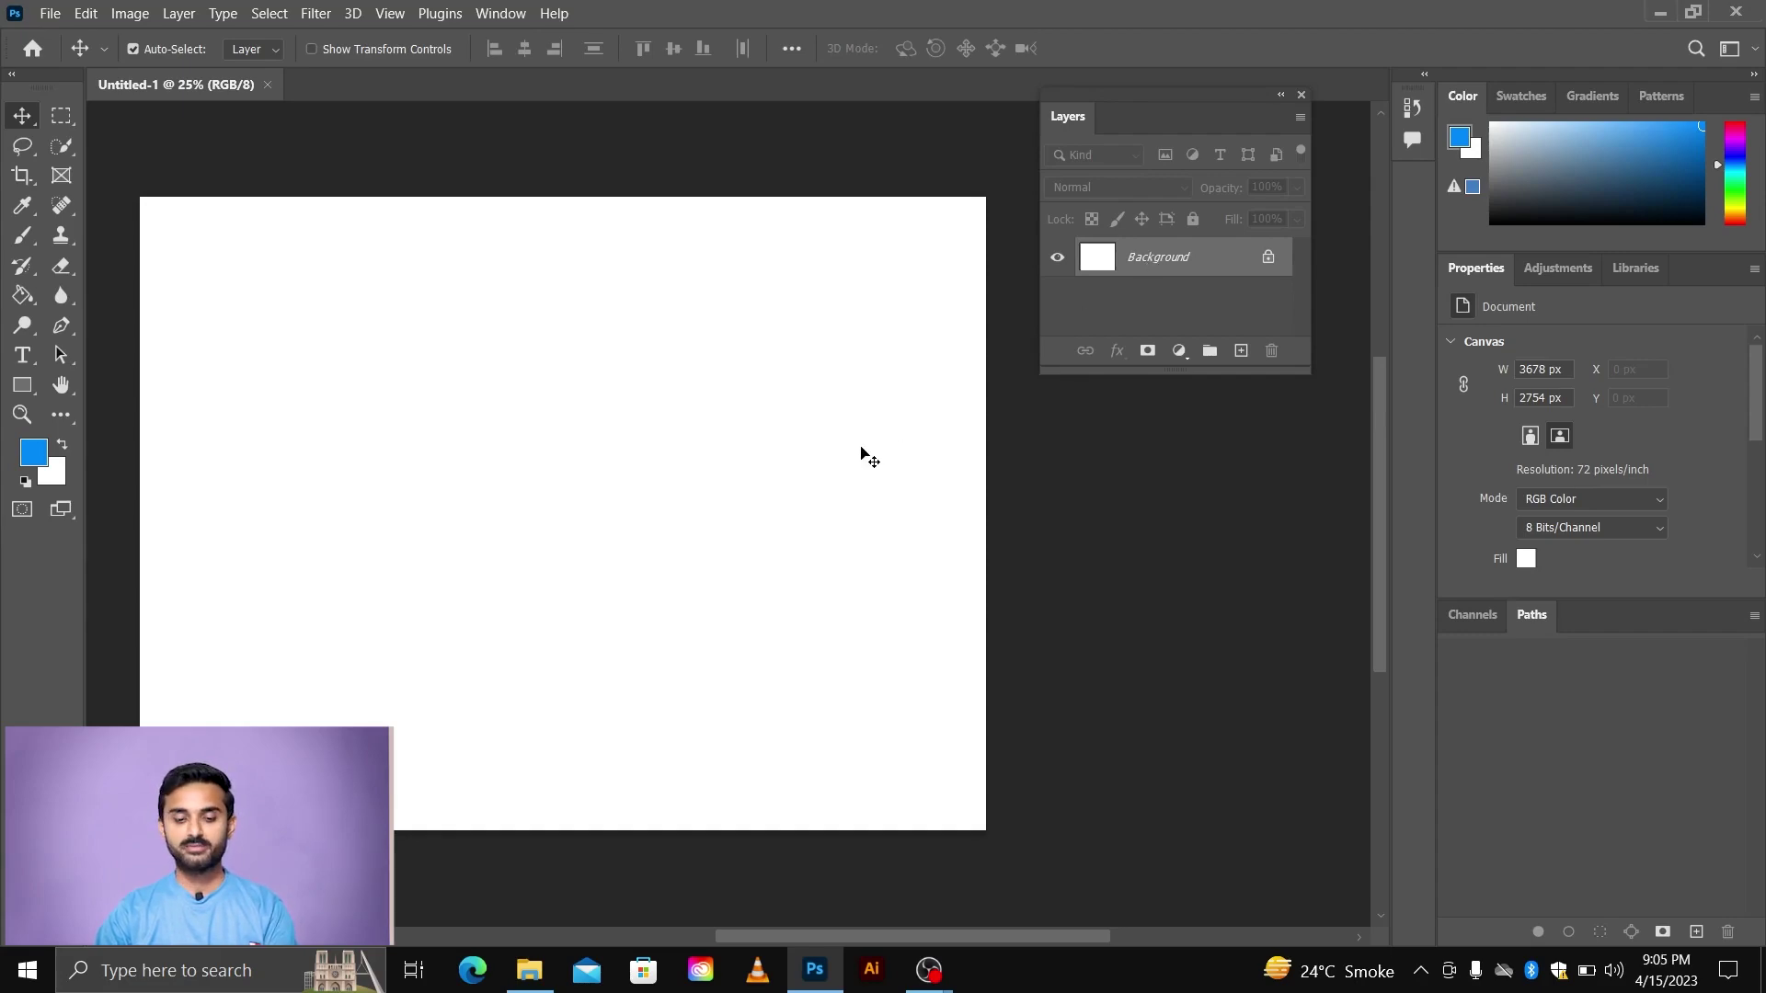
- Open five practice images from the desktop folder into Photoshop as tabs
key("super+d")
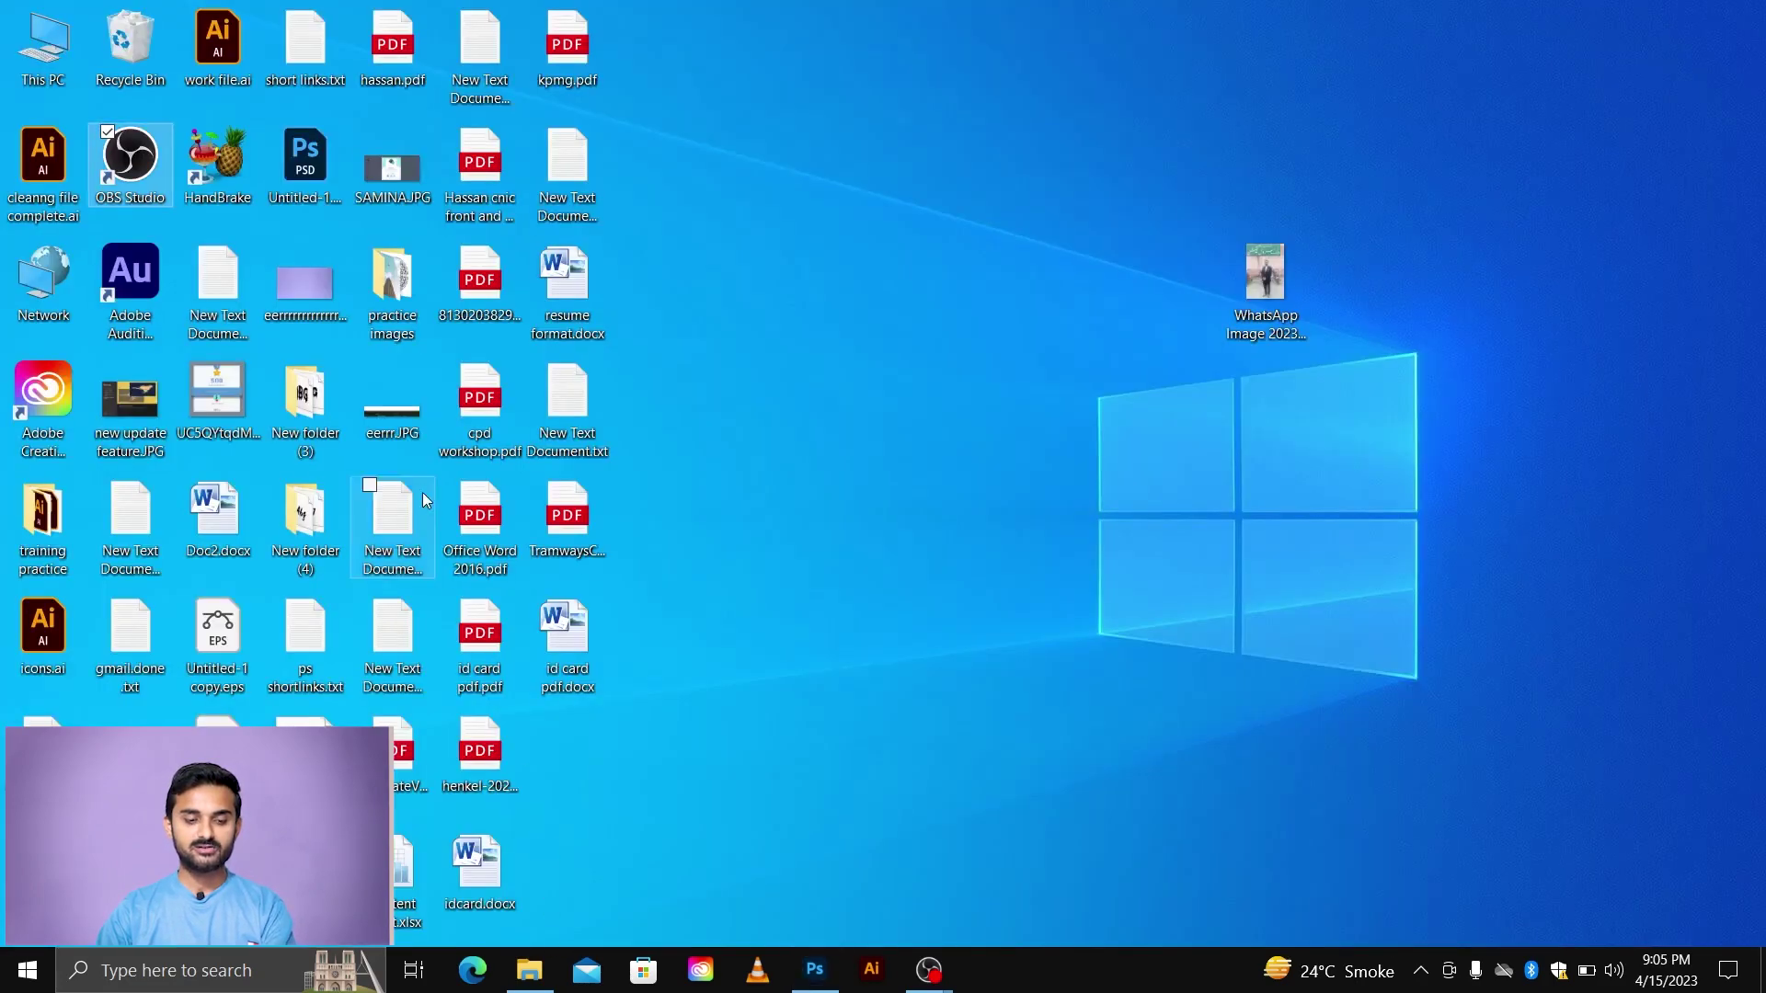
double_click(405, 283)
mouse_move(363, 441)
left_mouse_down()
mouse_move(1320, 184)
mouse_move(825, 984)
left_mouse_up()
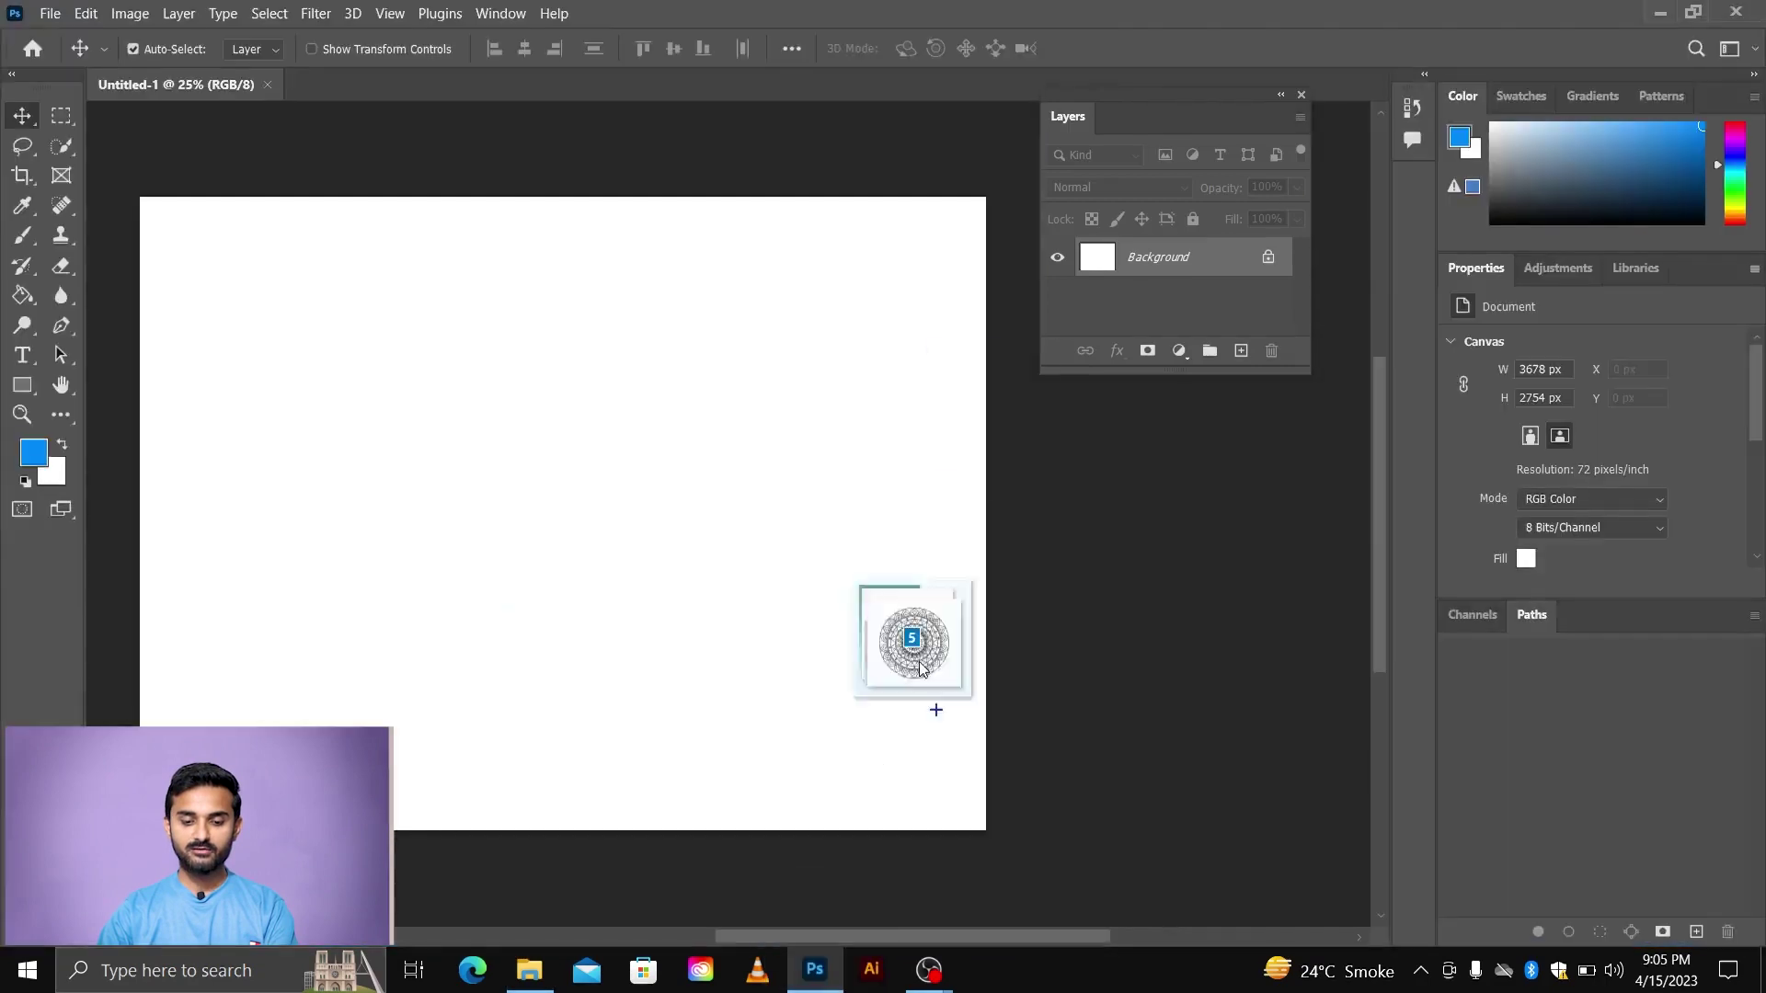
mouse_move(825, 984)
left_mouse_down()
mouse_move(1182, 35)
mouse_move(1168, 42)
left_mouse_up()
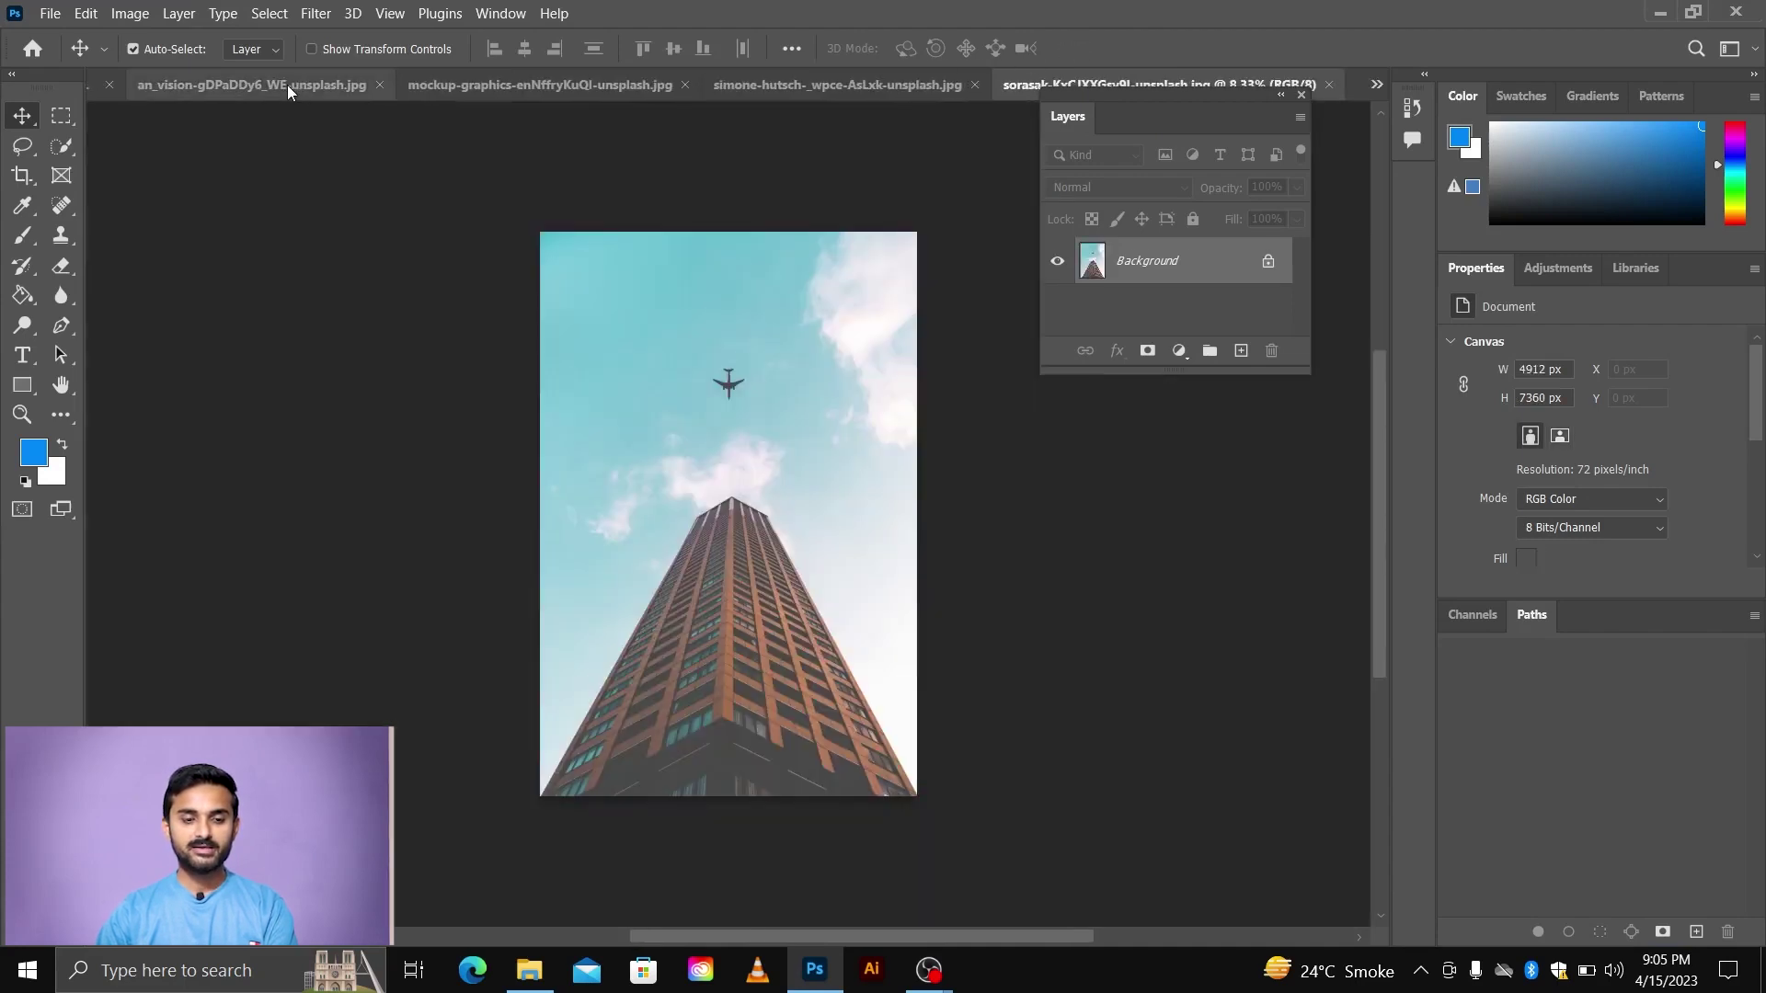
- Look through the apple, lemon, tower, plane and mandala document tabs
left_click(288, 85)
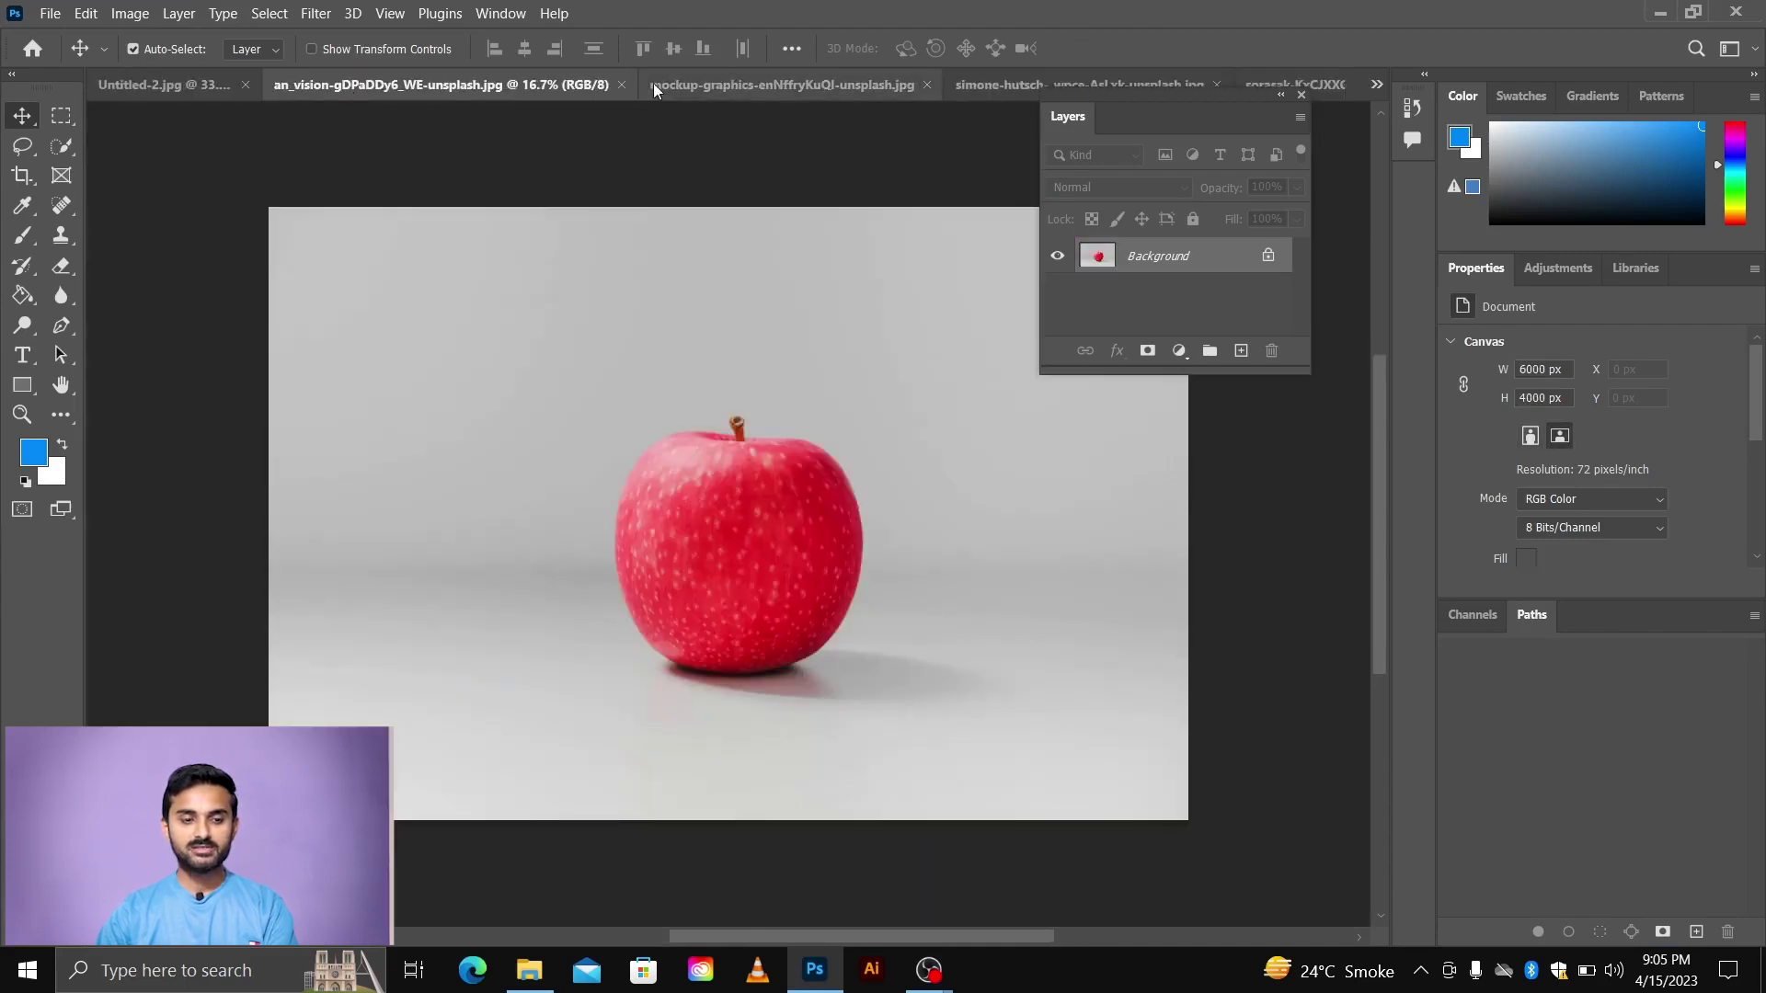
left_click(732, 86)
left_click(992, 88)
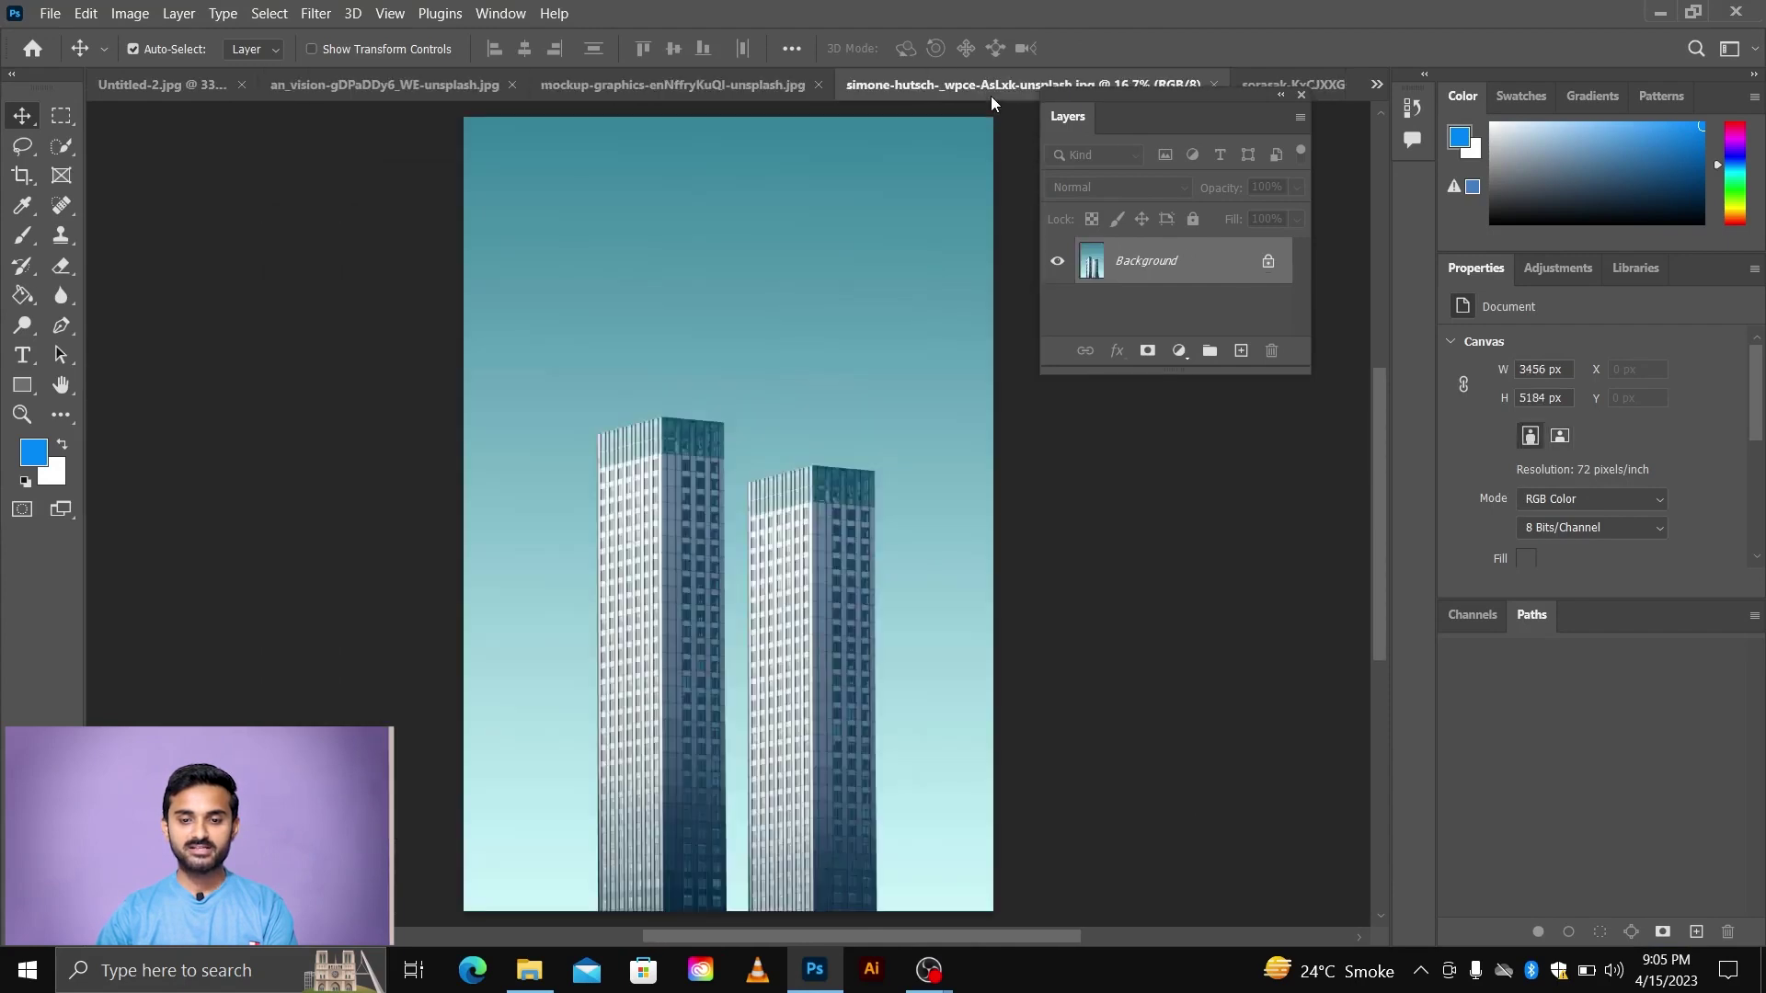
left_click(1241, 81)
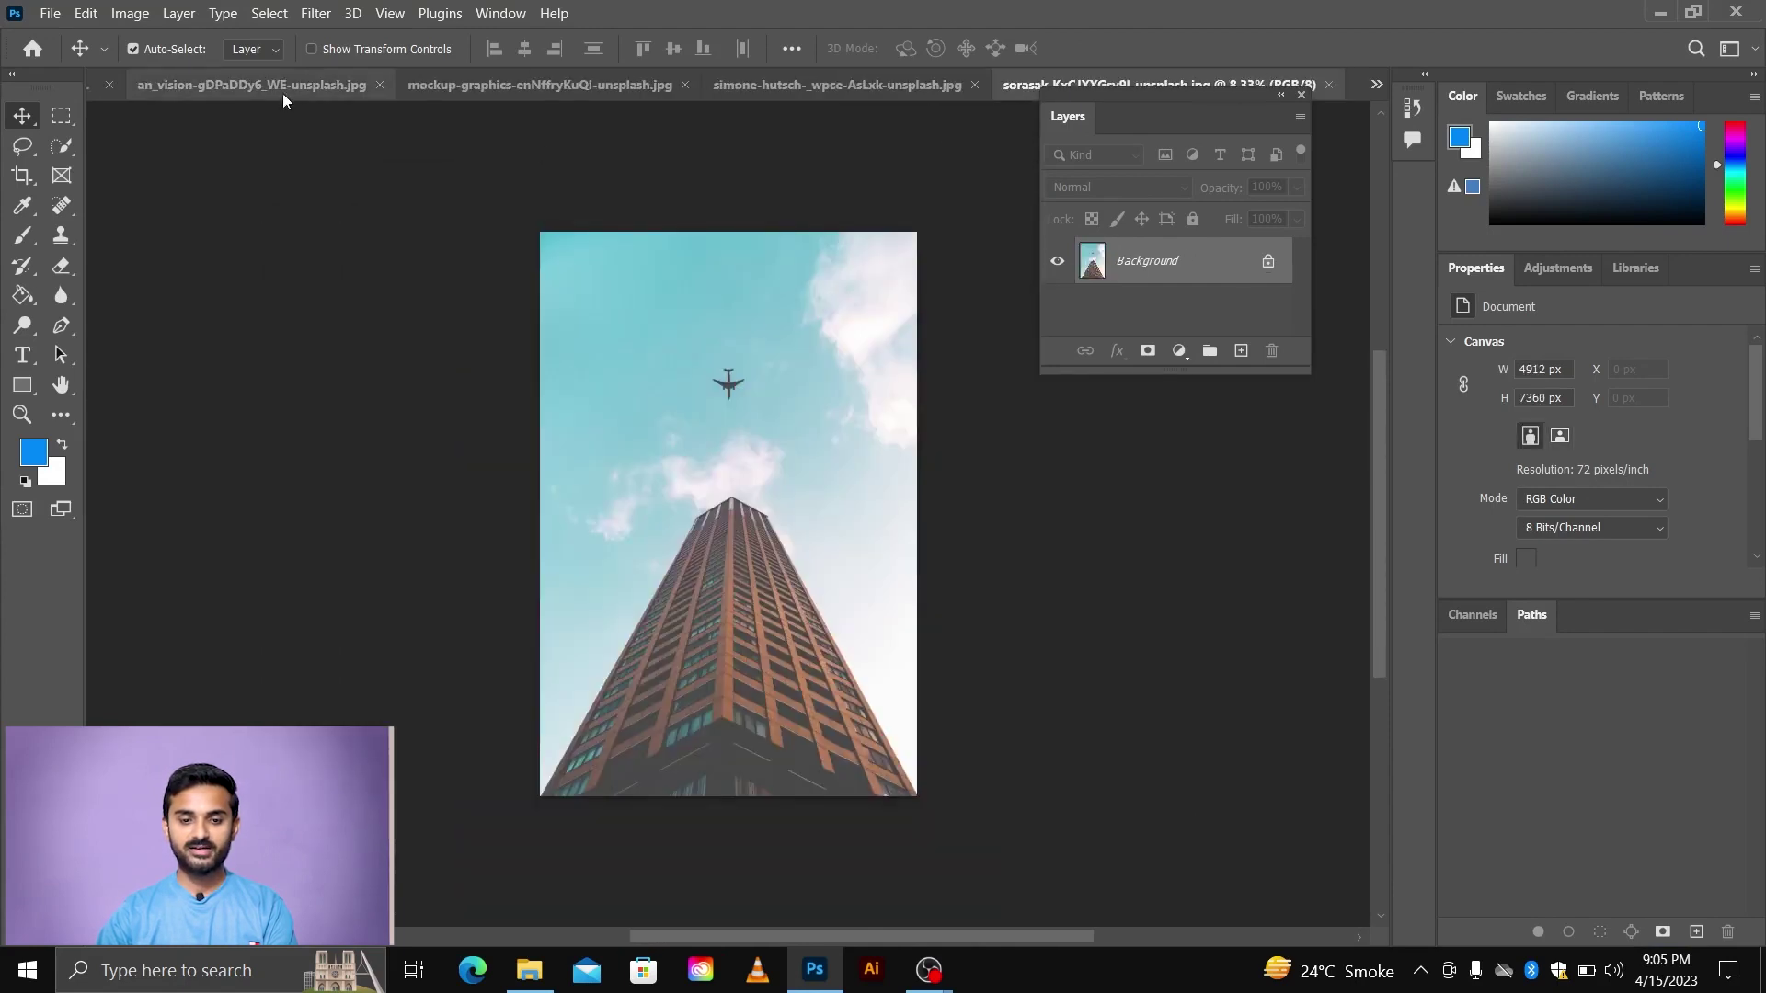
left_click(129, 86)
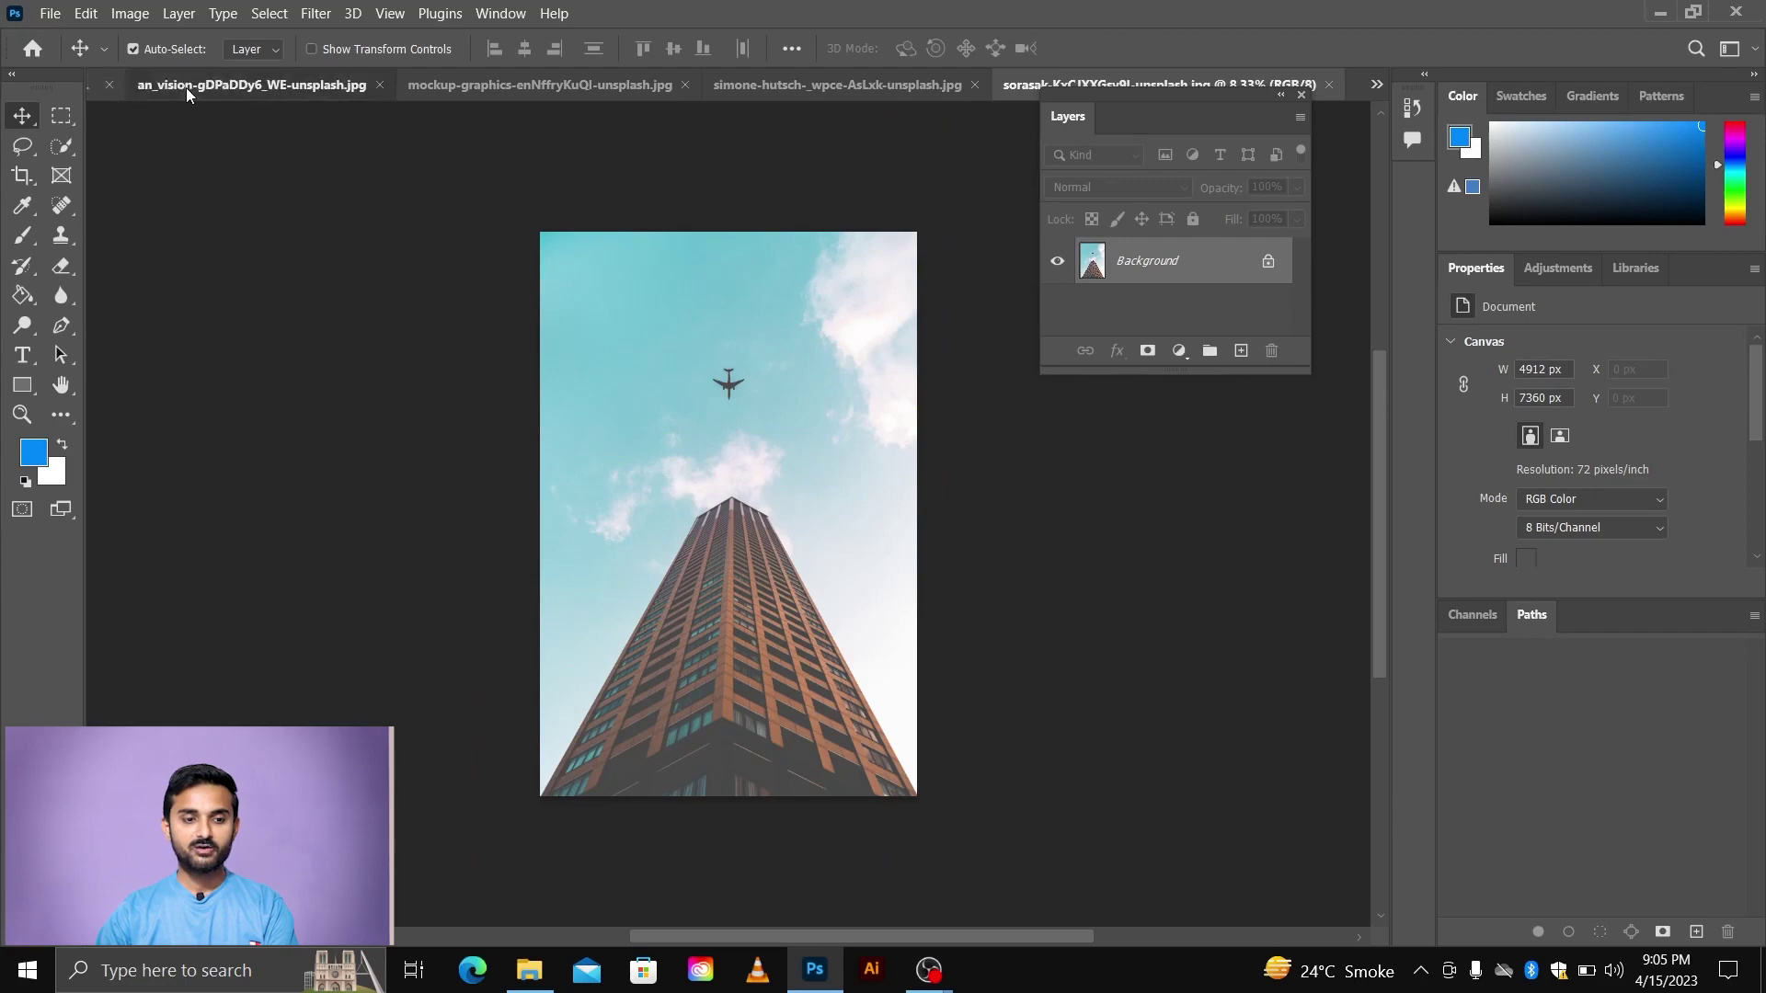
left_click(126, 86)
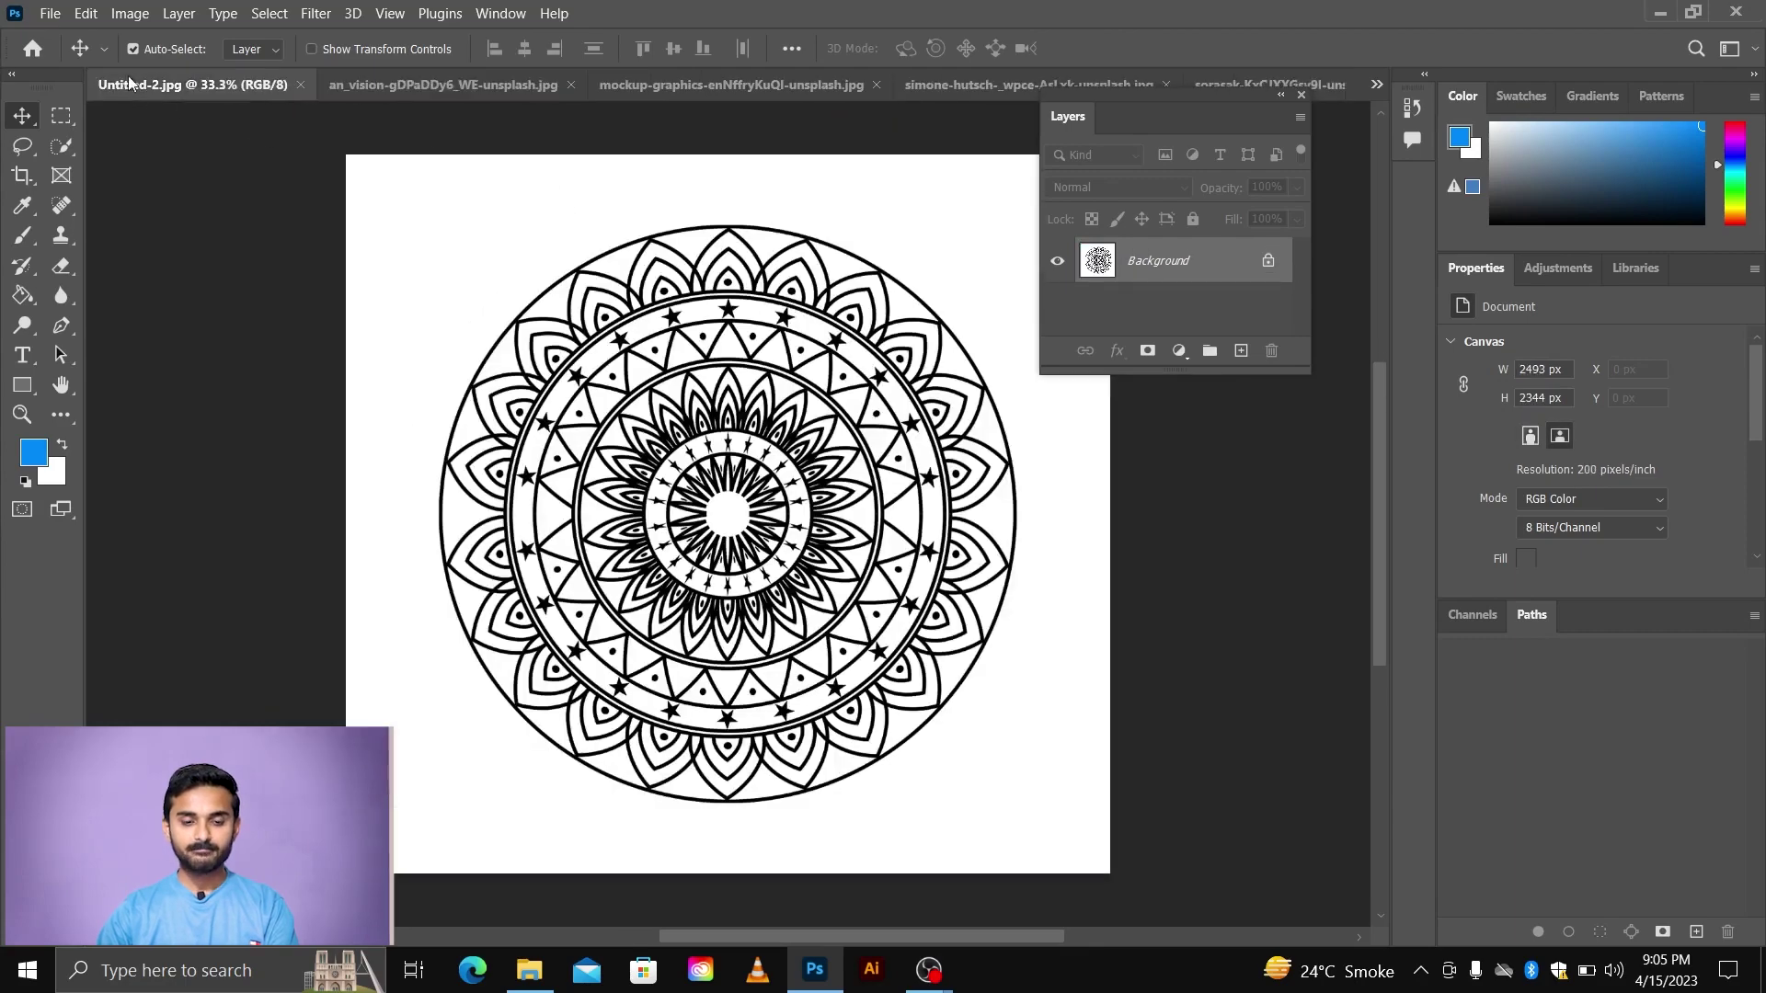
- Float the toolbar as its own panel and return to the blank Untitled-1 canvas
left_click_drag(58, 81, 53, 134)
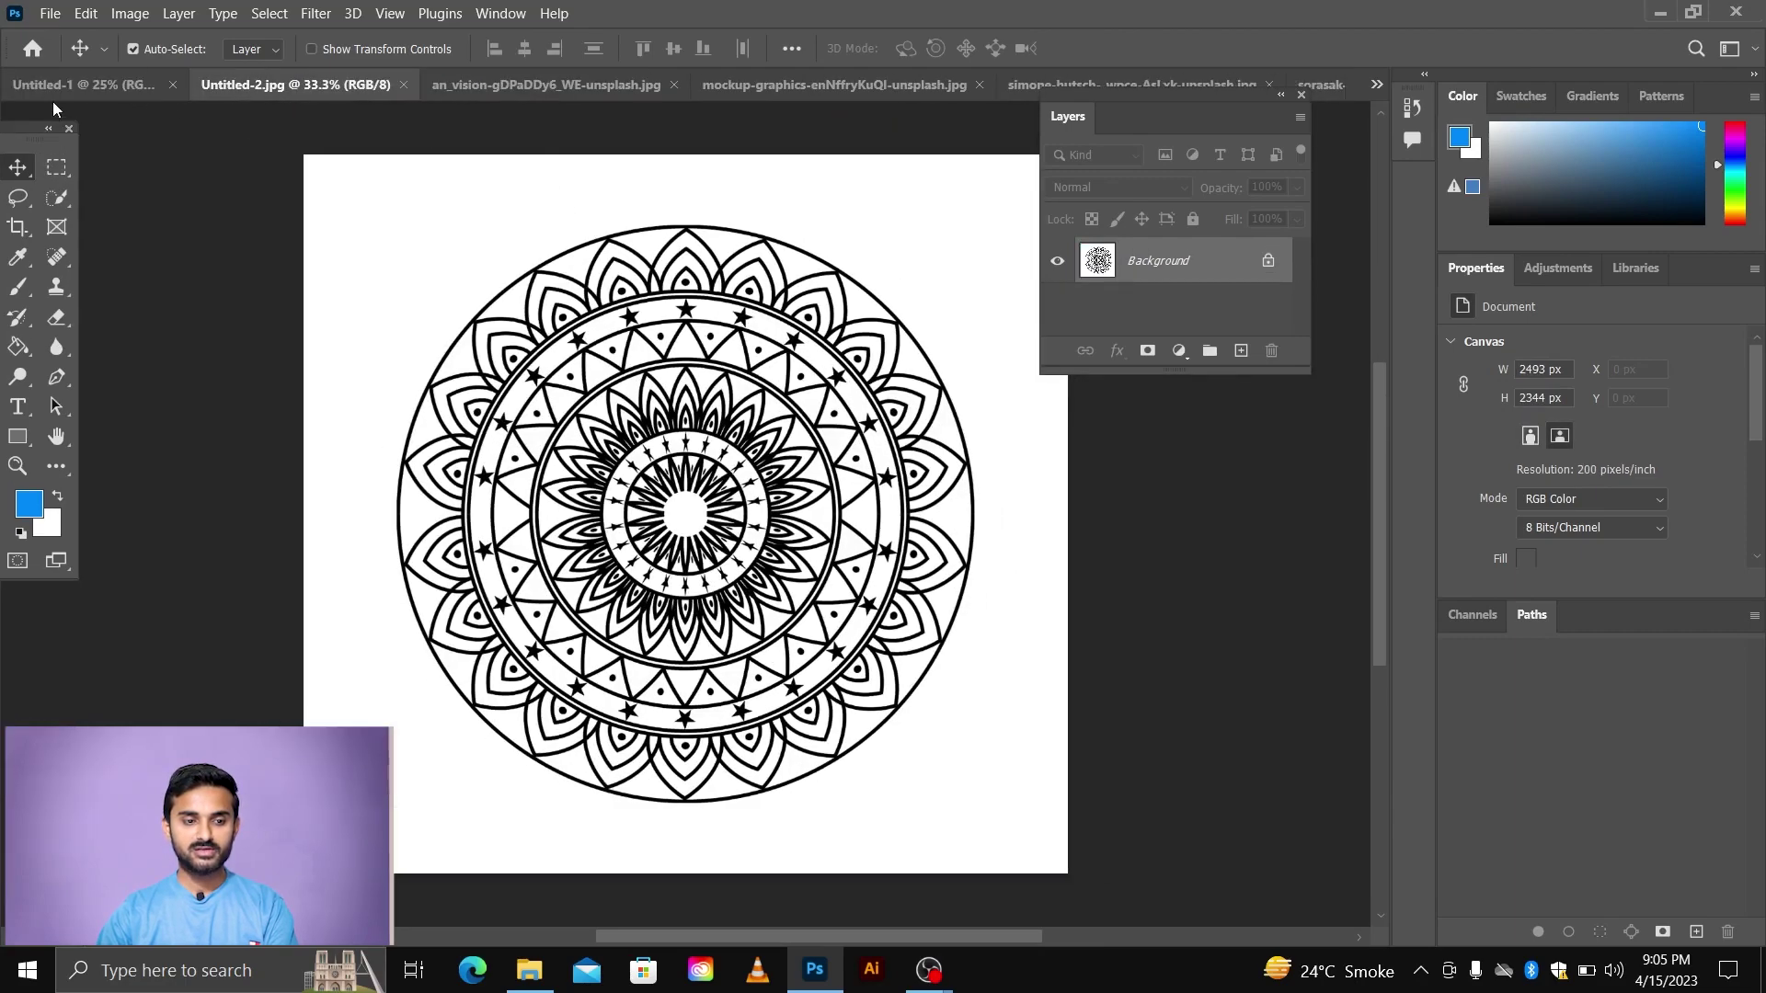
left_click(54, 90)
left_click_drag(35, 129, 39, 117)
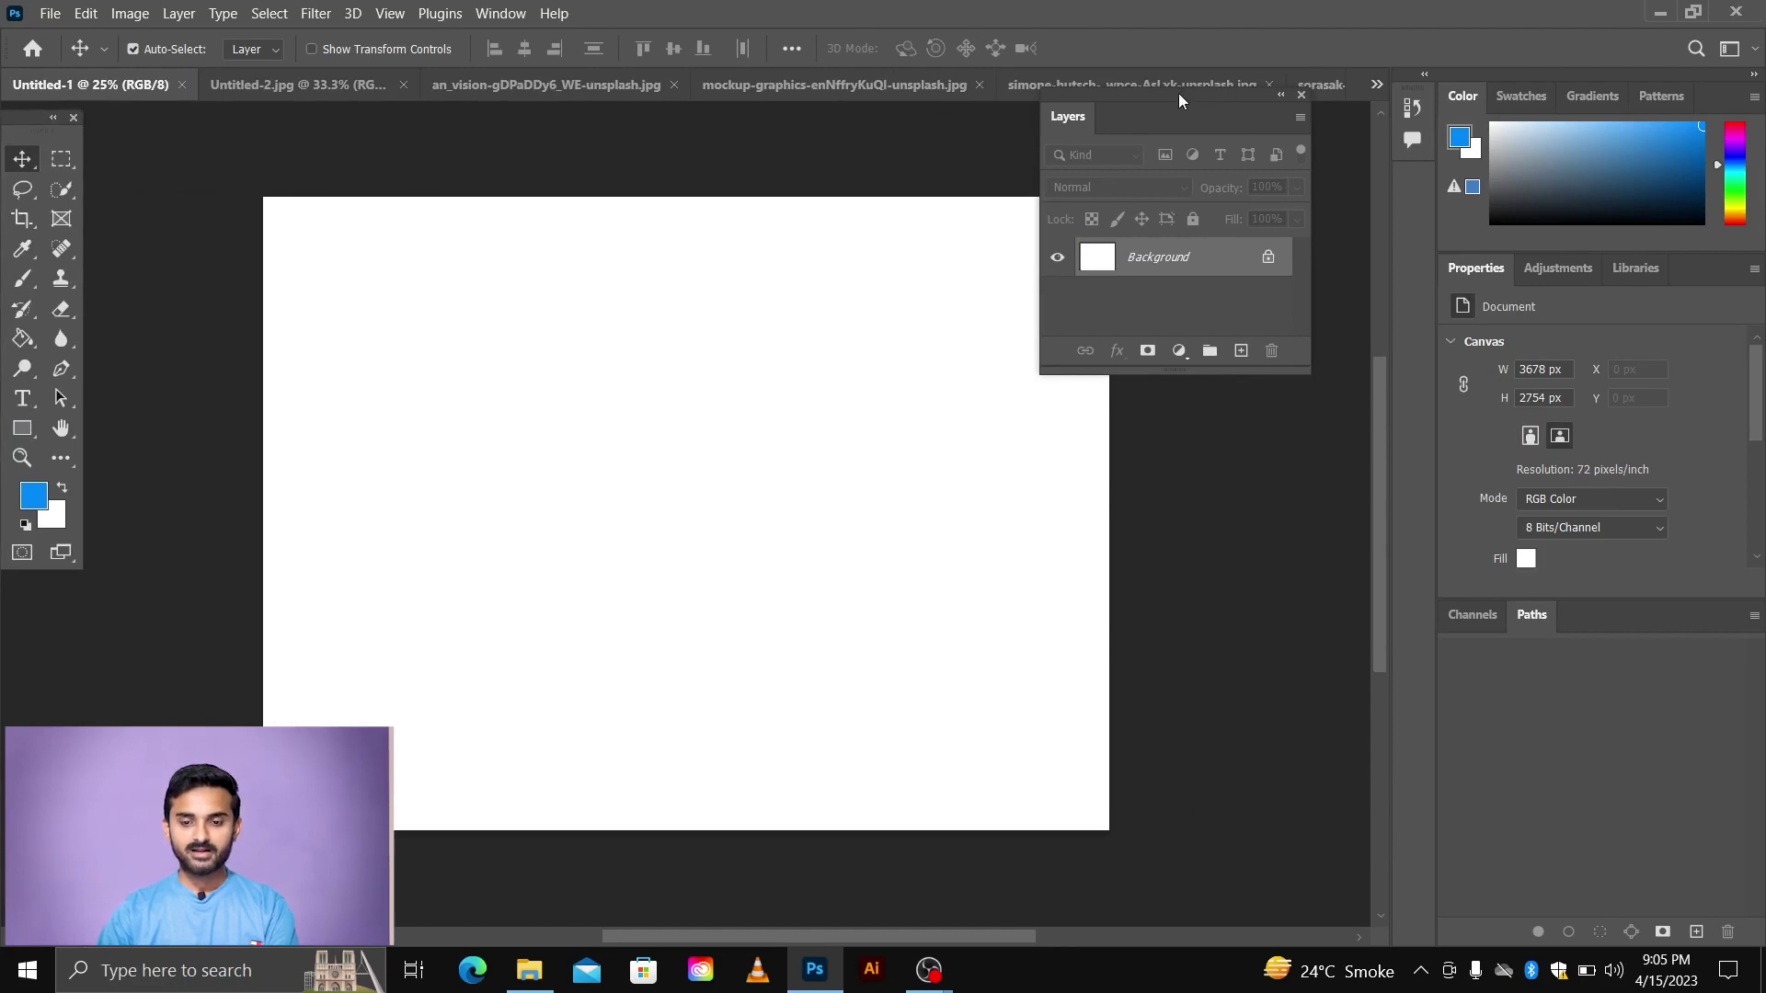
- Move the floating Layers panel lower and add an empty Layer 1 above Background
left_click_drag(1181, 103, 1224, 221)
scroll(765, 323, "right", 2)
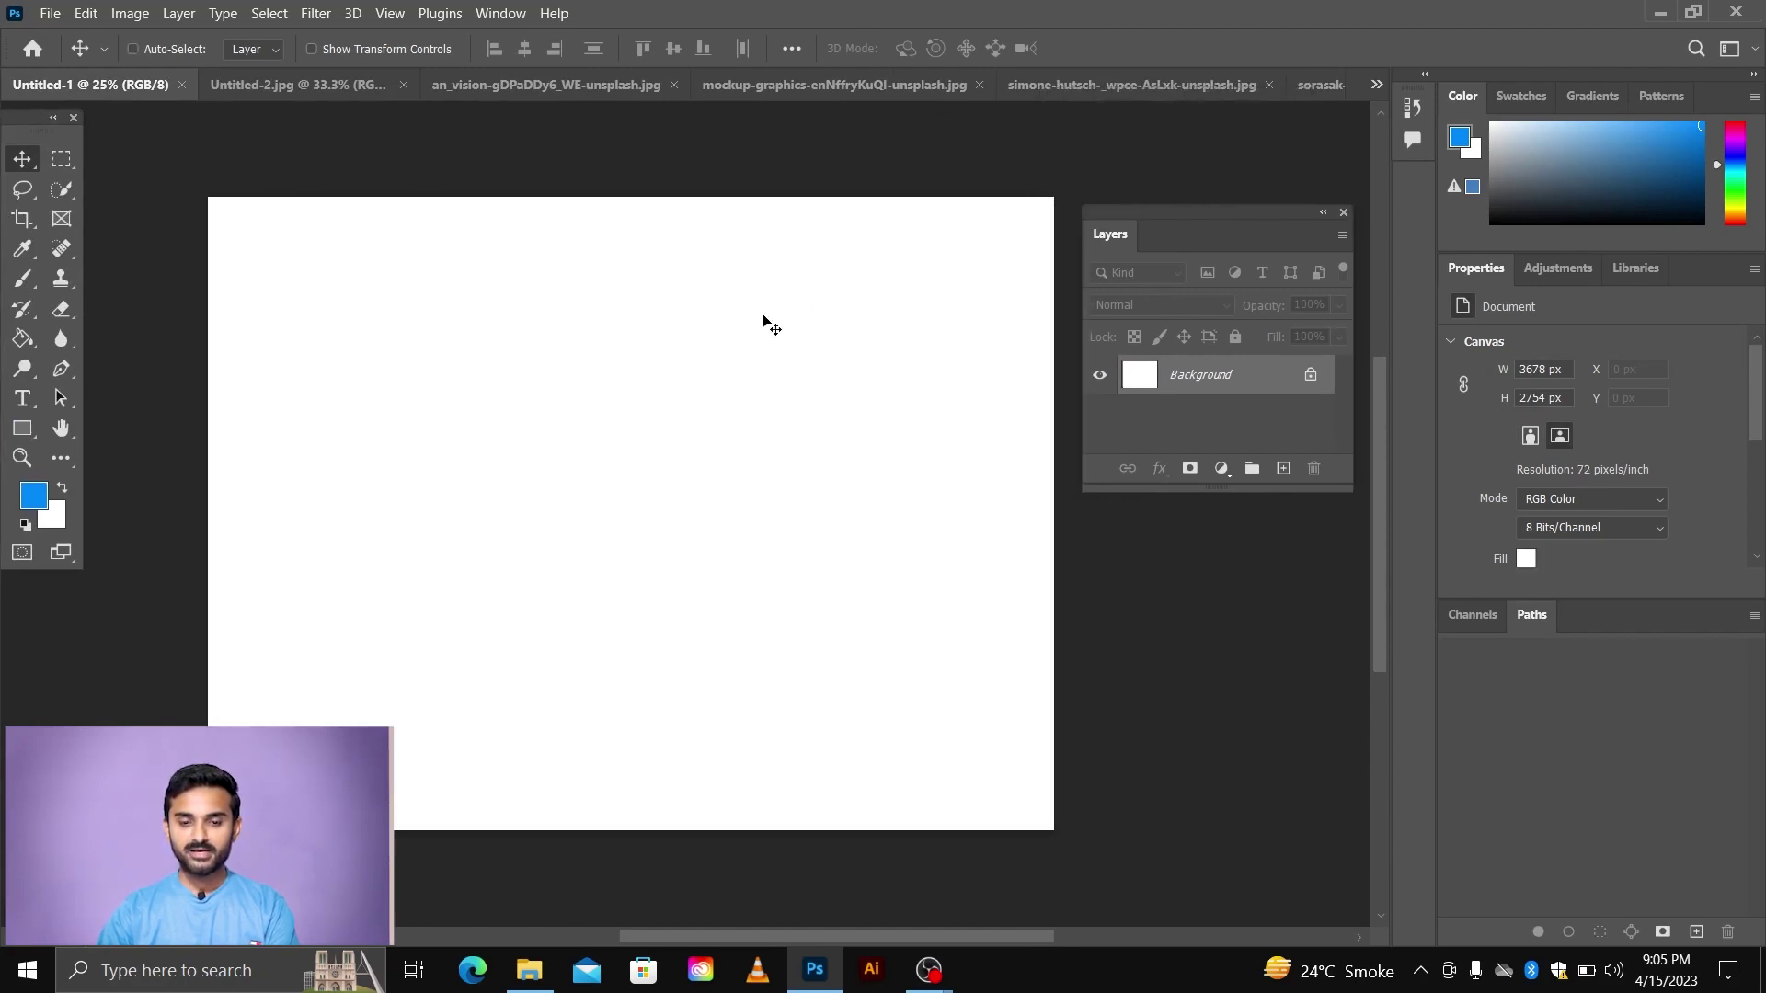
scroll(734, 339, "right", 2)
scroll(710, 356, "up", 1)
scroll(719, 359, "left", 1)
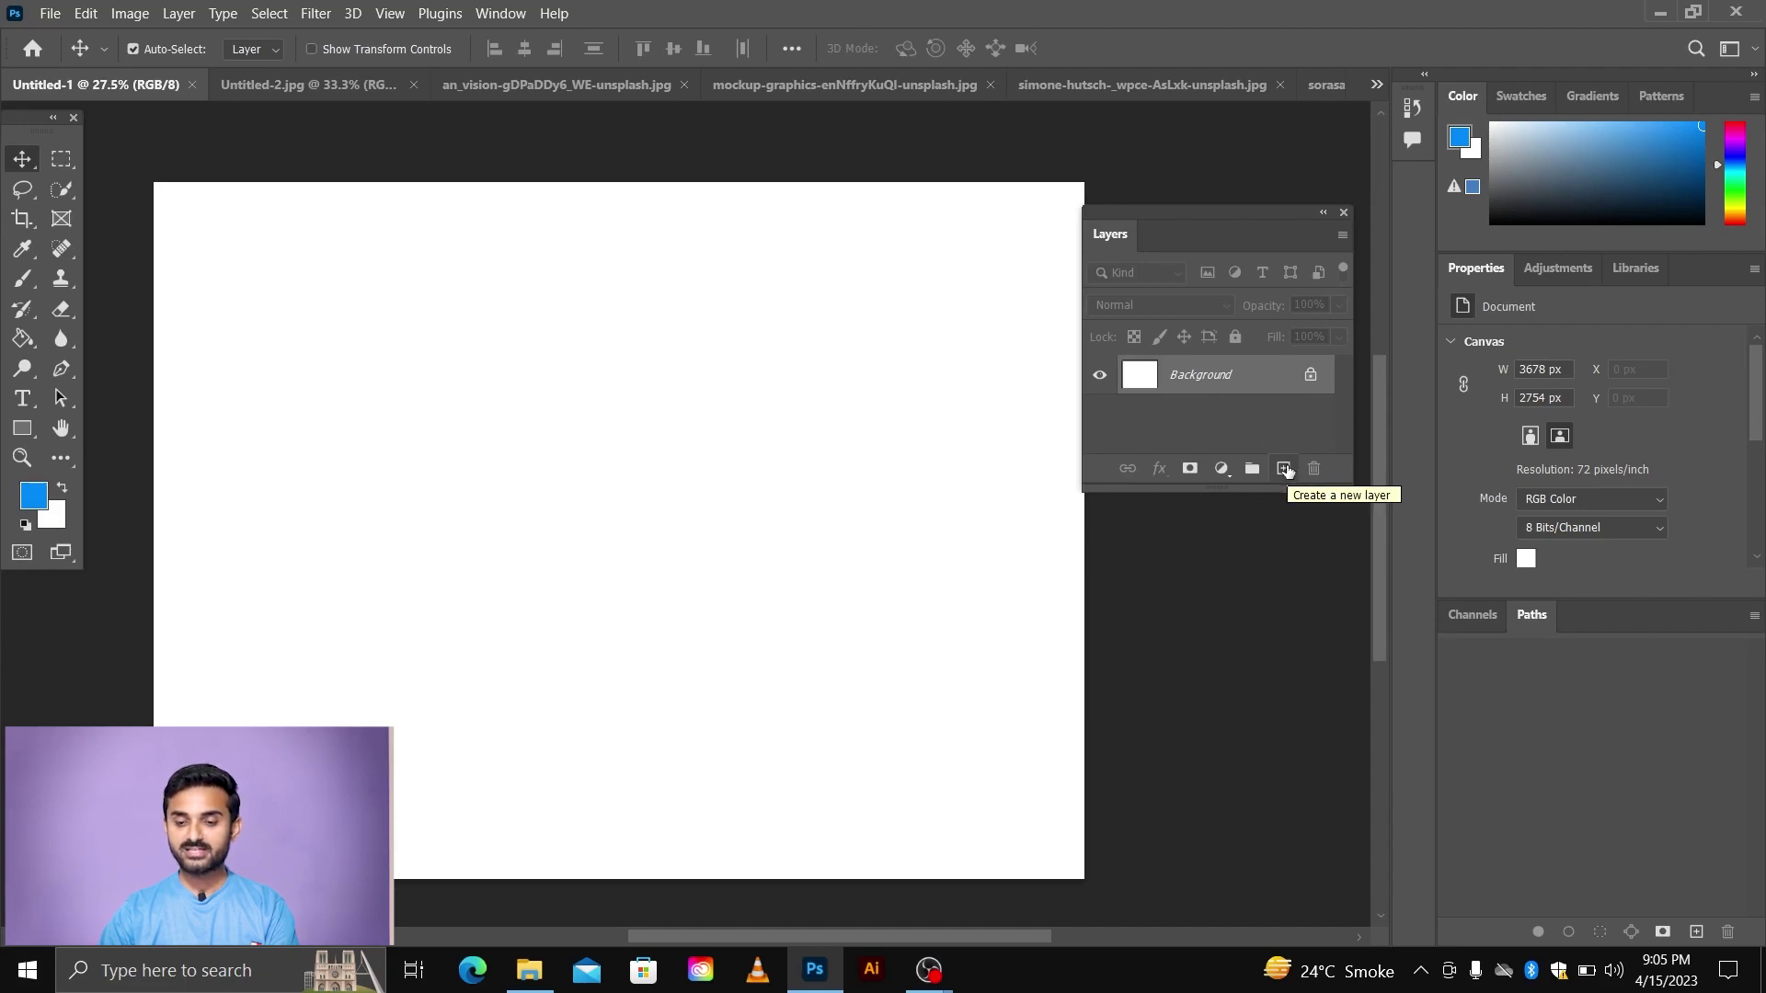
left_click(1286, 471)
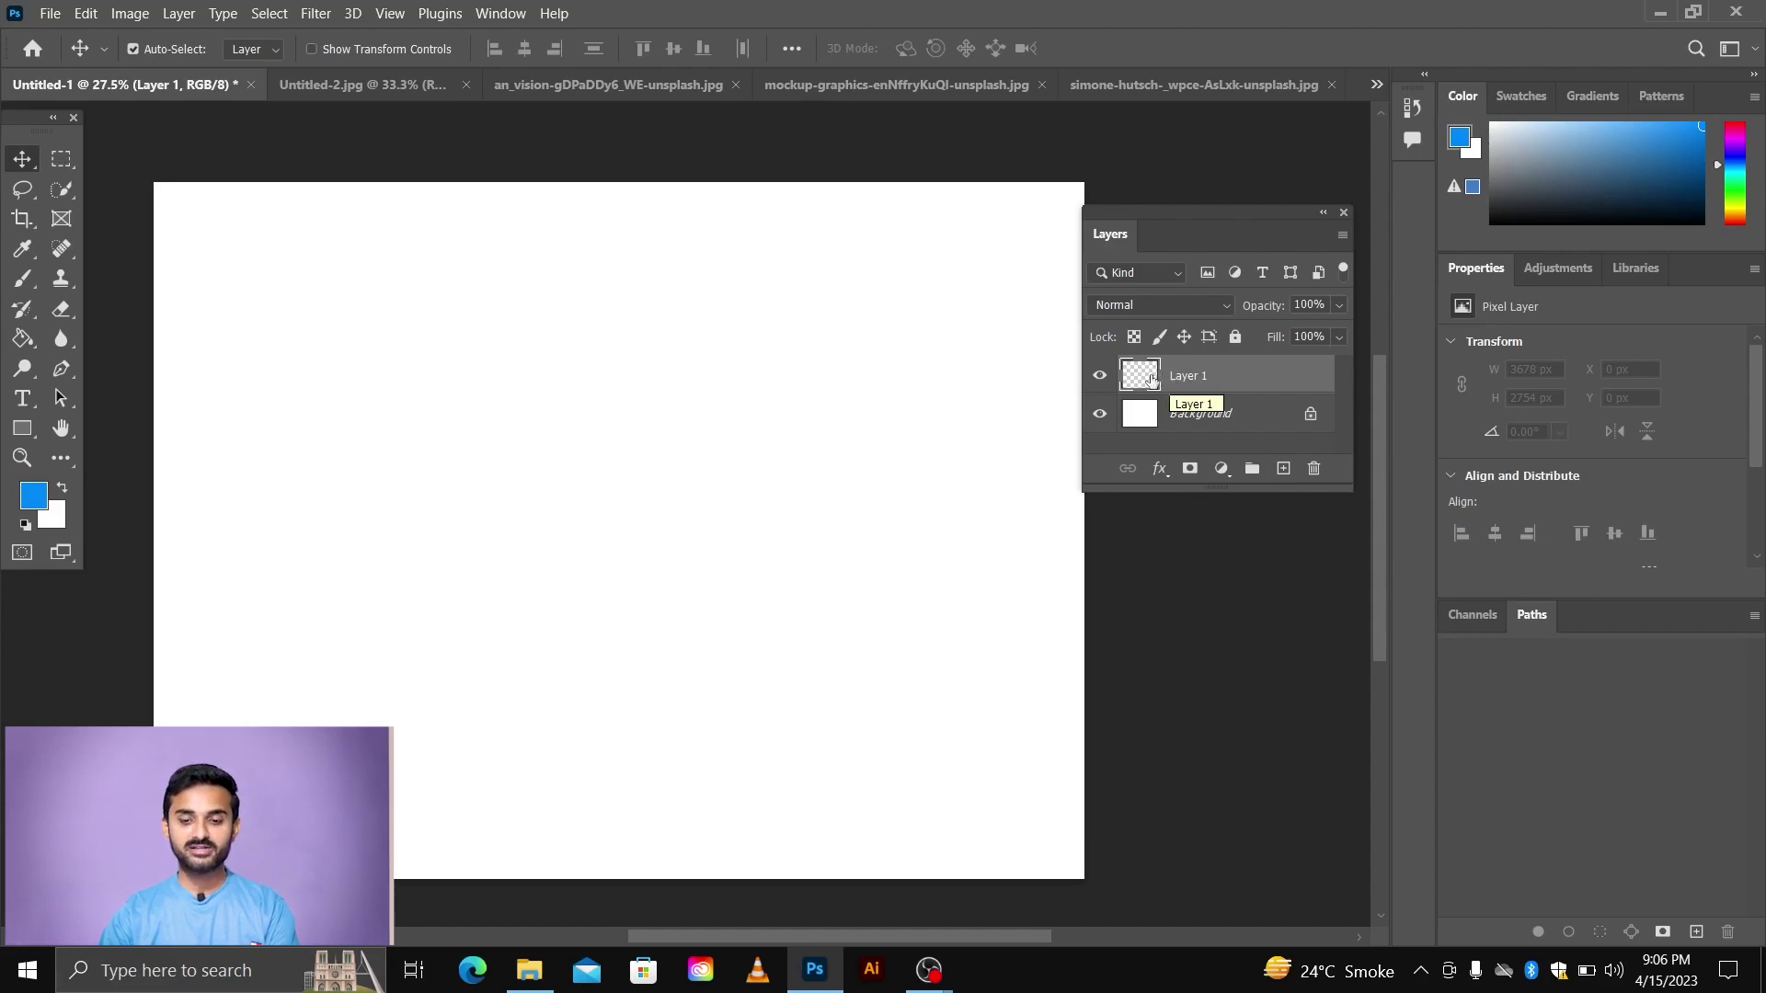
- Paint a soft blue brush blob on Layer 1
left_click(29, 286)
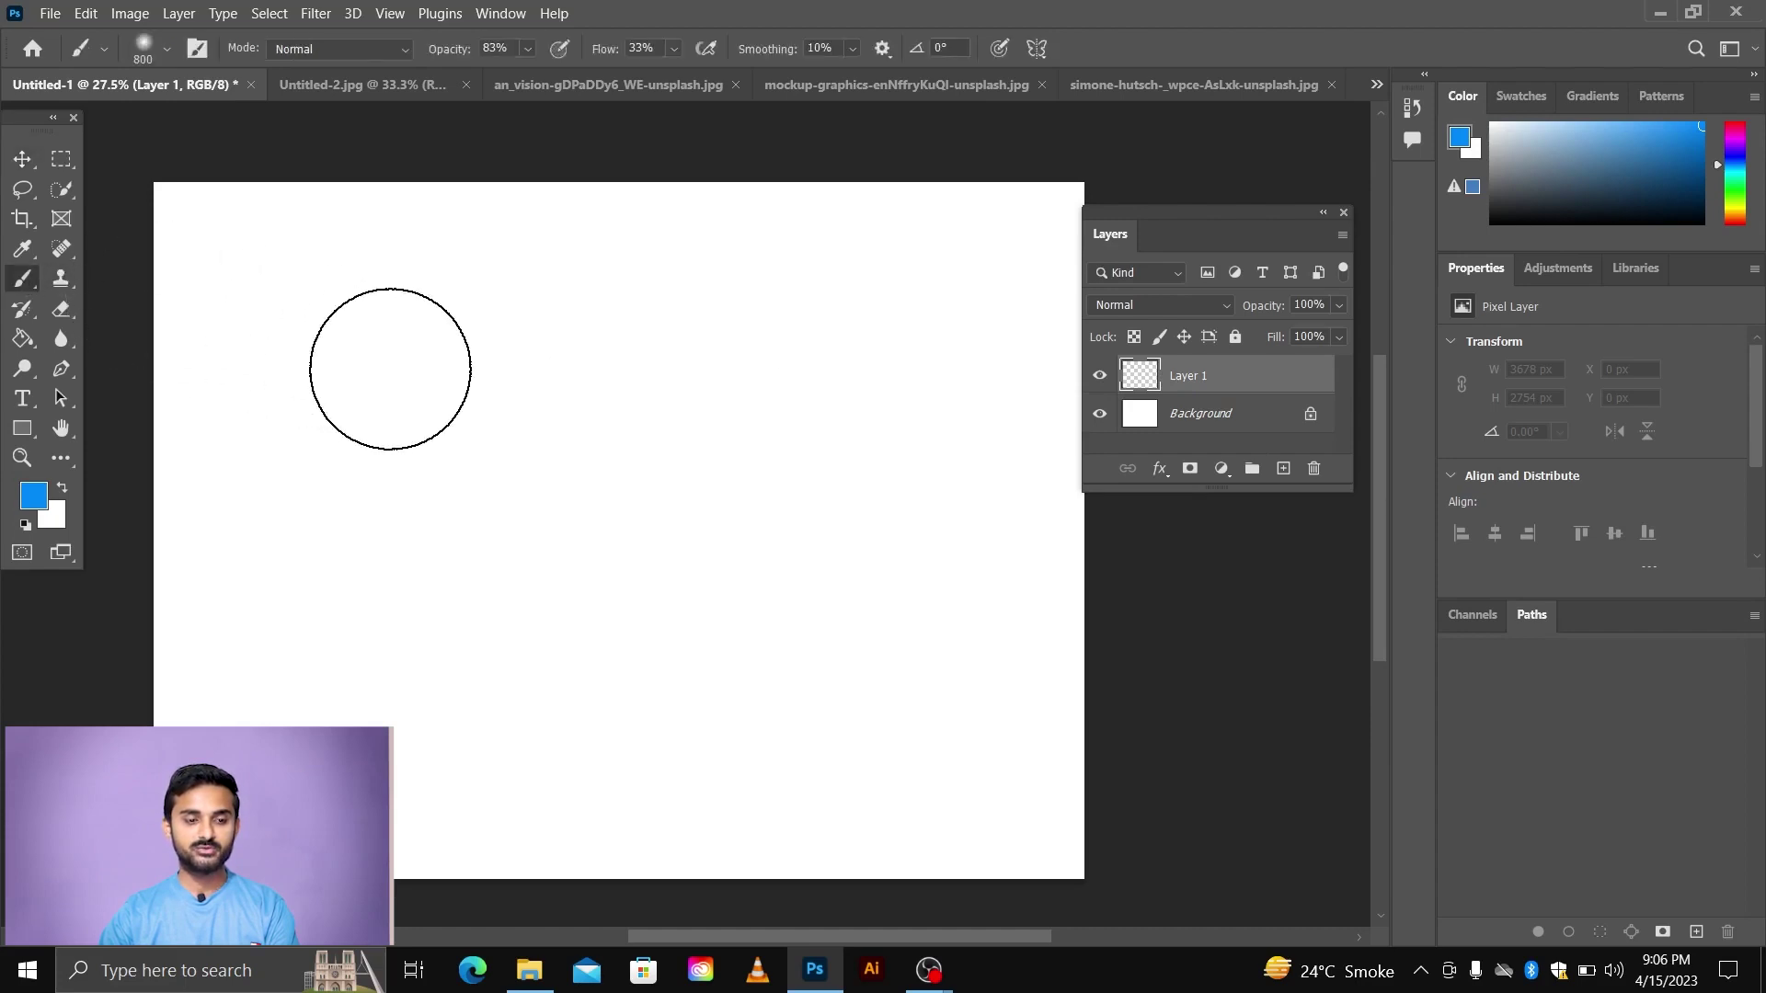
mouse_move(611, 375)
left_mouse_down()
mouse_move(618, 432)
mouse_move(784, 579)
mouse_move(402, 323)
mouse_move(698, 489)
mouse_move(561, 619)
mouse_move(690, 501)
left_mouse_up()
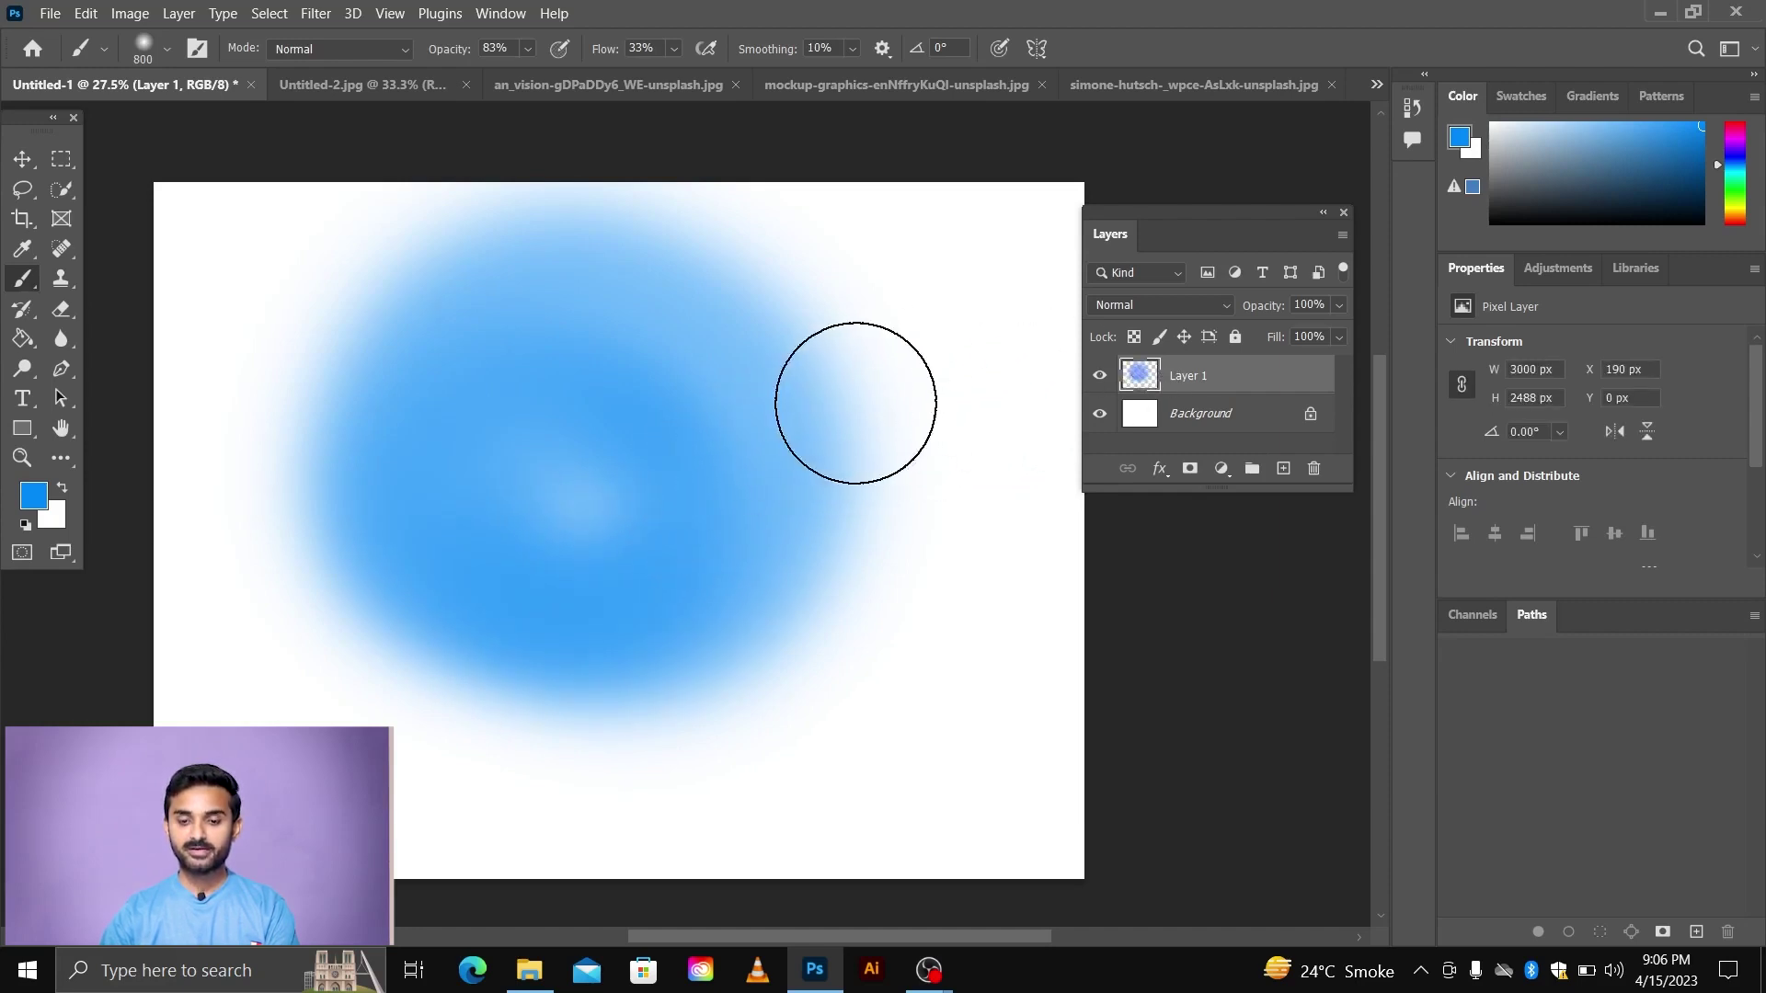
mouse_move(852, 402)
left_mouse_down()
mouse_move(651, 619)
mouse_move(327, 346)
mouse_move(840, 634)
mouse_move(288, 540)
mouse_move(509, 335)
mouse_move(883, 410)
mouse_move(715, 648)
mouse_move(465, 513)
mouse_move(666, 552)
left_mouse_up()
- Shift the blue blob down and right, then delete its layer after confirming
left_click(23, 160)
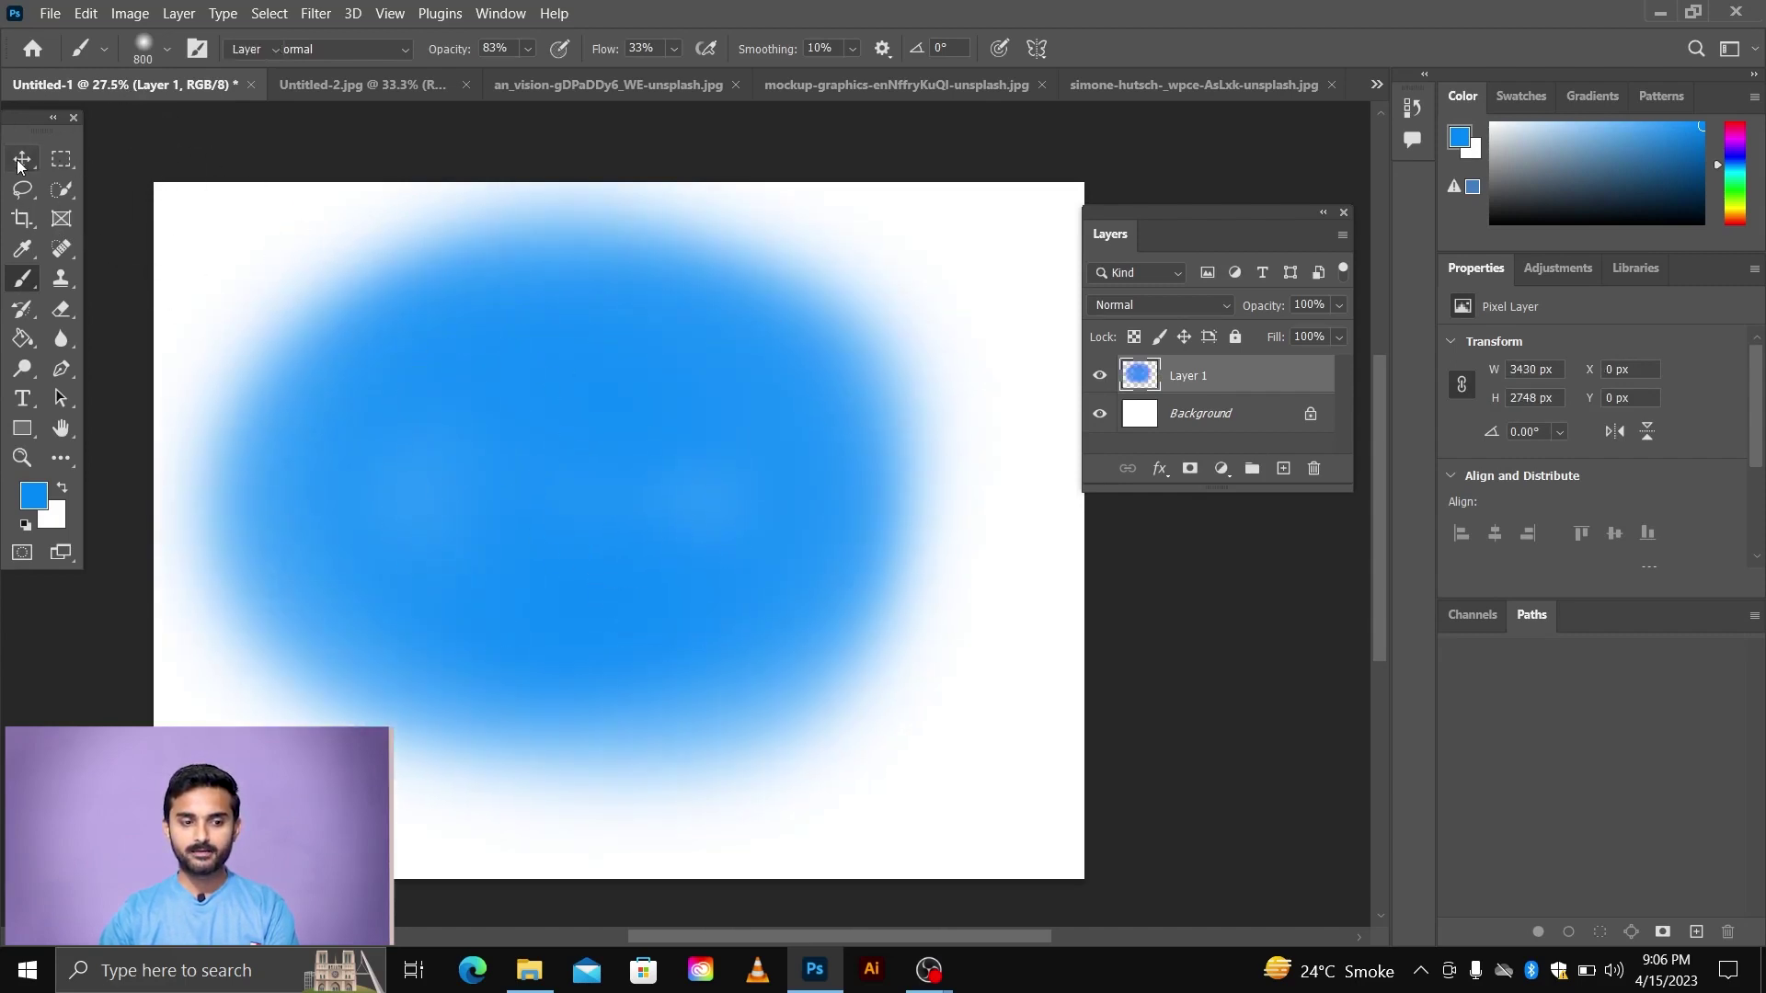
mouse_move(449, 391)
left_mouse_down()
mouse_move(487, 453)
mouse_move(603, 419)
mouse_move(527, 440)
mouse_move(565, 417)
left_mouse_up()
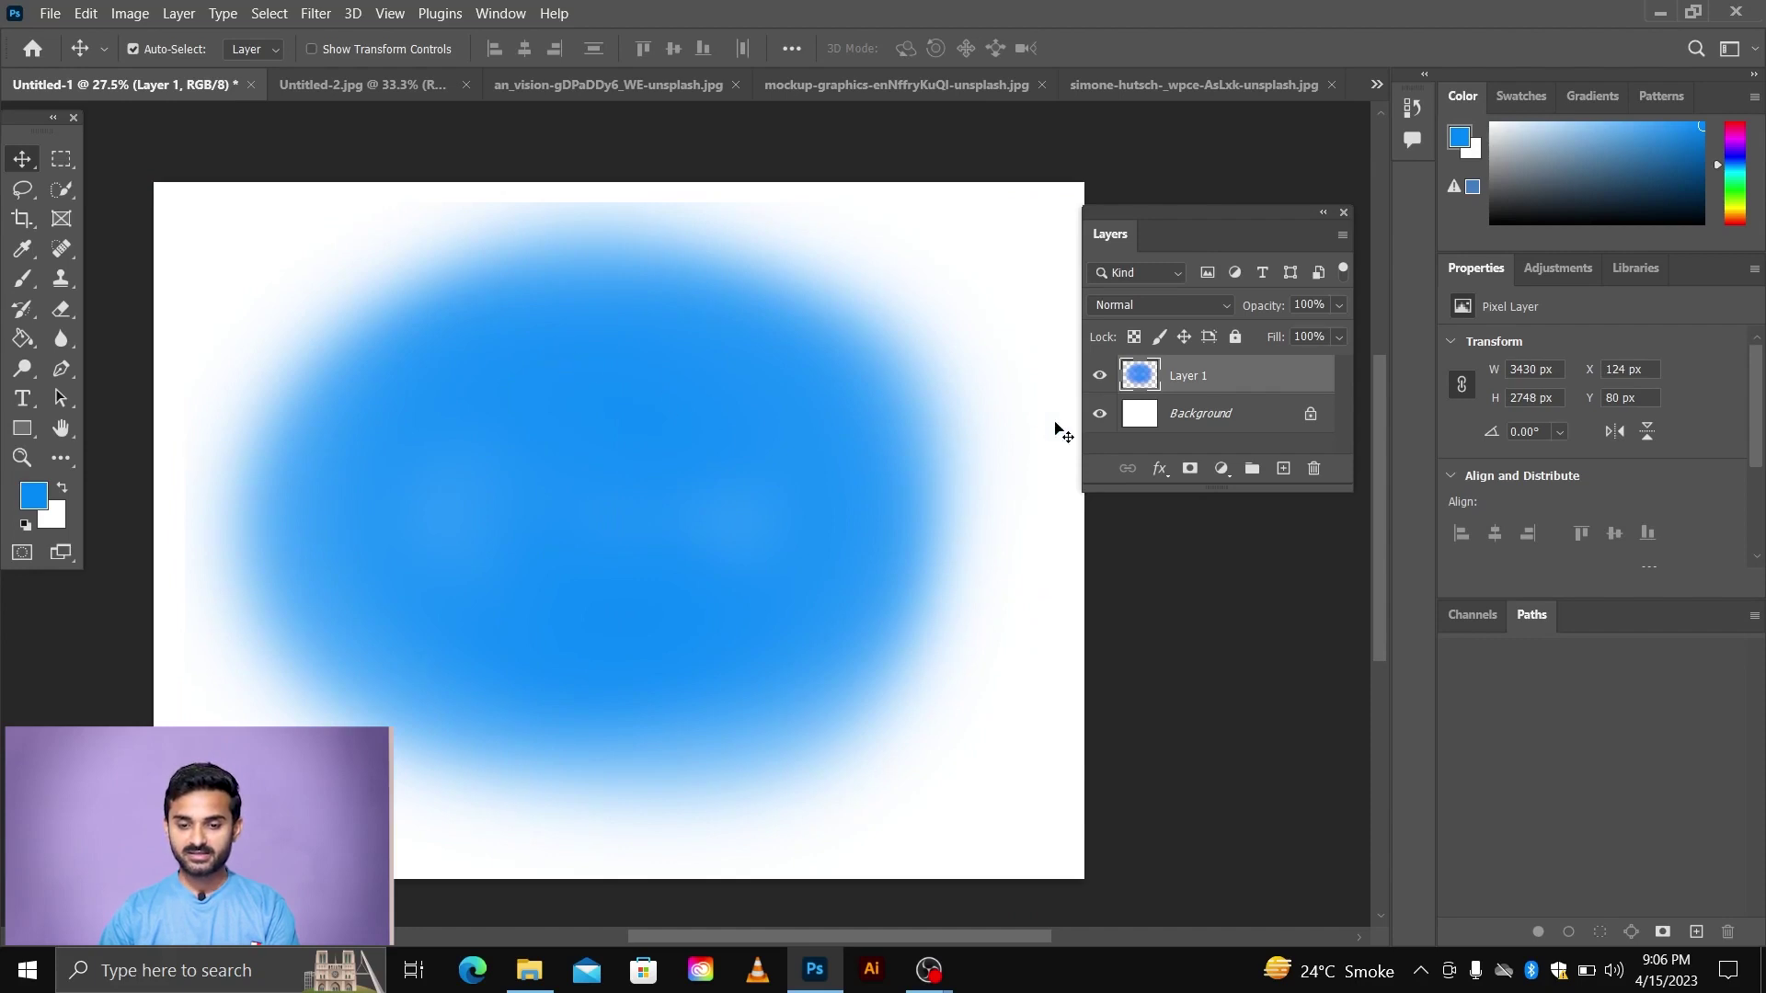
left_click(1313, 468)
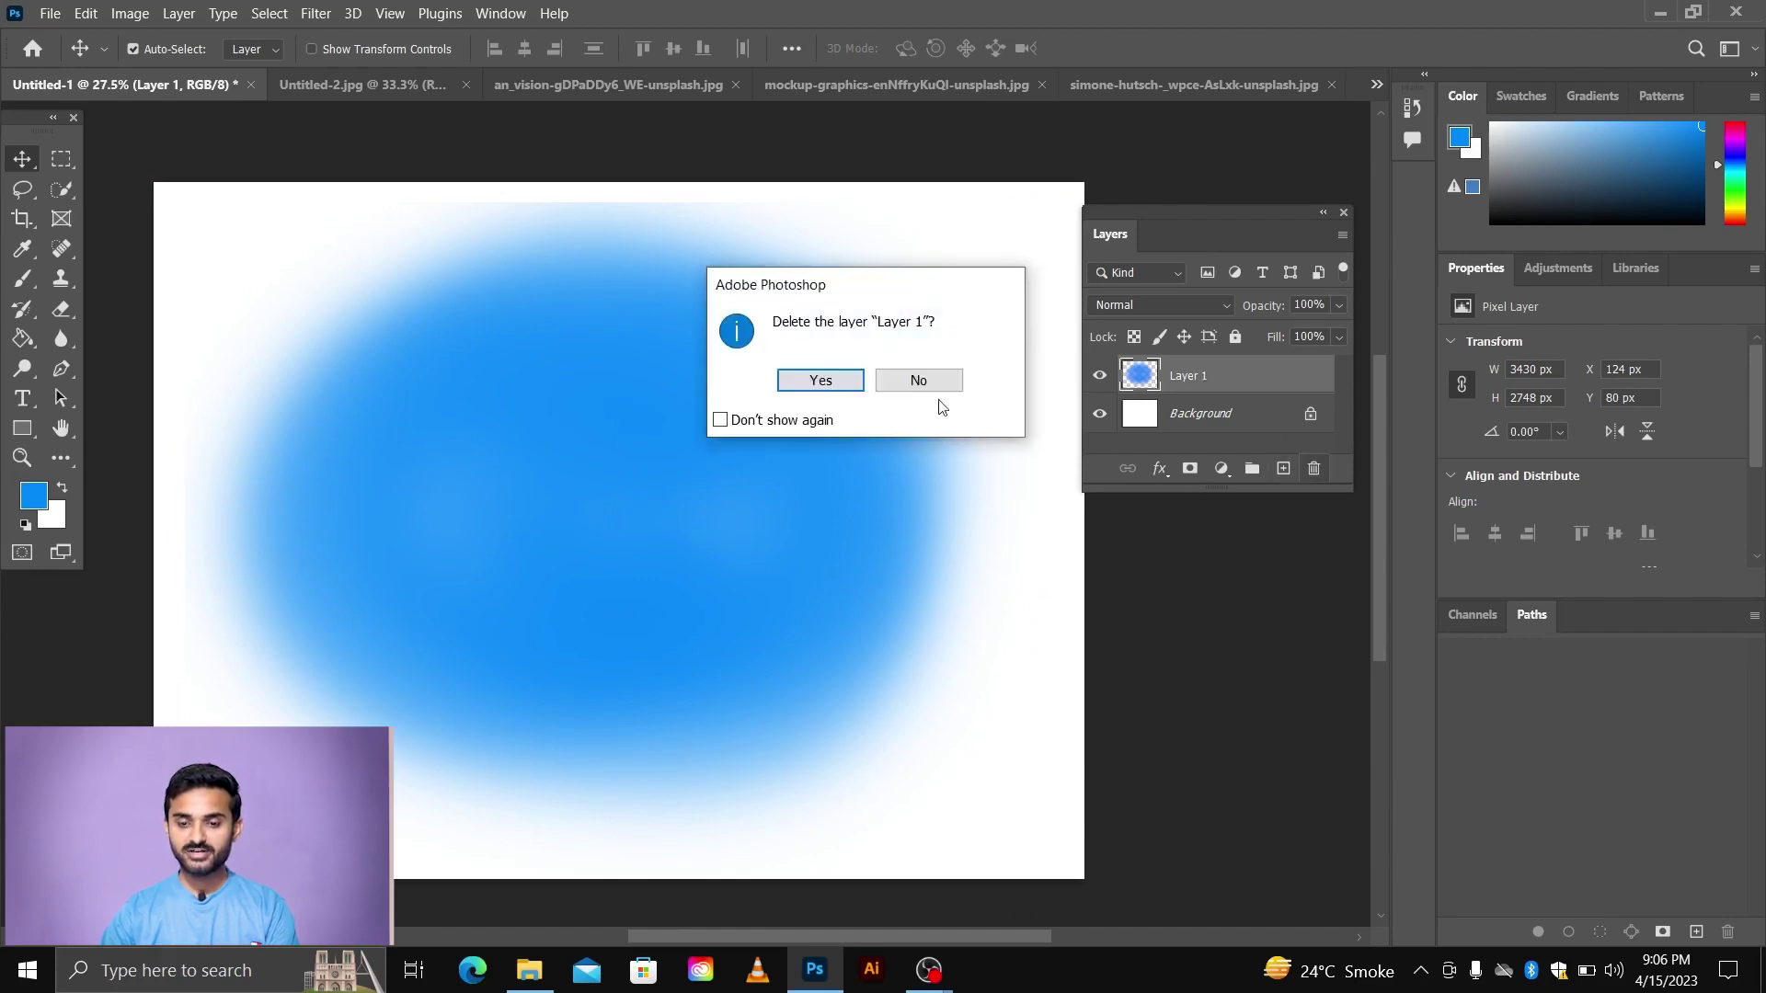
left_click(822, 381)
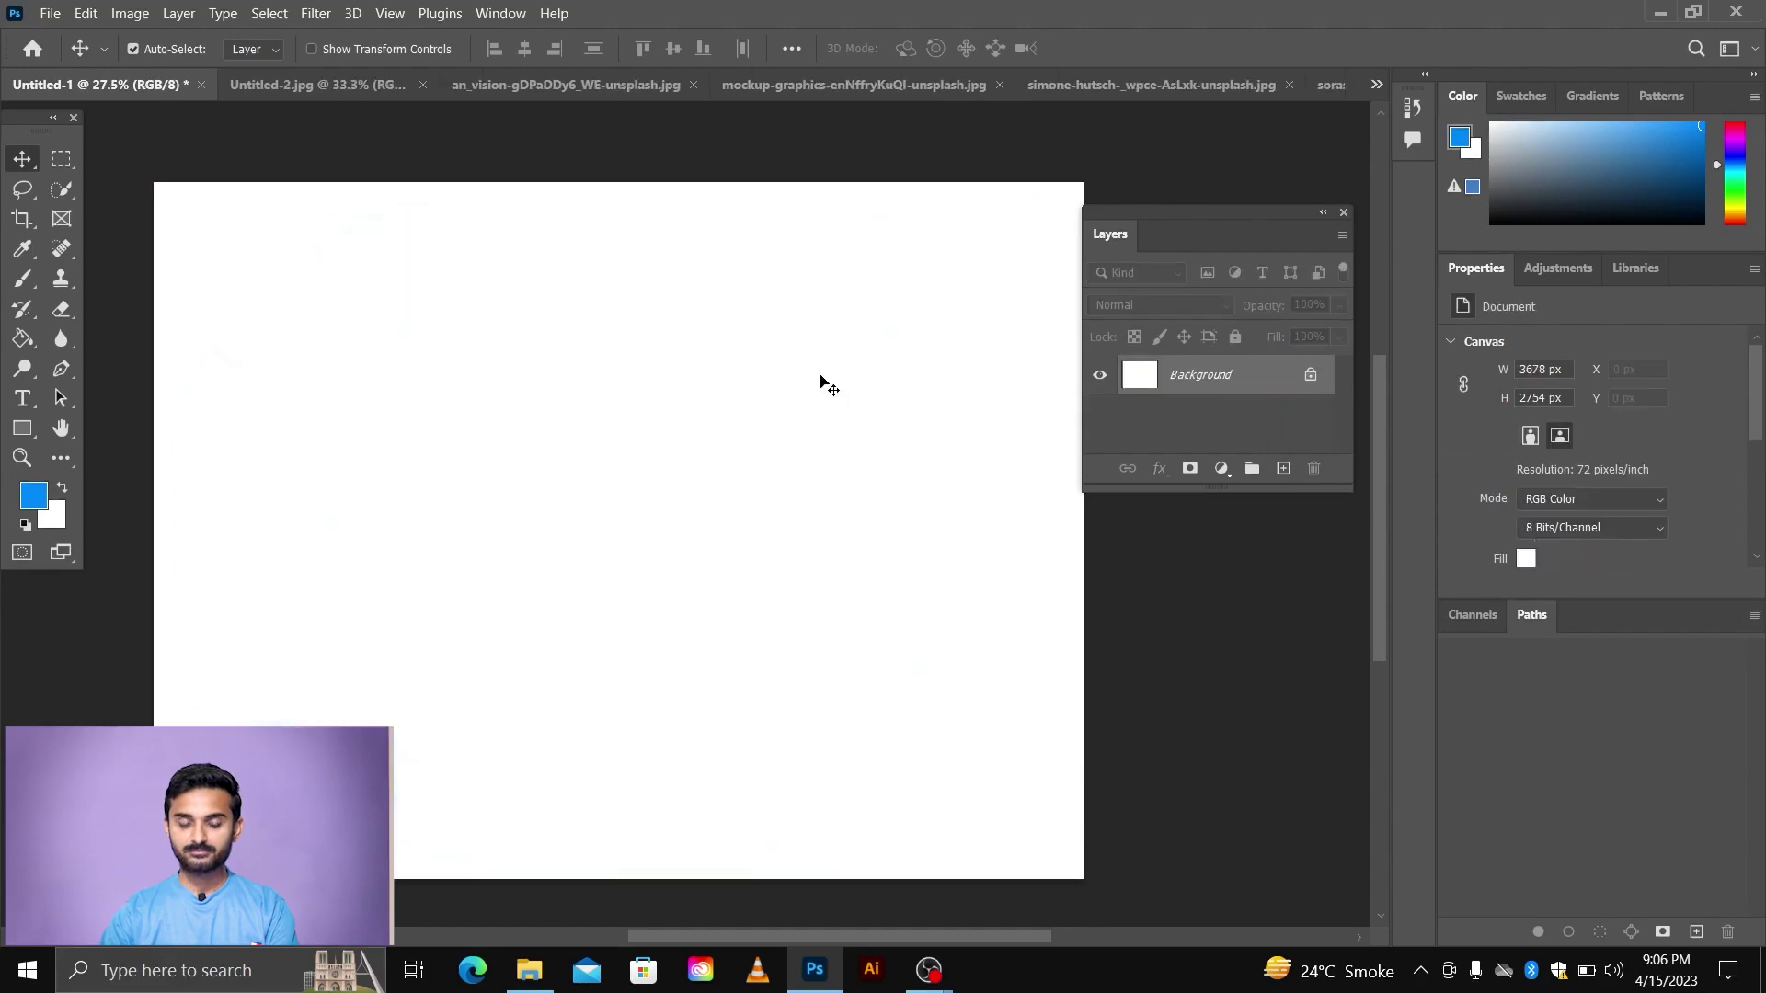
- Copy a rectangular marquee around the apple and paste it into Untitled-1 as Layer 1
left_click(331, 85)
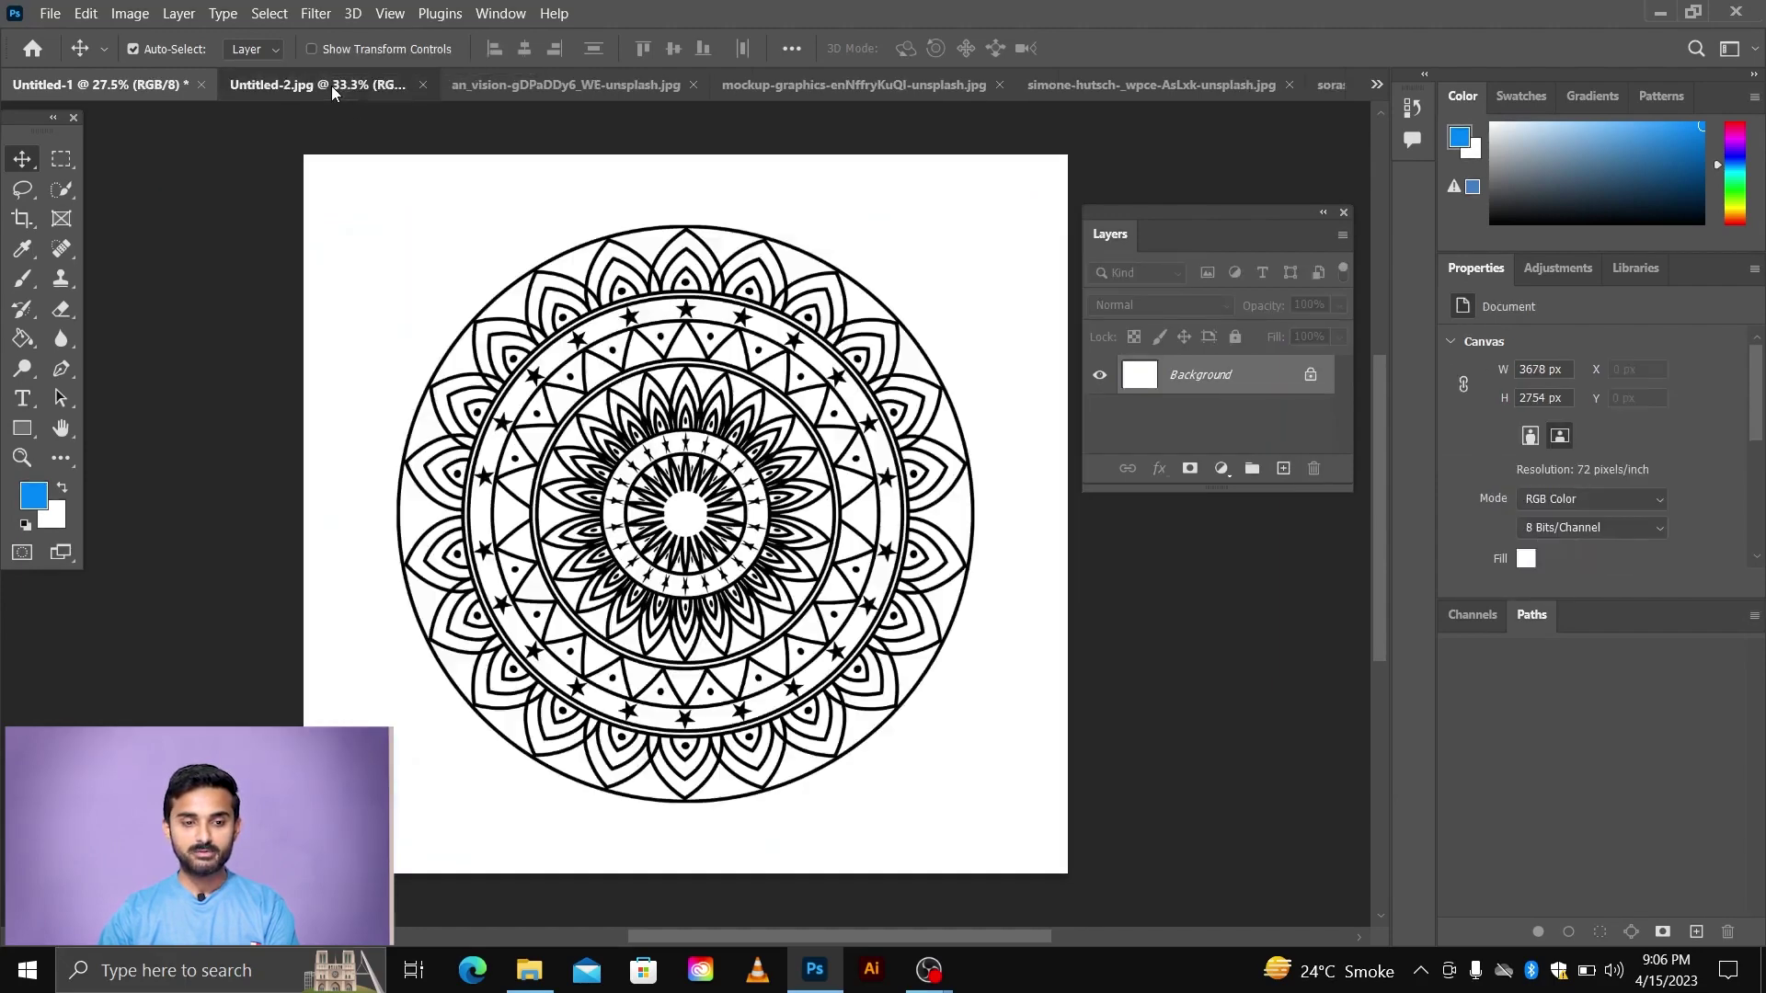
left_click(478, 85)
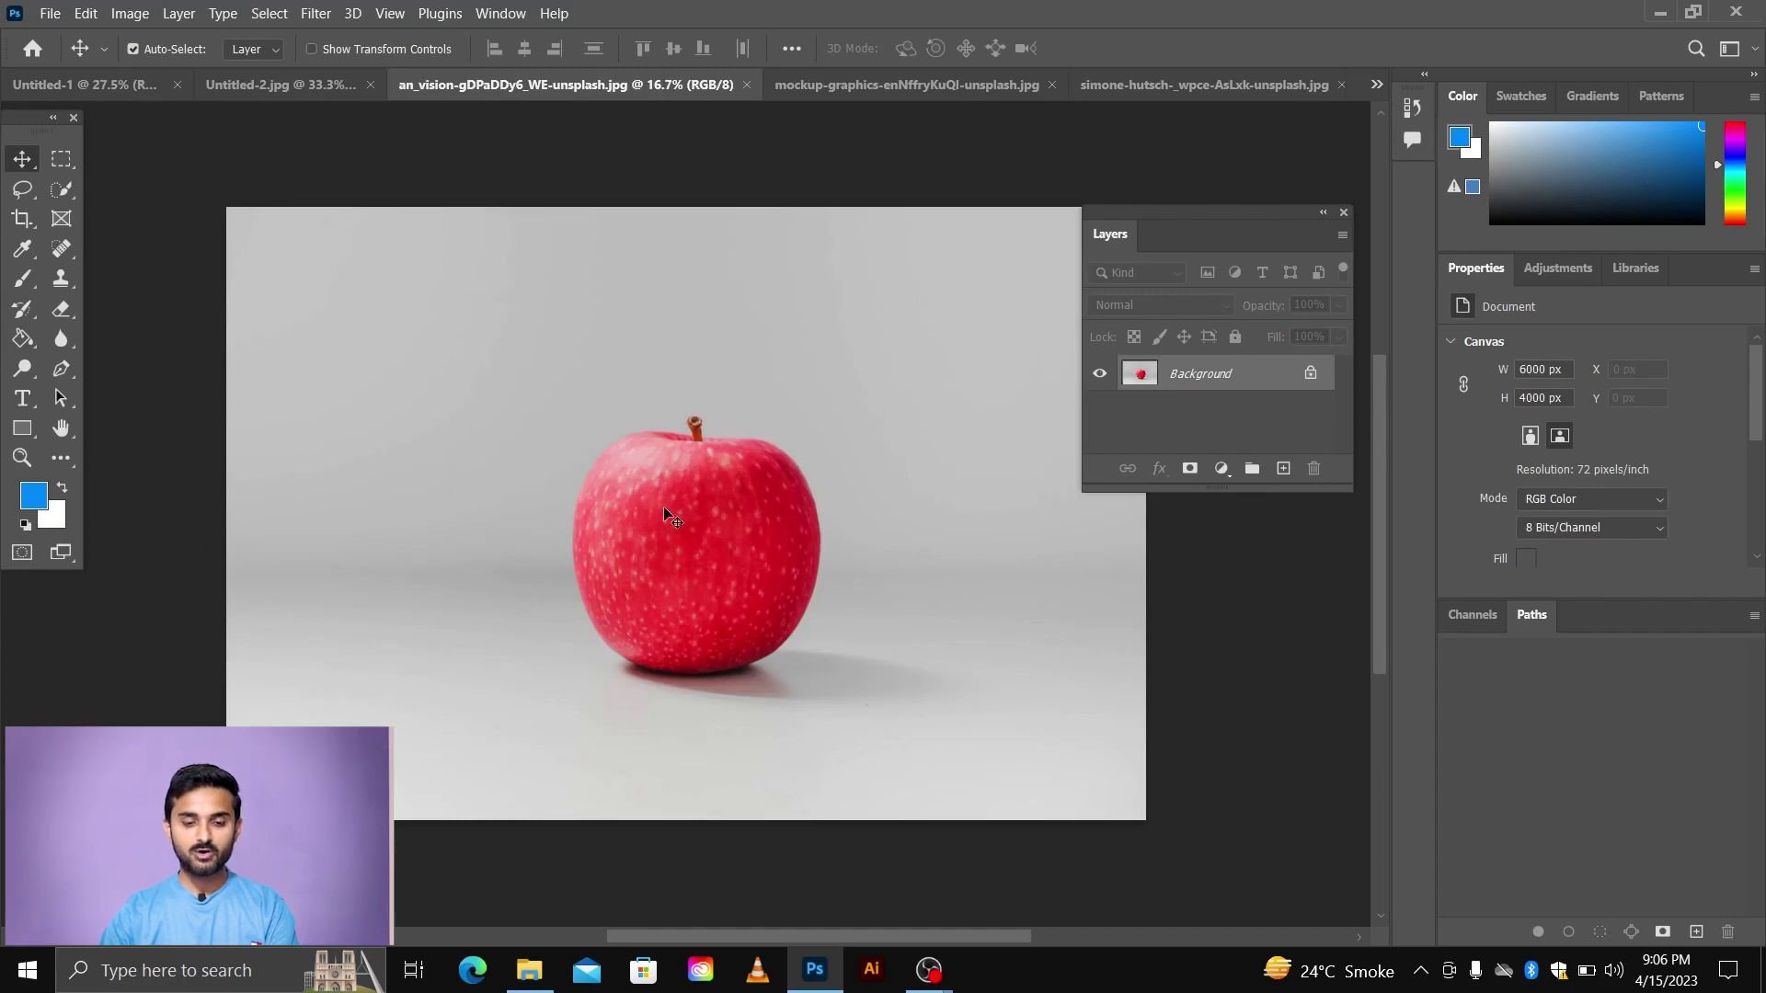
left_click(64, 167)
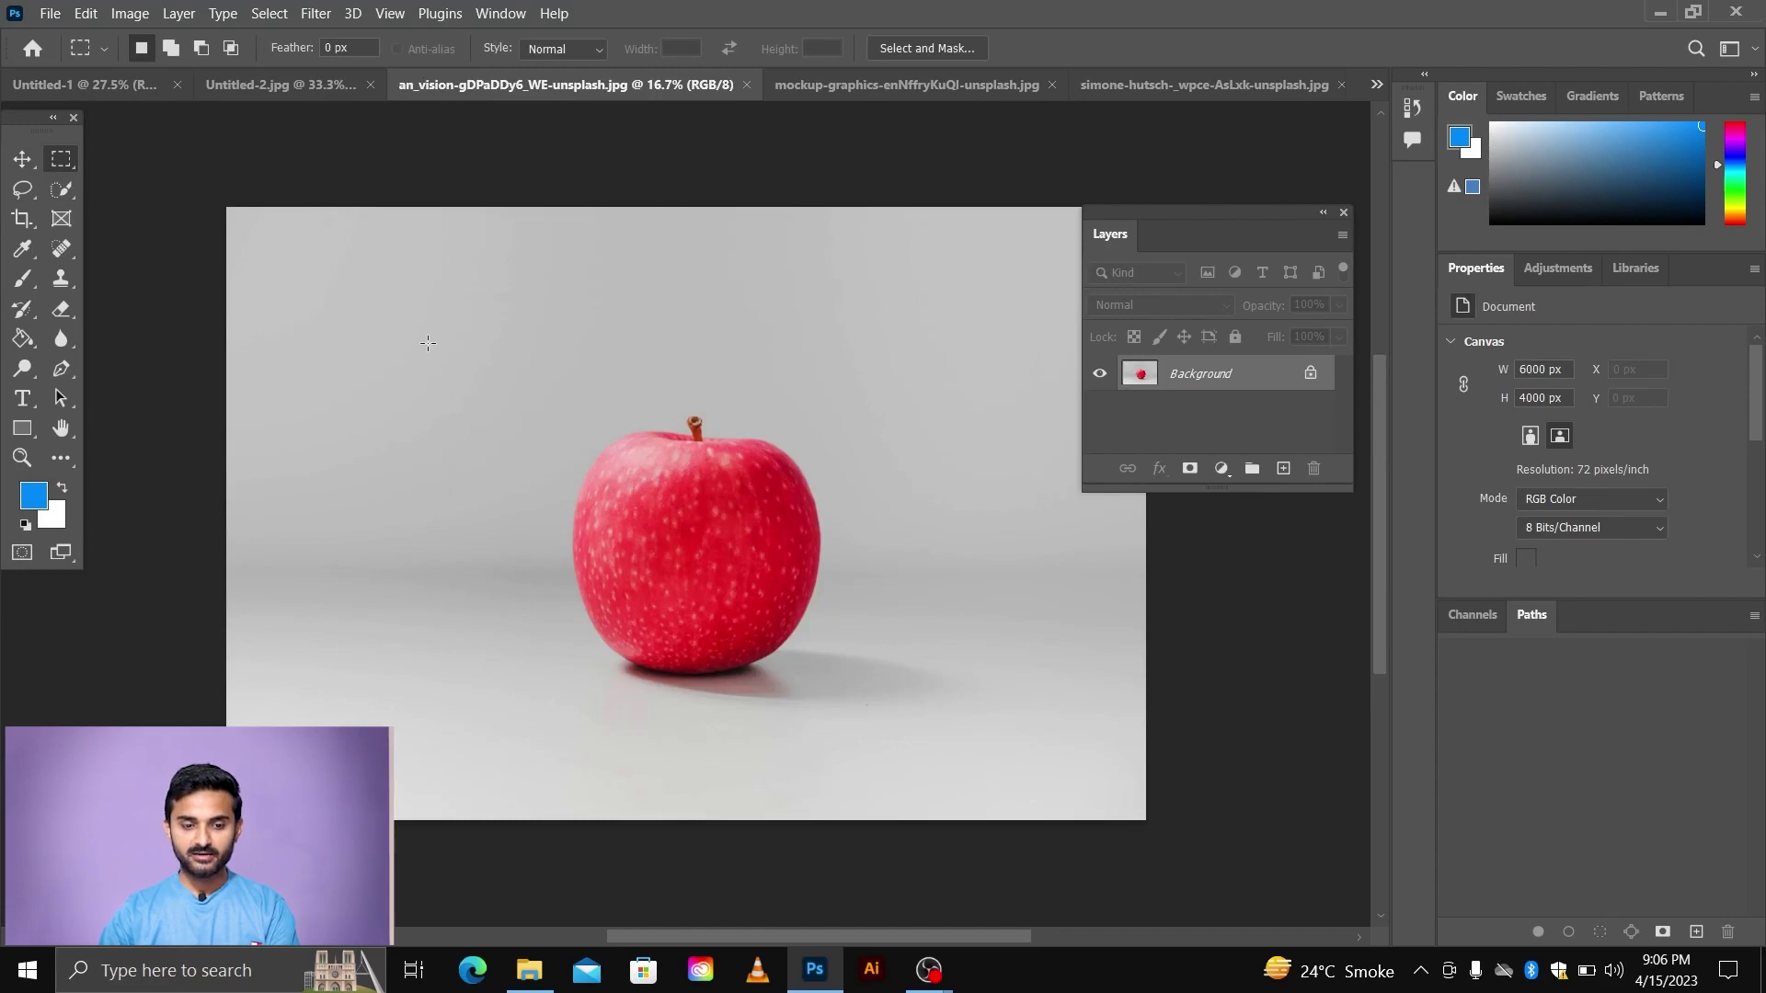
left_click_drag(427, 343, 977, 759)
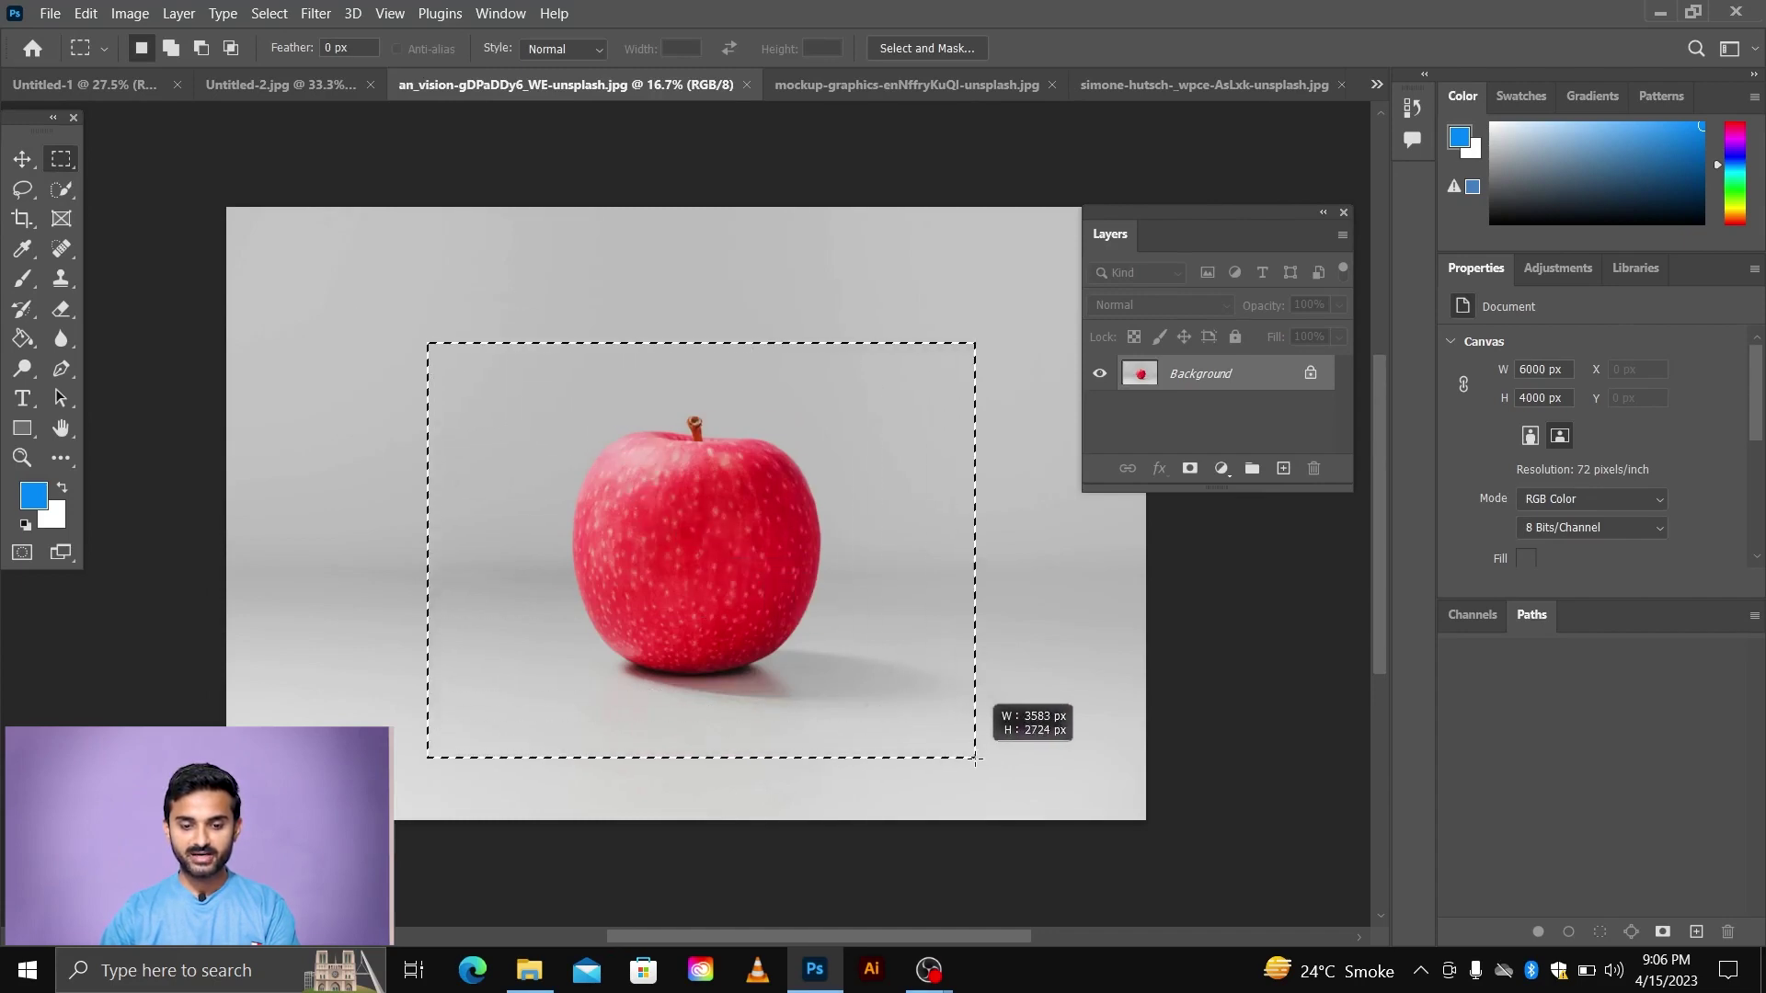
left_click_drag(976, 759, 977, 758)
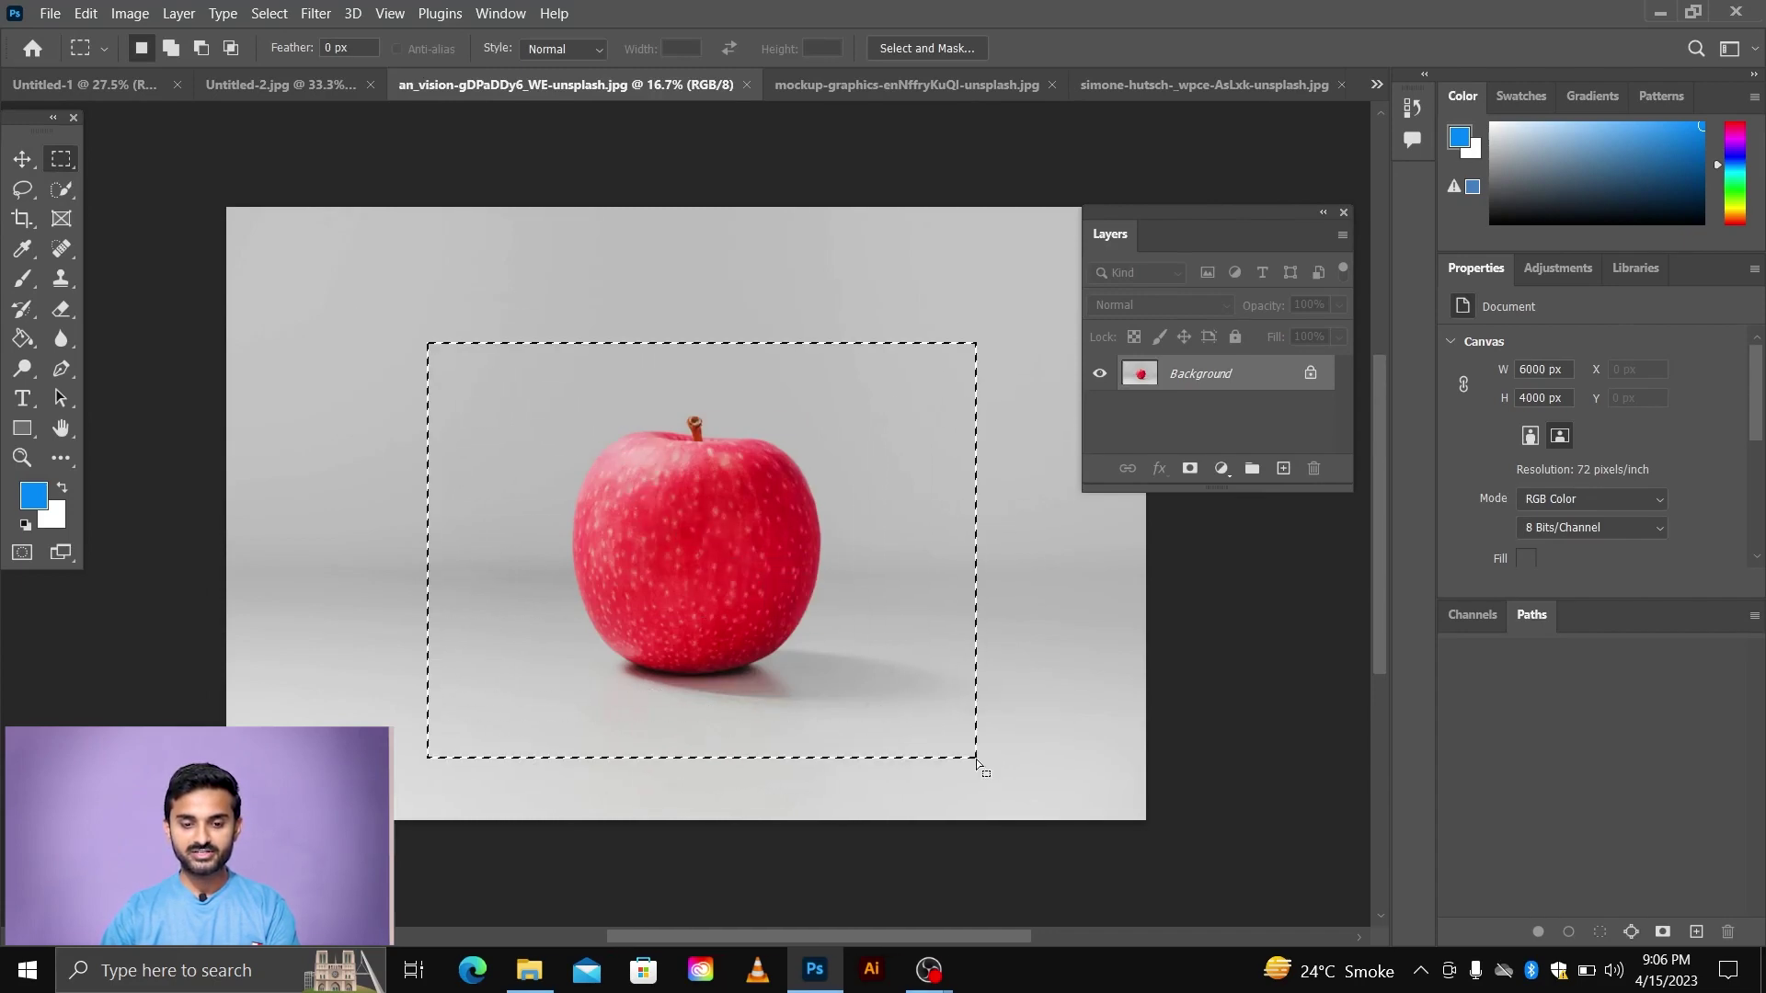
key("ctrl+c")
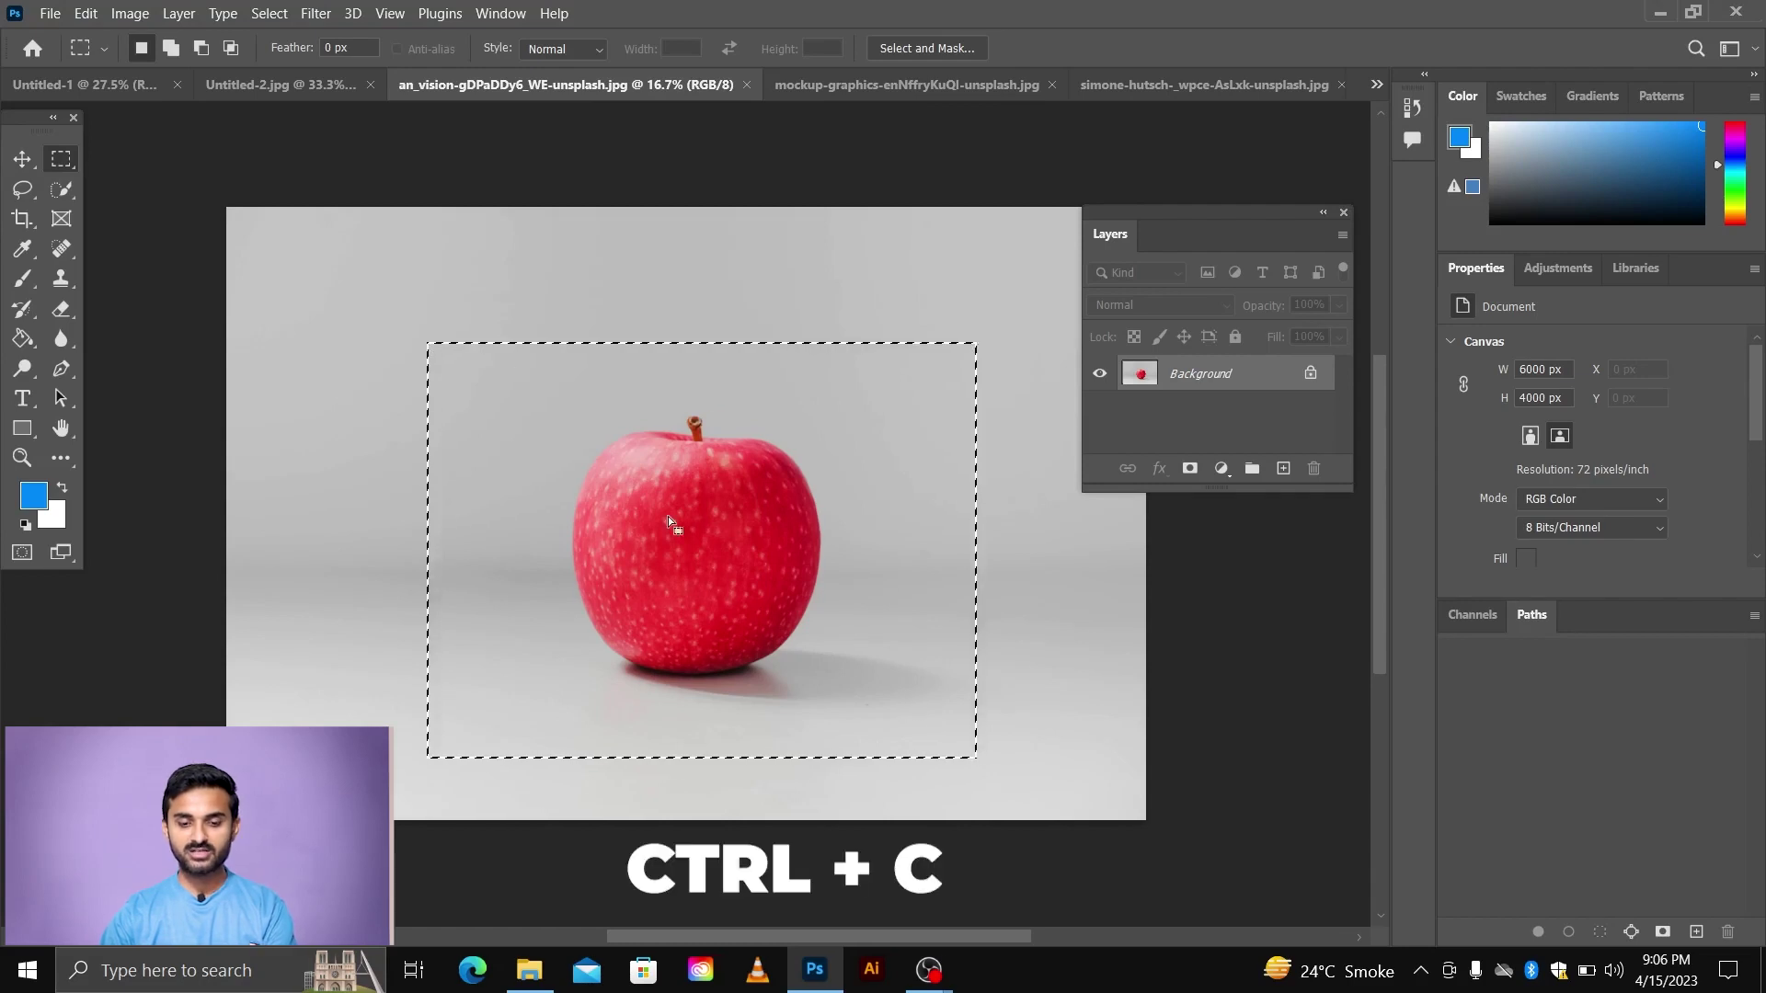
left_click(72, 81)
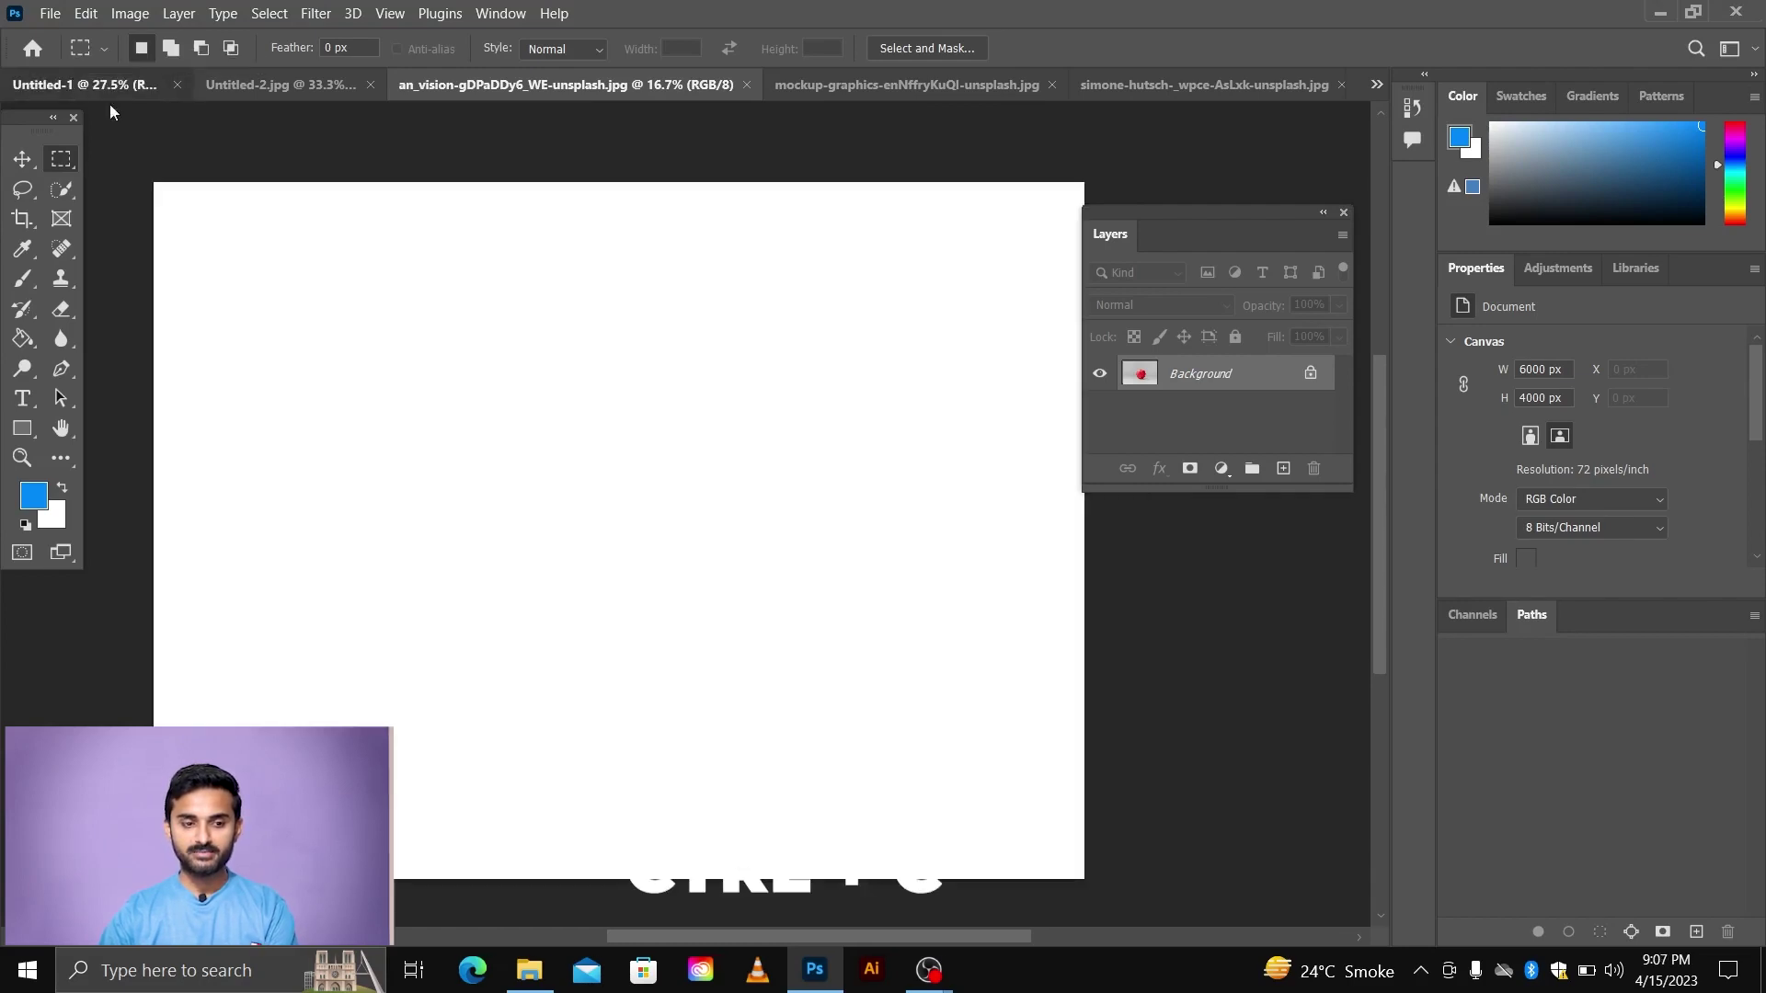
key("ctrl+v")
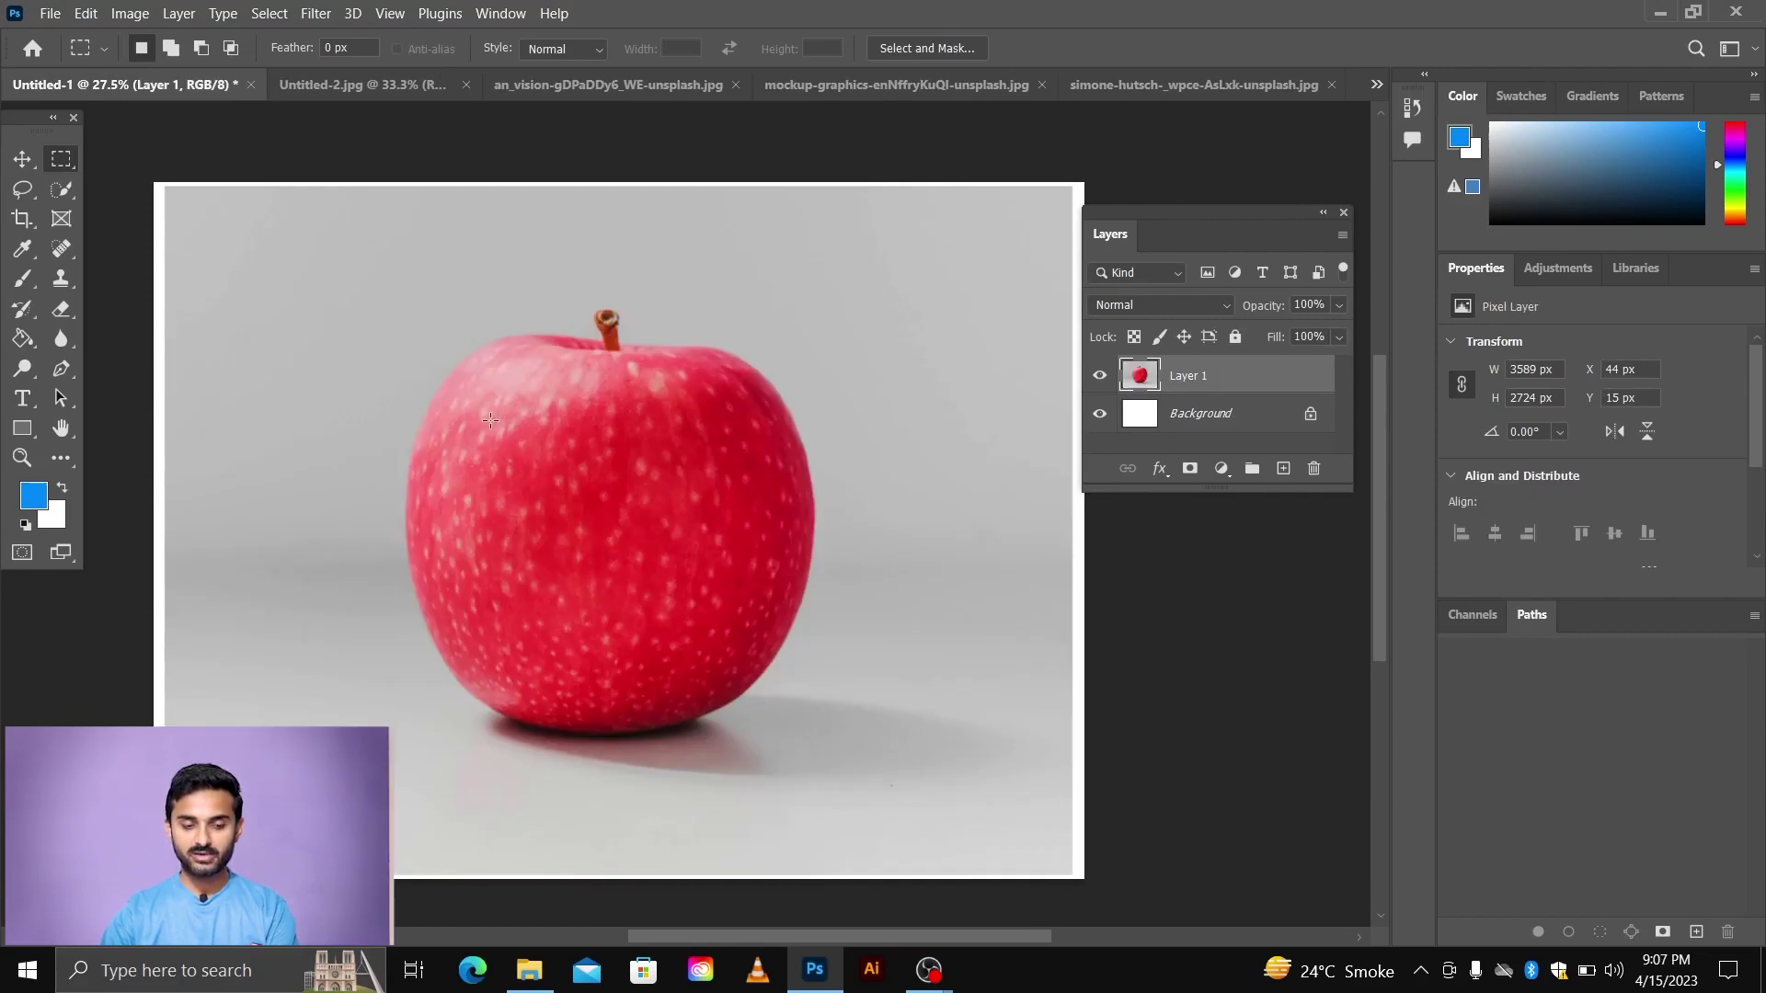
- Stretch the Layers panel's bottom edge downward so the list shows more rows
left_click(22, 158)
scroll(679, 405, "down", 2)
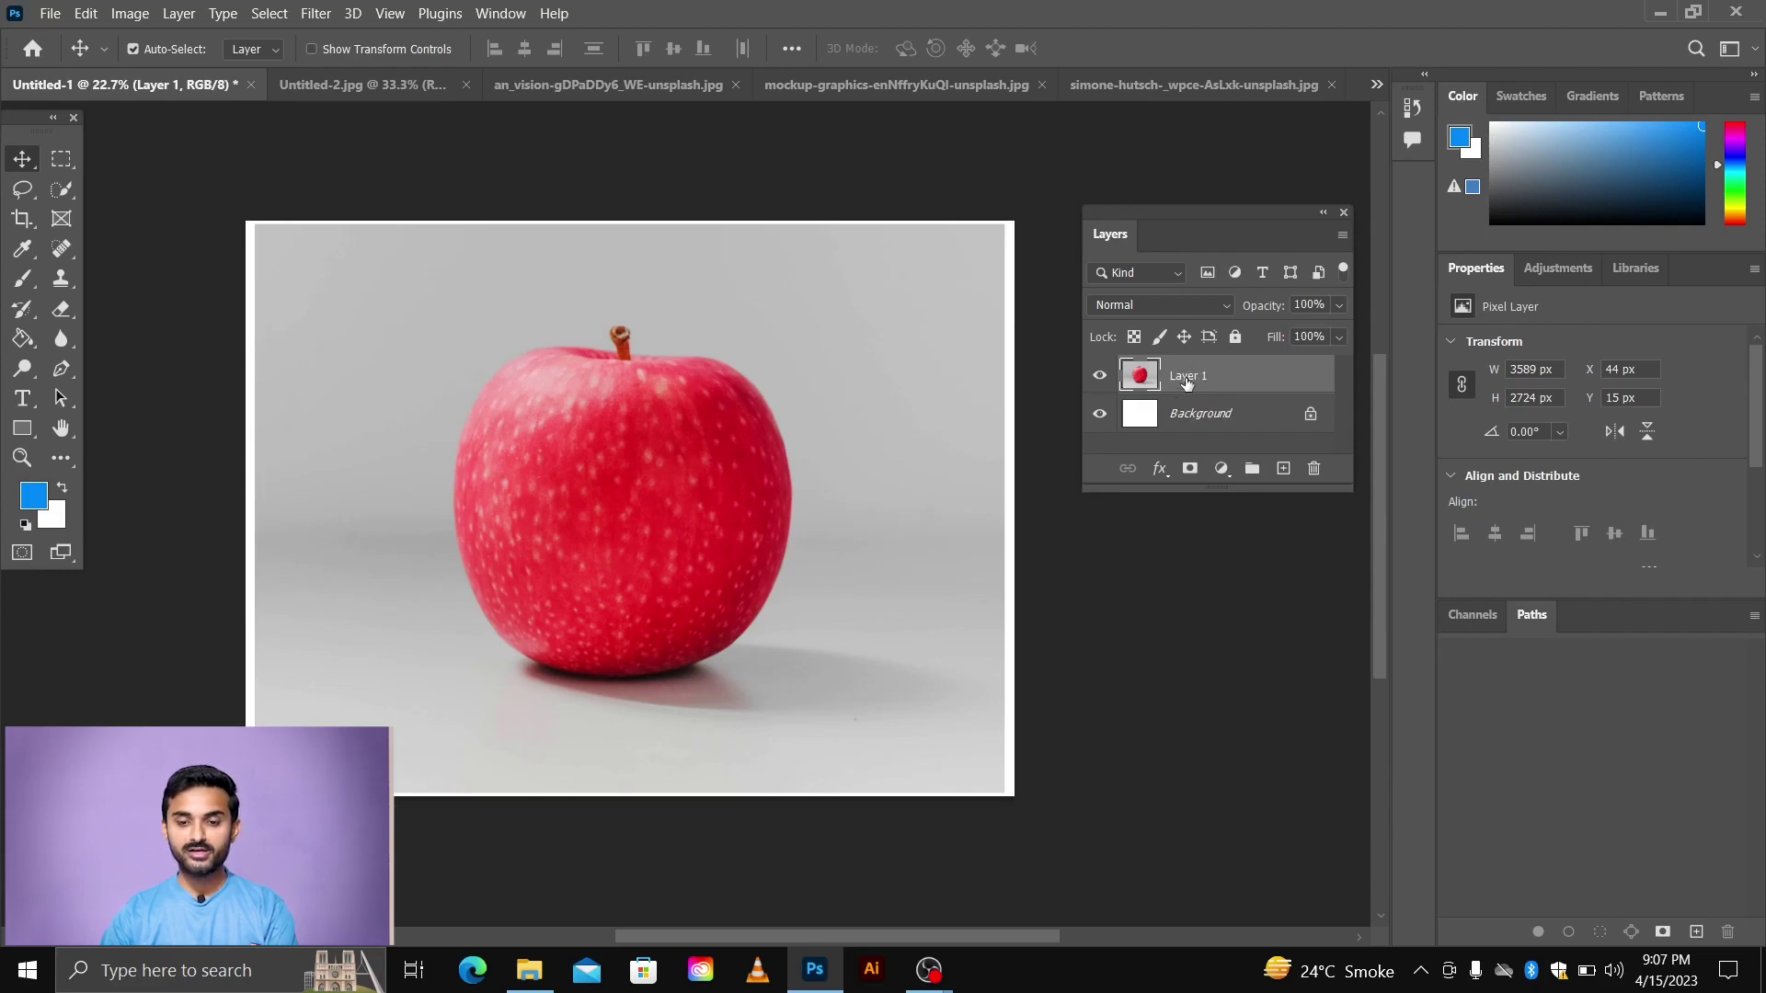
left_click_drag(1212, 492, 1212, 552)
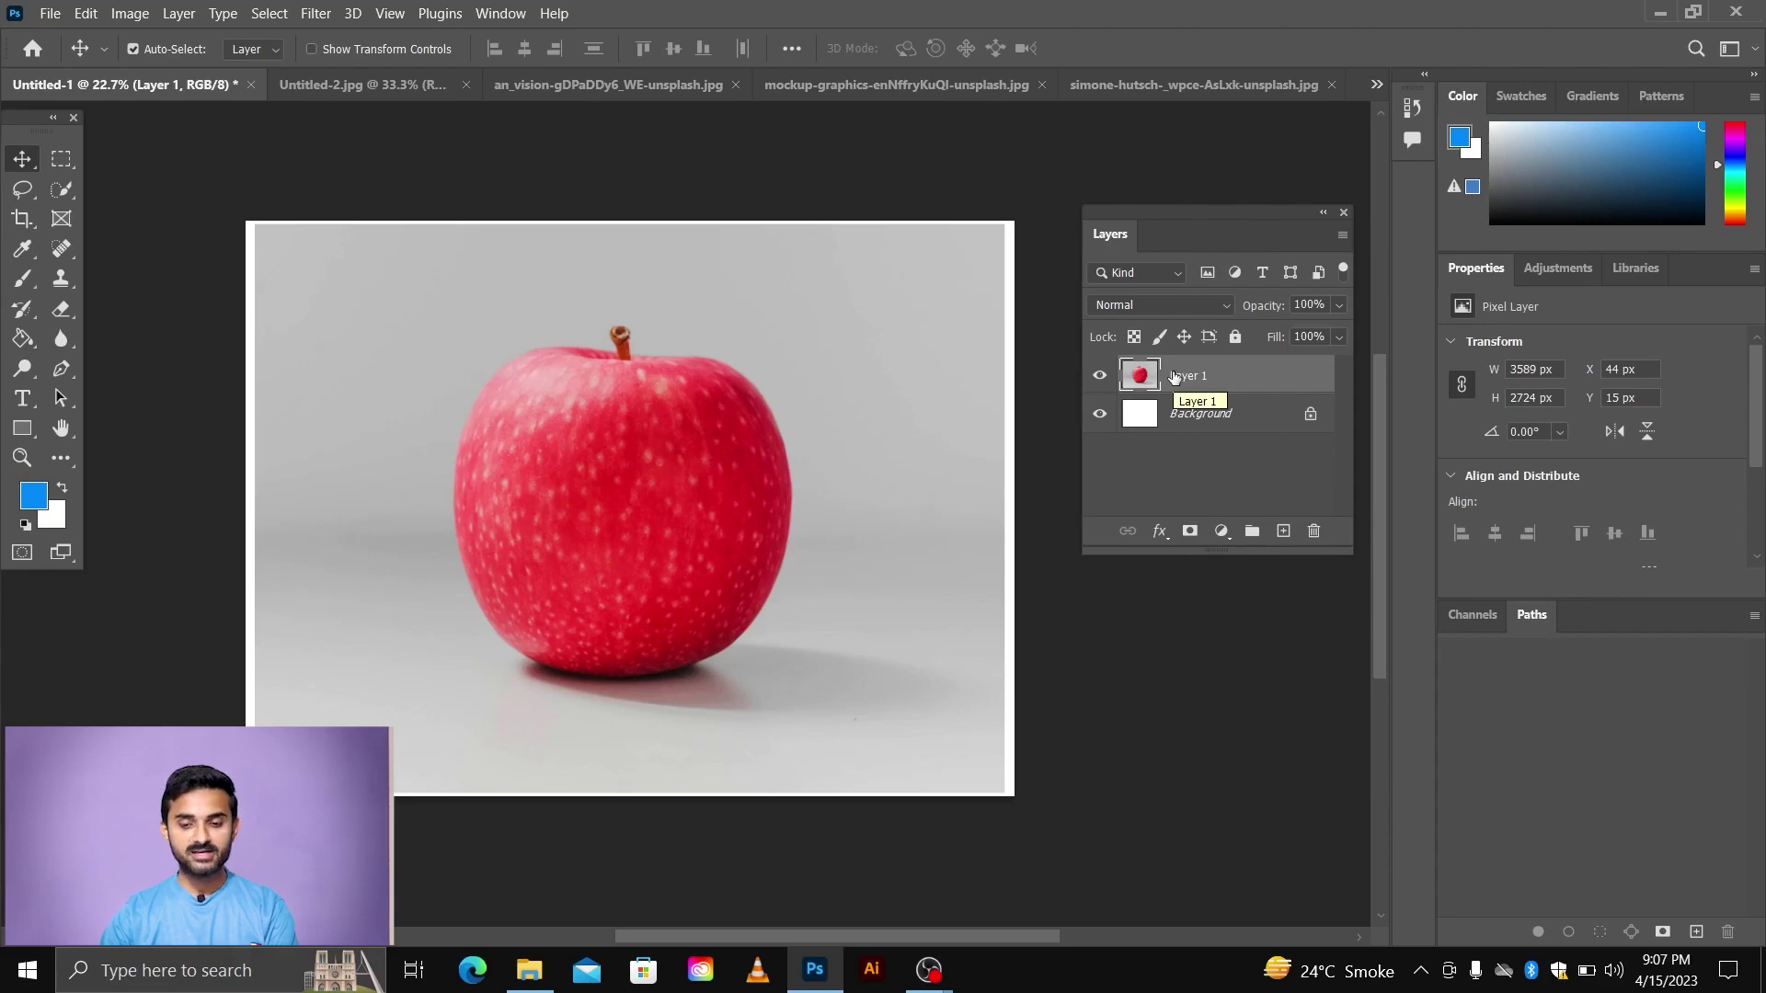
- Fade the apple layer's opacity and restore 100%, then set its fill to 39%
left_click(1337, 307)
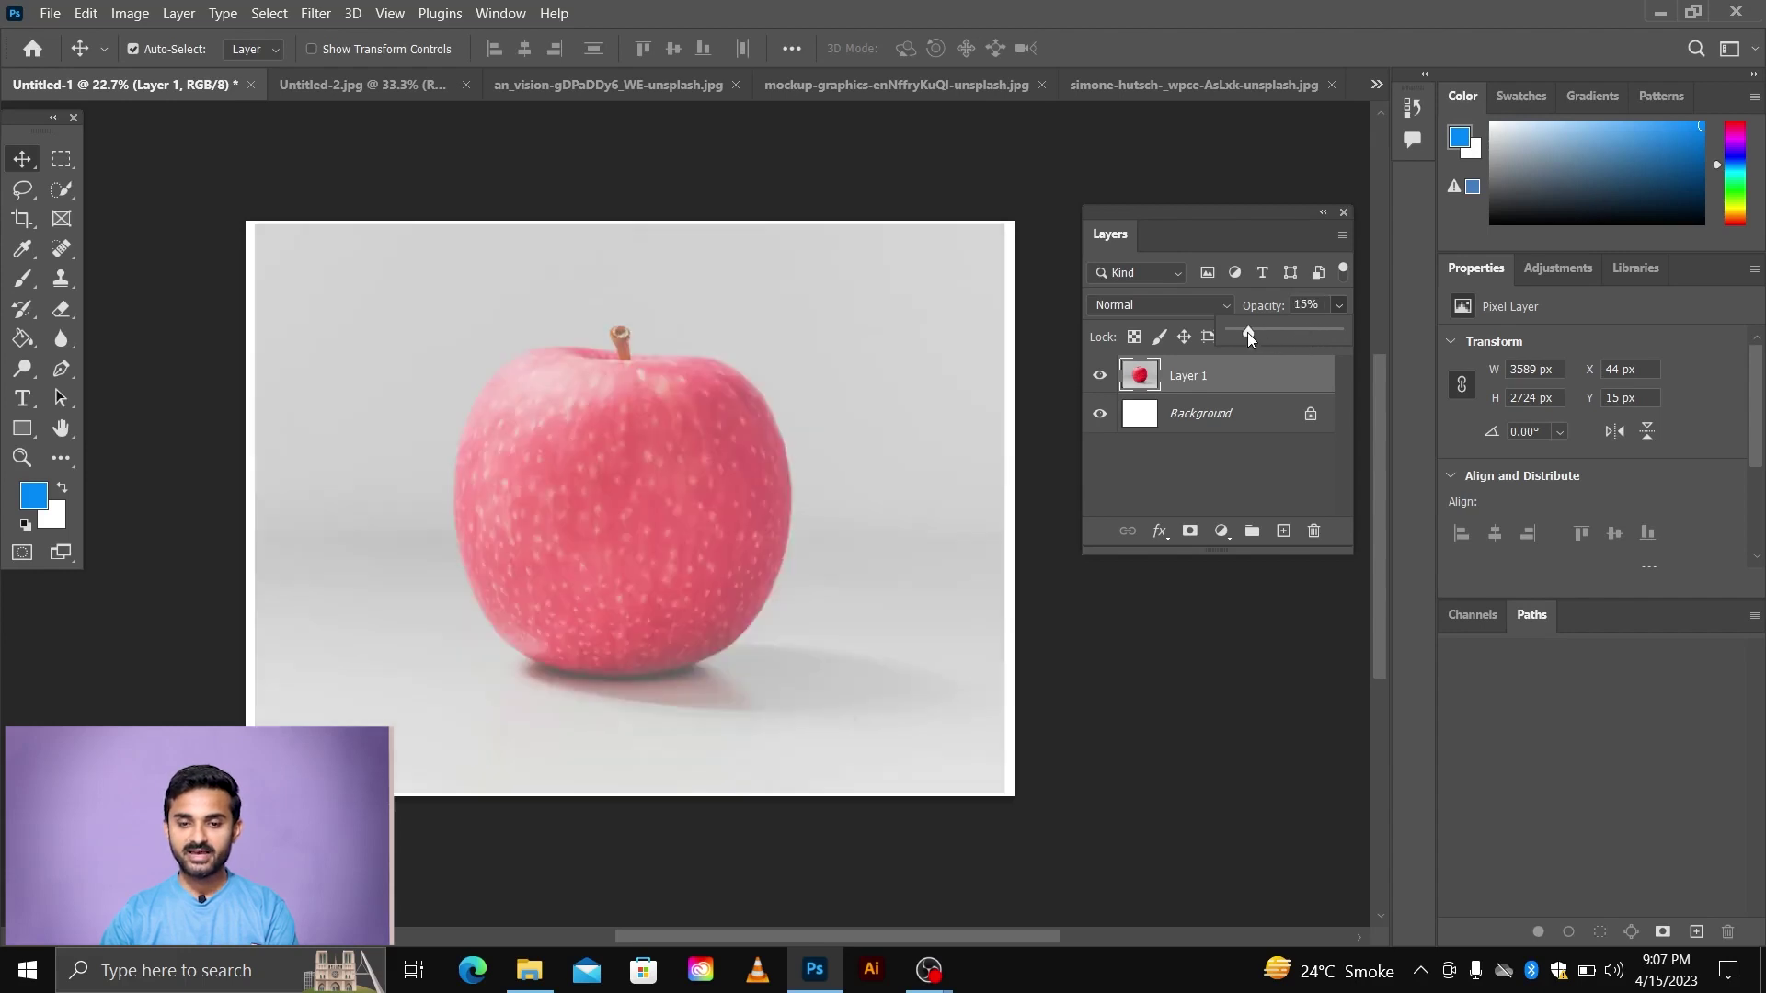
left_click_drag(1248, 336, 1245, 338)
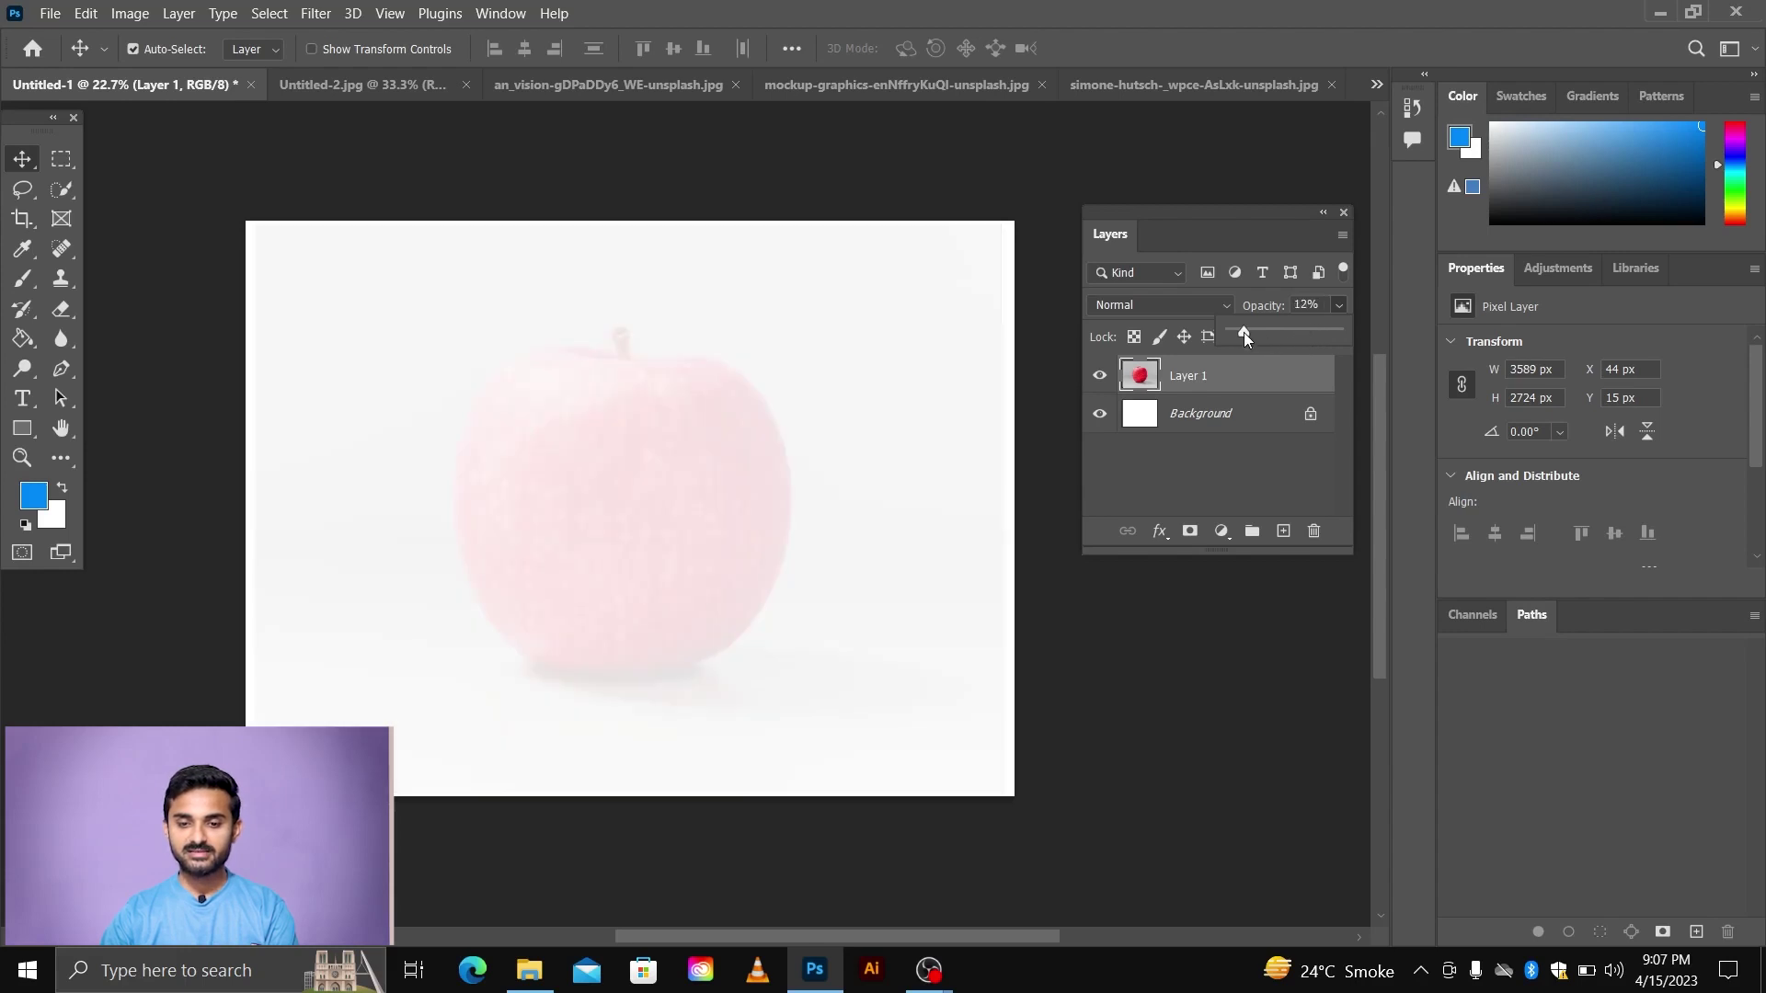
mouse_move(1338, 335)
left_mouse_down()
mouse_move(1332, 368)
mouse_move(1273, 364)
left_mouse_up()
left_click(1218, 388)
left_click(1340, 336)
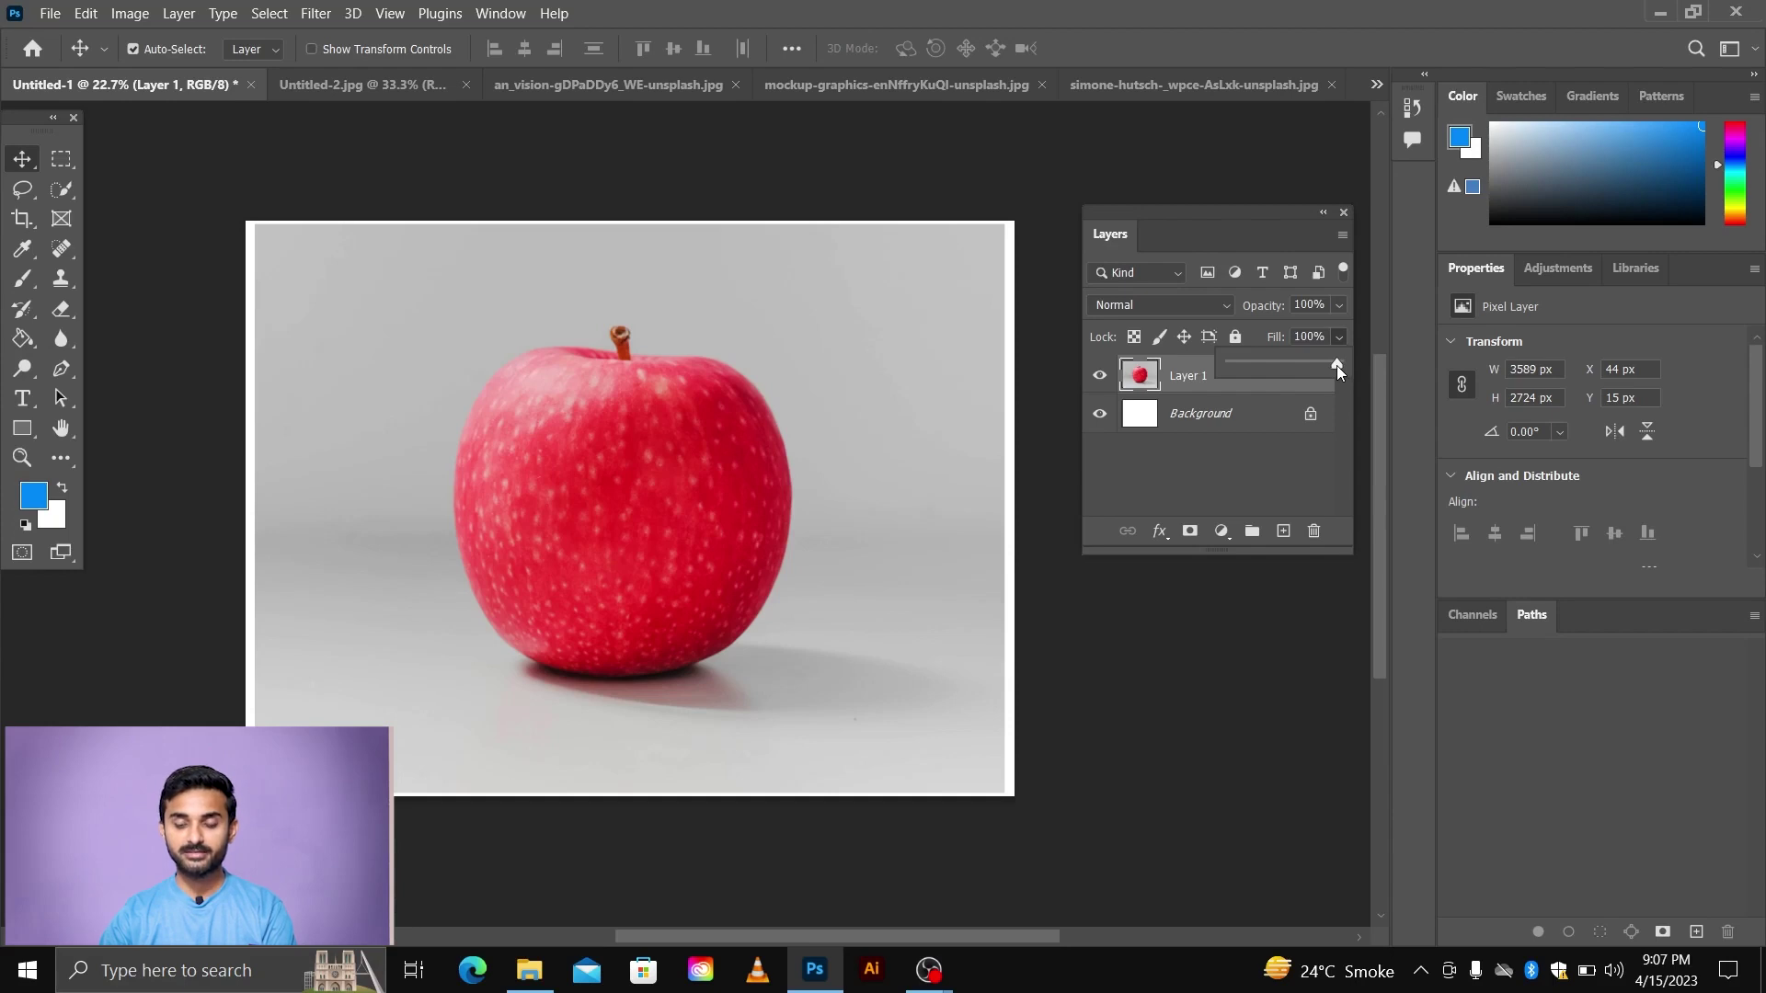
mouse_move(1294, 367)
left_mouse_down()
mouse_move(1268, 370)
mouse_move(1343, 362)
left_mouse_up()
- Delete the apple layer from Untitled-1, confirming the prompt
left_click(1181, 380)
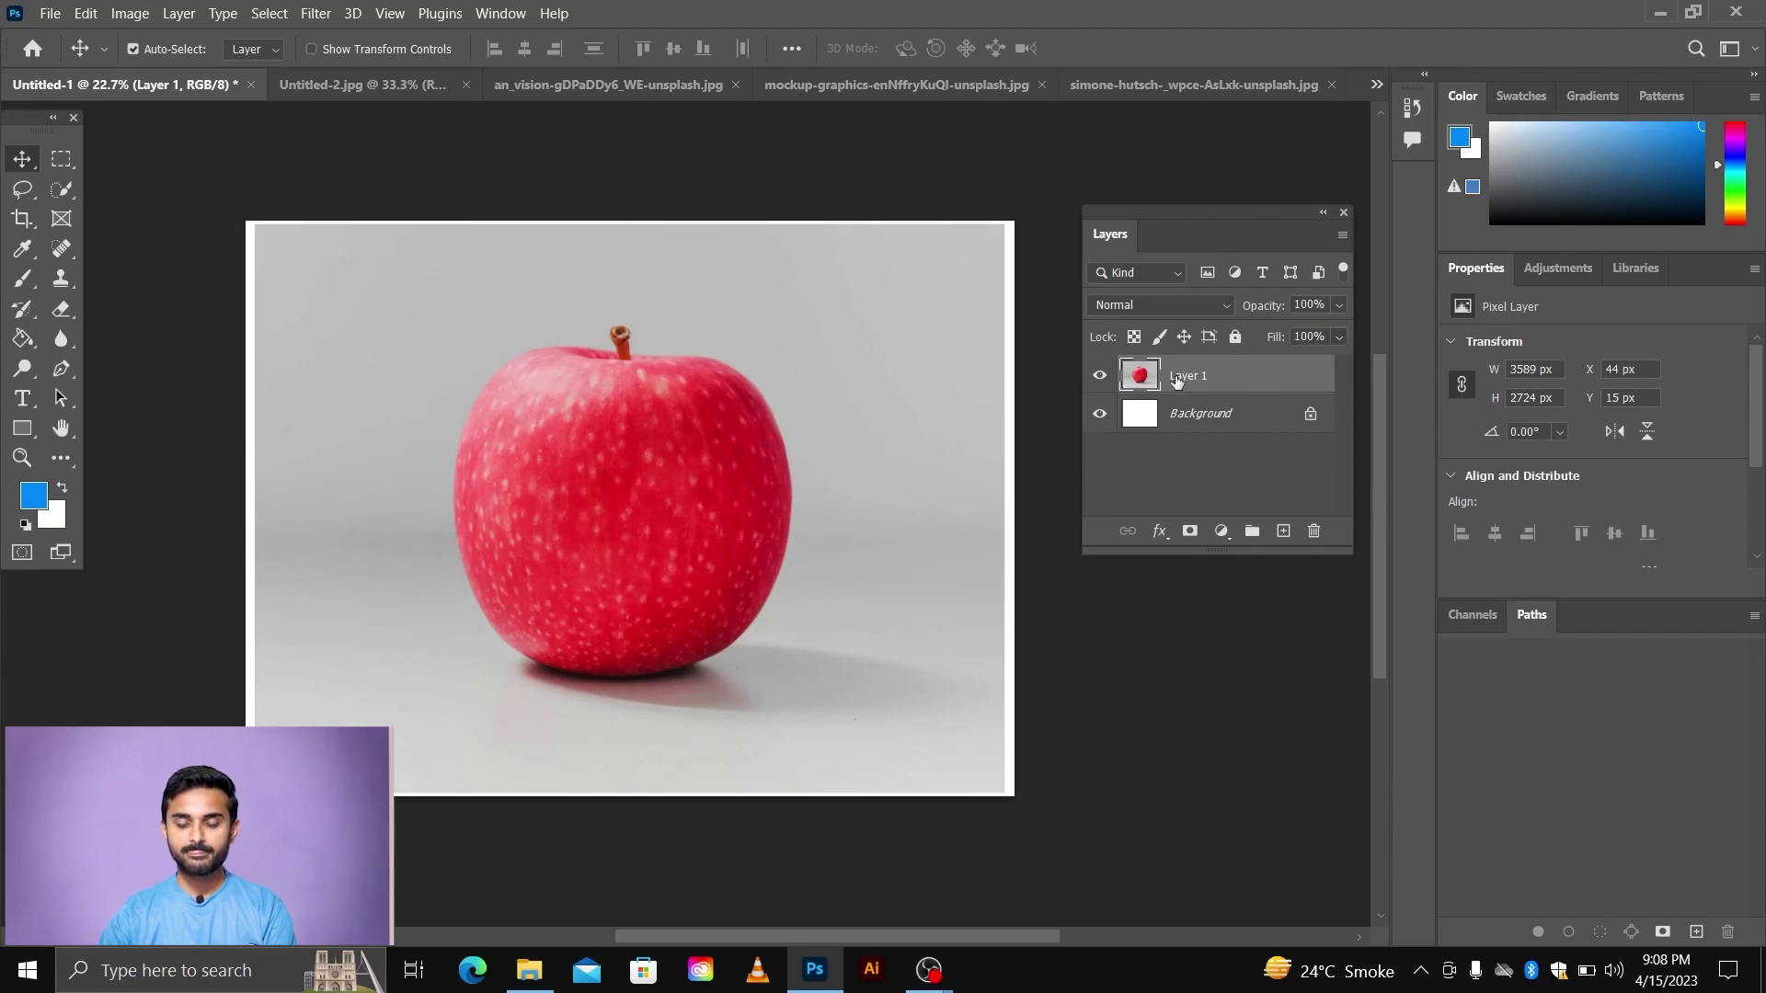
left_click(1313, 534)
left_click(833, 383)
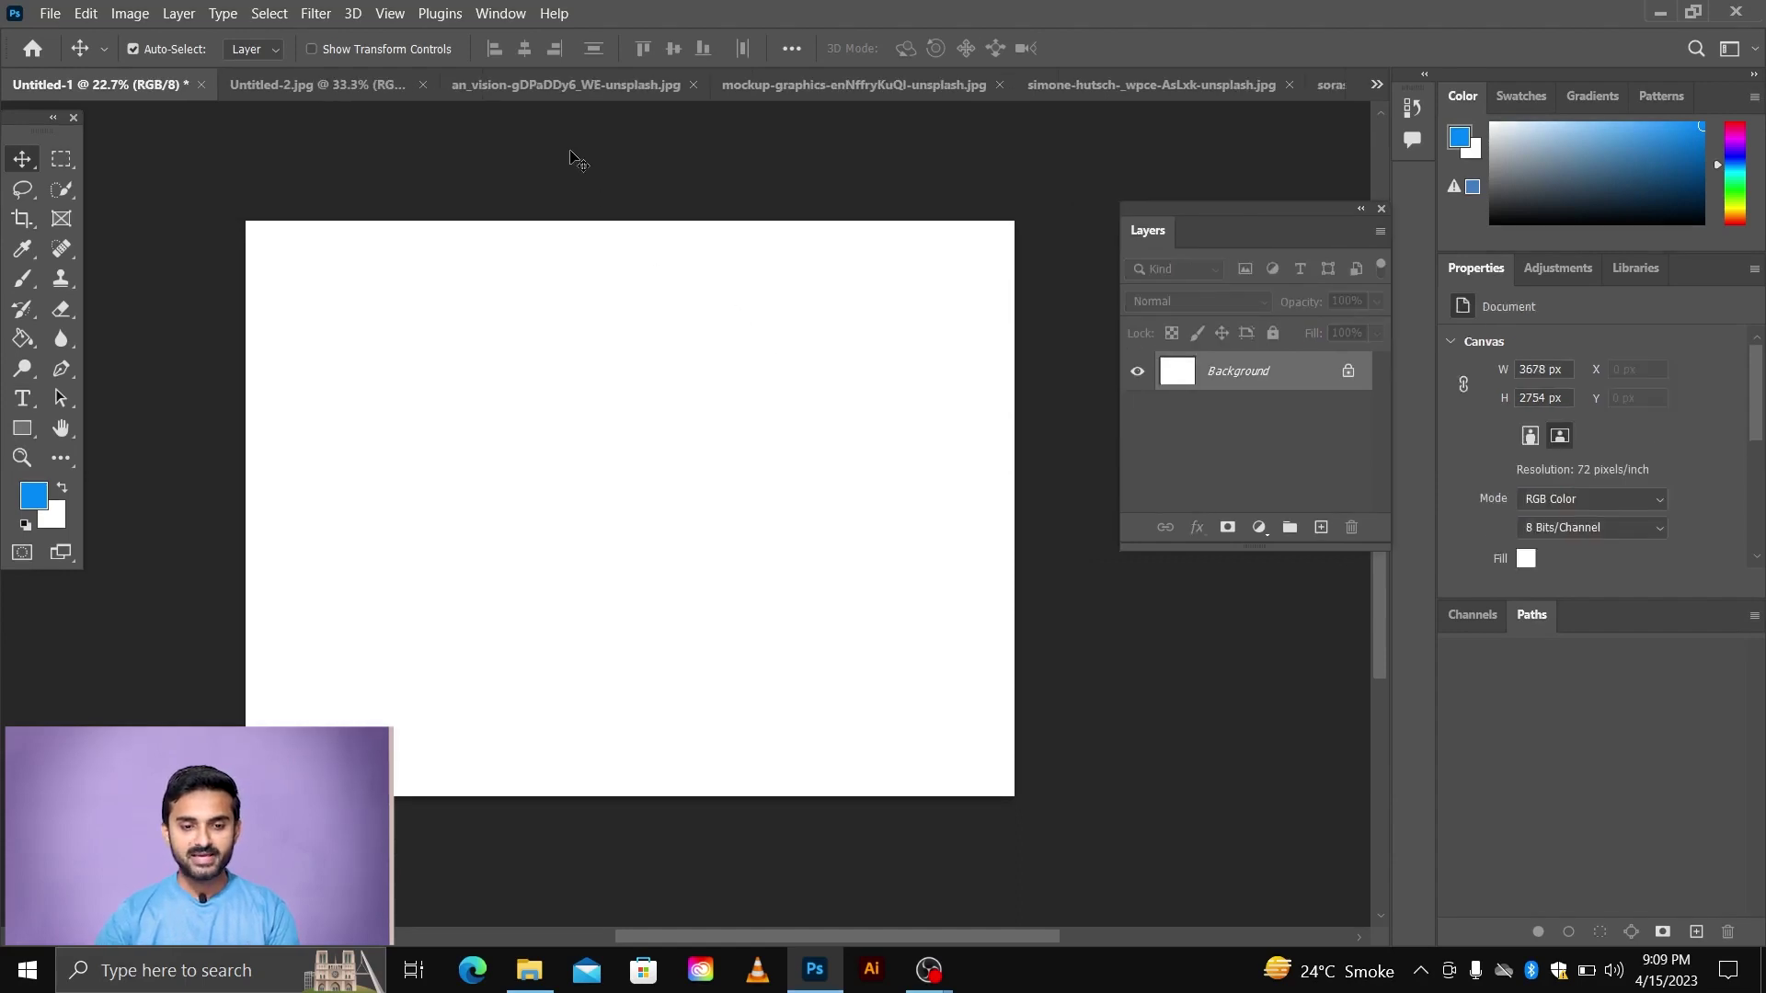
- Add an empty Layer 1 to the apple photo, then bring up the lemon image
left_click(548, 92)
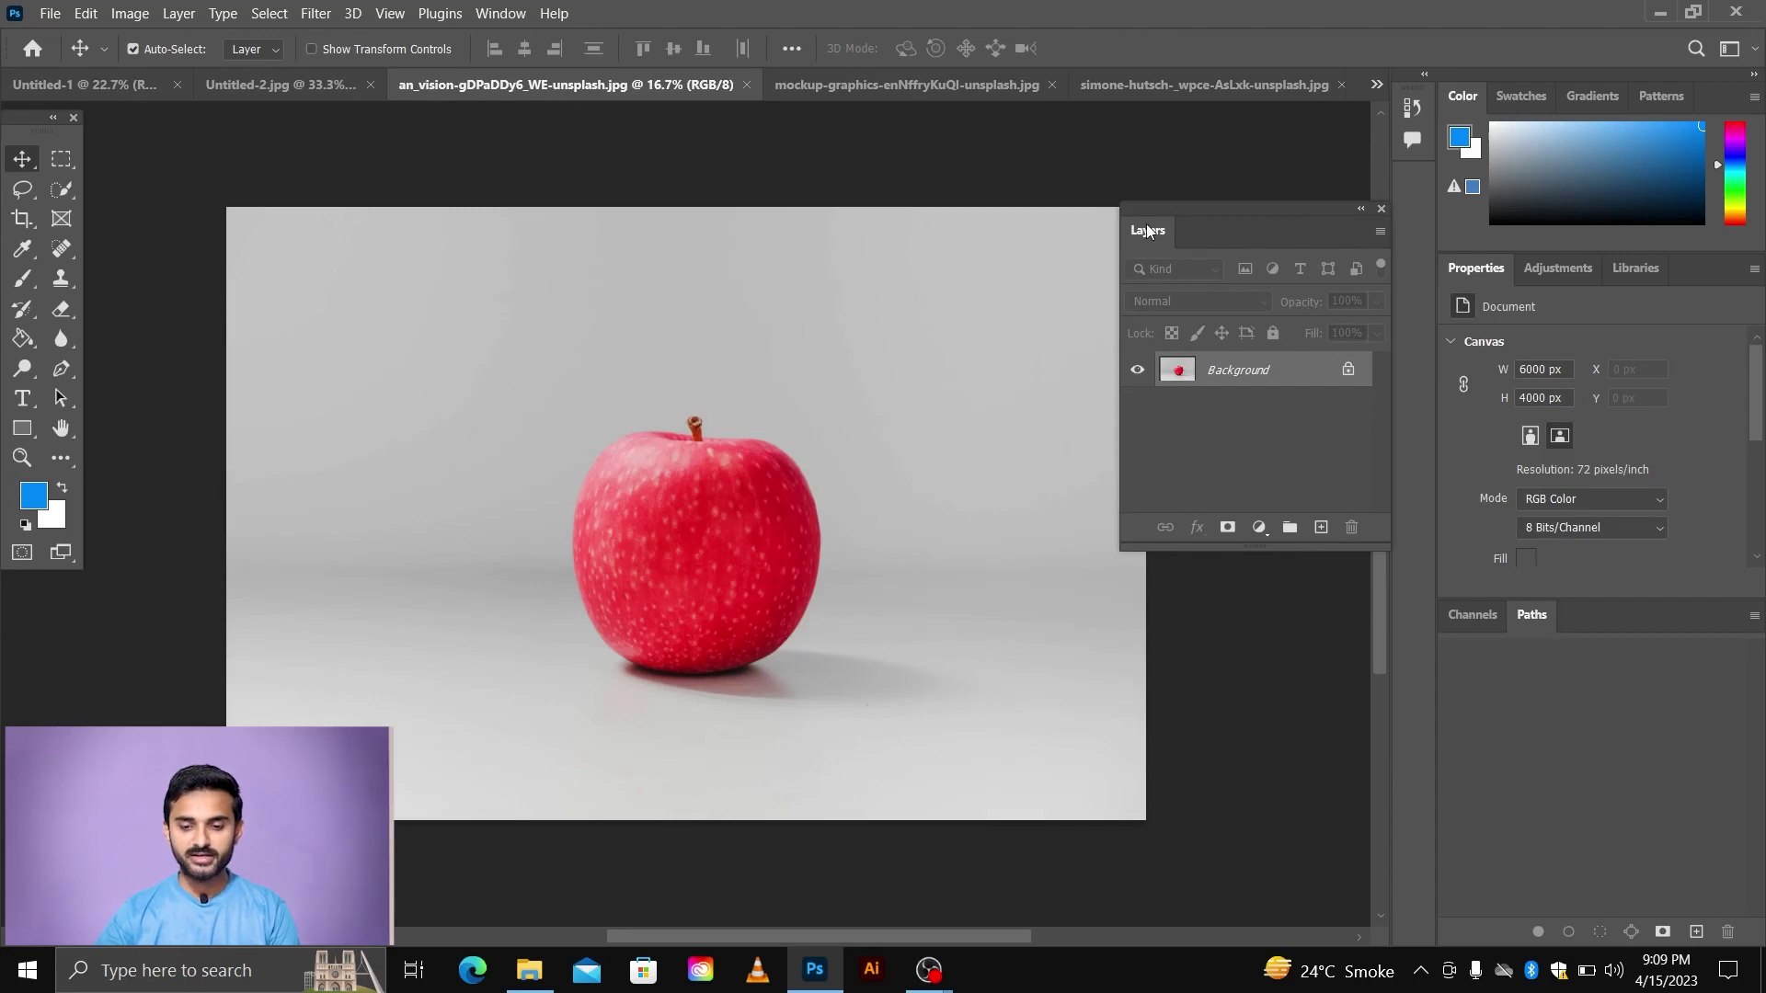
left_click_drag(1147, 208, 1167, 212)
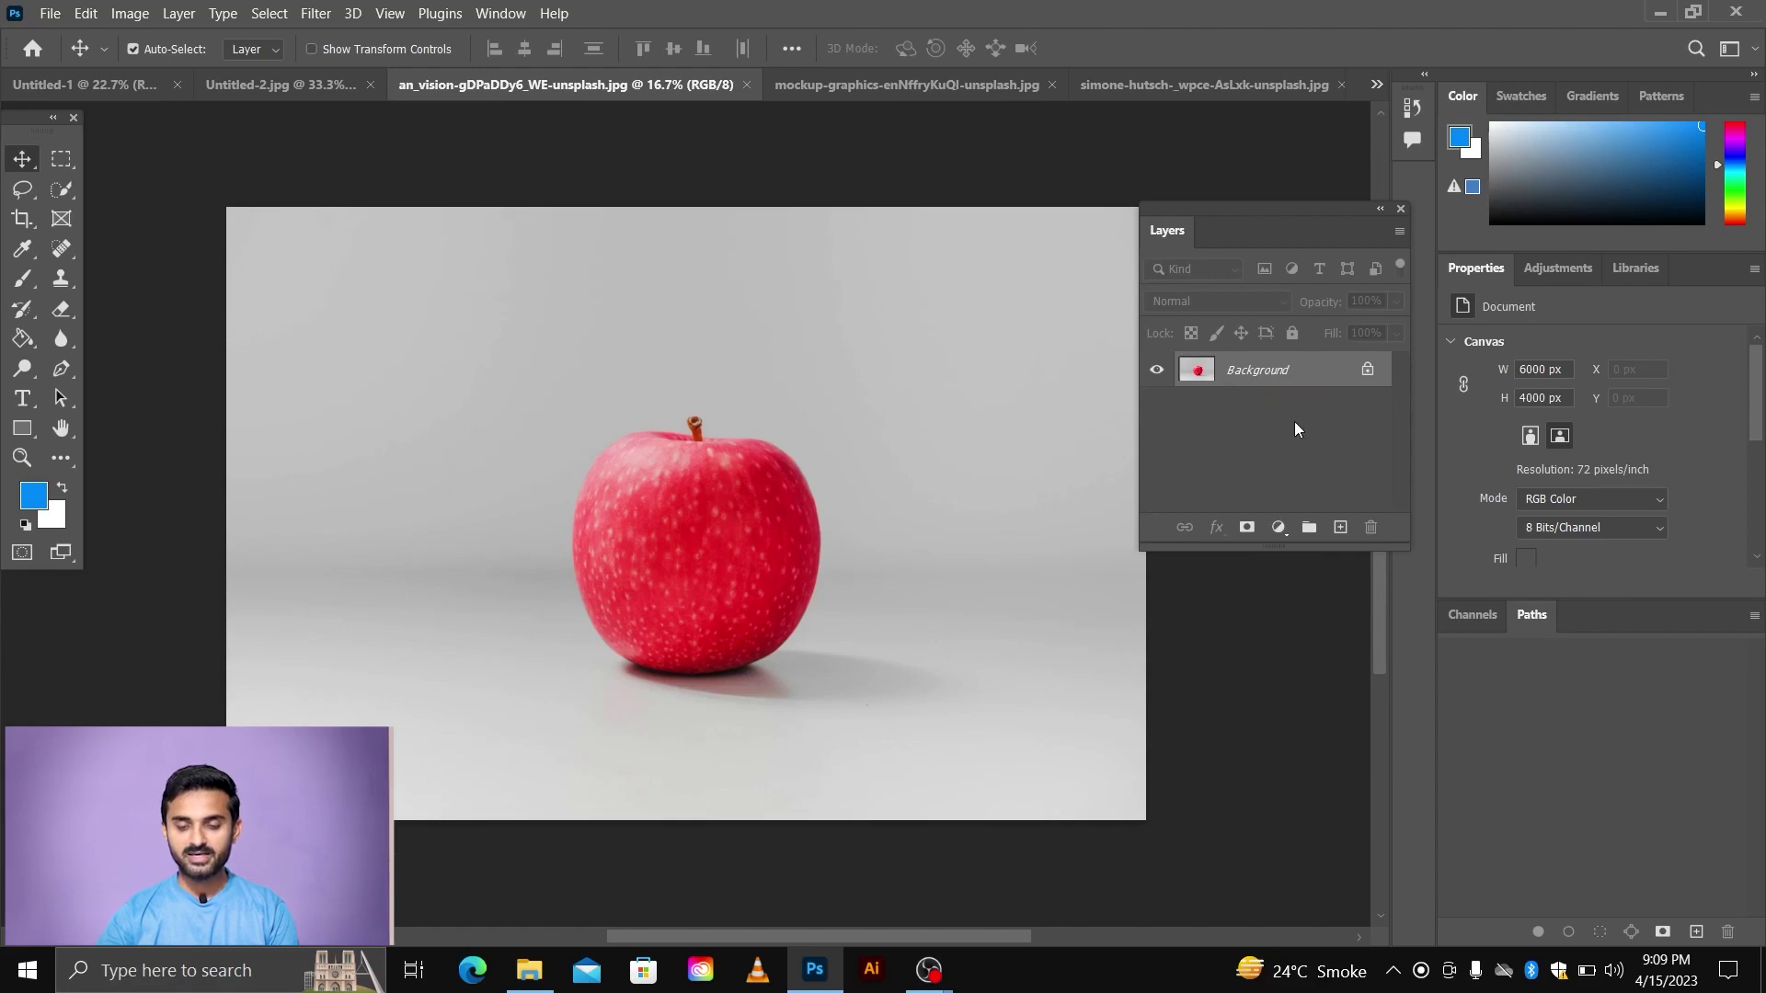
left_click(1340, 528)
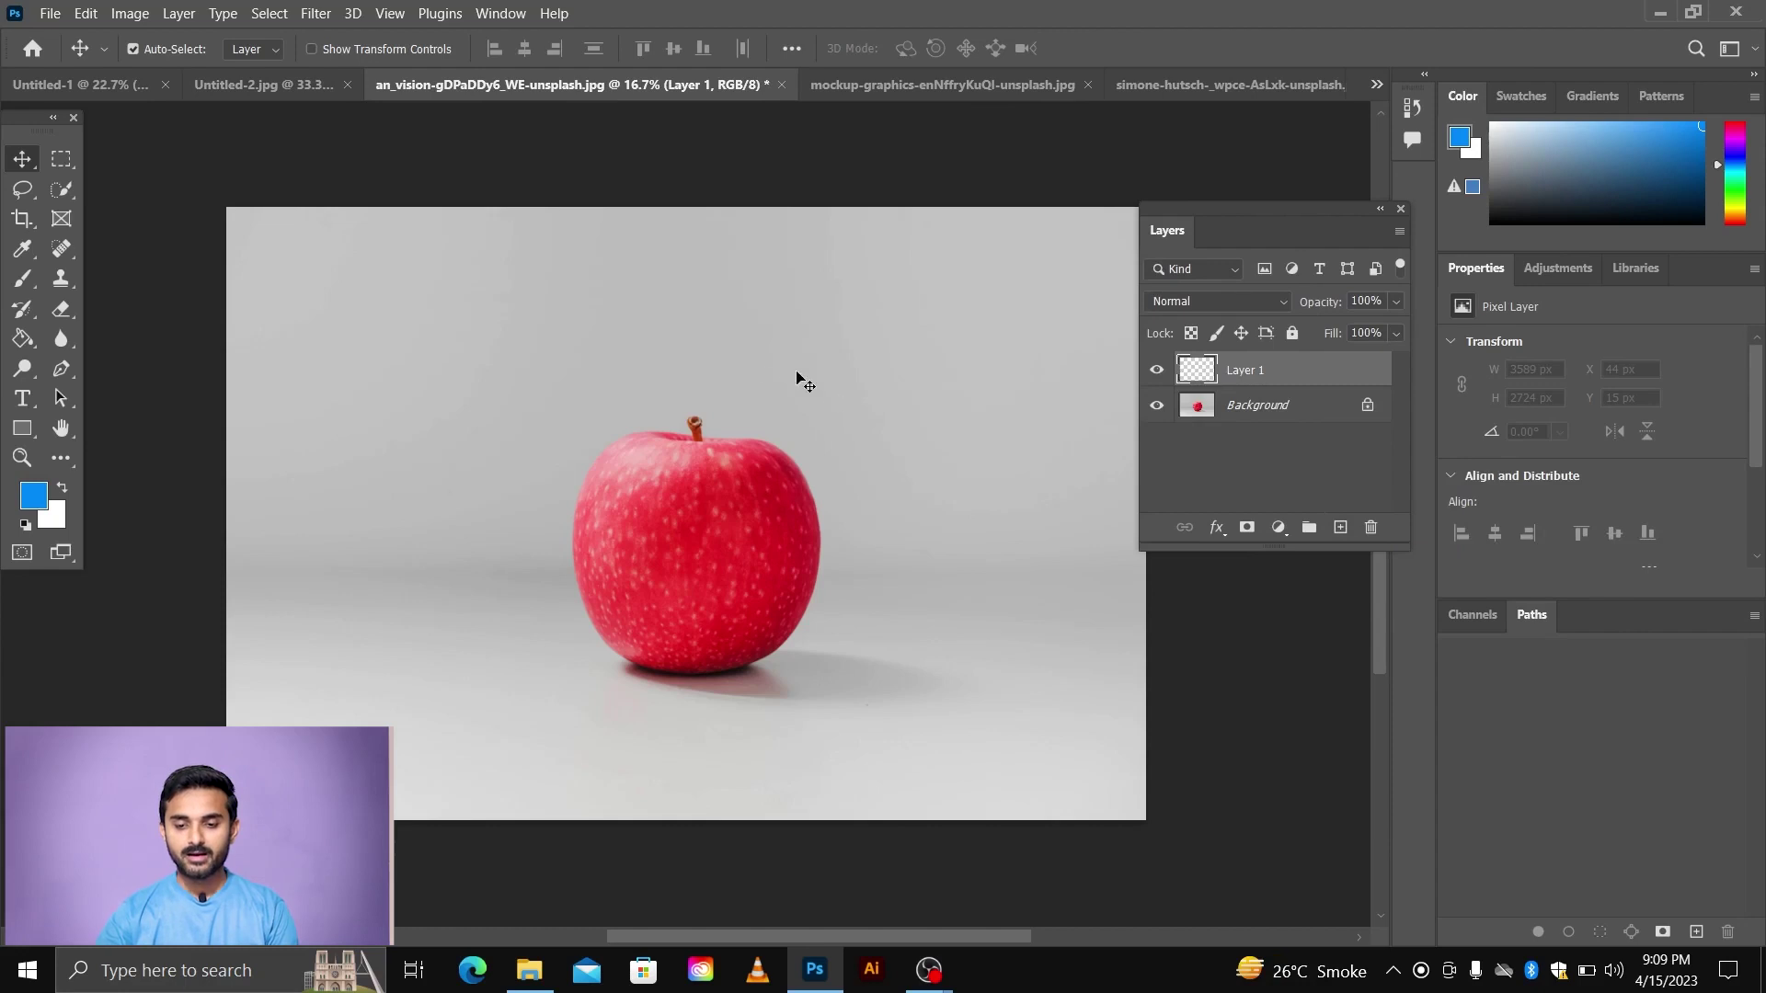
left_click(842, 96)
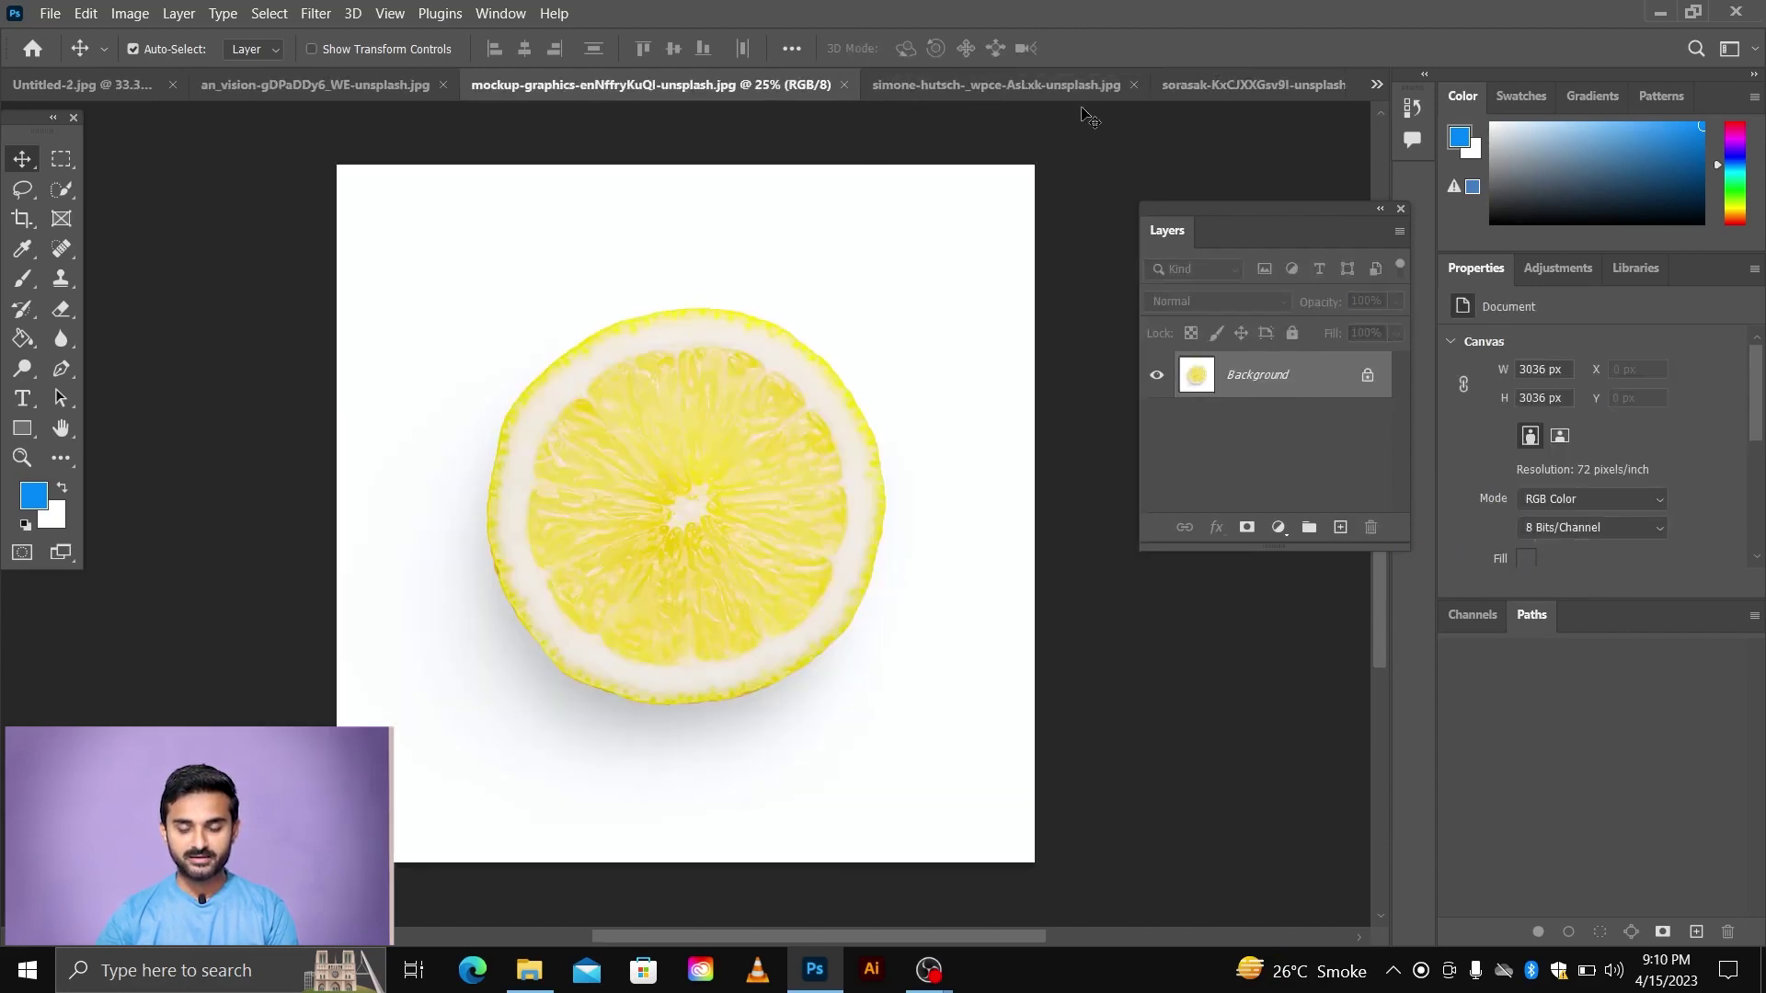
- Select the entire lemon slice with the Quick Selection tool, then go to the apple photo
left_click(74, 190)
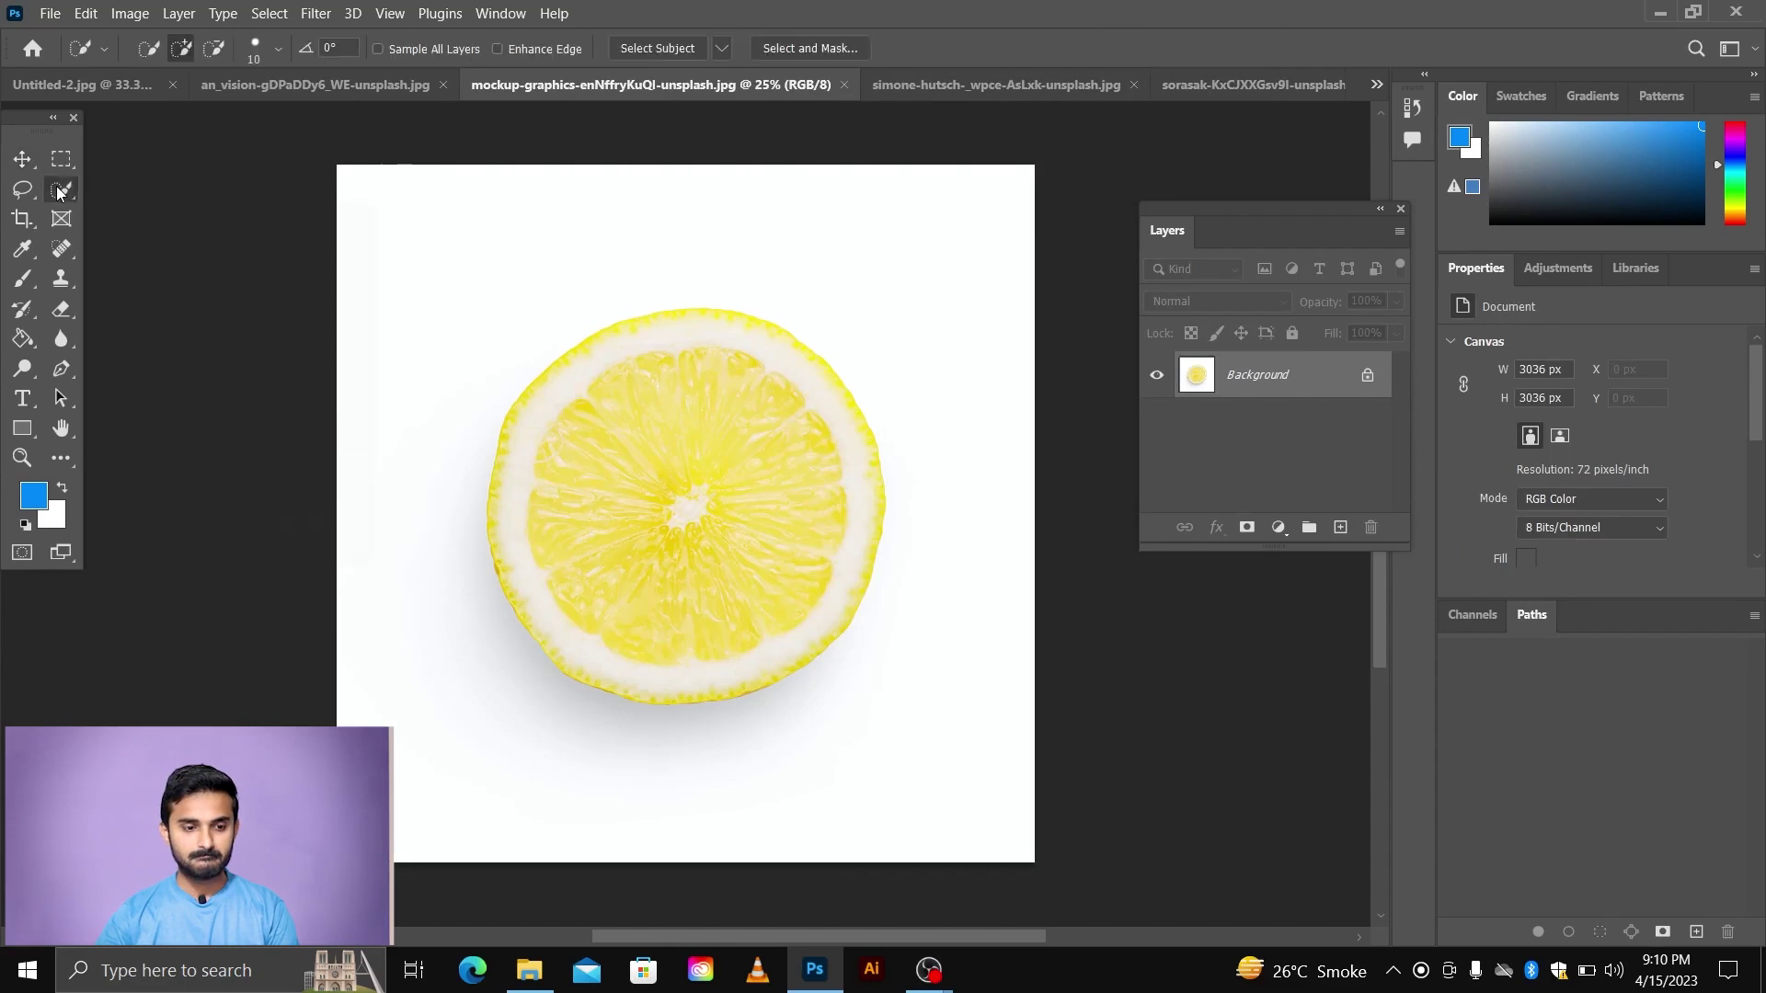
left_click(90, 198)
key("shift+w")
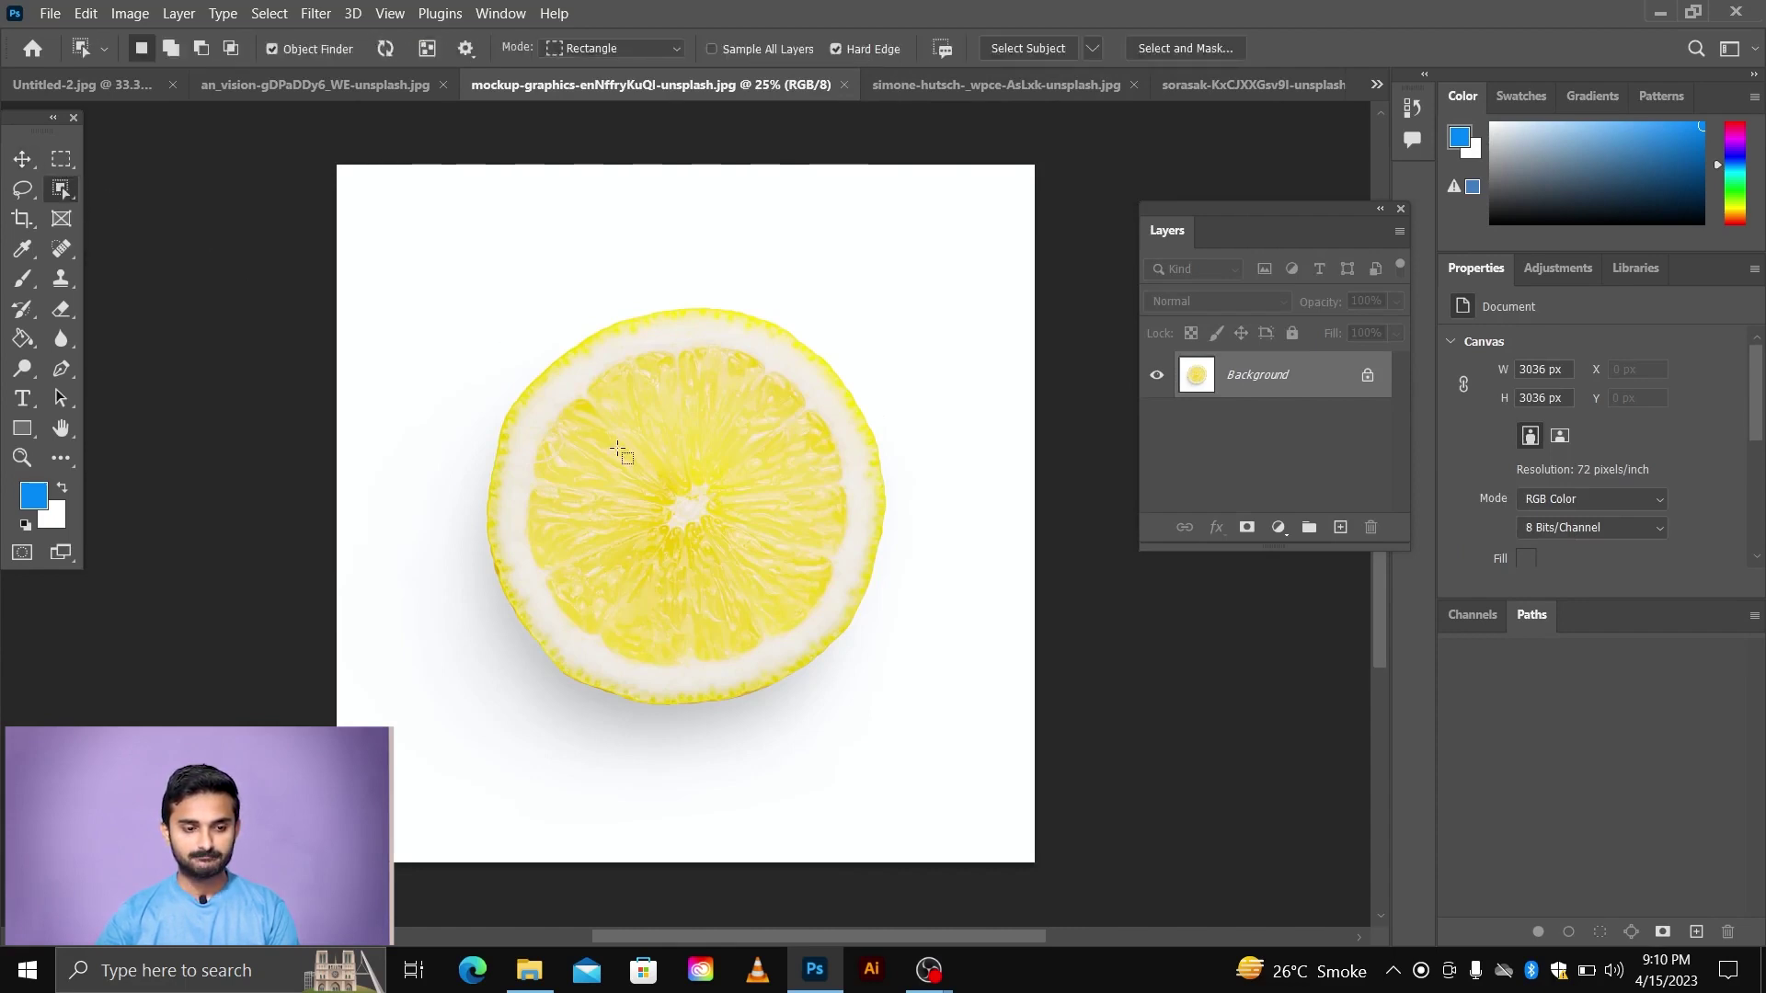
right_click(67, 190)
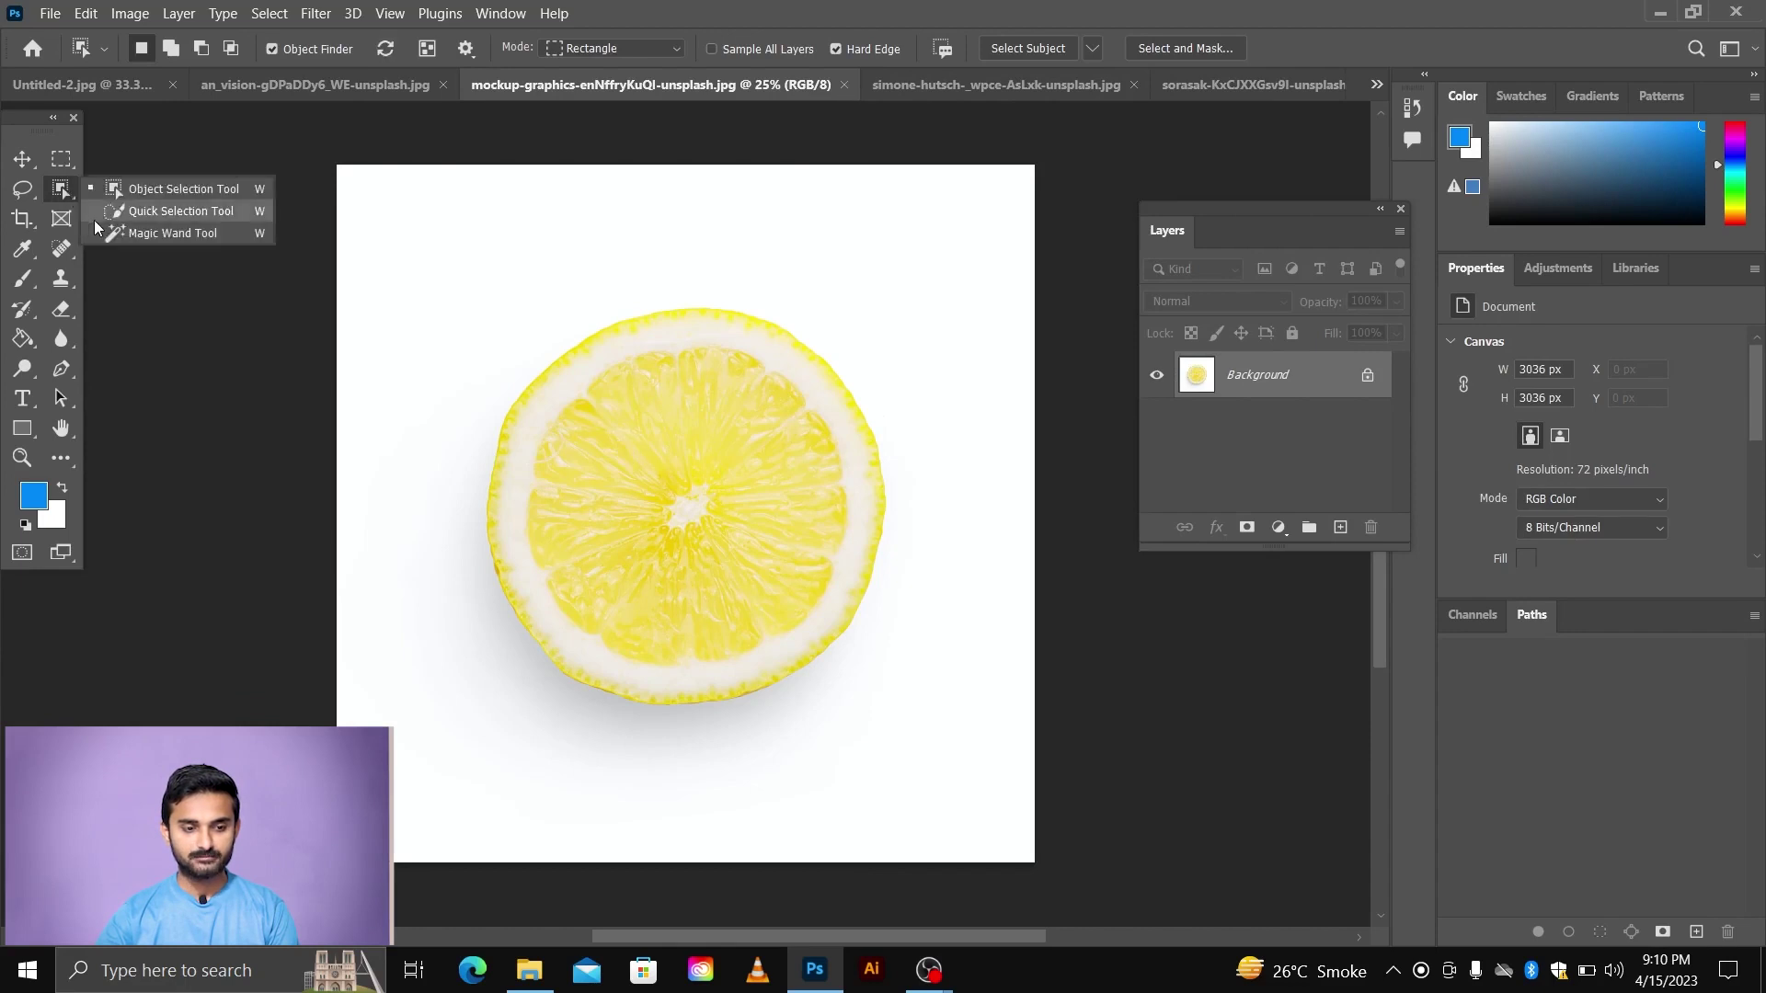
left_click(94, 217)
left_click_drag(692, 460, 710, 559)
left_click_drag(723, 358, 533, 478)
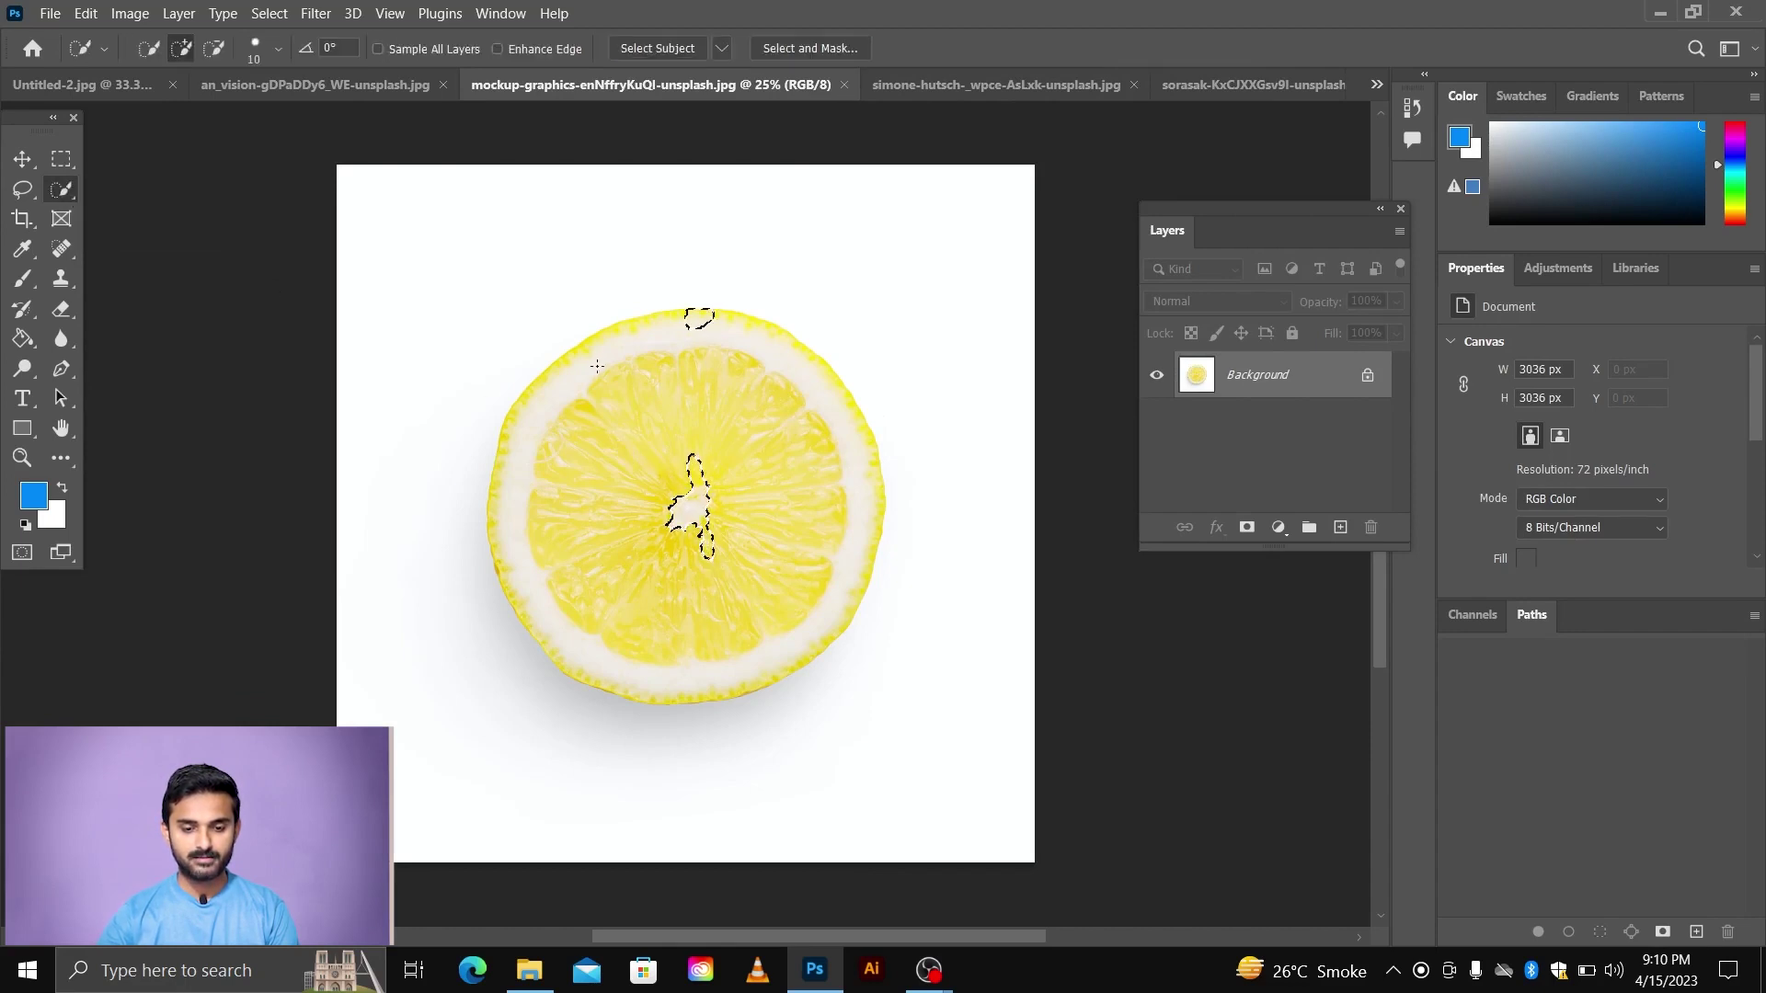
left_click_drag(698, 641, 762, 618)
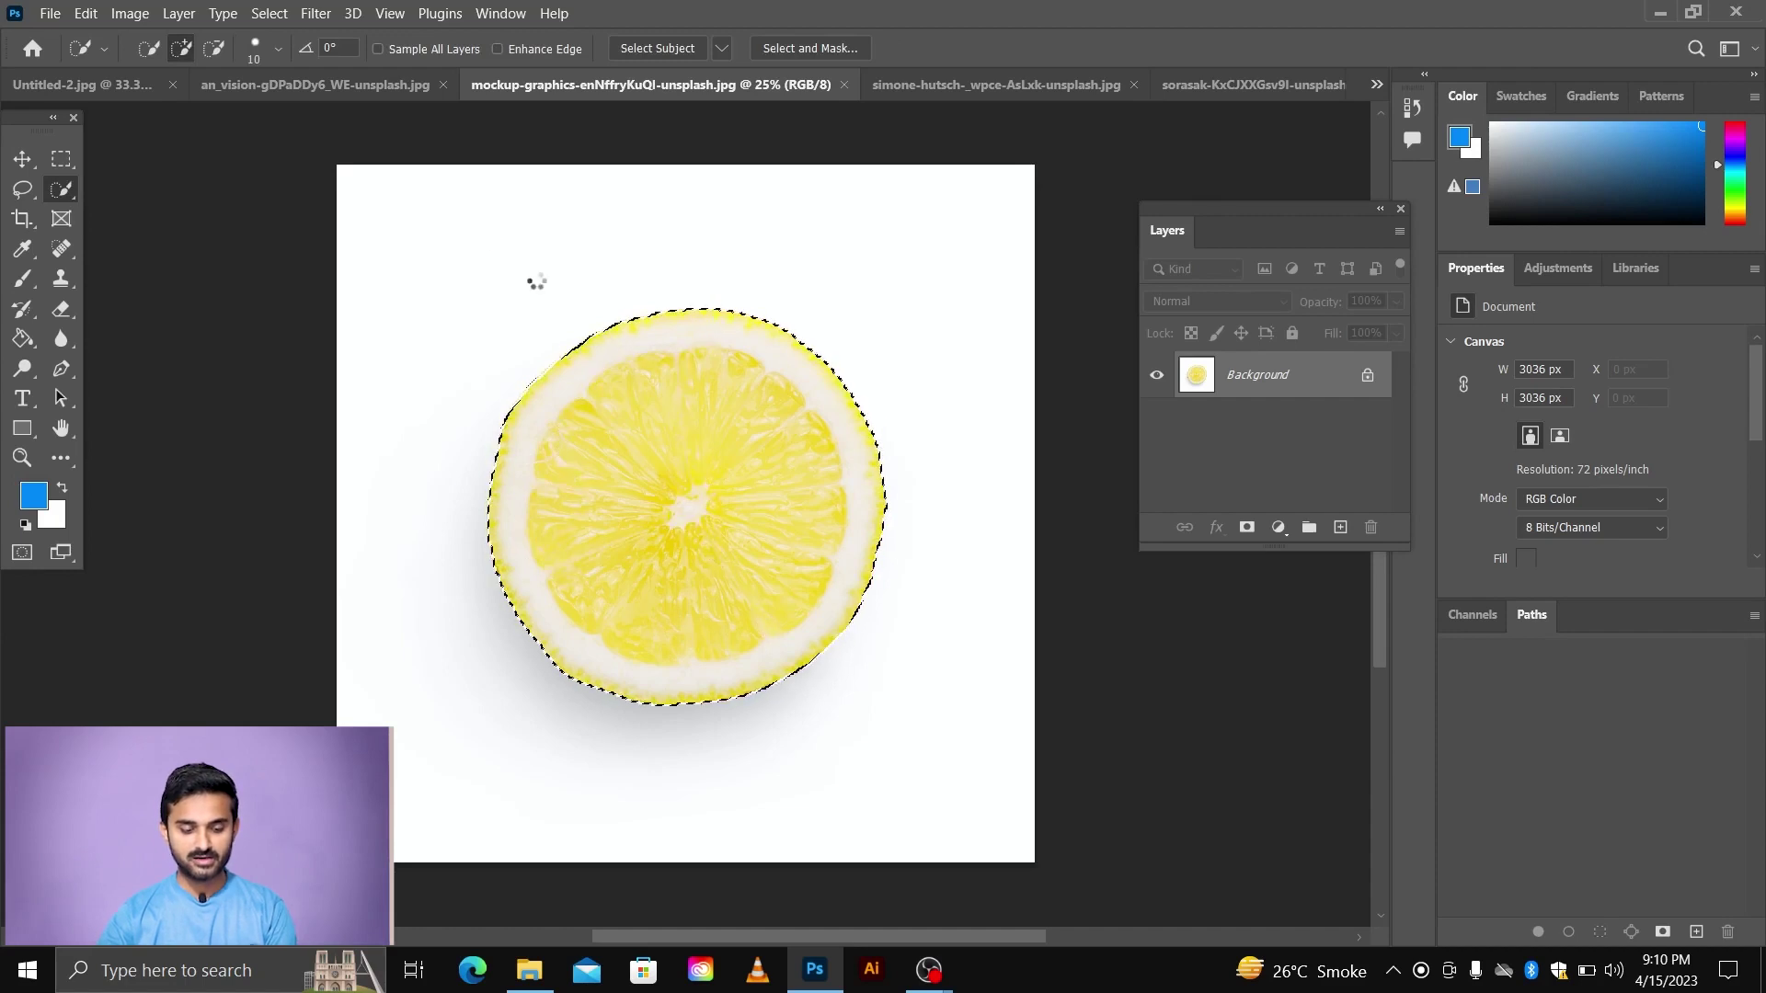
left_click(296, 76)
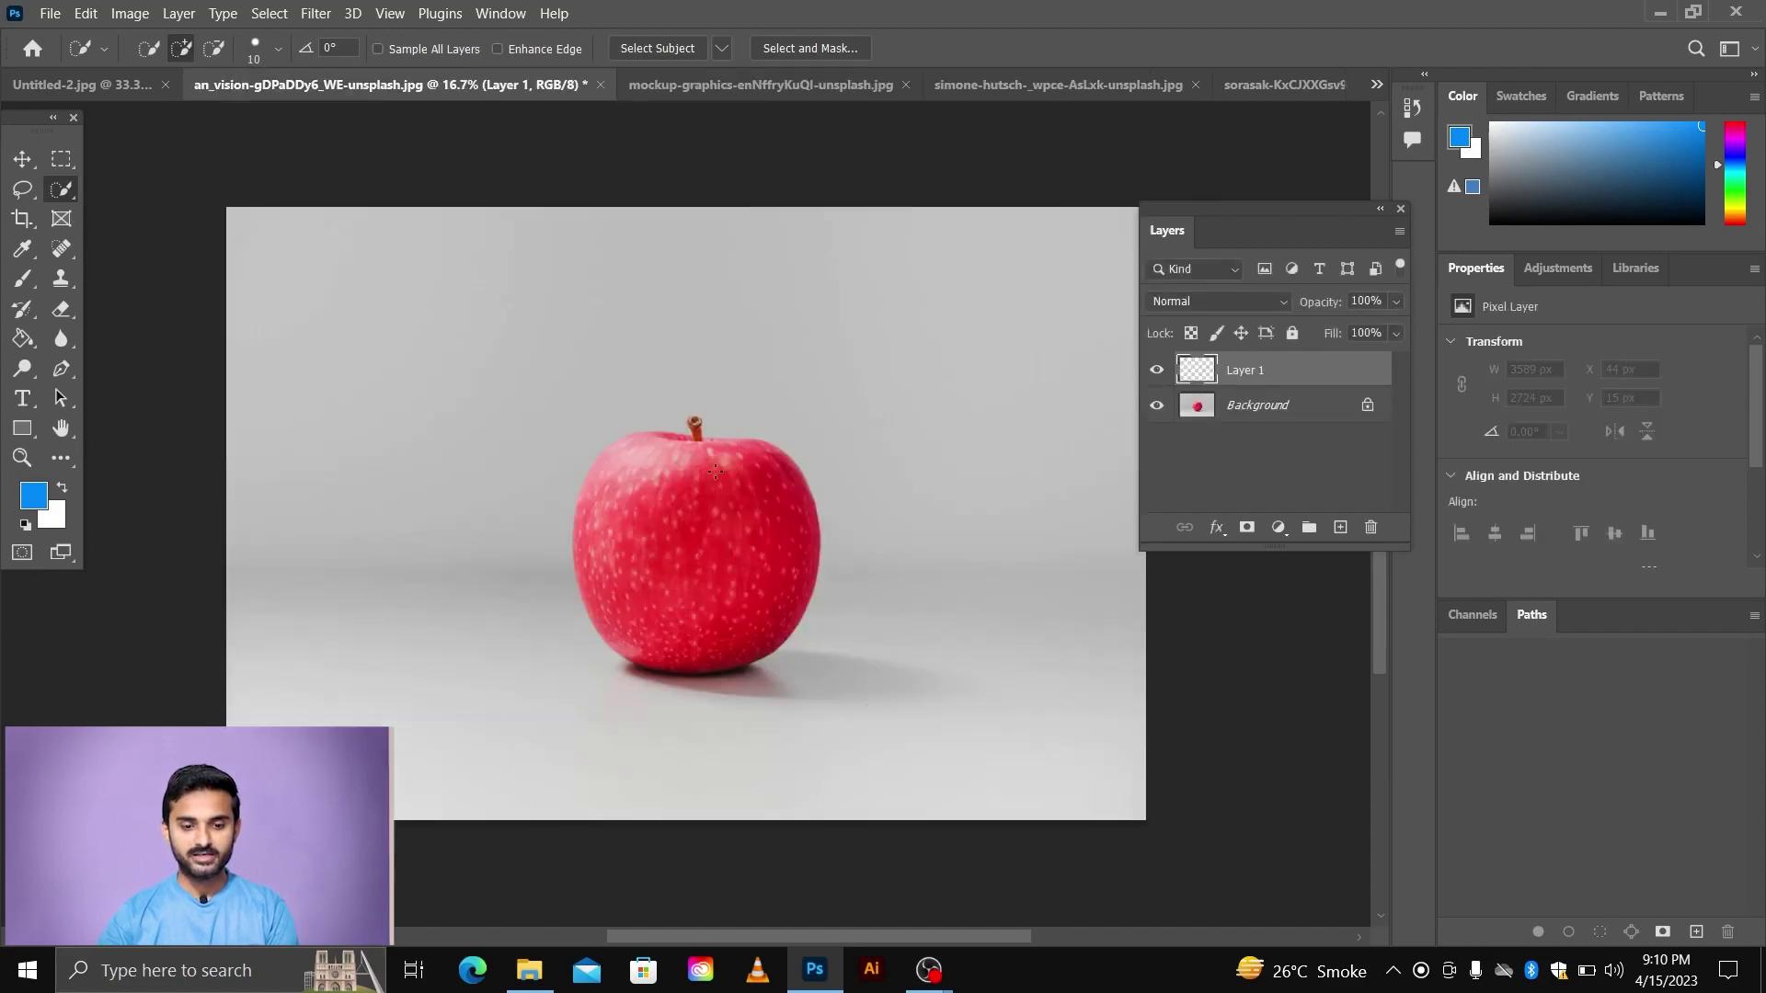
- Free-transform the lemon layer to nudge it down over the apple
left_click(21, 158)
key("ctrl+t")
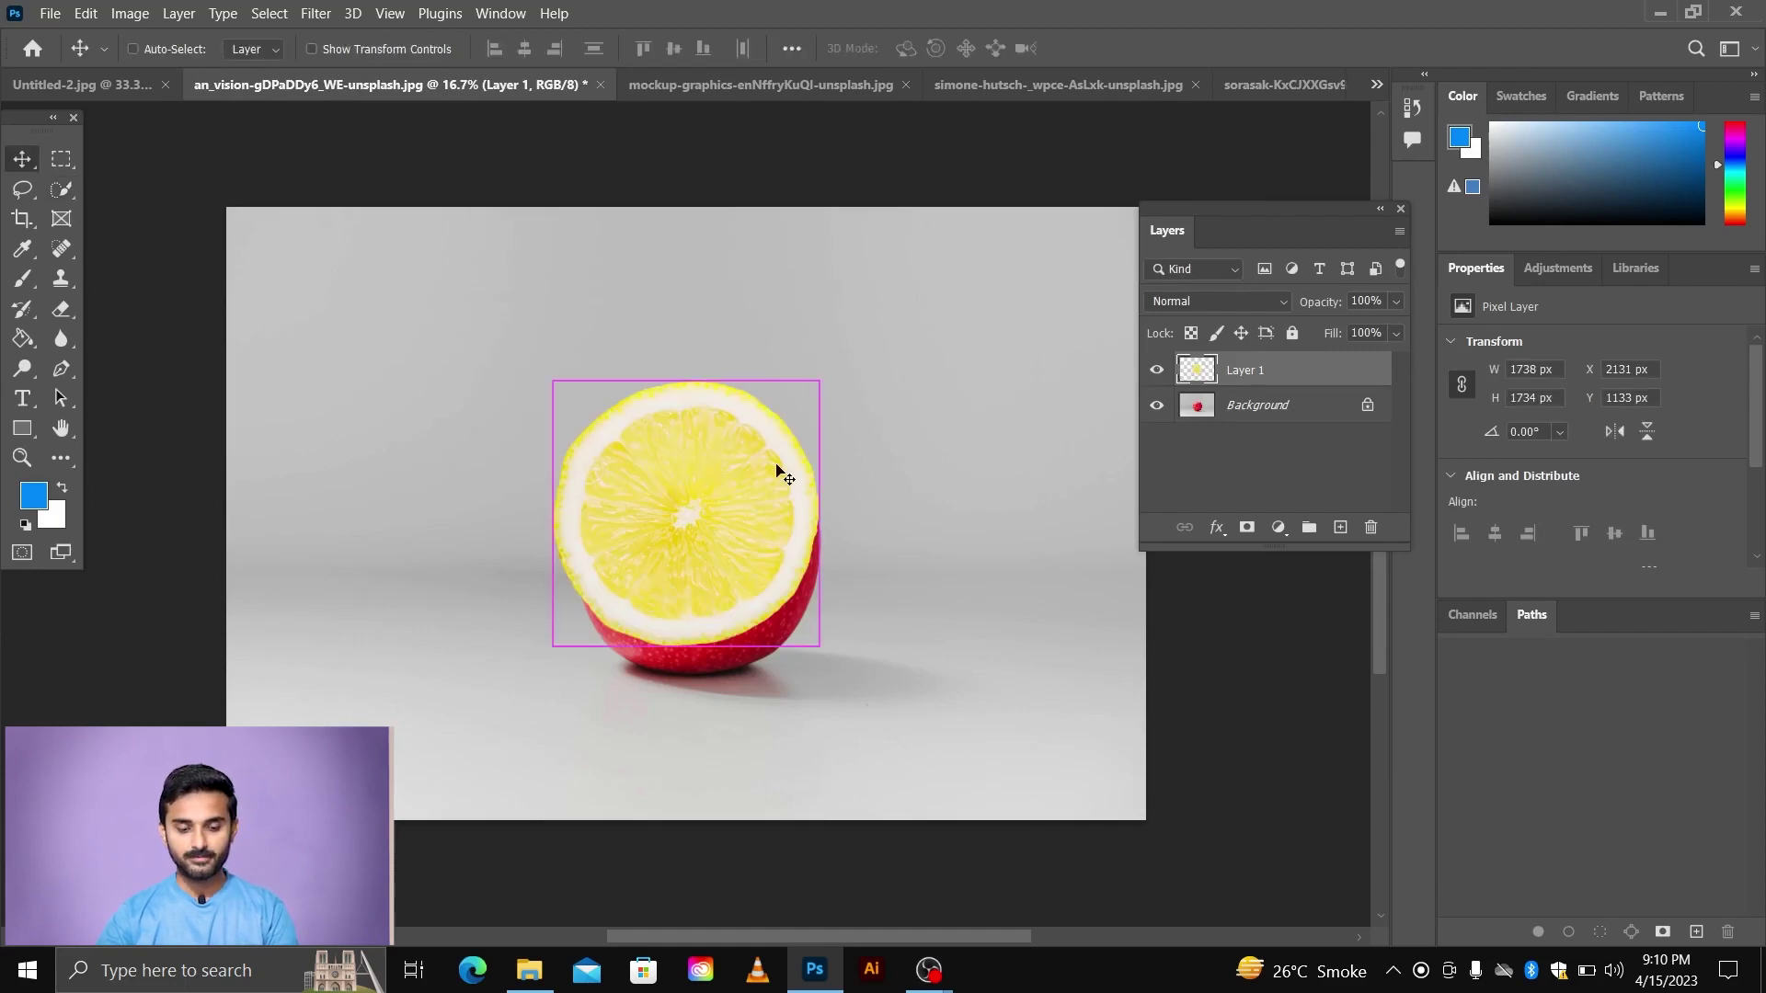
left_click_drag(810, 575, 803, 566)
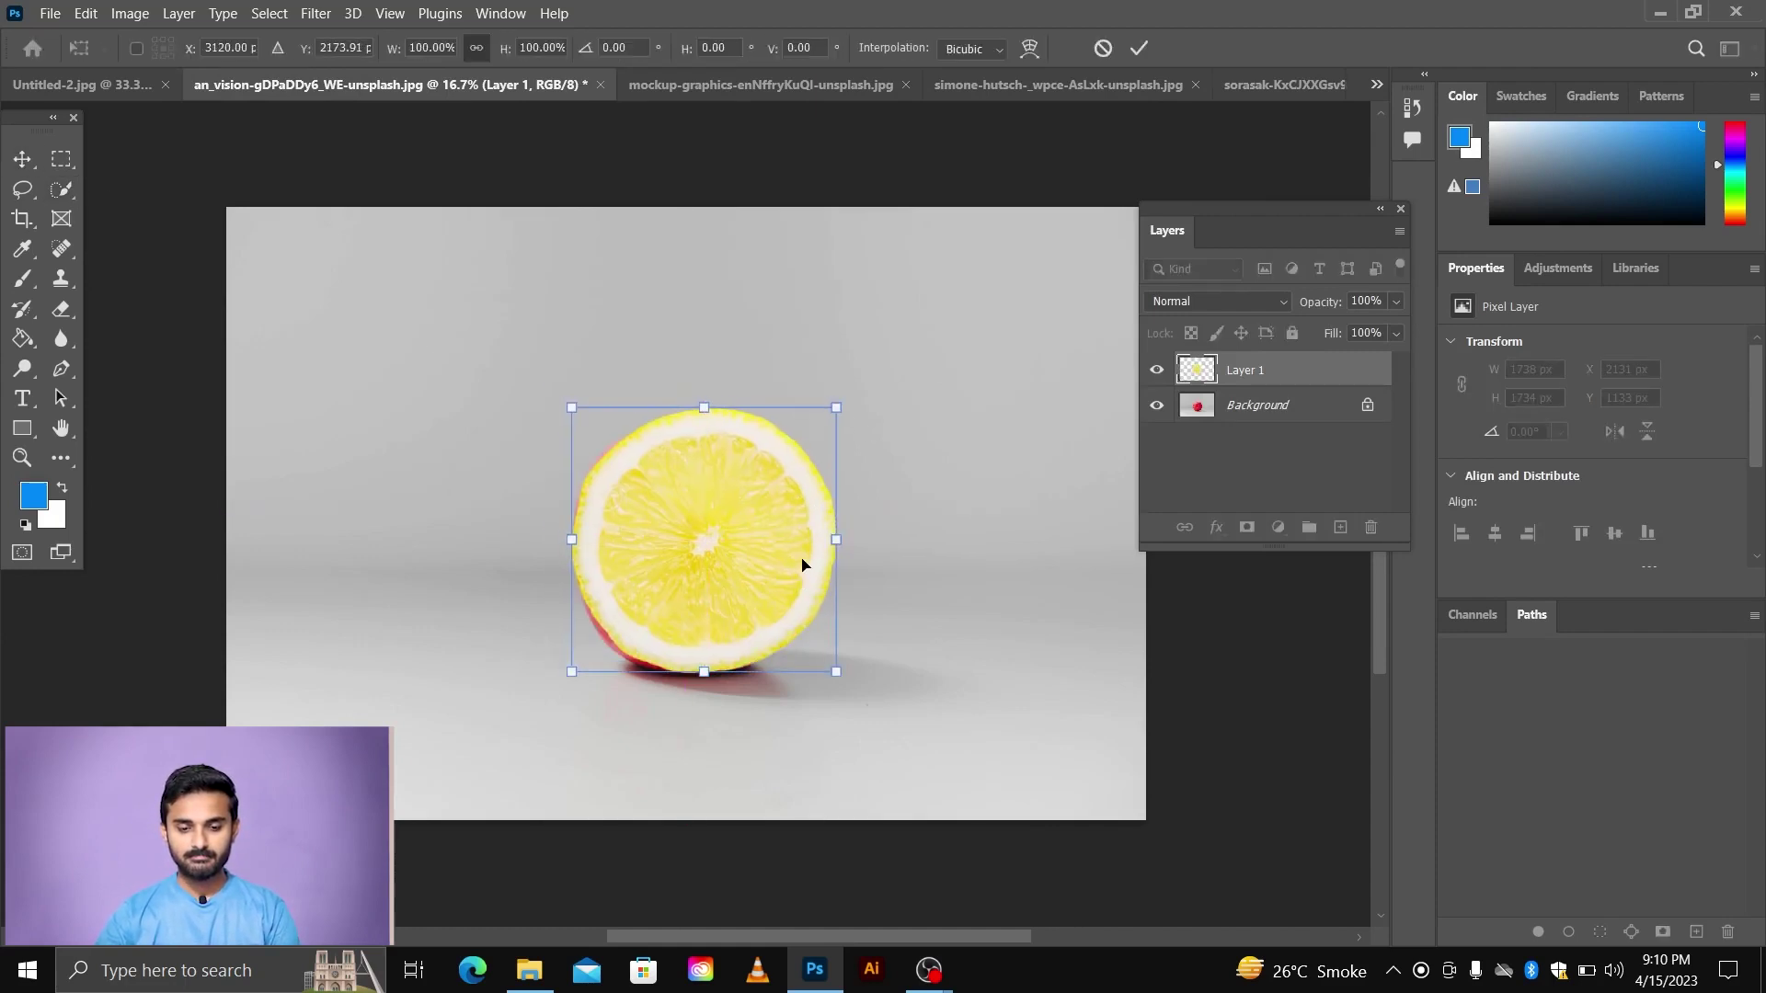
key("Return")
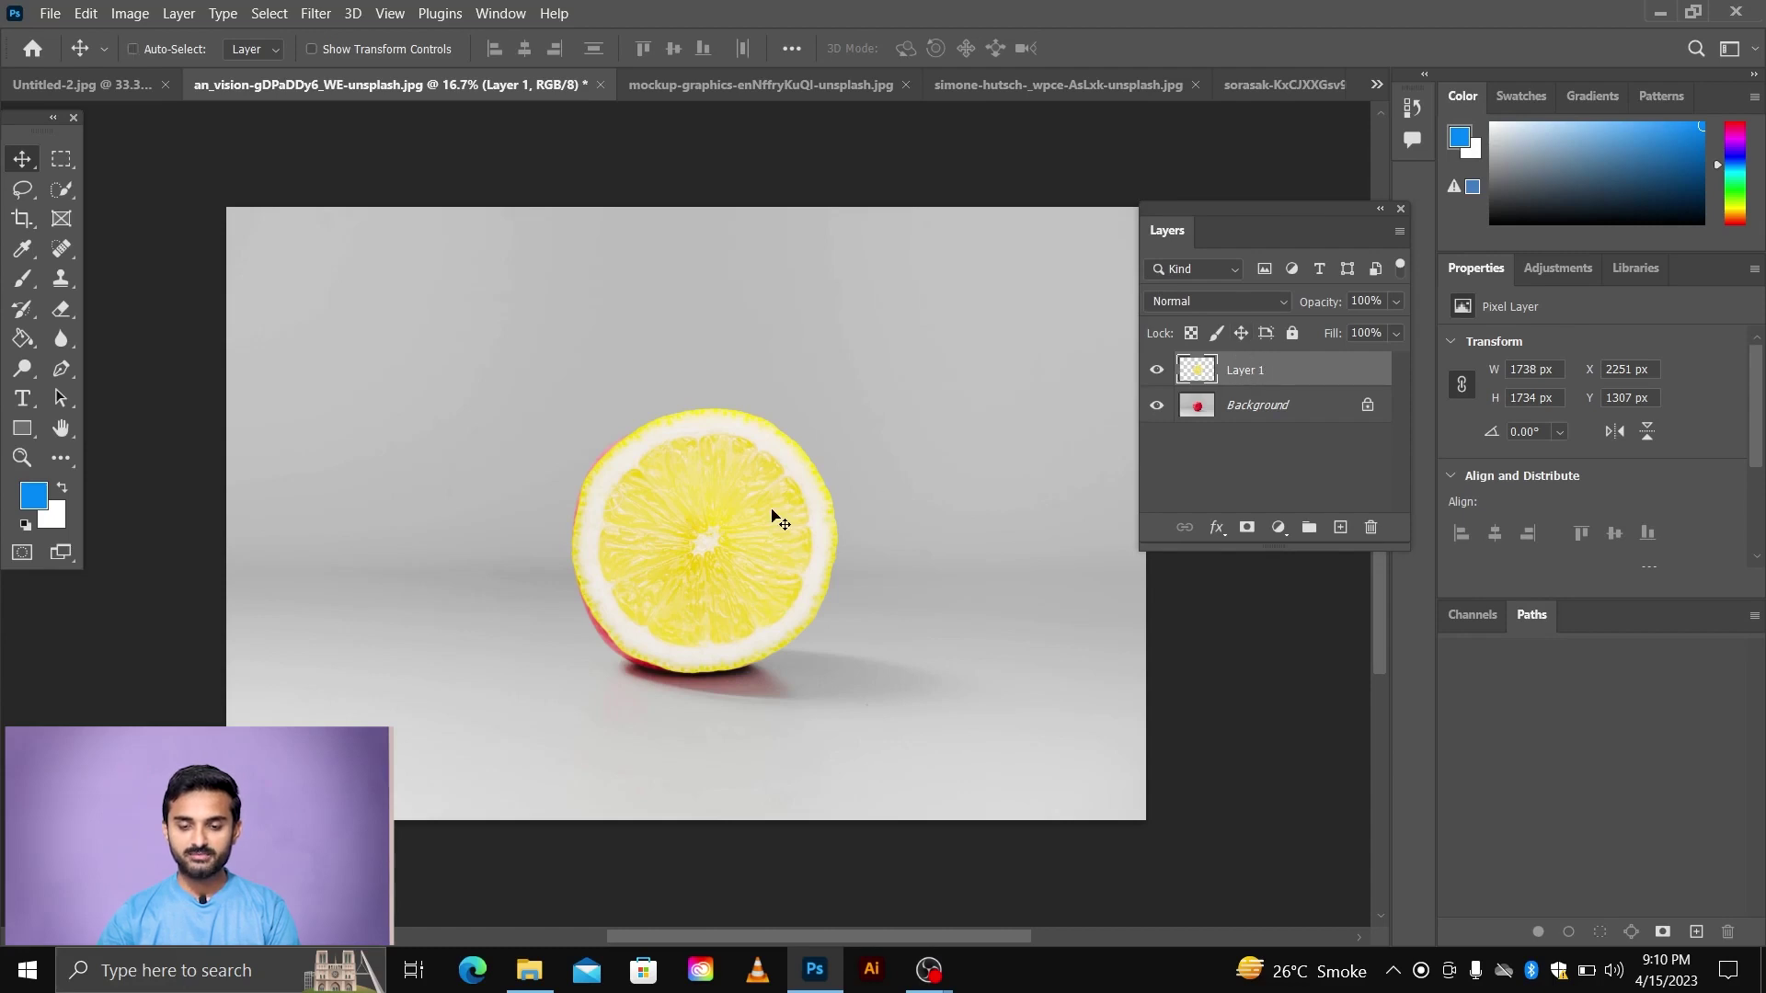
- Enlarge the lemon, undo the scaling, and place it at the apple's upper left
key("ctrl+t")
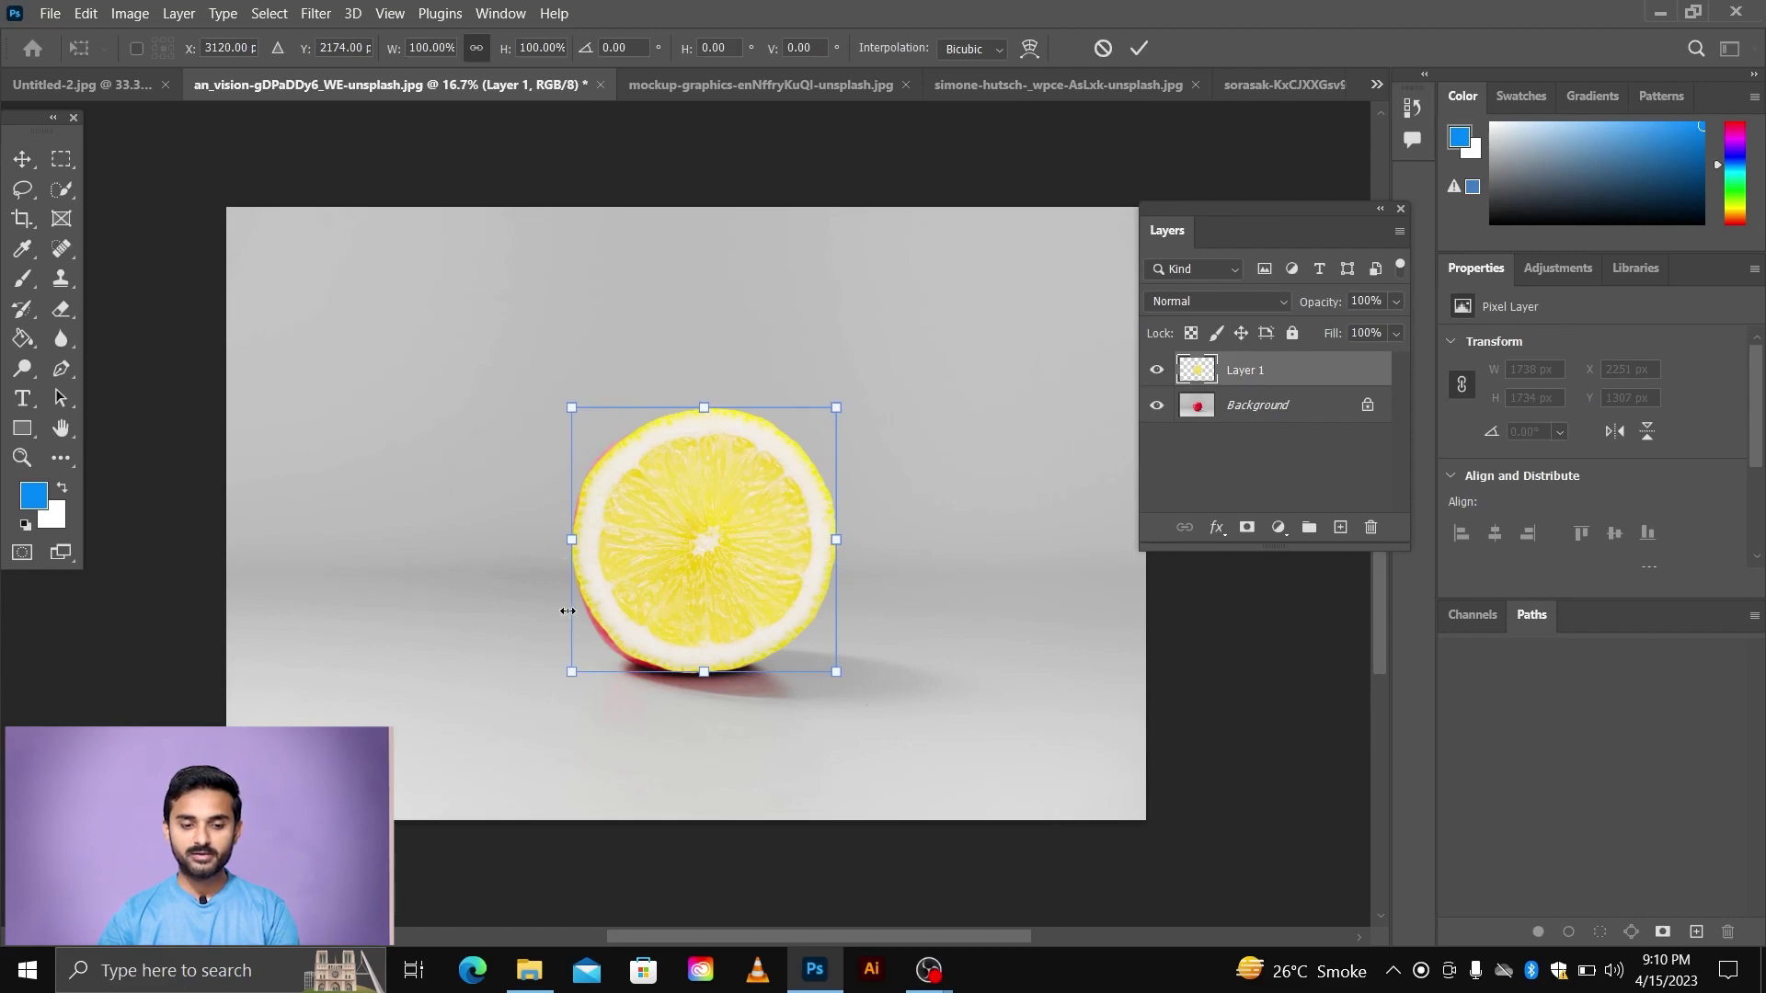
left_click_drag(731, 589, 547, 449)
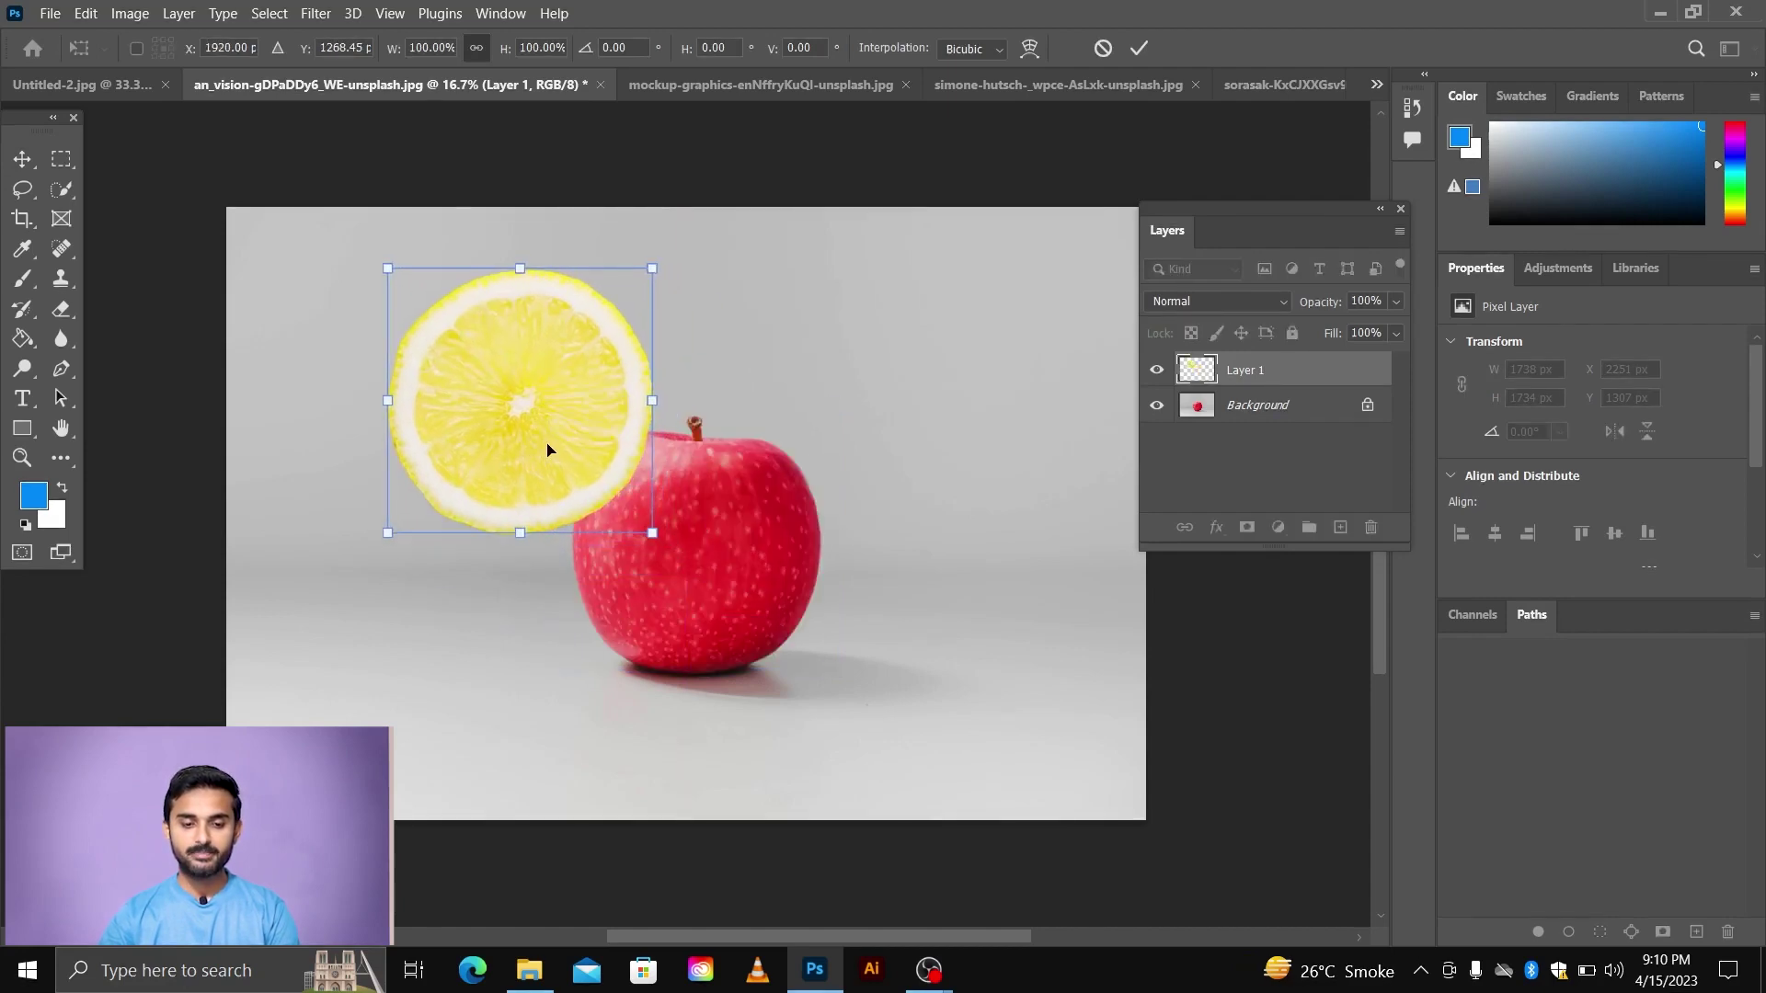
mouse_move(652, 533)
left_mouse_down()
mouse_move(626, 549)
mouse_move(867, 701)
mouse_move(616, 515)
mouse_move(888, 718)
left_mouse_up()
key("Return")
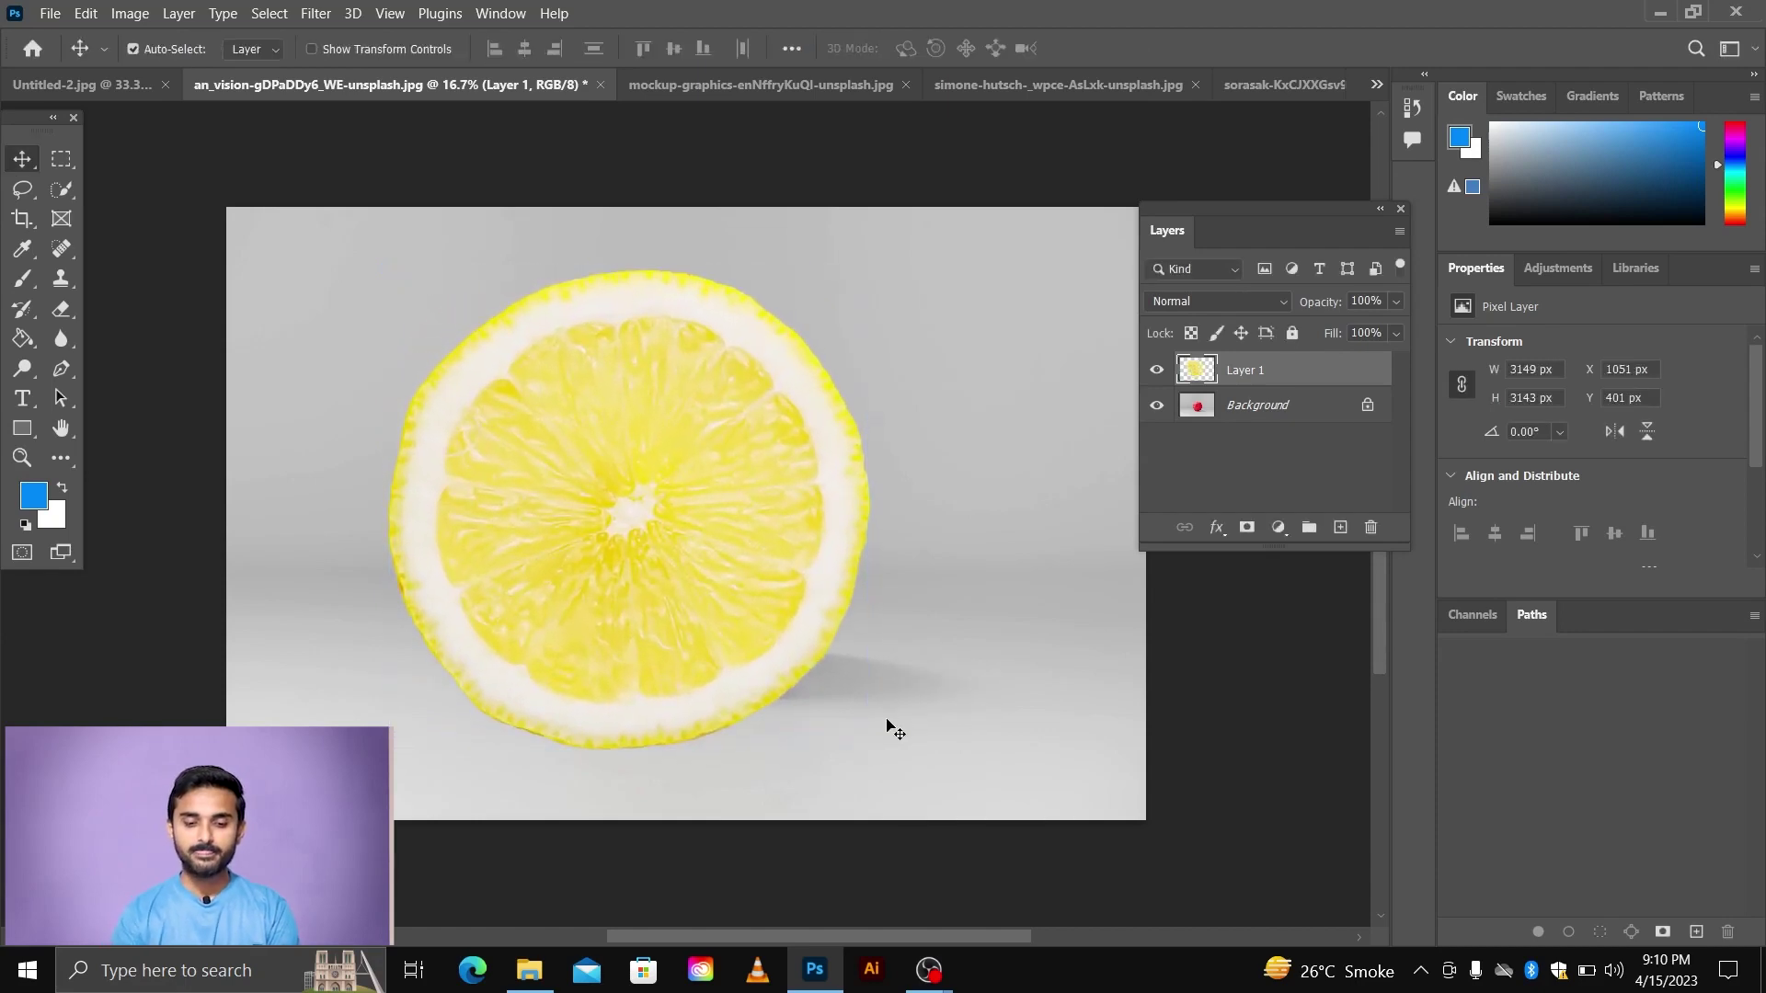
key("ctrl+z")
mouse_move(725, 542)
left_mouse_down()
mouse_move(804, 485)
mouse_move(537, 352)
left_mouse_up()
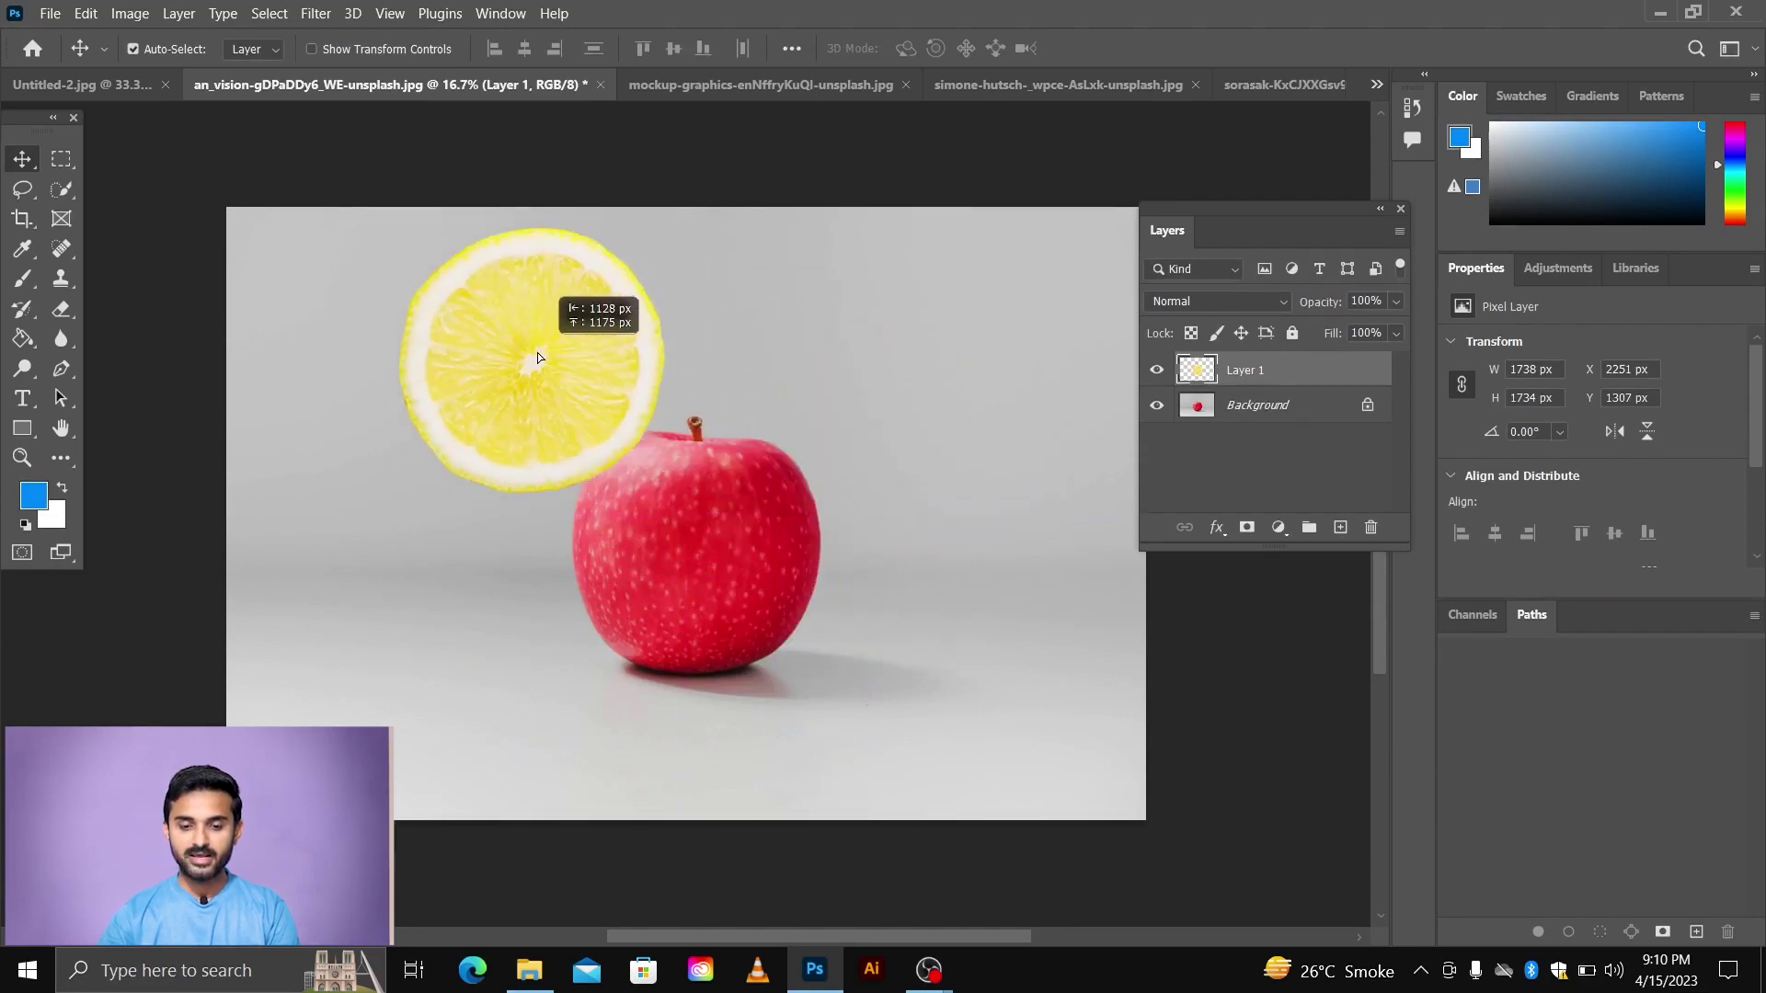
left_click(1260, 408)
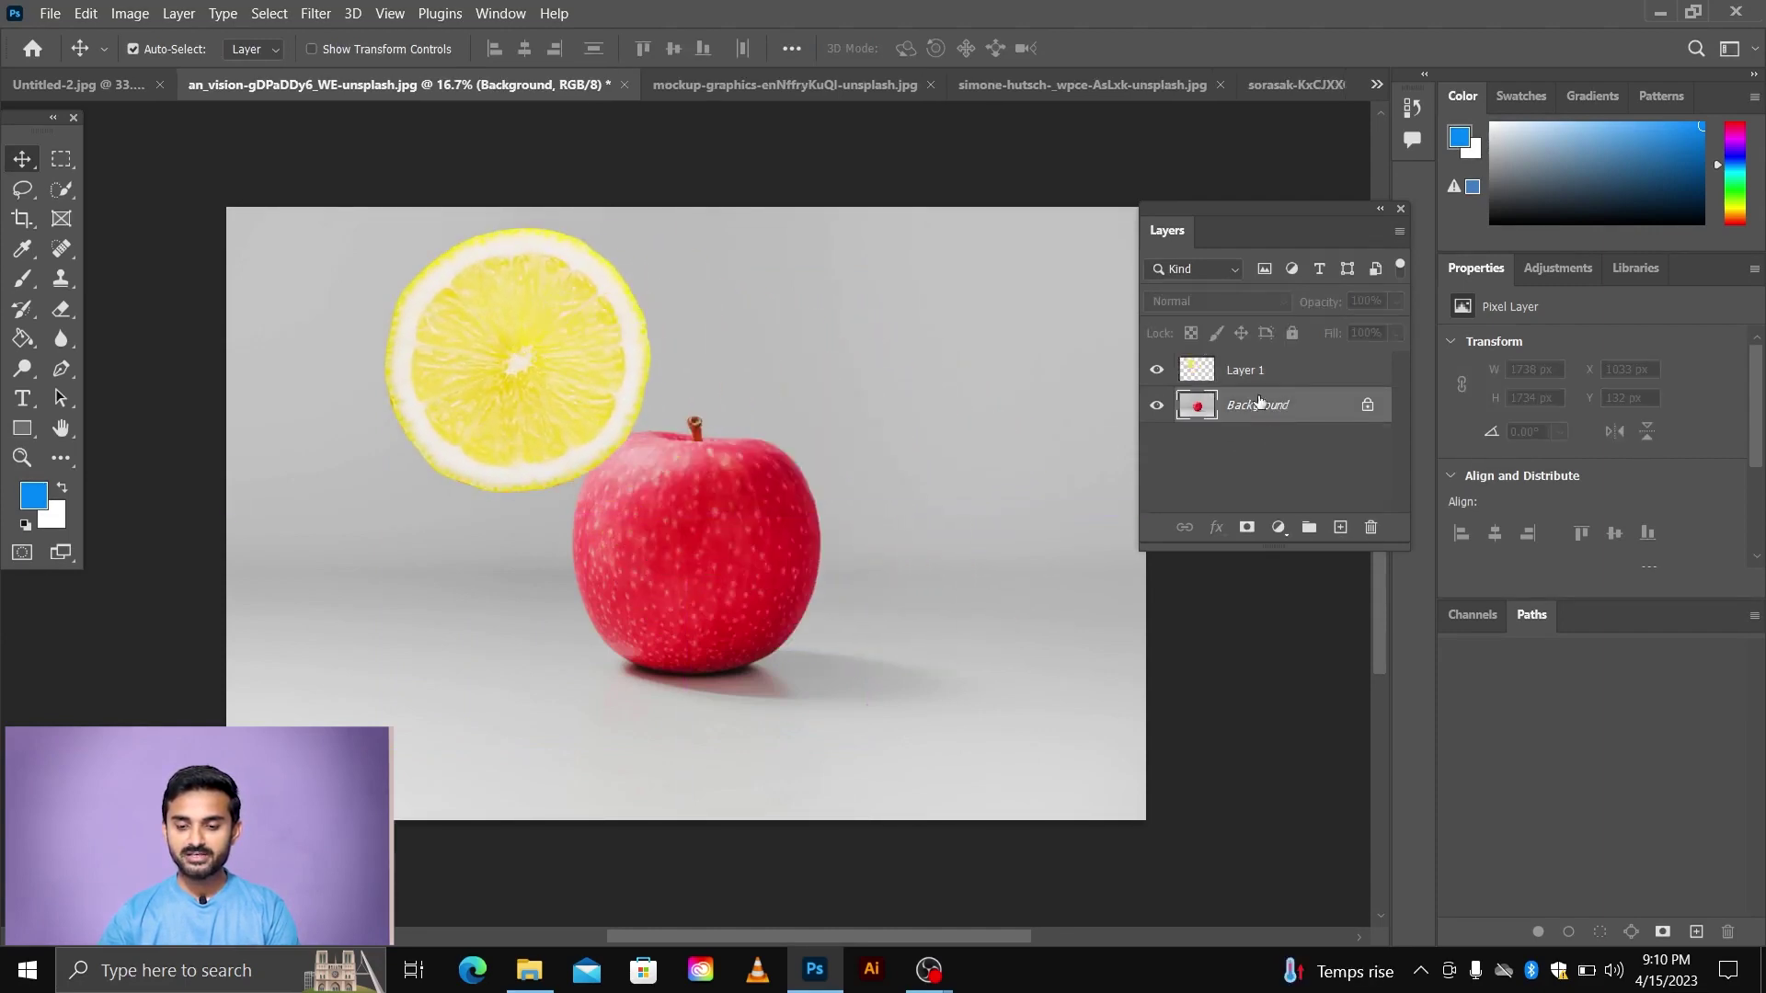
- Drag Layer 1's lemon slice down over the apple's top and rename the layer 'class 4'
left_click(1302, 372)
mouse_move(605, 359)
left_mouse_down()
mouse_move(731, 468)
mouse_move(777, 536)
left_mouse_up()
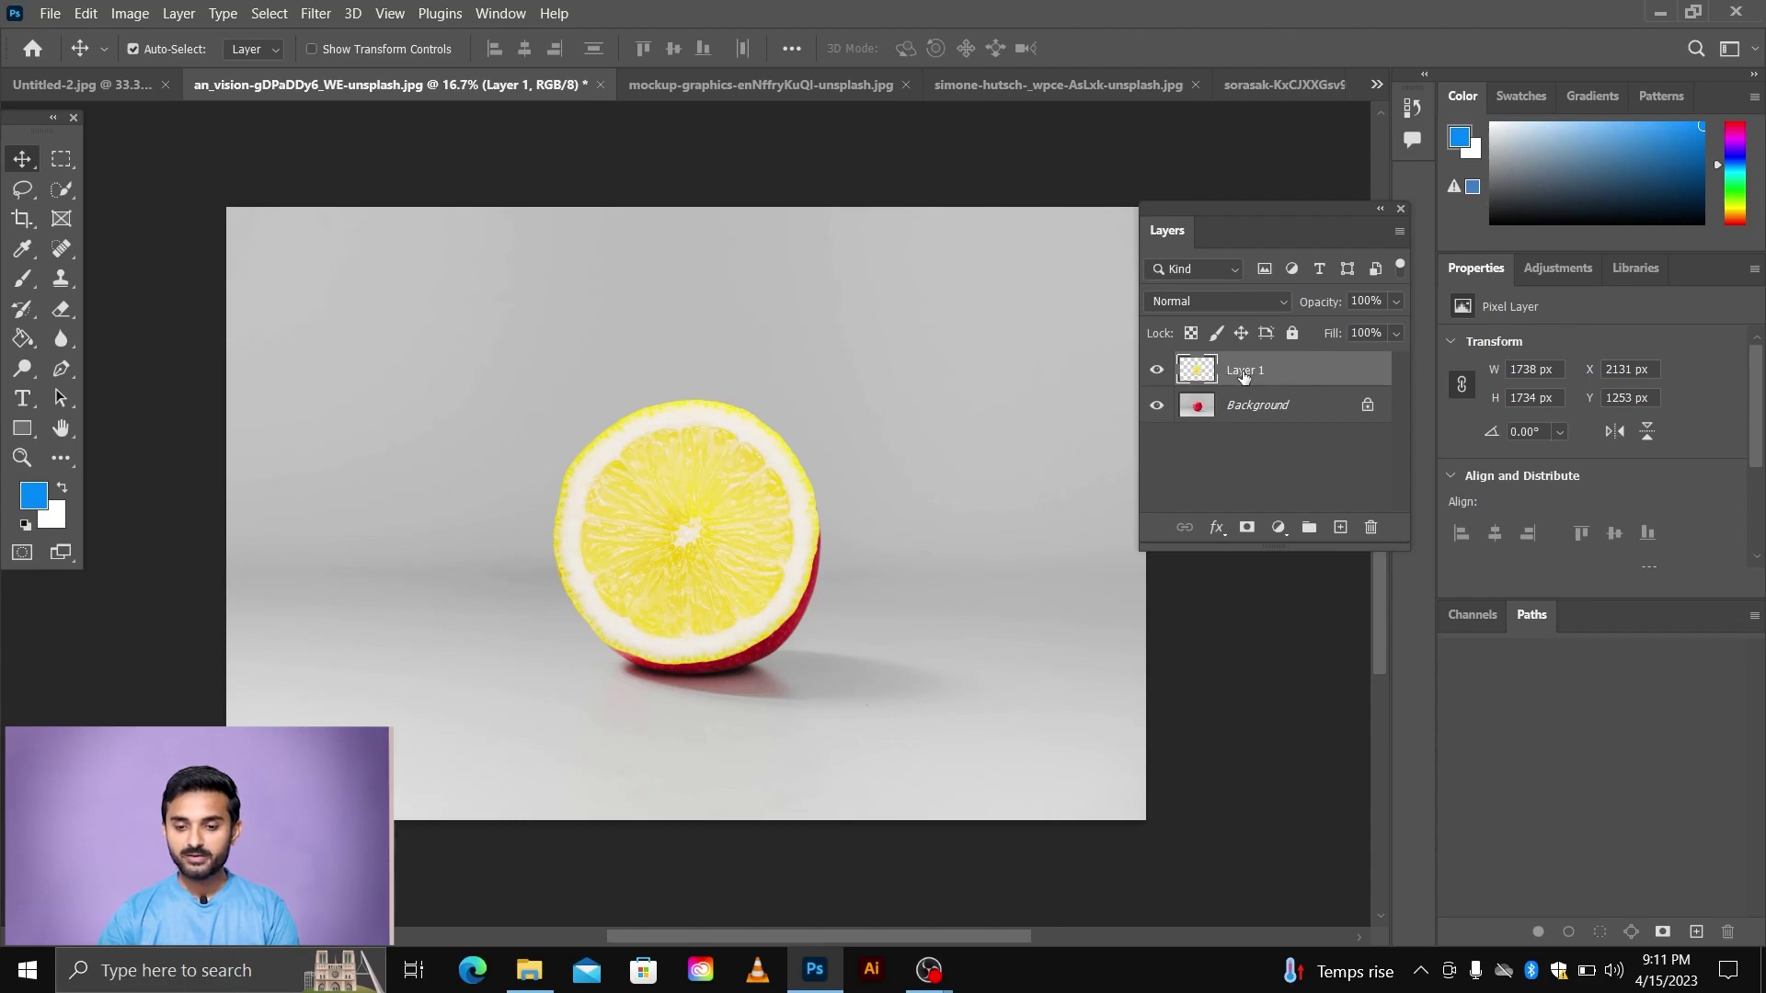
double_click(1243, 370)
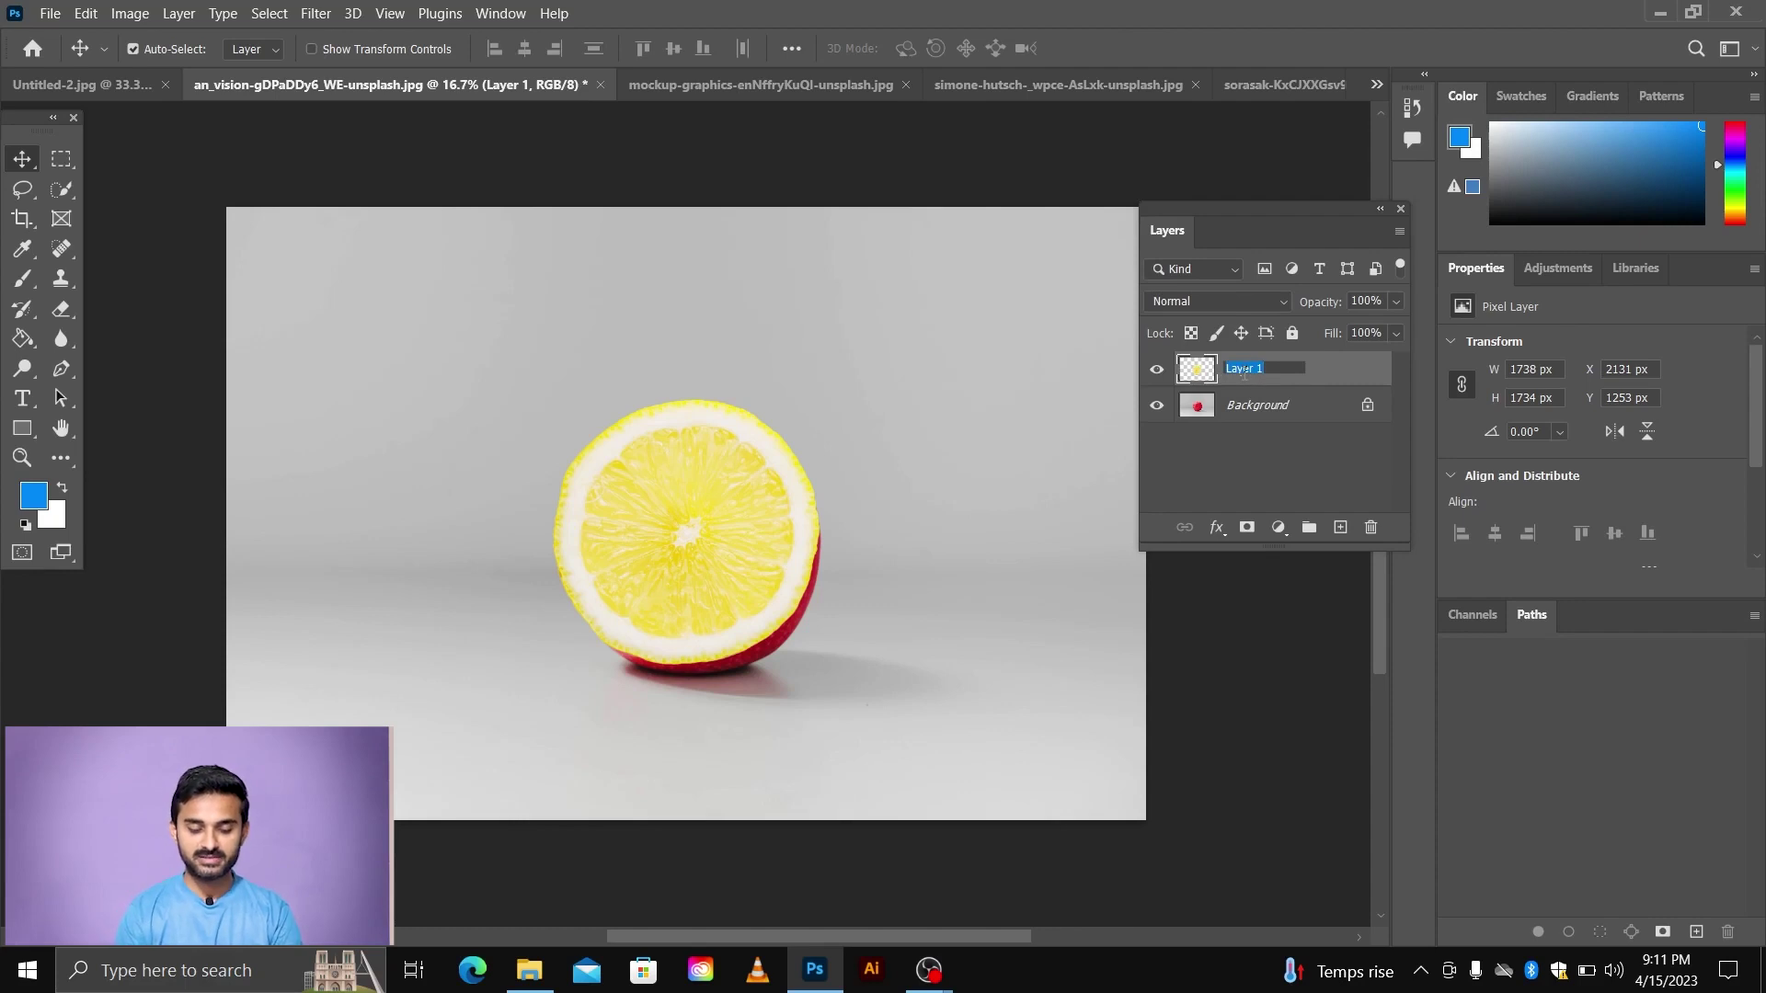
type("class 4")
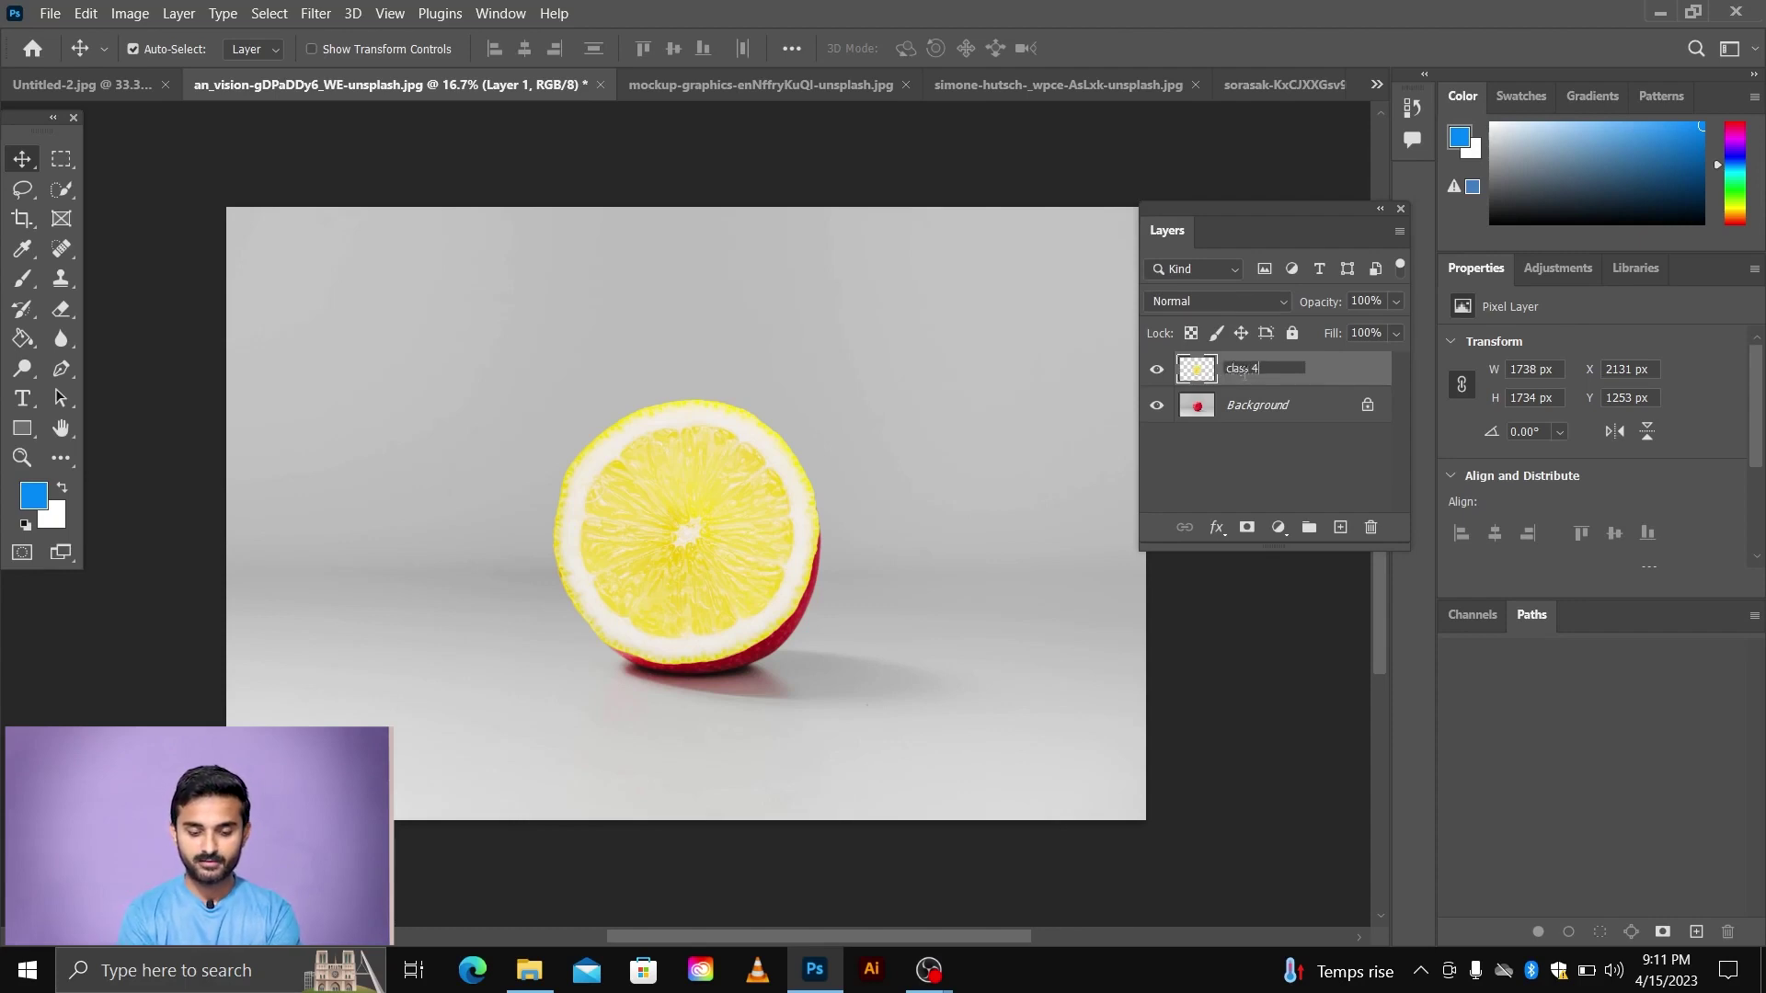
key("Return")
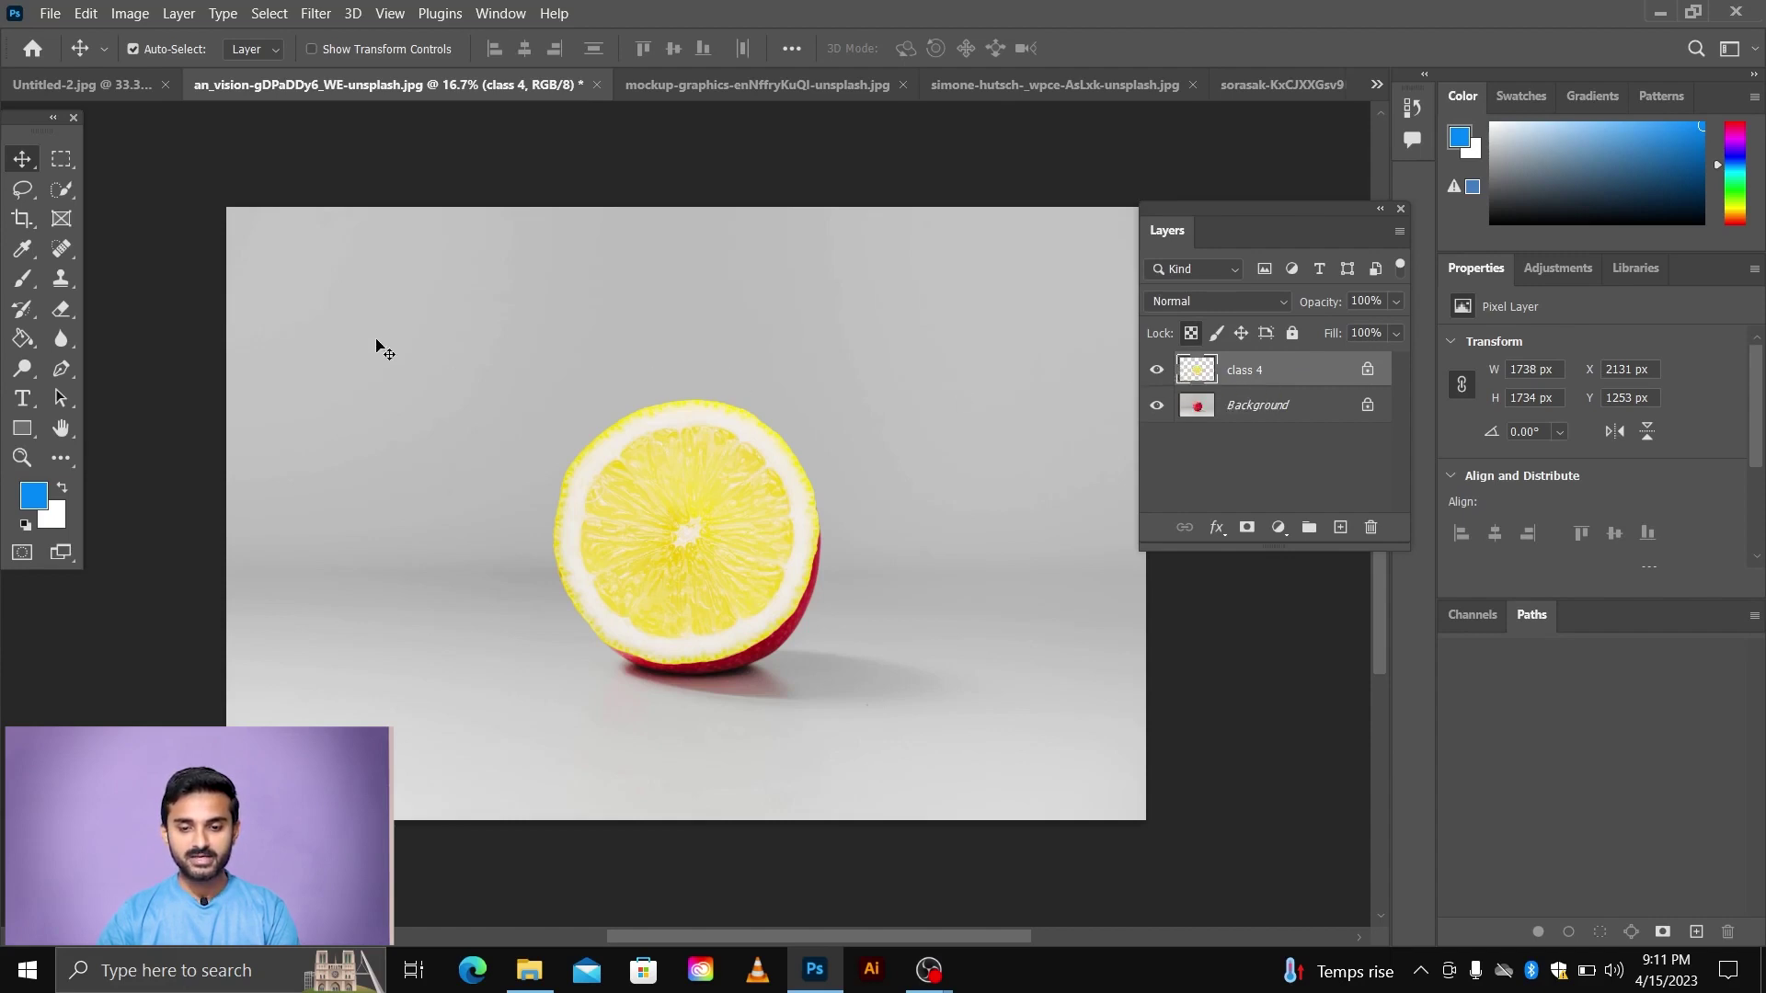
- Brush over the lemon on class 4, fill its shape white, and touch up the disc in white
left_click(16, 287)
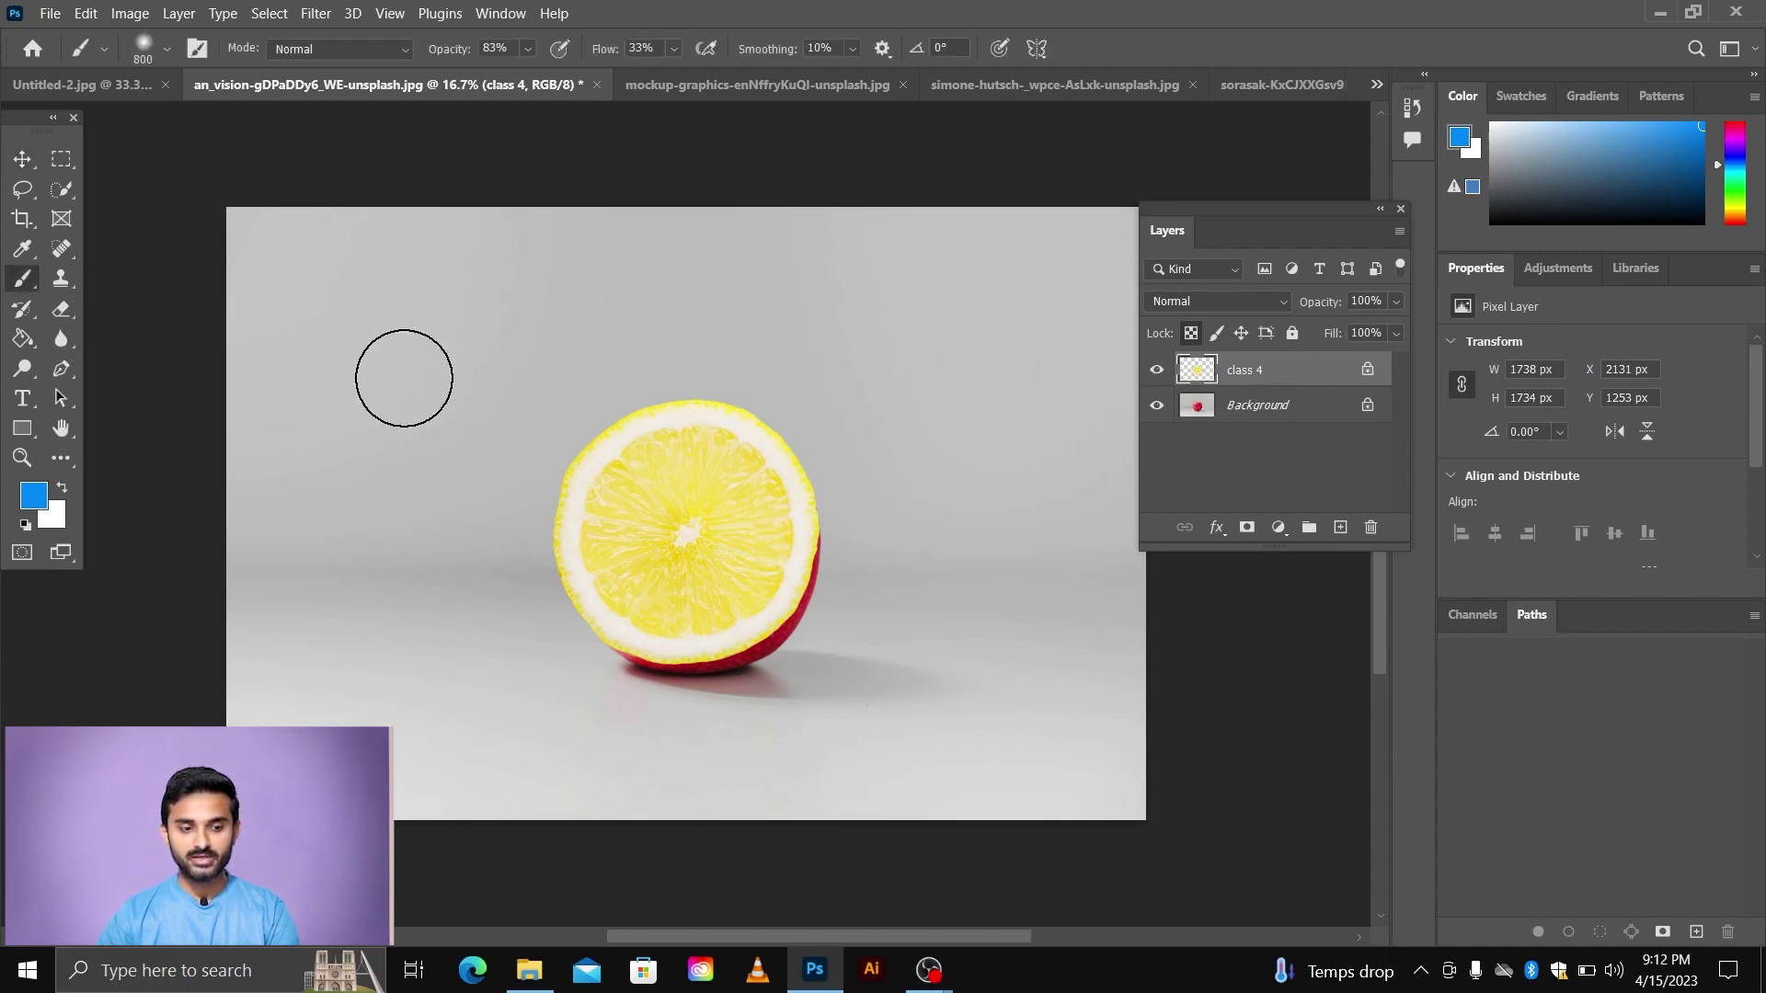
mouse_move(686, 393)
left_mouse_down()
mouse_move(559, 583)
mouse_move(804, 512)
mouse_move(600, 525)
mouse_move(733, 505)
mouse_move(615, 560)
mouse_move(662, 395)
mouse_move(794, 489)
mouse_move(807, 473)
mouse_move(670, 571)
left_mouse_up()
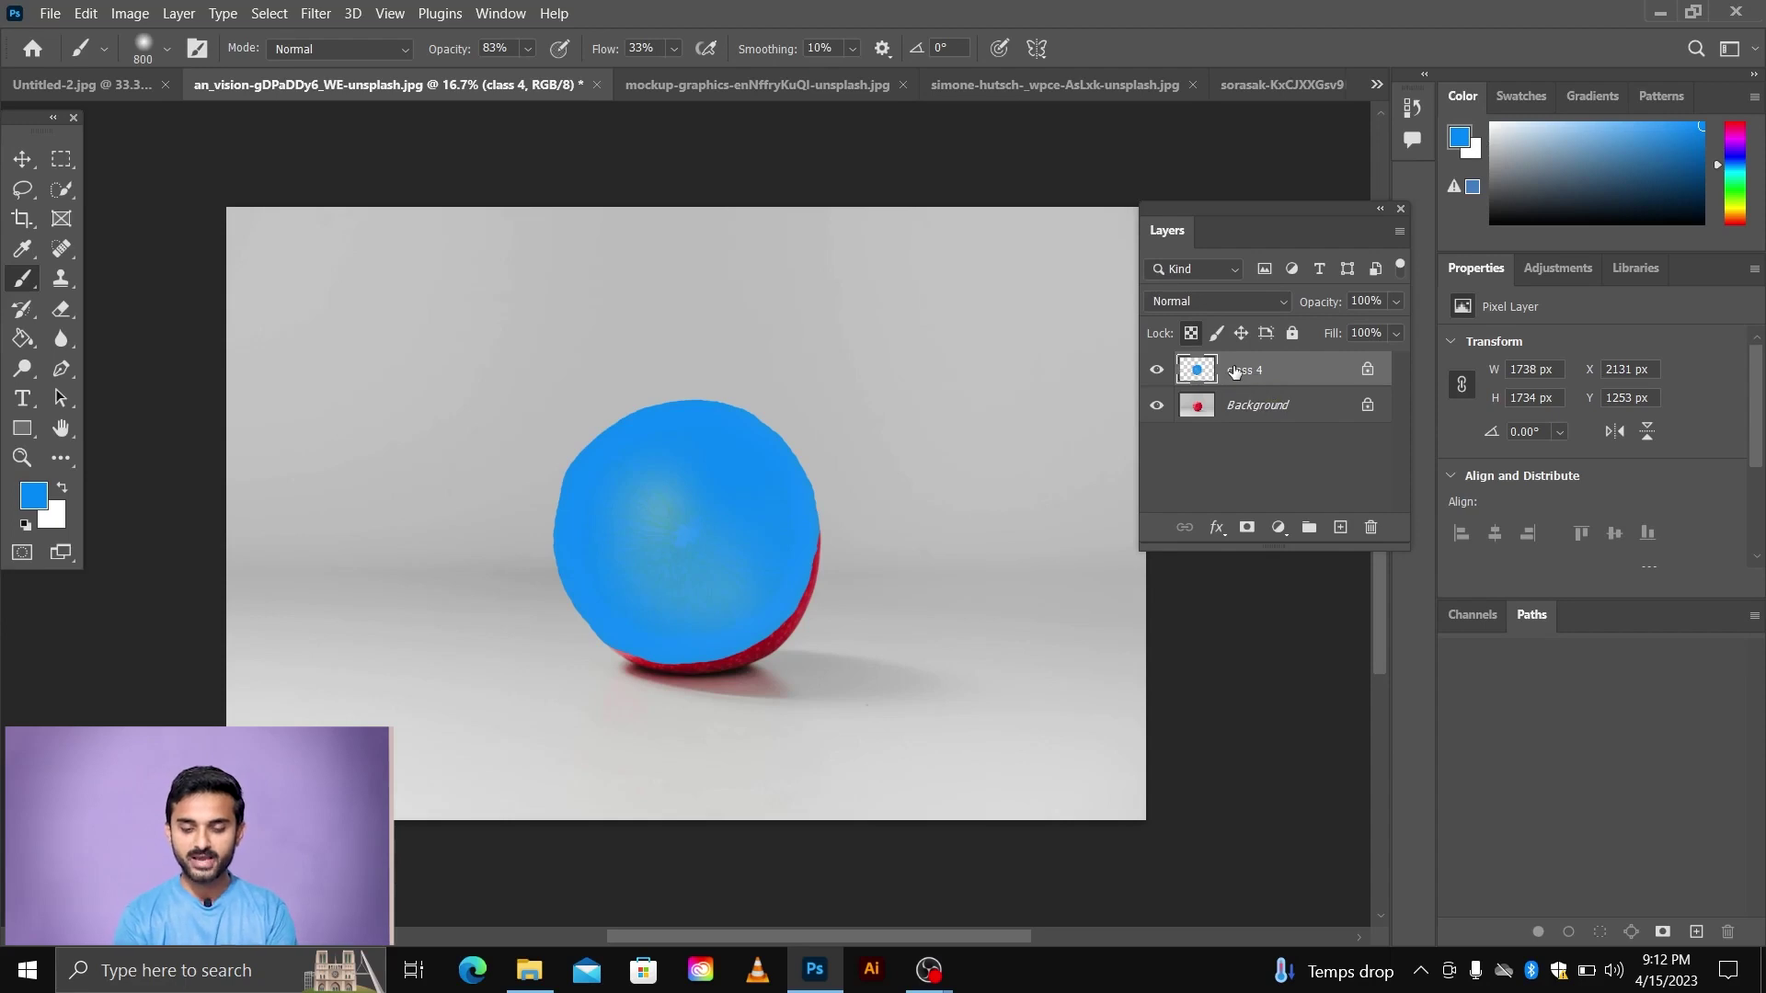
key("ctrl+BackSpace")
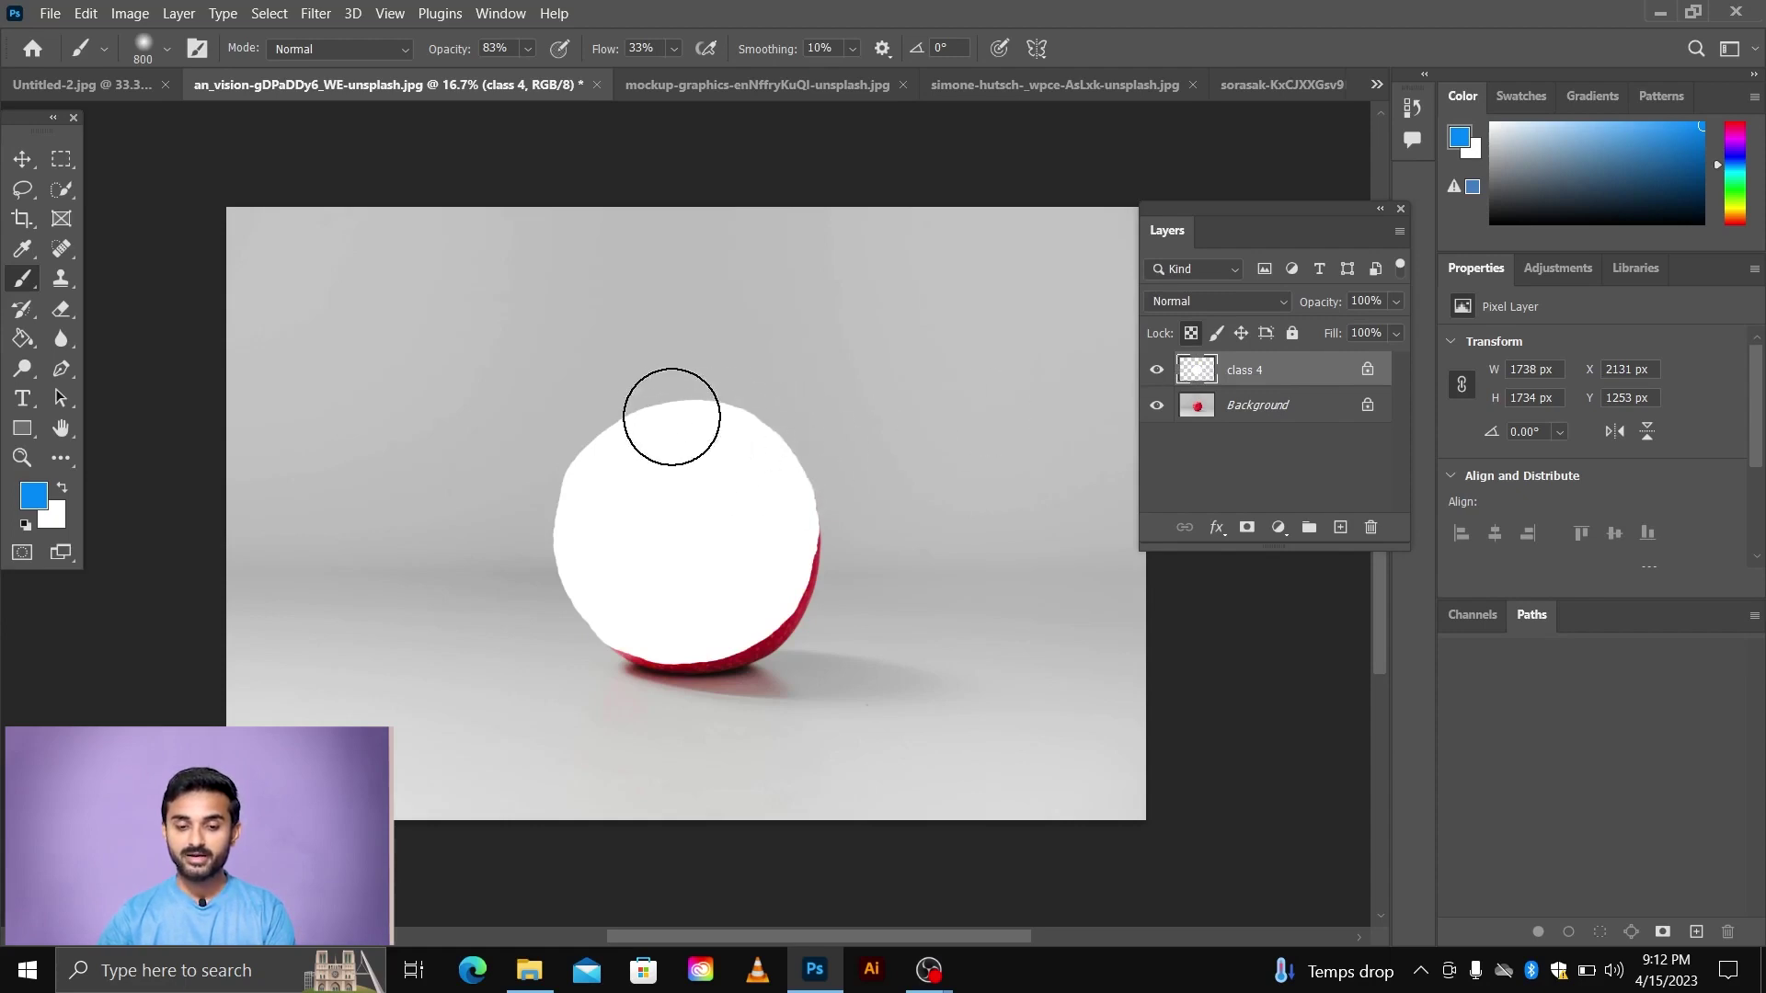
left_click_drag(765, 482, 713, 446)
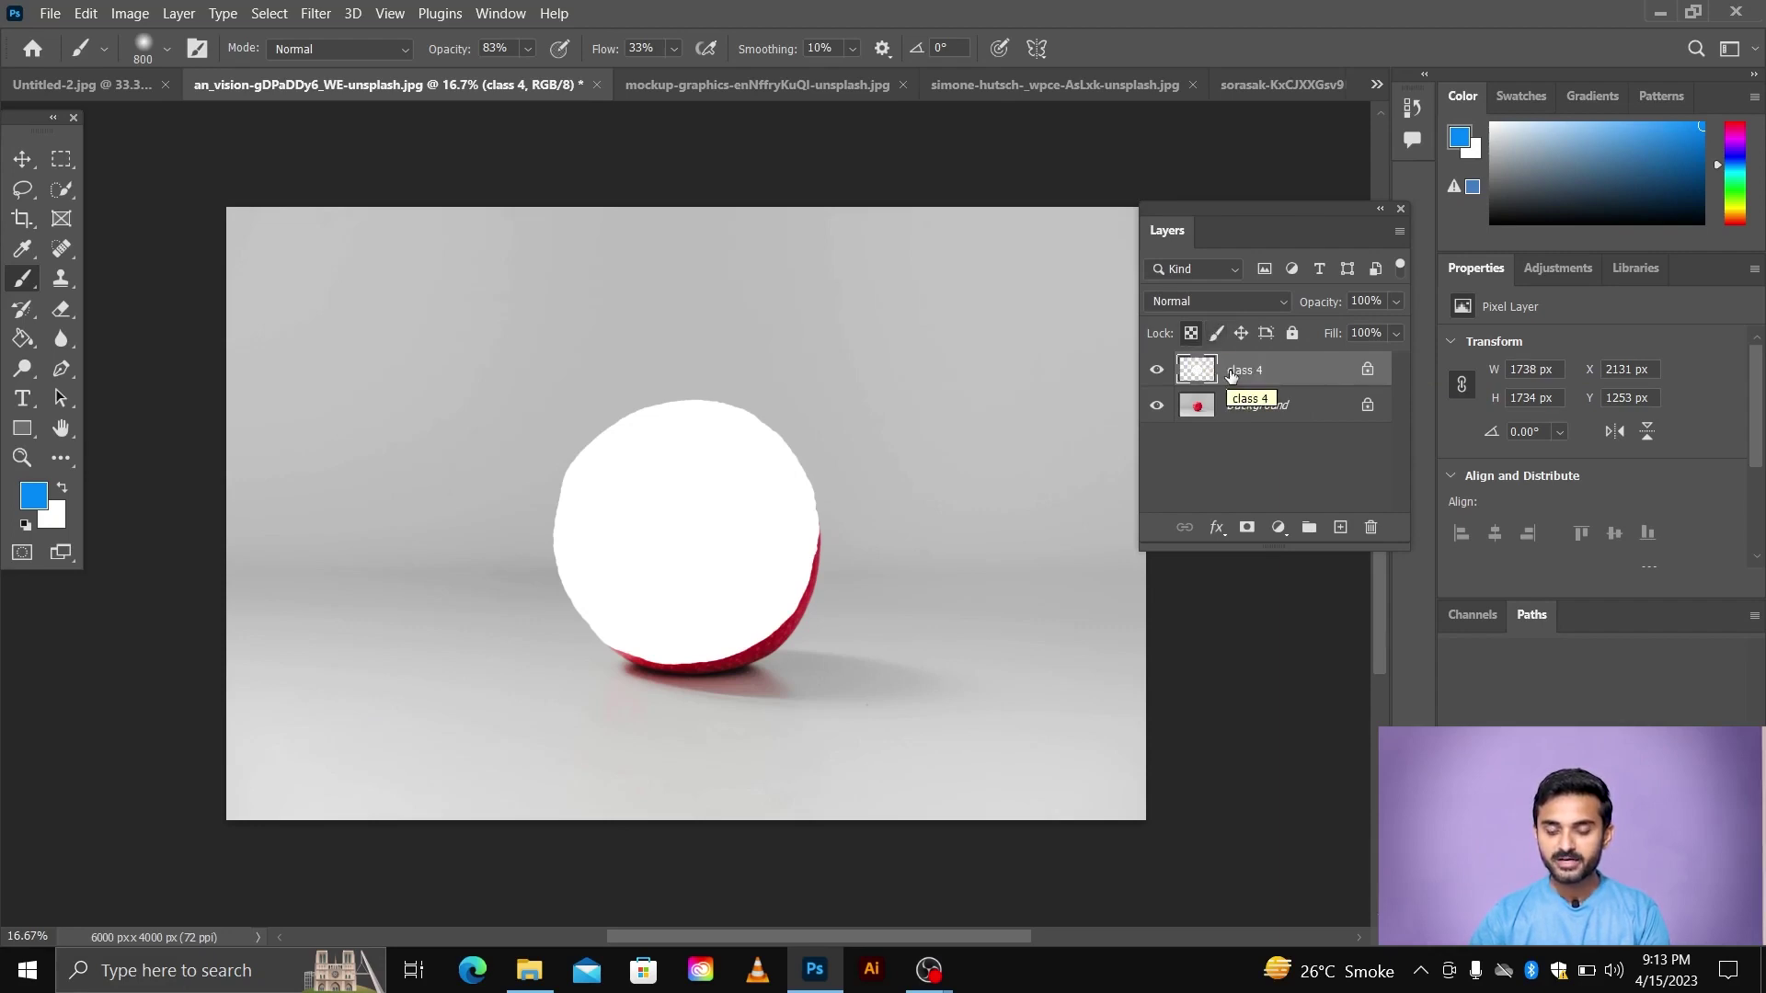
- Paint the disc soft blue and scale it up about 169% to 2946 × 2938 px
left_click_drag(745, 474, 644, 598)
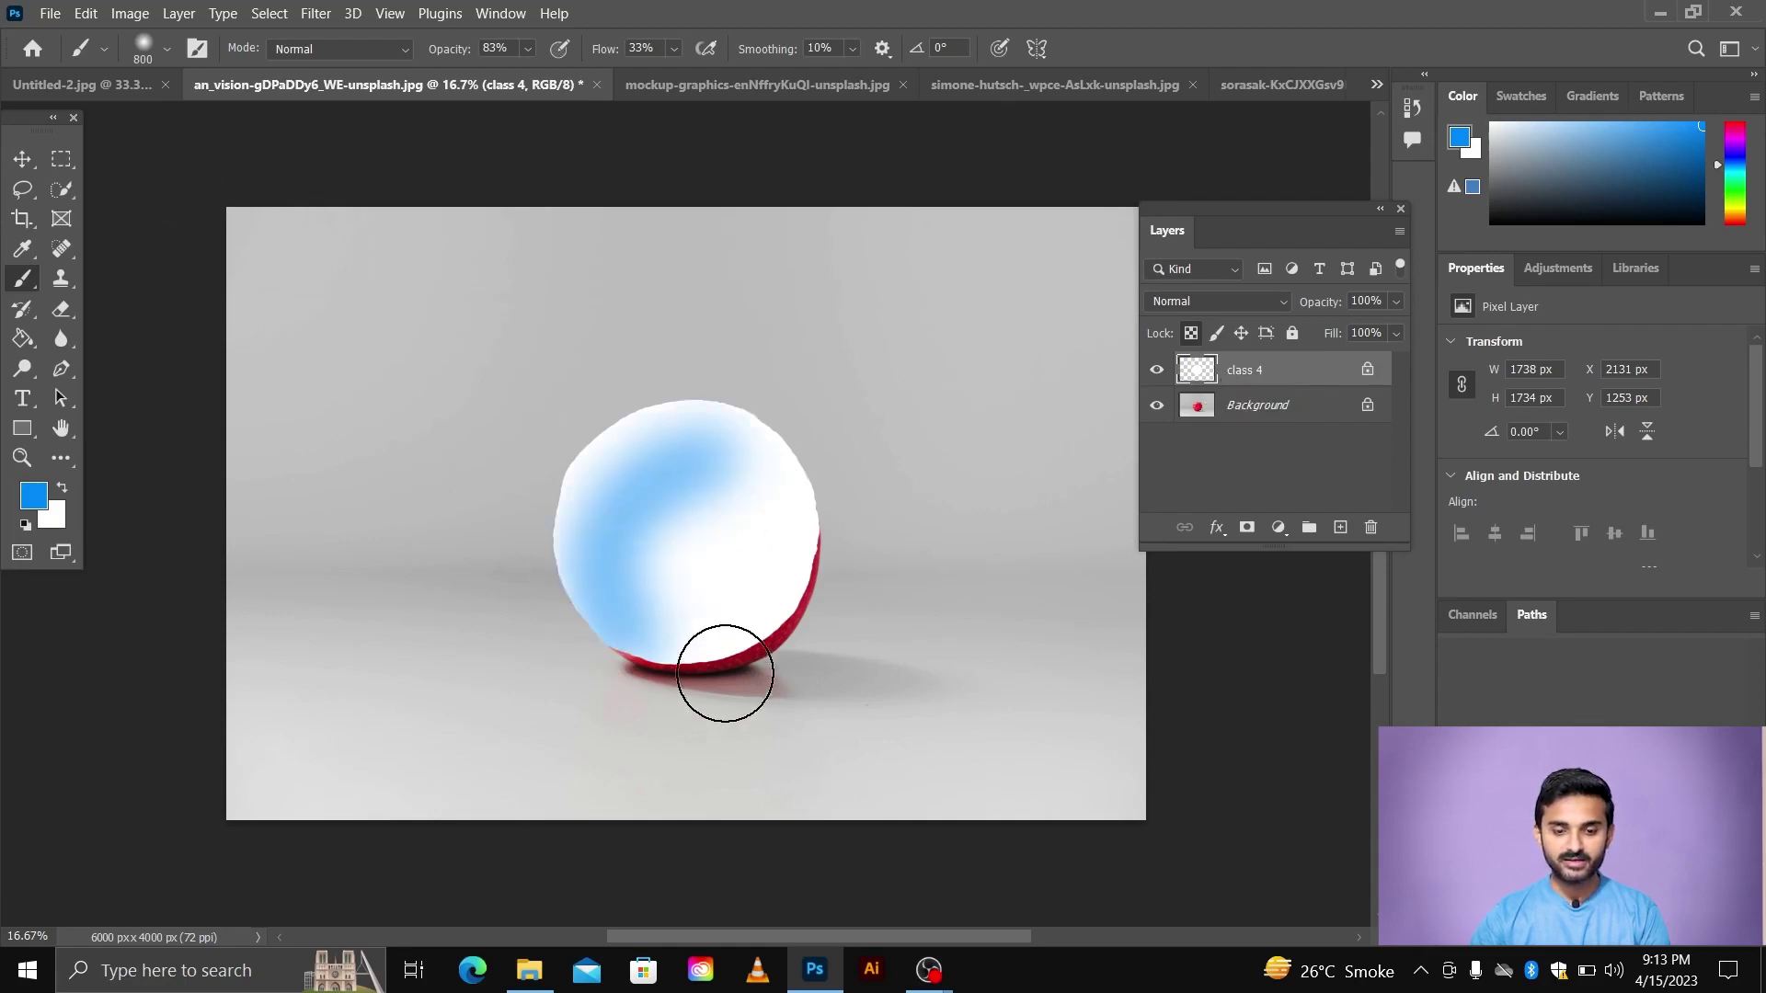
mouse_move(725, 673)
left_mouse_down()
mouse_move(650, 539)
mouse_move(567, 571)
mouse_move(772, 533)
mouse_move(692, 576)
mouse_move(710, 580)
left_mouse_up()
left_click(23, 161)
key("ctrl+t")
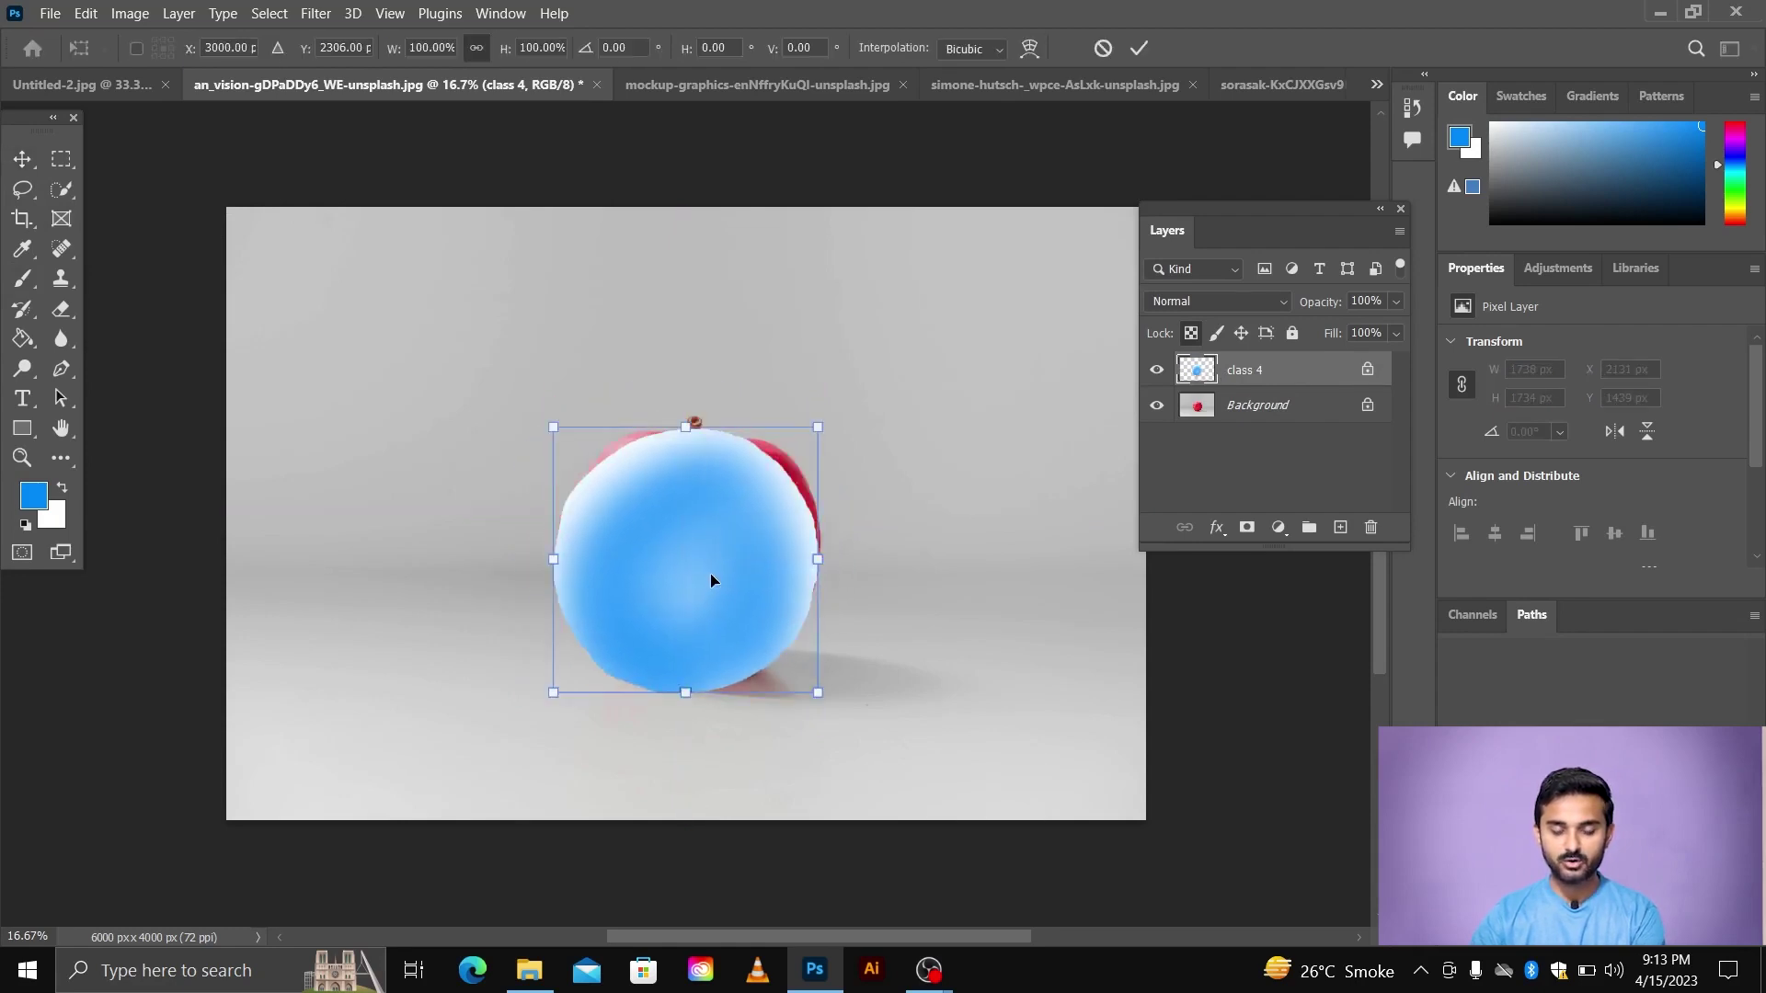
left_click_drag(818, 691, 913, 786)
left_click_drag(782, 646, 772, 605)
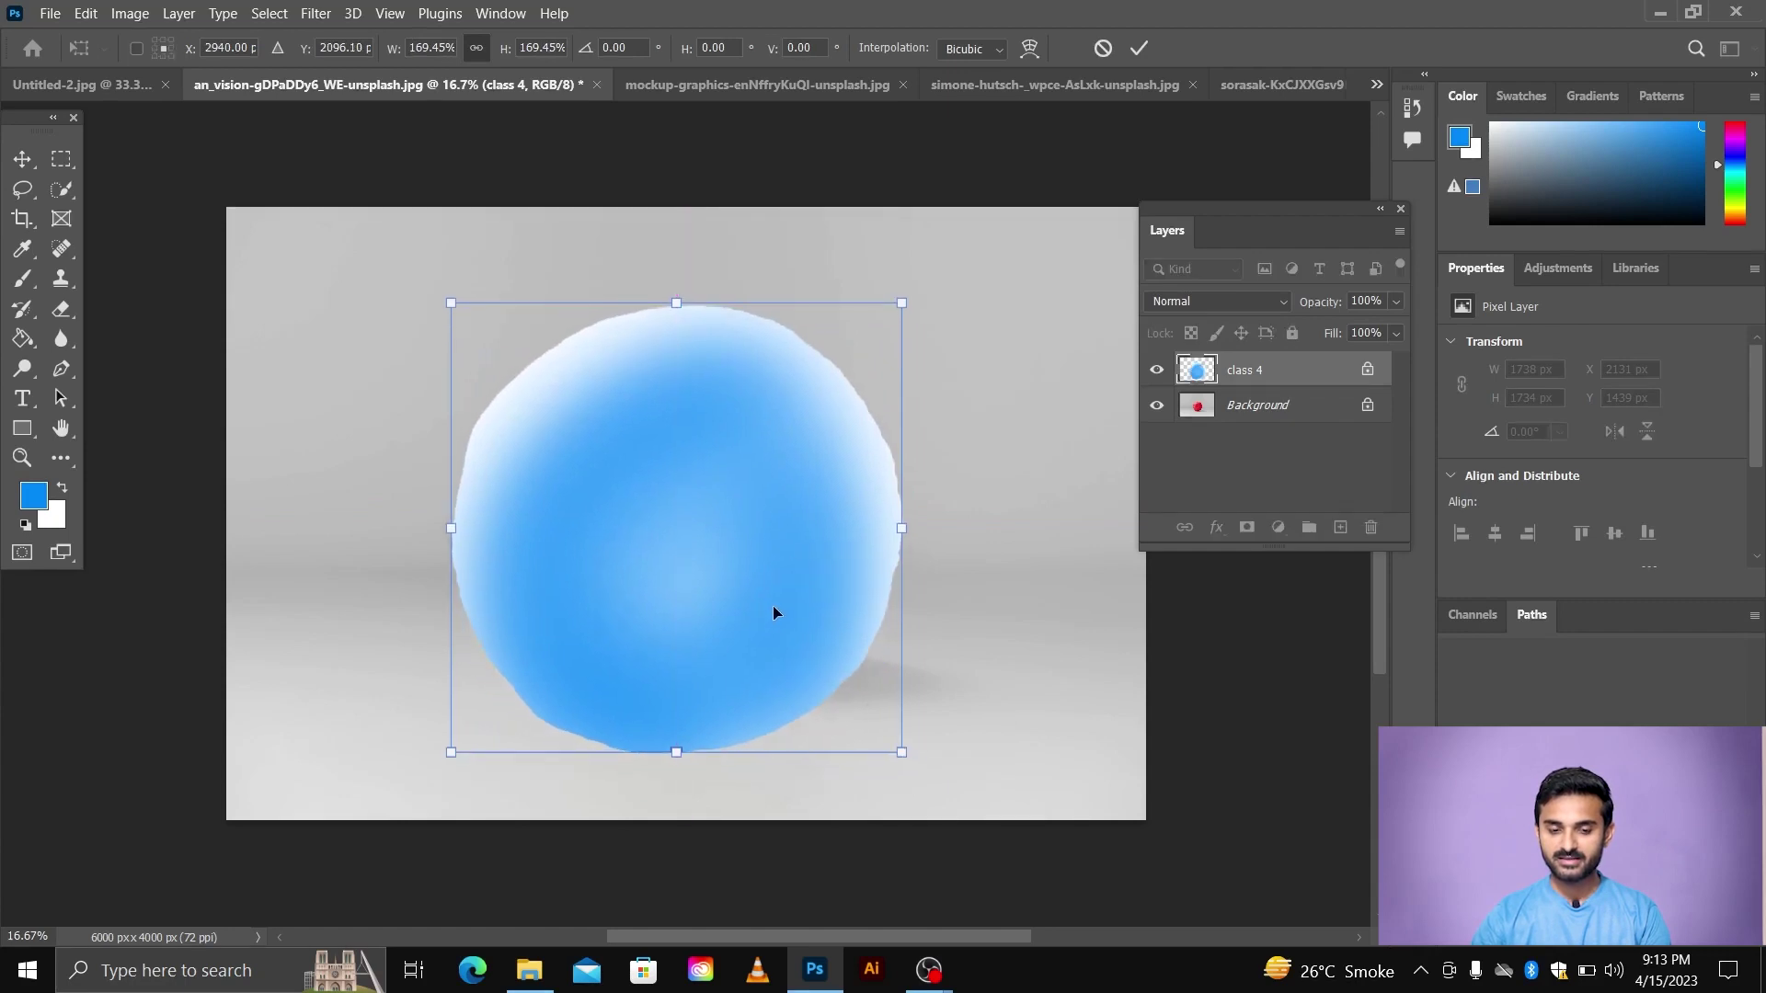
key("Return")
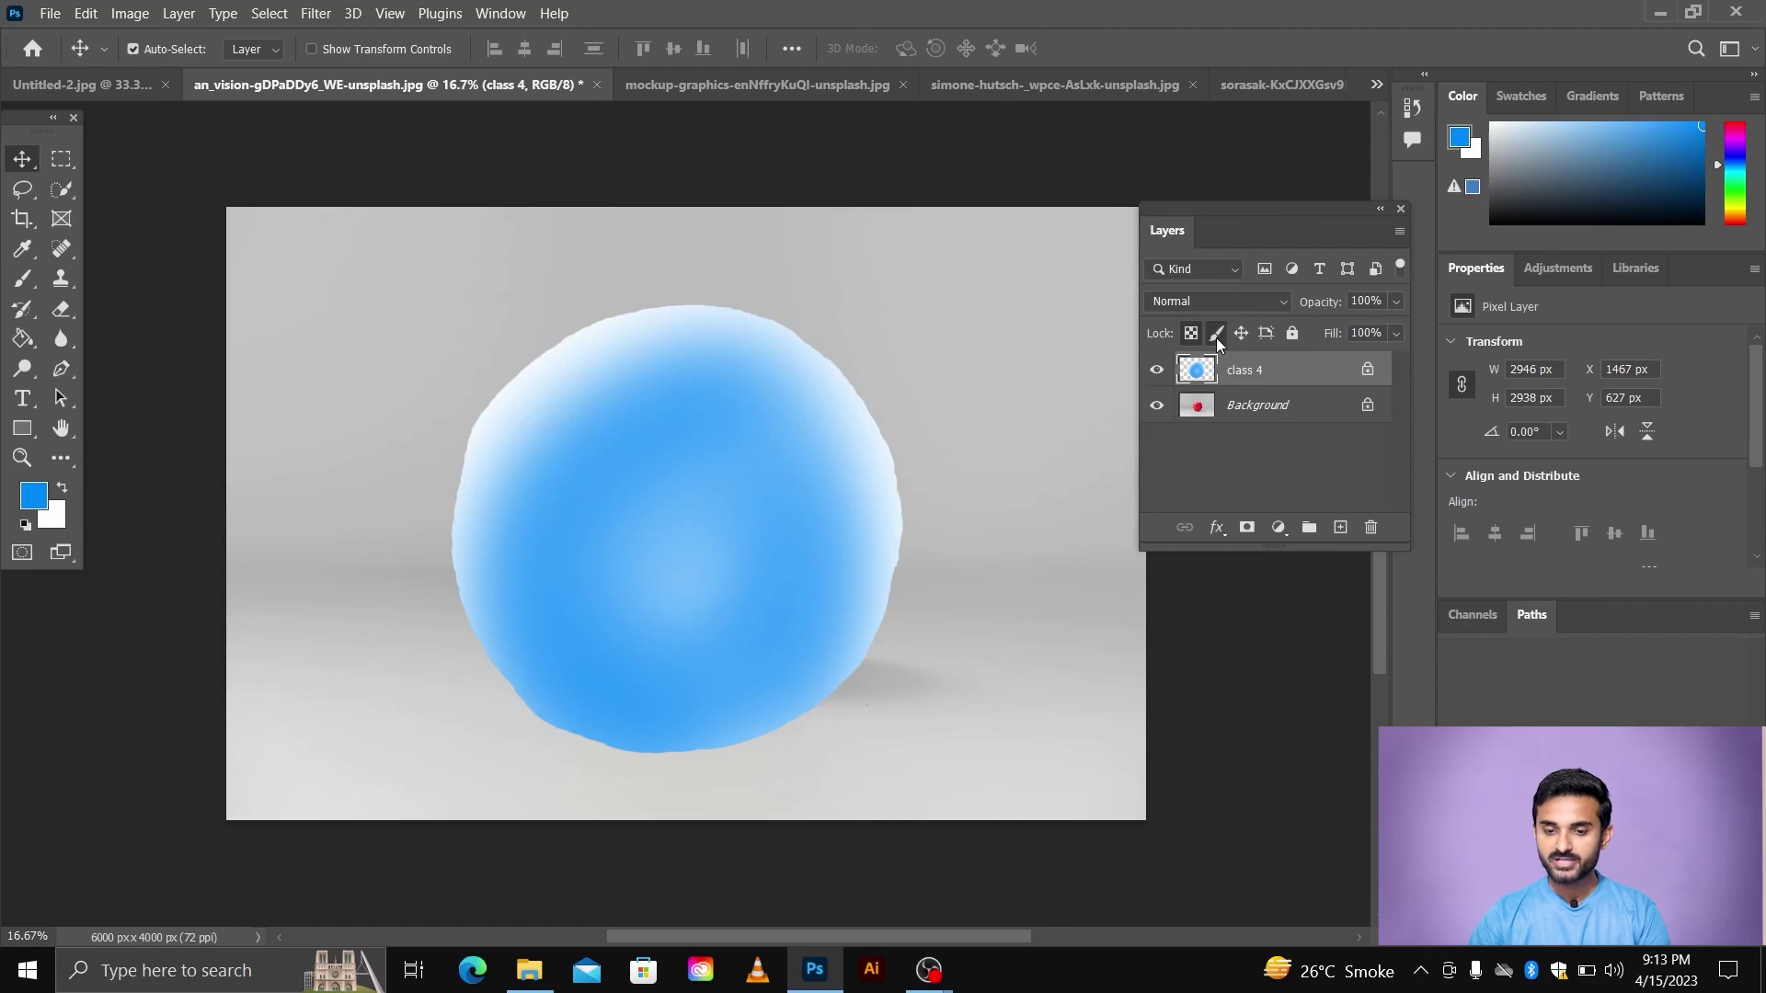
- Lock class 4's image pixels, see a brush stroke refused, and nudge the ball to X 1527, Y 693
left_click(1216, 335)
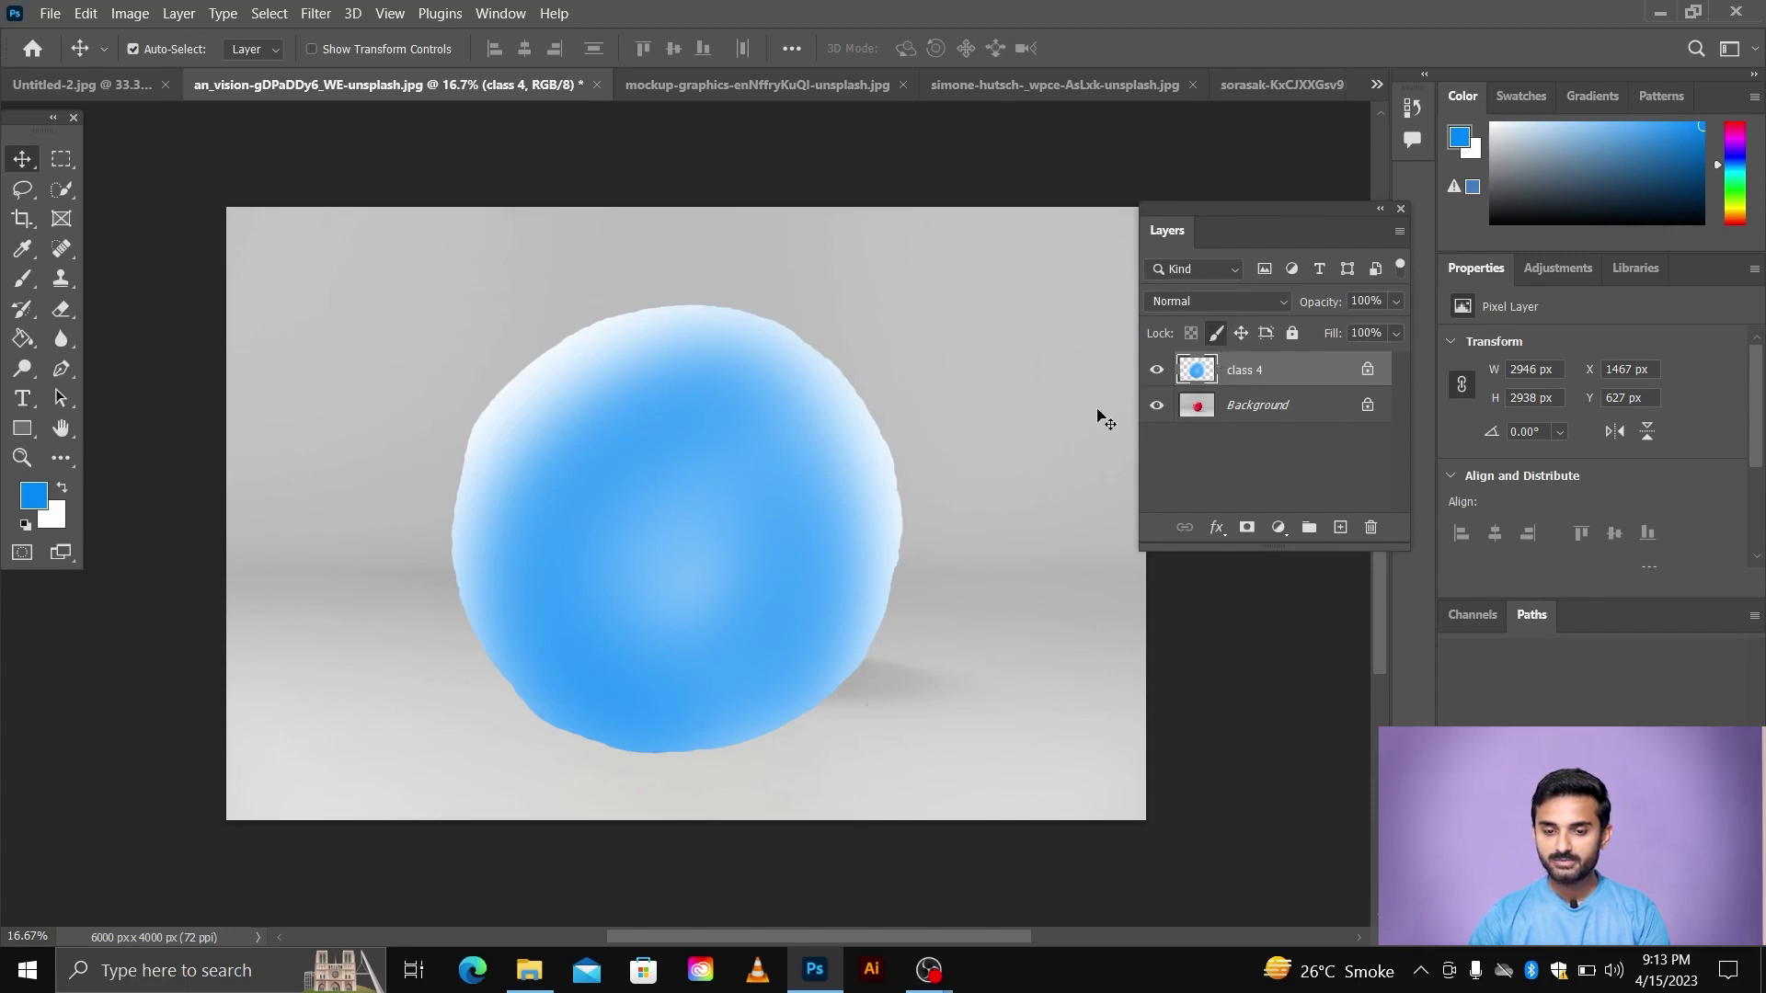
left_click(34, 278)
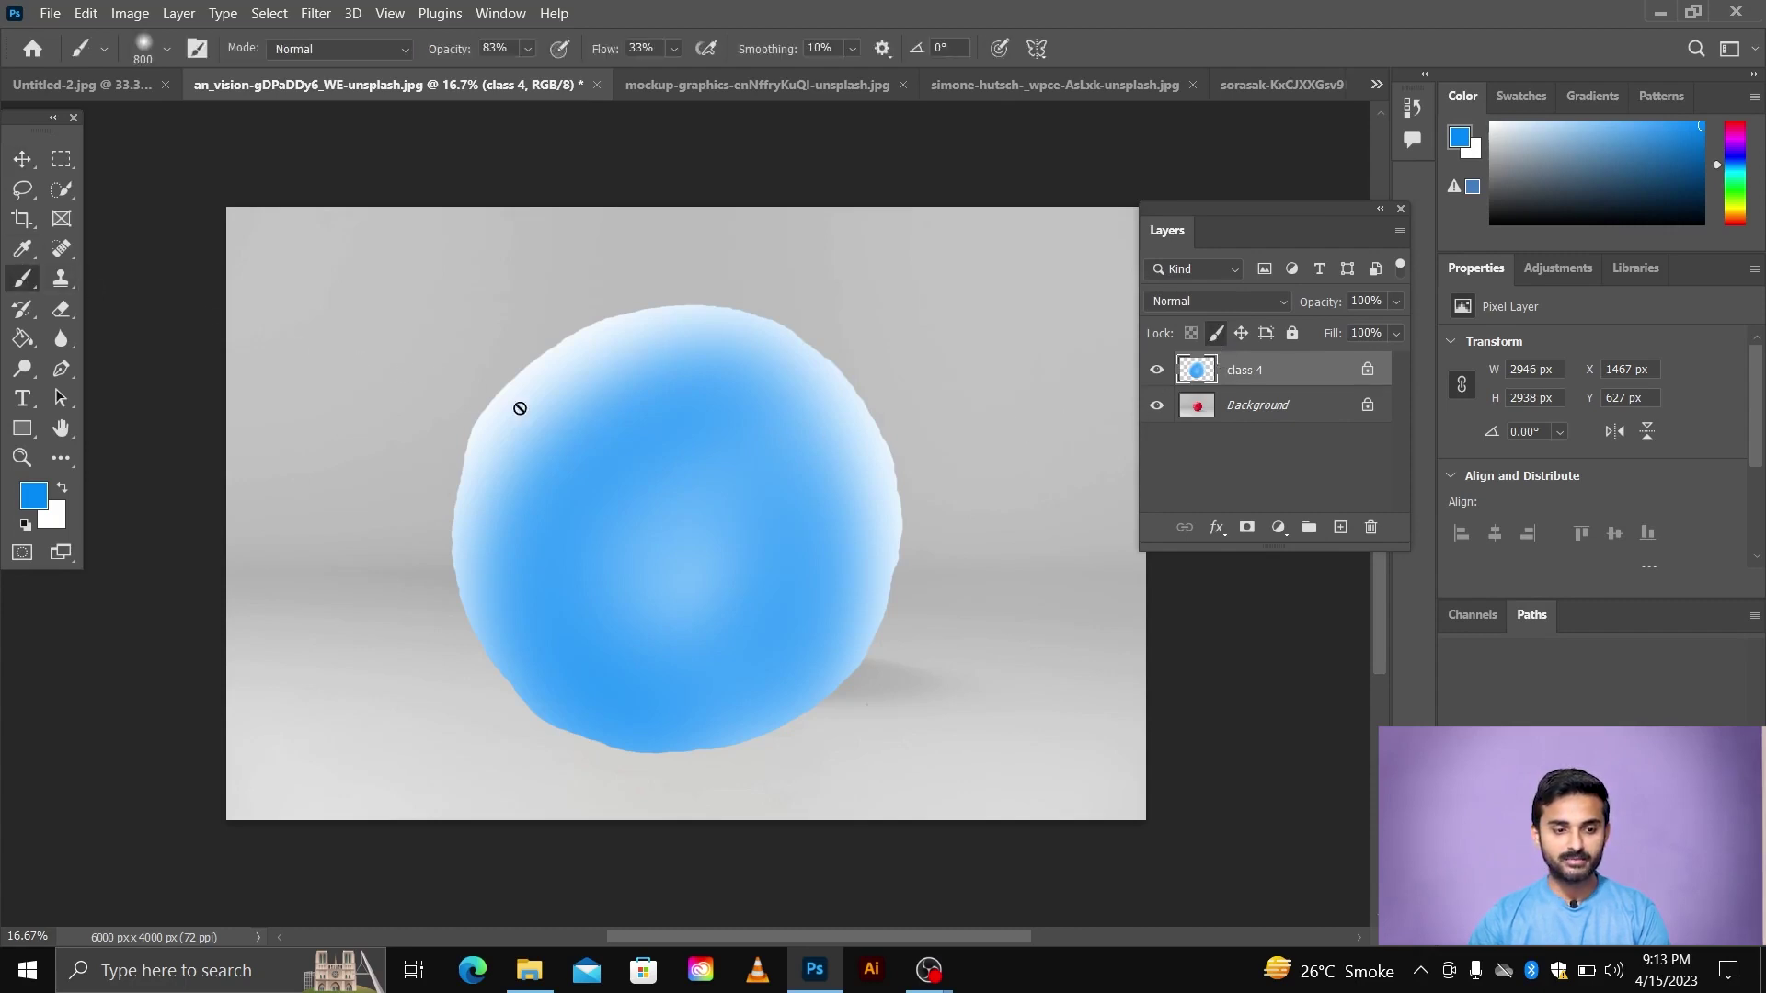
left_click(633, 420)
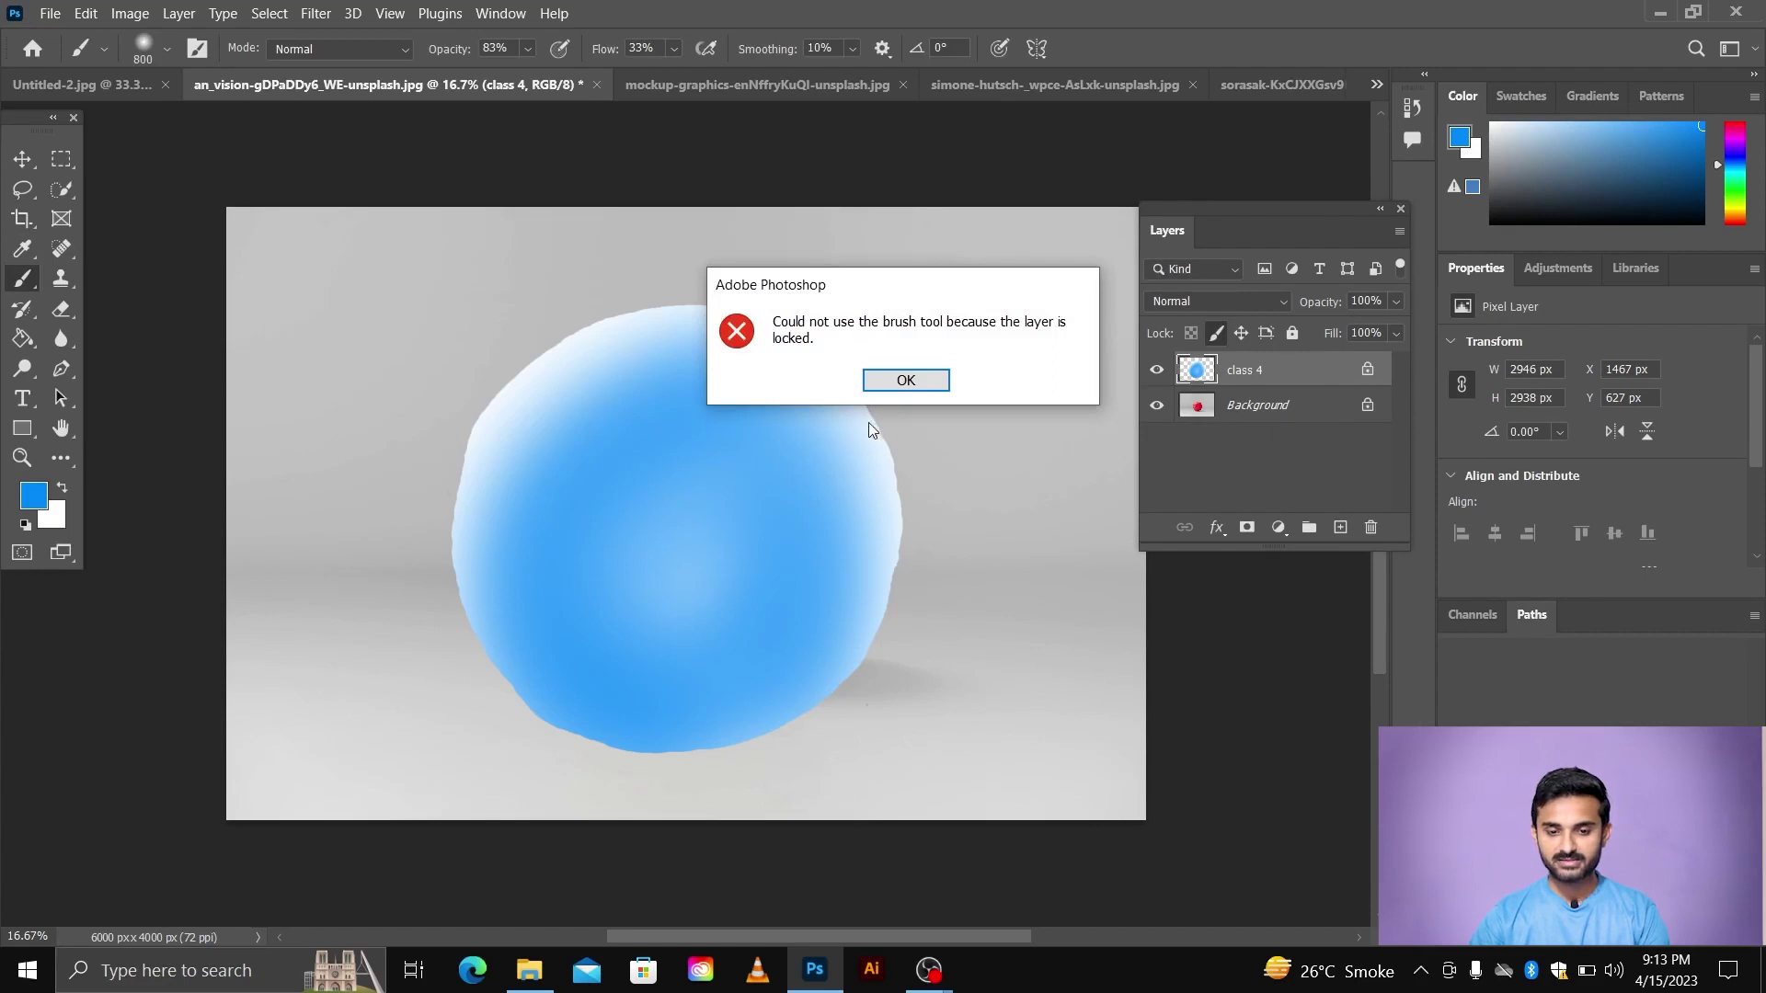
left_click(917, 384)
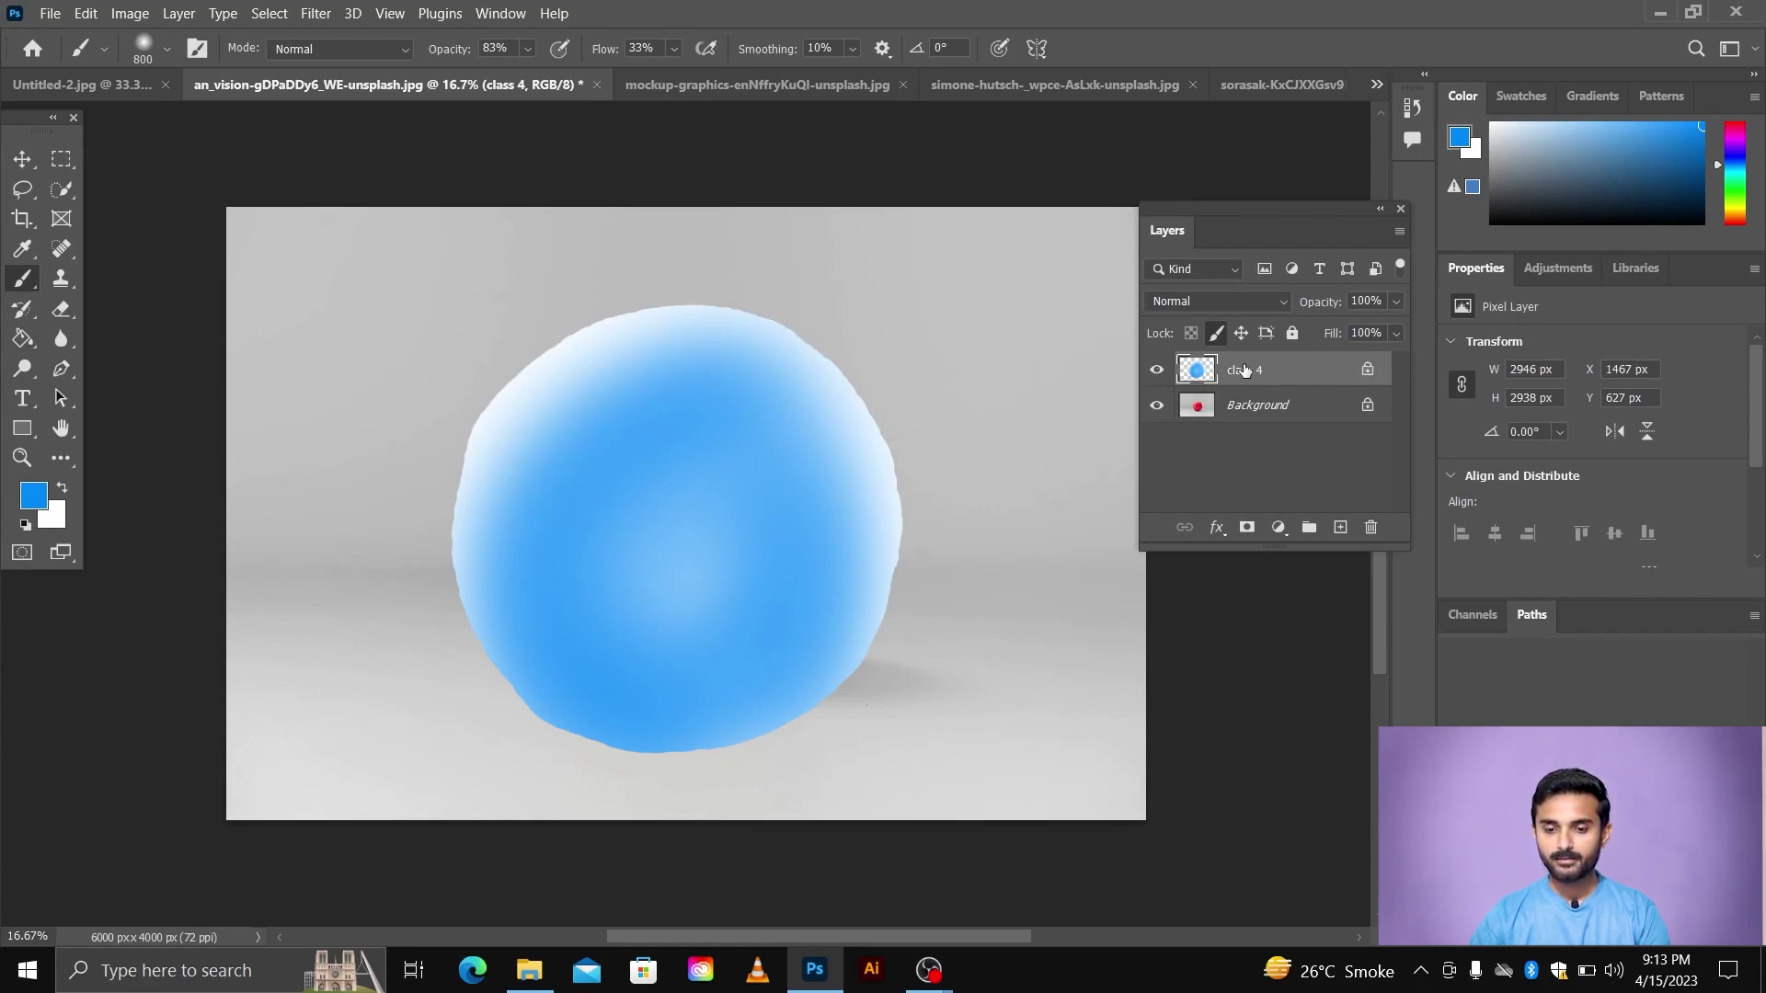
key("v")
mouse_move(592, 431)
left_mouse_down()
mouse_move(546, 509)
mouse_move(620, 443)
left_mouse_up()
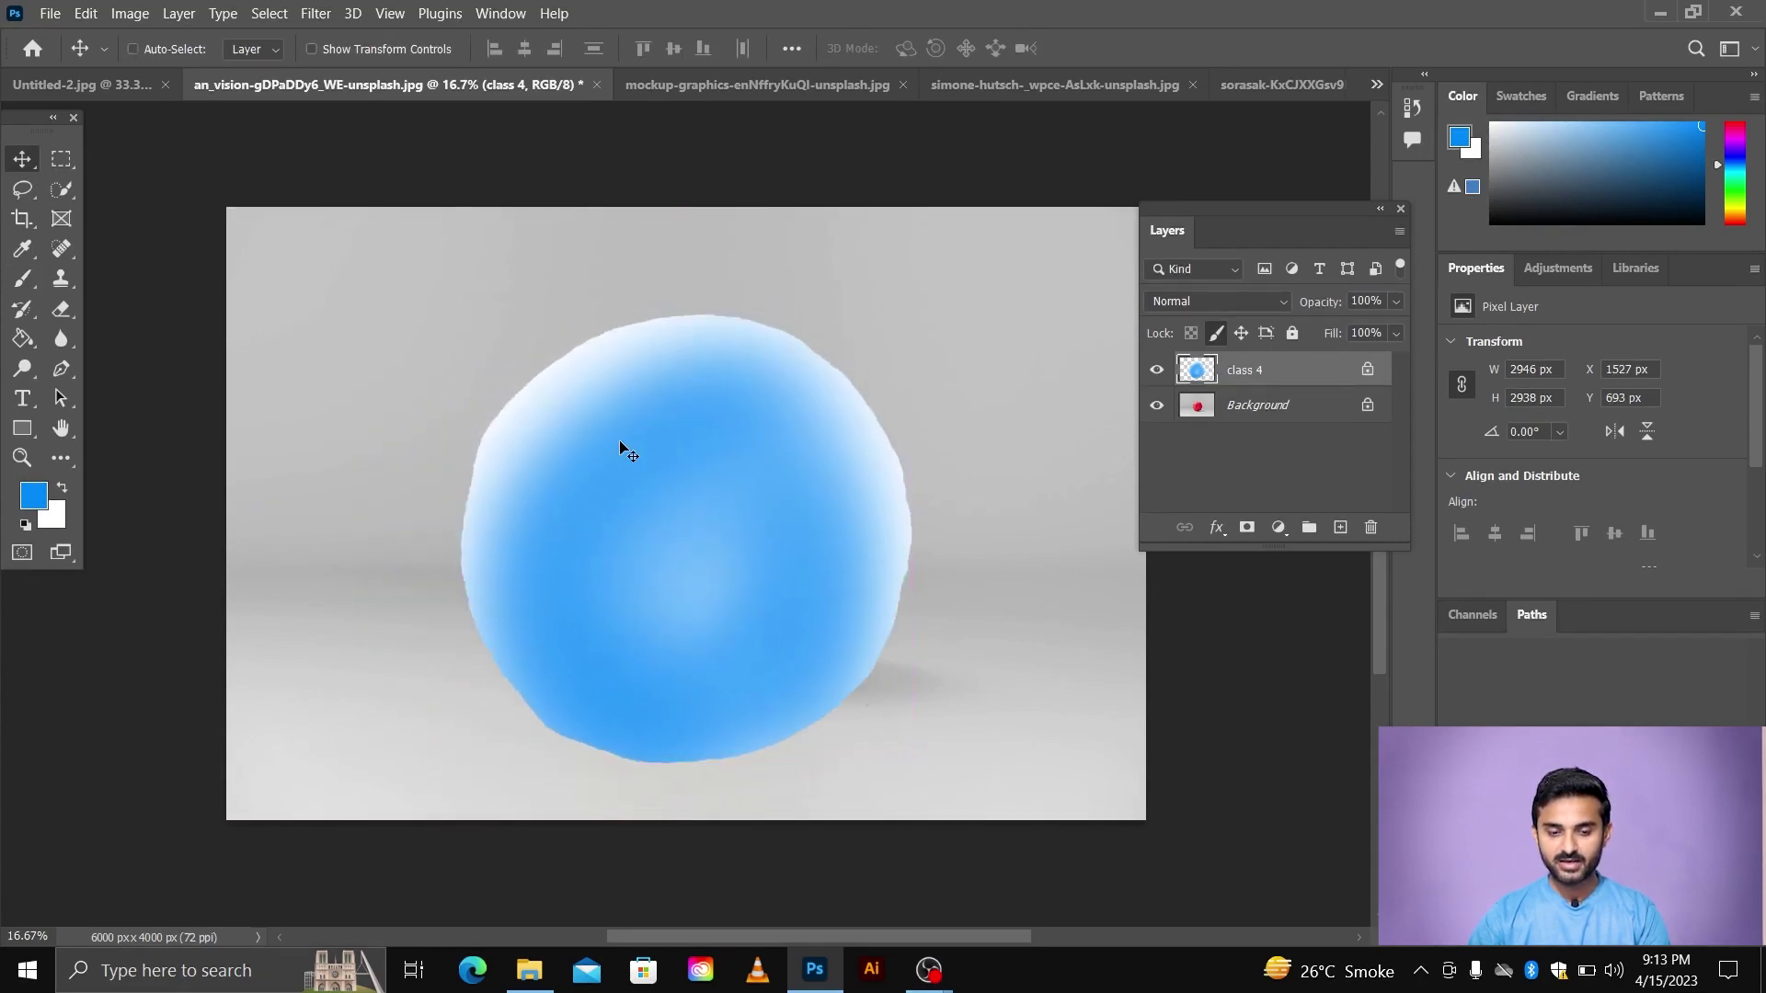
- Scale the blue ball down slightly to about 96%
key("ctrl+t")
mouse_move(911, 762)
left_mouse_down()
mouse_move(970, 809)
mouse_move(890, 737)
left_mouse_up()
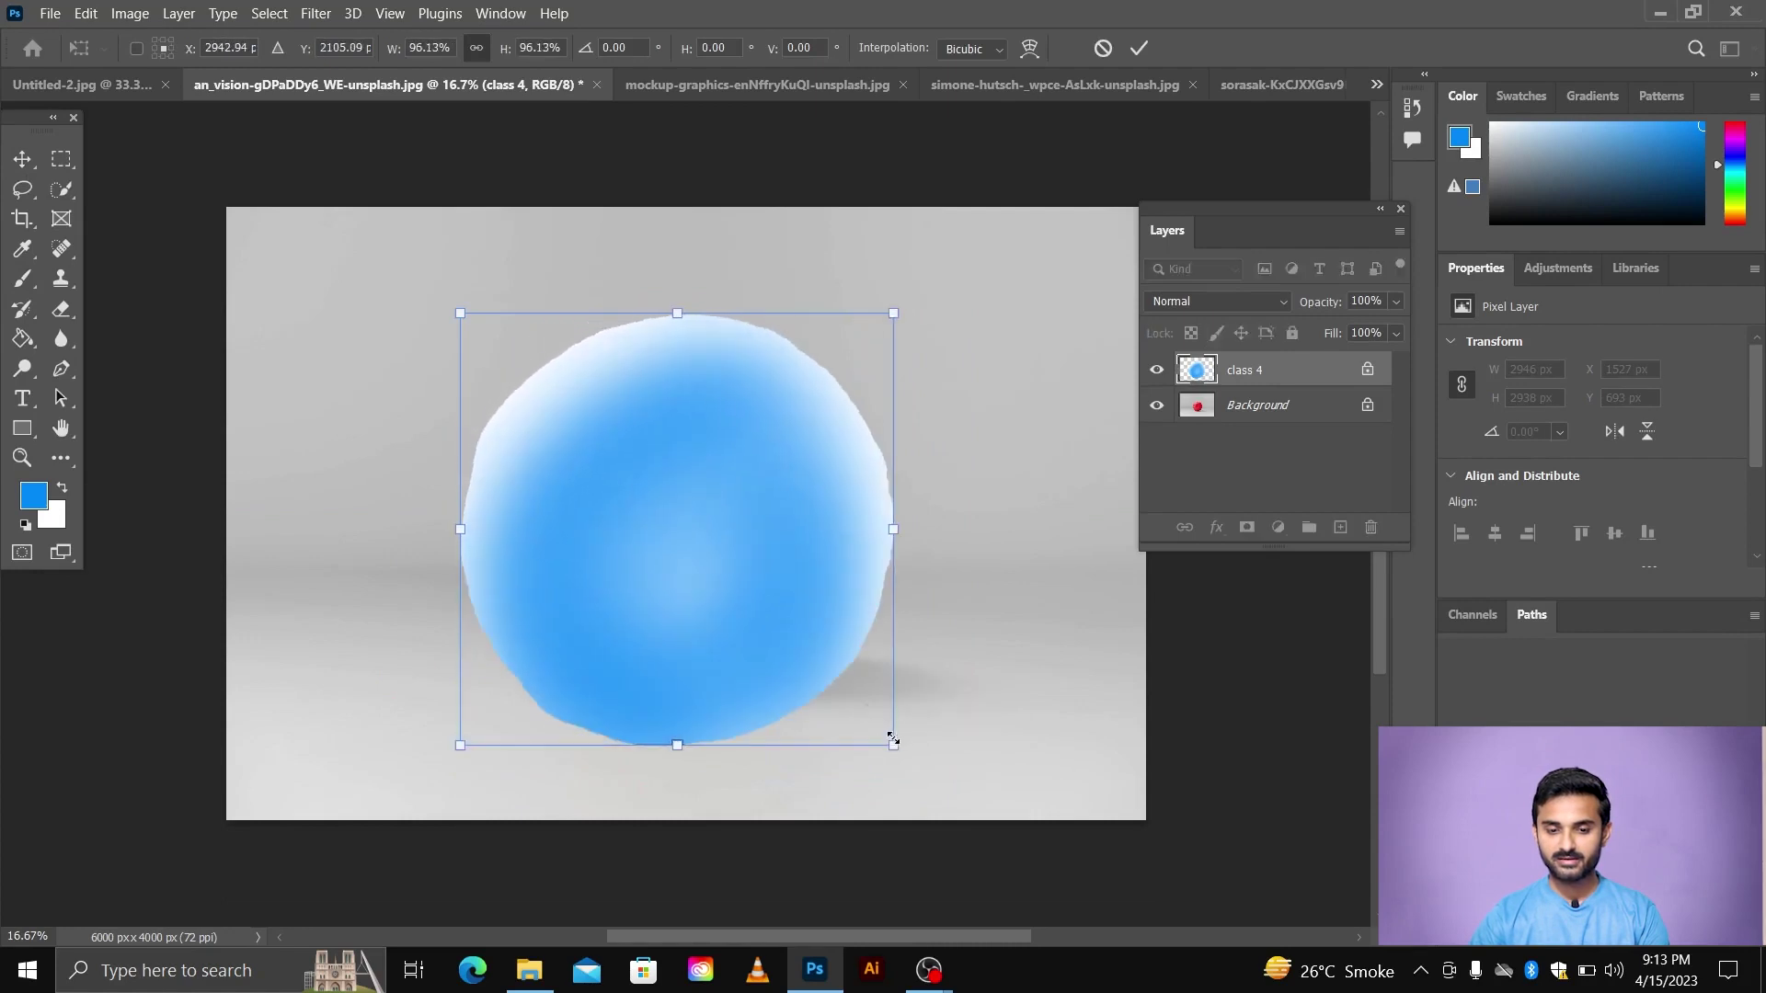
key("Return")
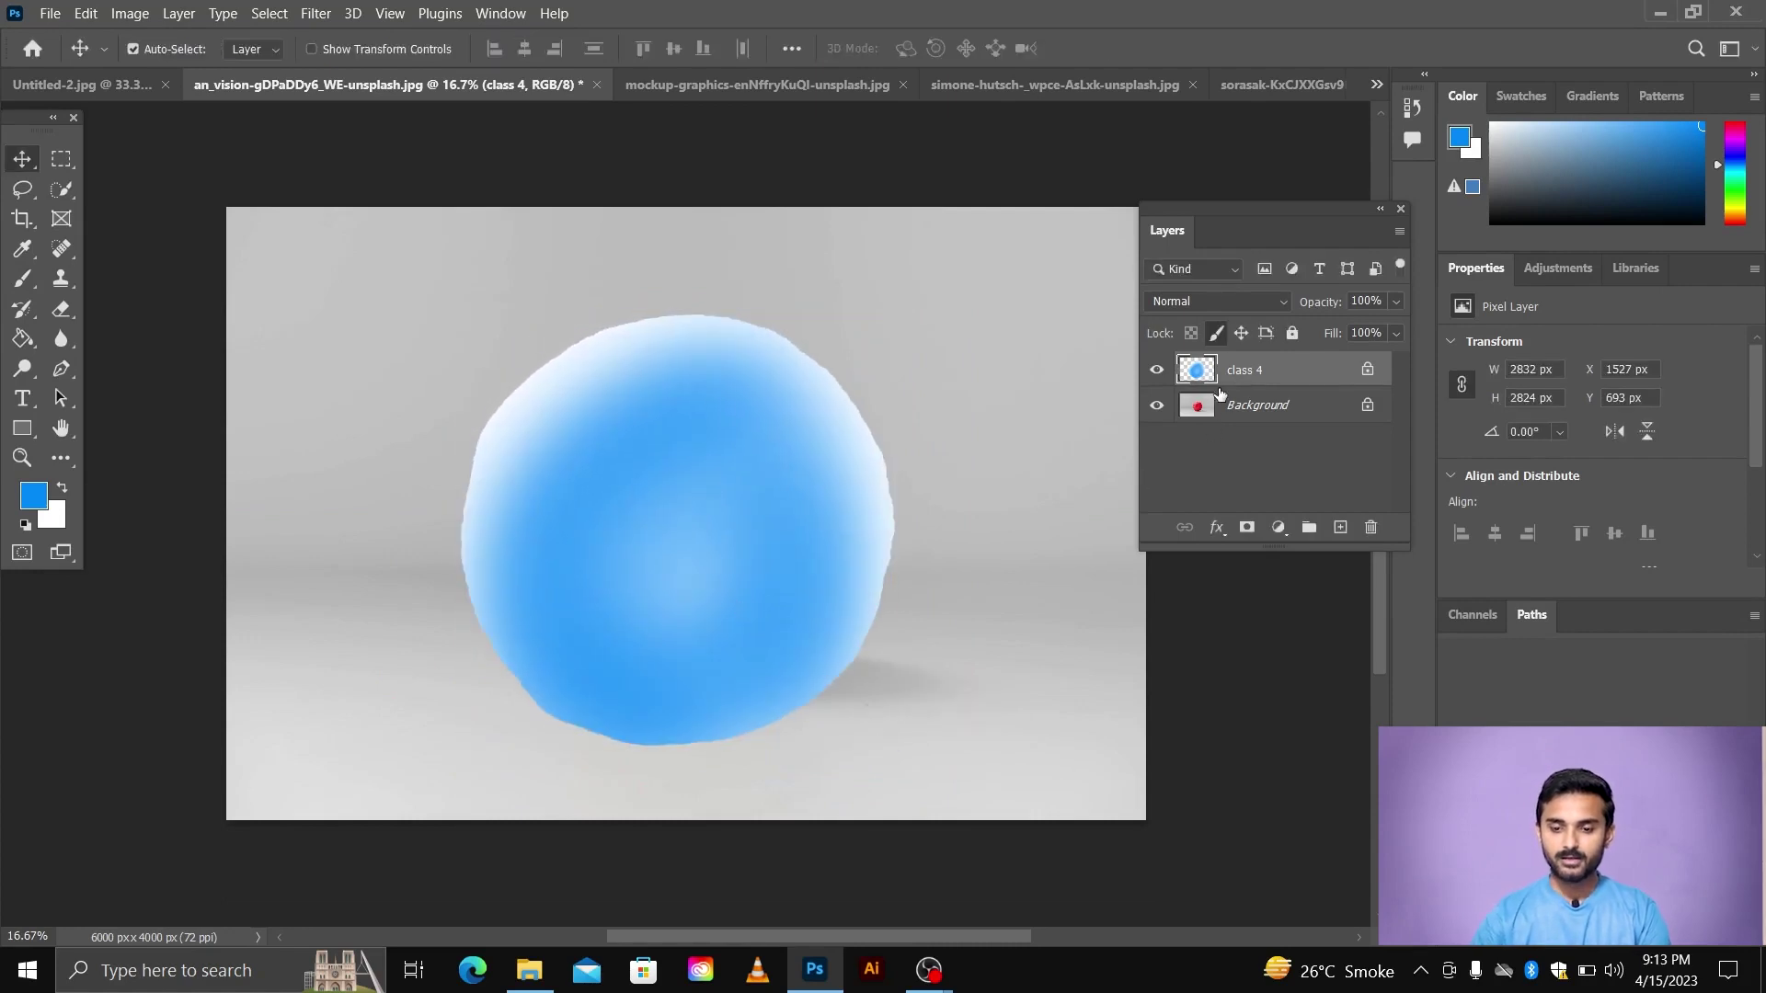
- Lock class 4's position and transparent pixels, then confirm a drag no longer moves the ball
left_click(1238, 338)
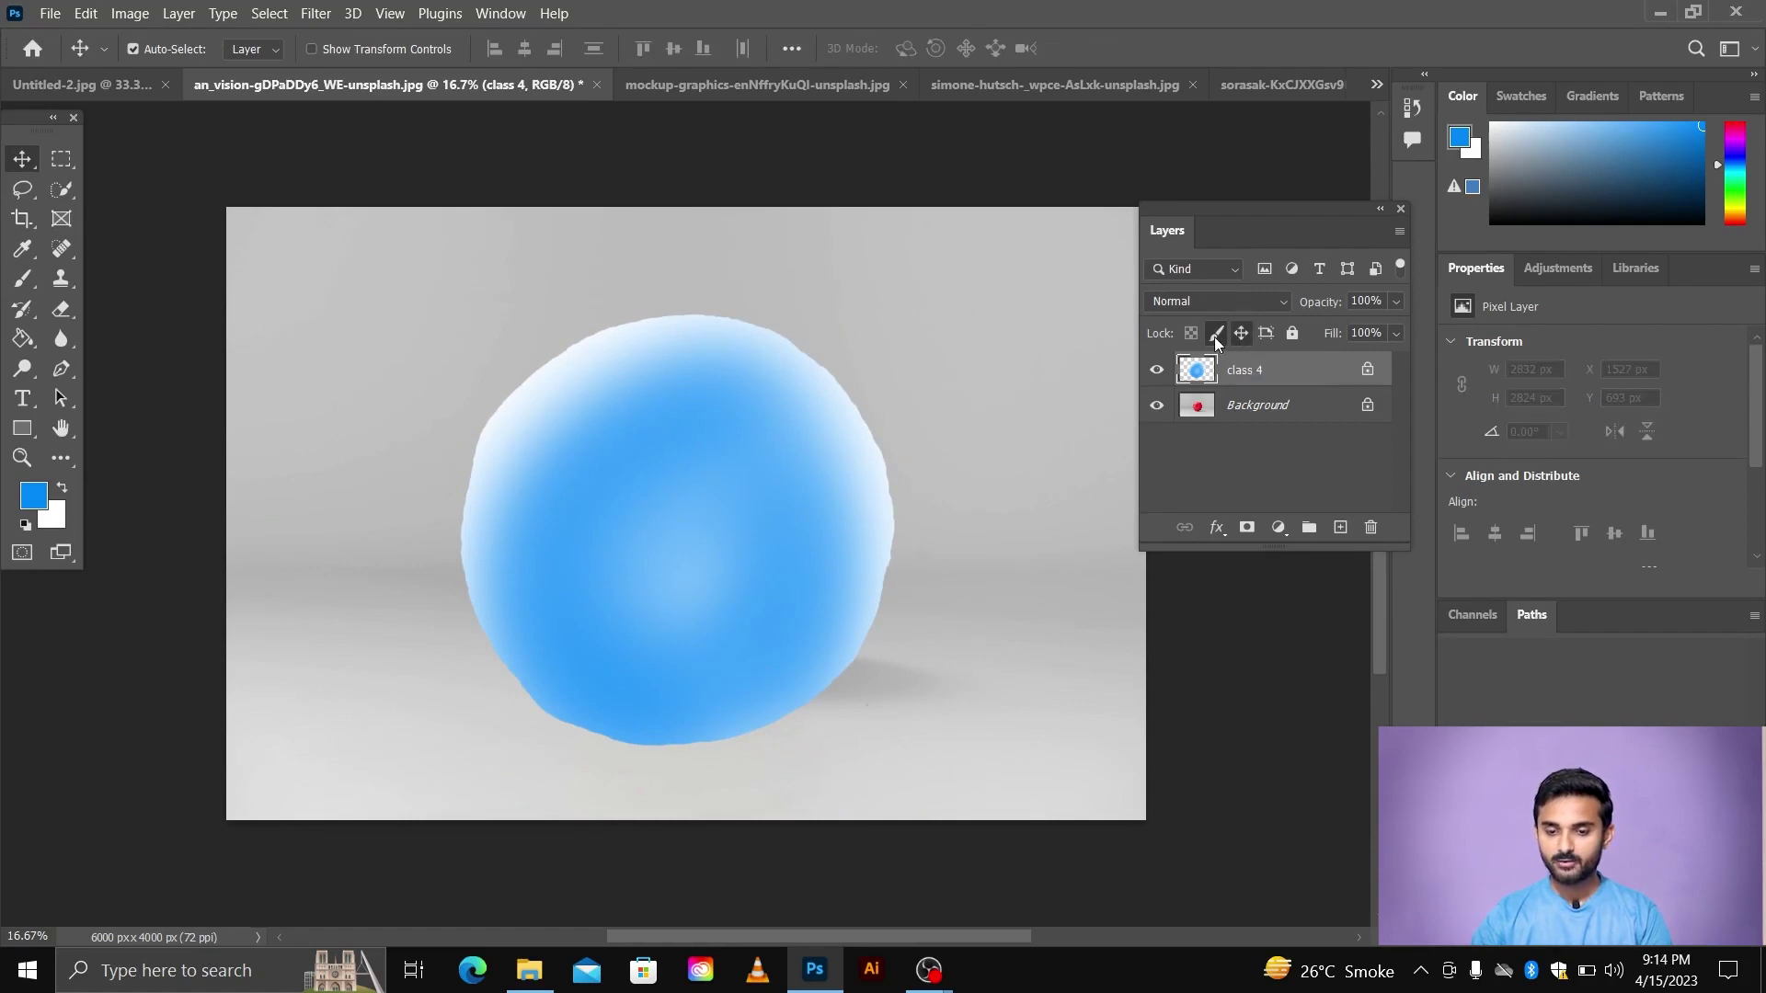
left_click(1215, 337)
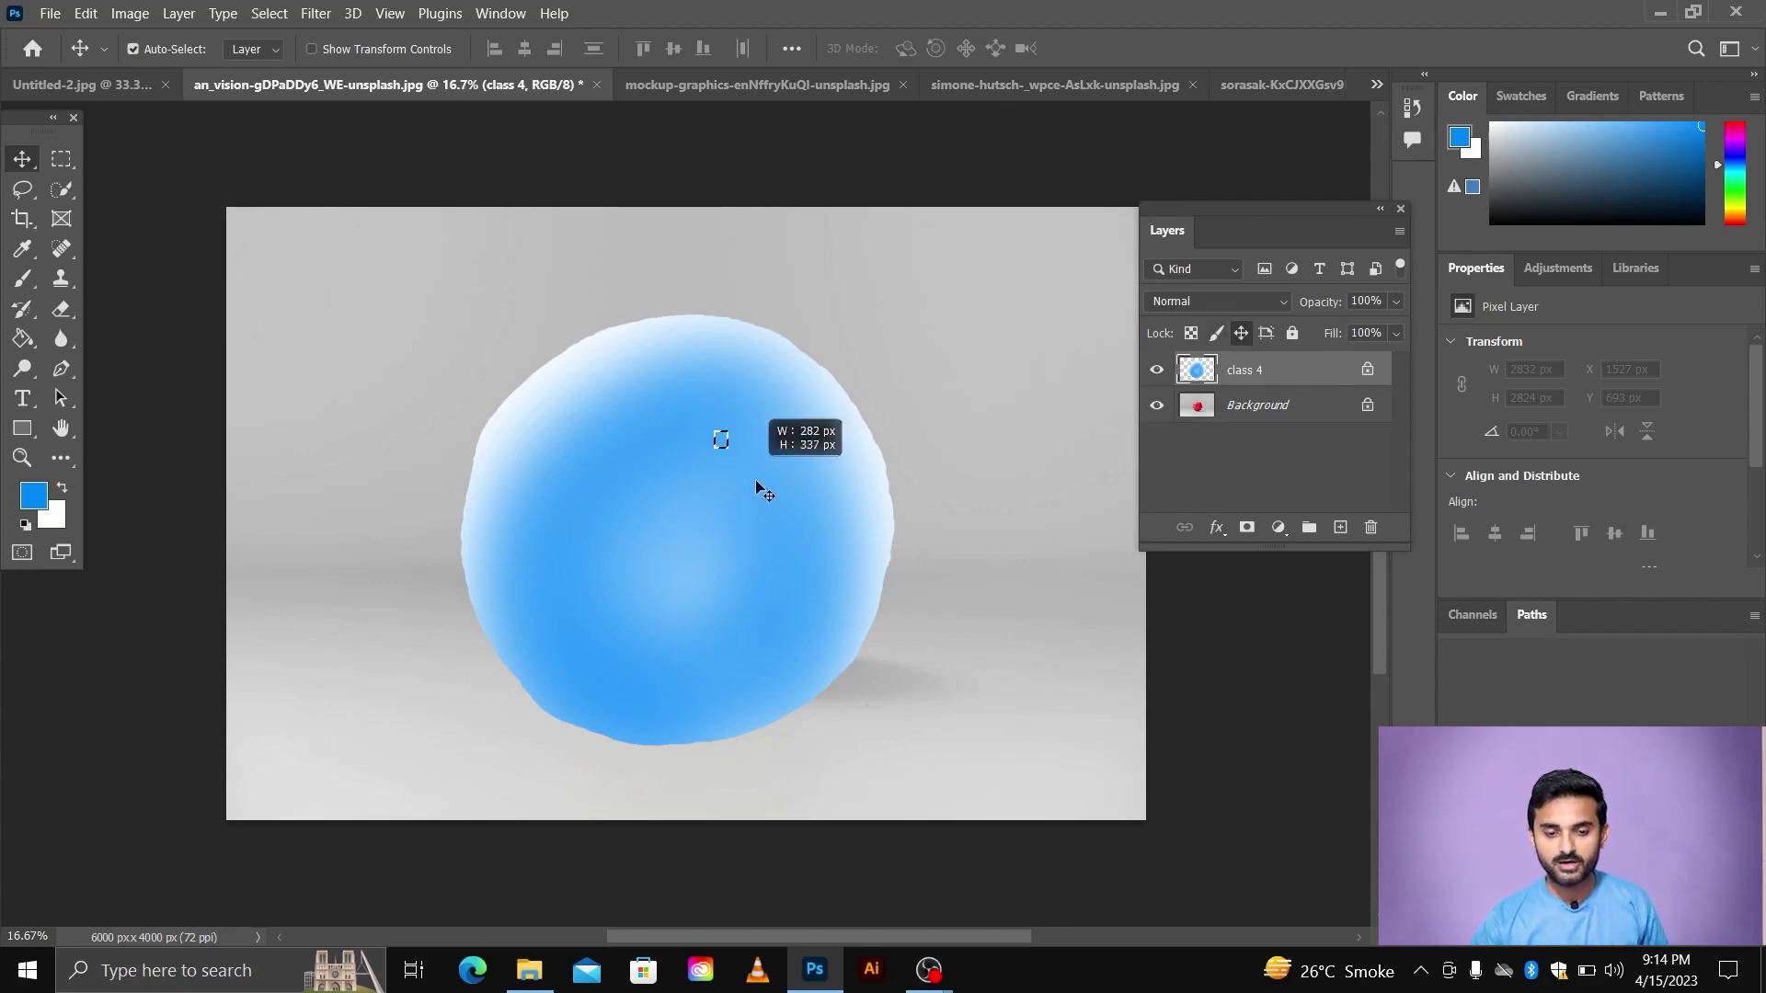
left_click_drag(731, 423, 736, 496)
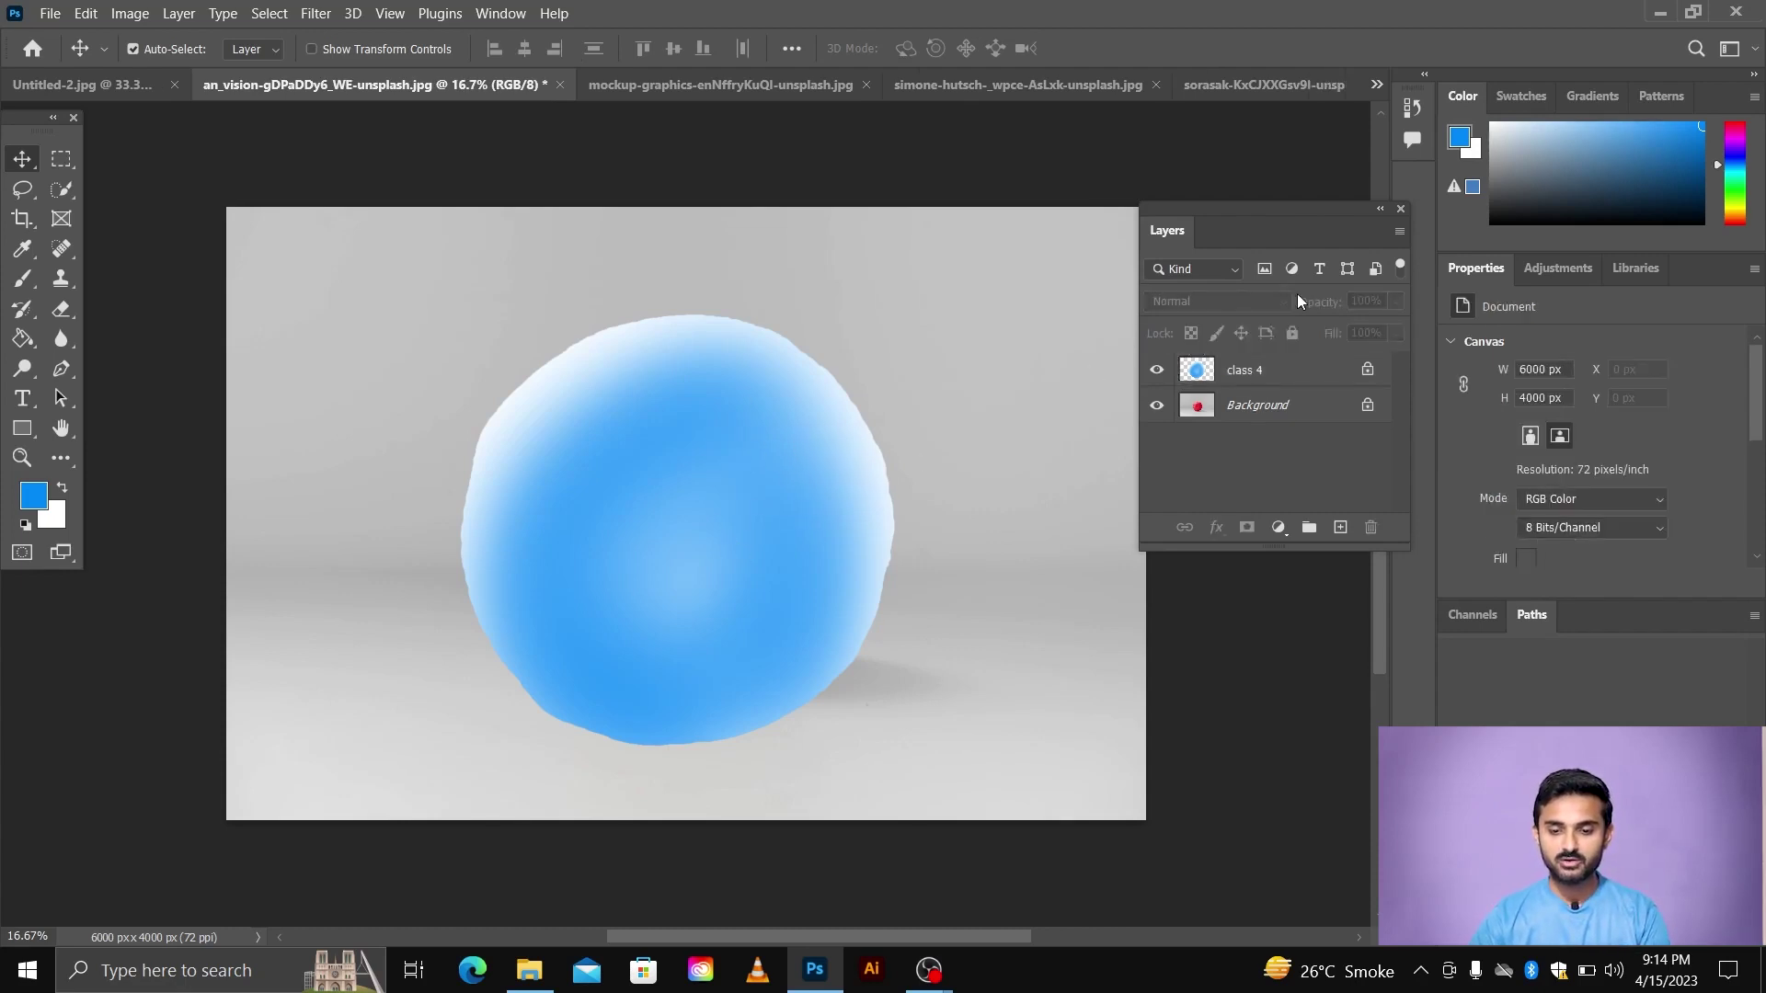
- Paint soft blue around the sphere on class 4 and fill the layer with blue
left_click(1256, 372)
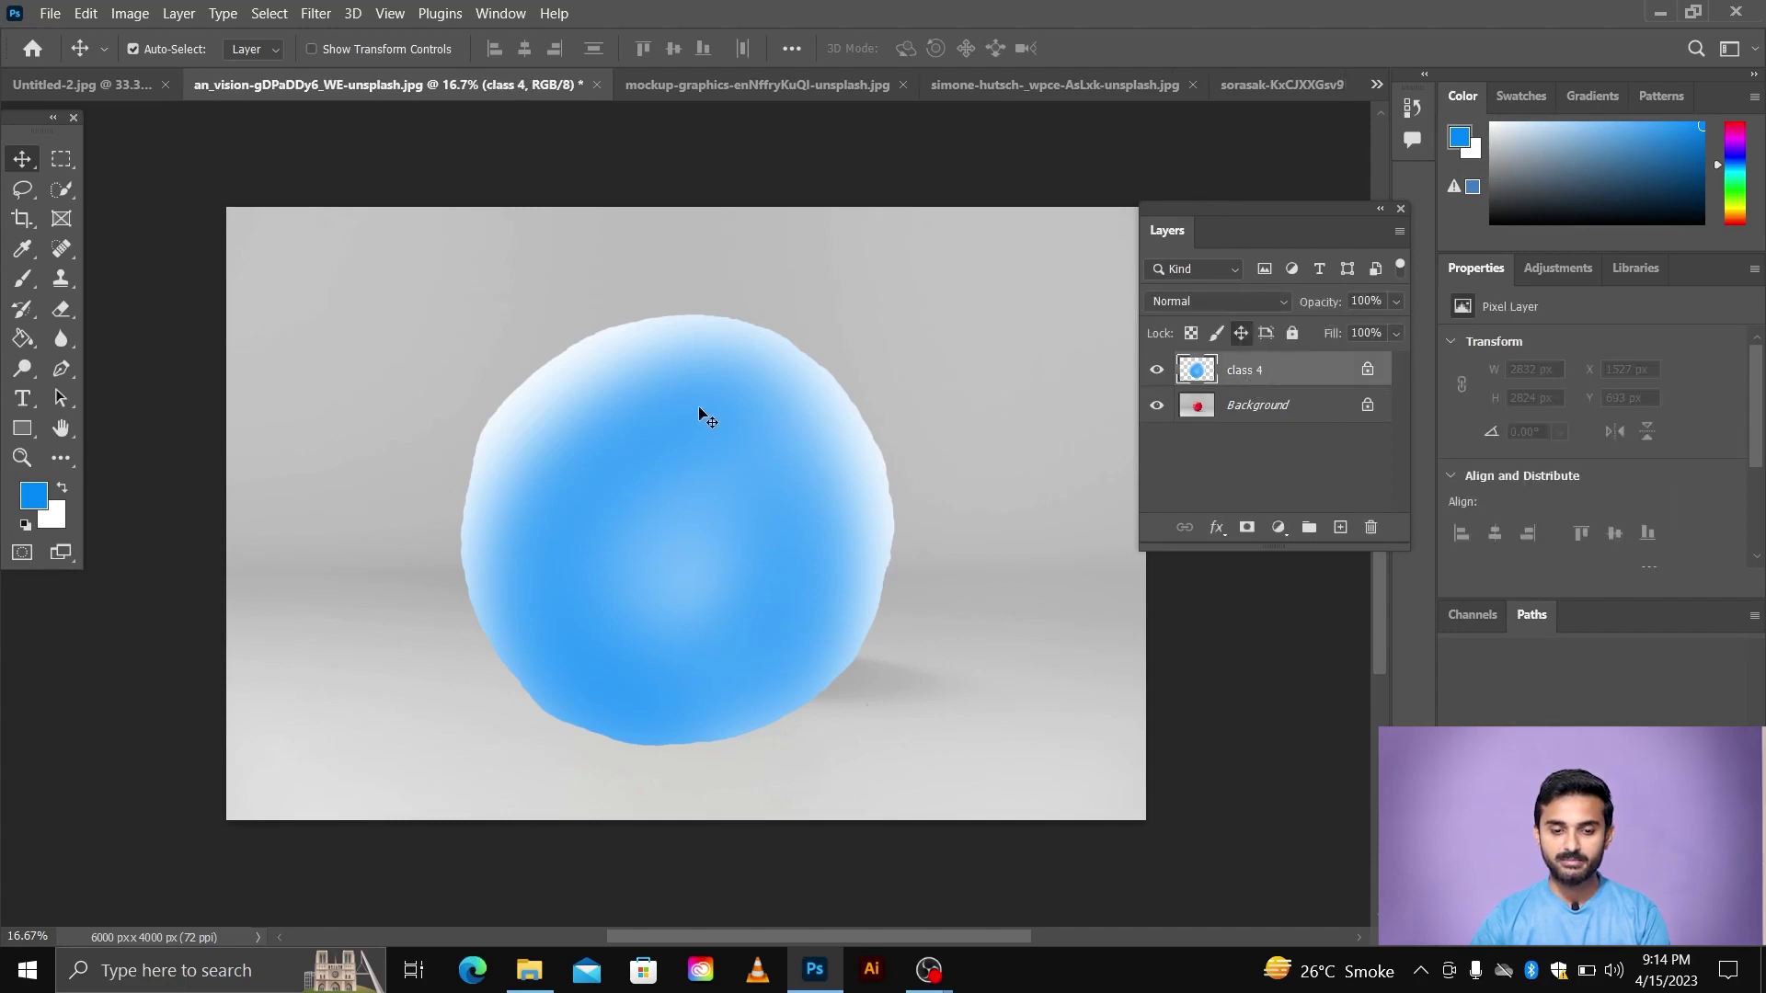
left_click(22, 278)
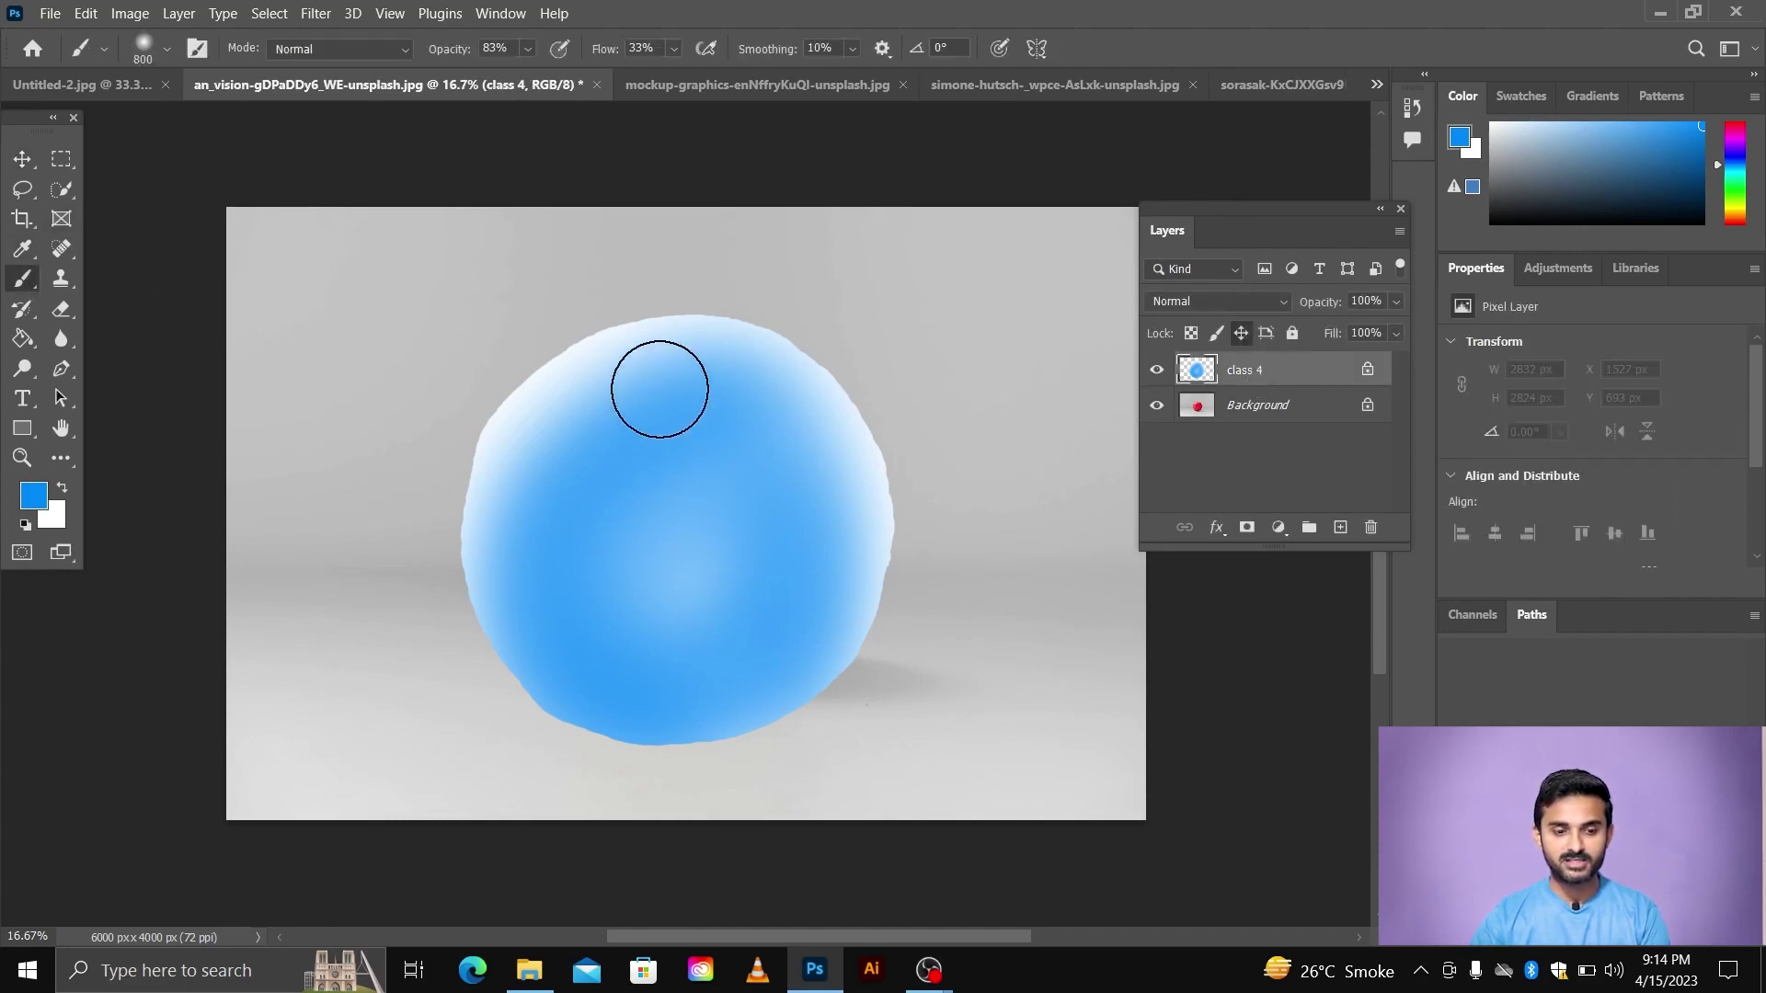
mouse_move(659, 389)
left_mouse_down()
mouse_move(776, 493)
mouse_move(693, 307)
mouse_move(579, 308)
mouse_move(796, 475)
mouse_move(394, 505)
mouse_move(682, 322)
mouse_move(516, 690)
mouse_move(969, 386)
mouse_move(521, 346)
mouse_move(938, 555)
mouse_move(761, 300)
mouse_move(518, 686)
mouse_move(864, 481)
mouse_move(386, 580)
mouse_move(930, 555)
mouse_move(457, 572)
left_mouse_up()
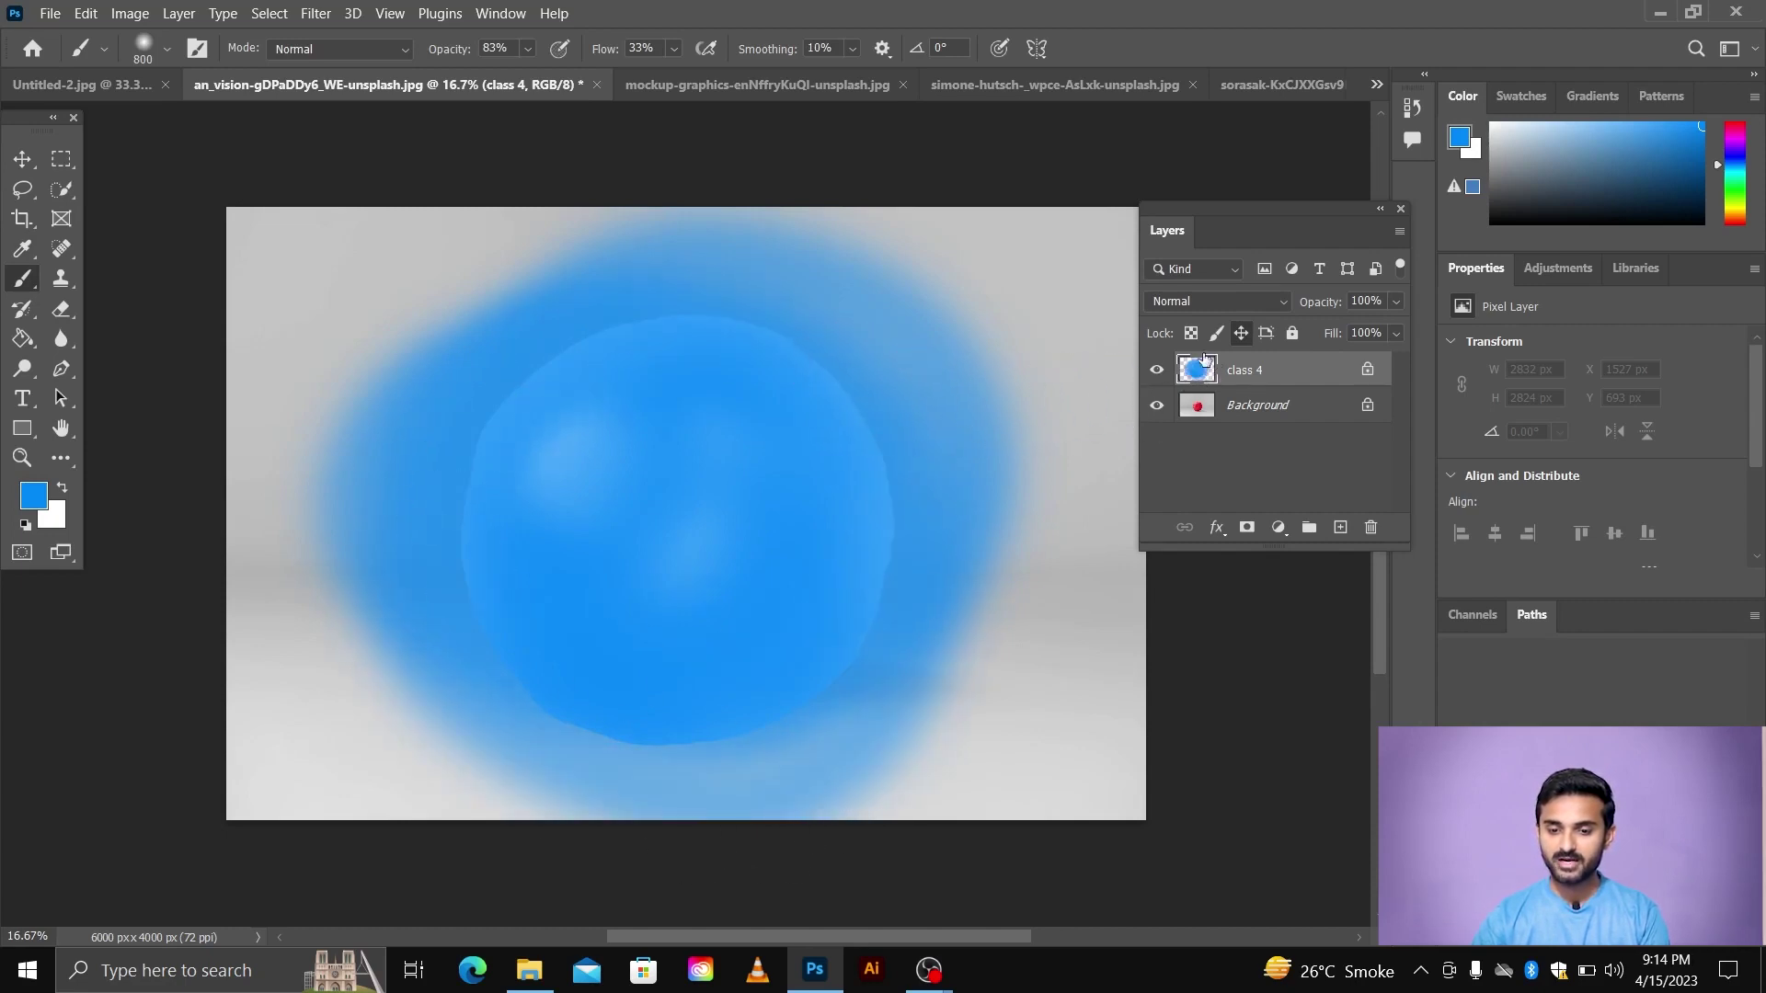
mouse_move(1013, 374)
left_mouse_down()
mouse_move(453, 315)
mouse_move(933, 623)
mouse_move(157, 505)
mouse_move(497, 284)
mouse_move(500, 323)
left_mouse_up()
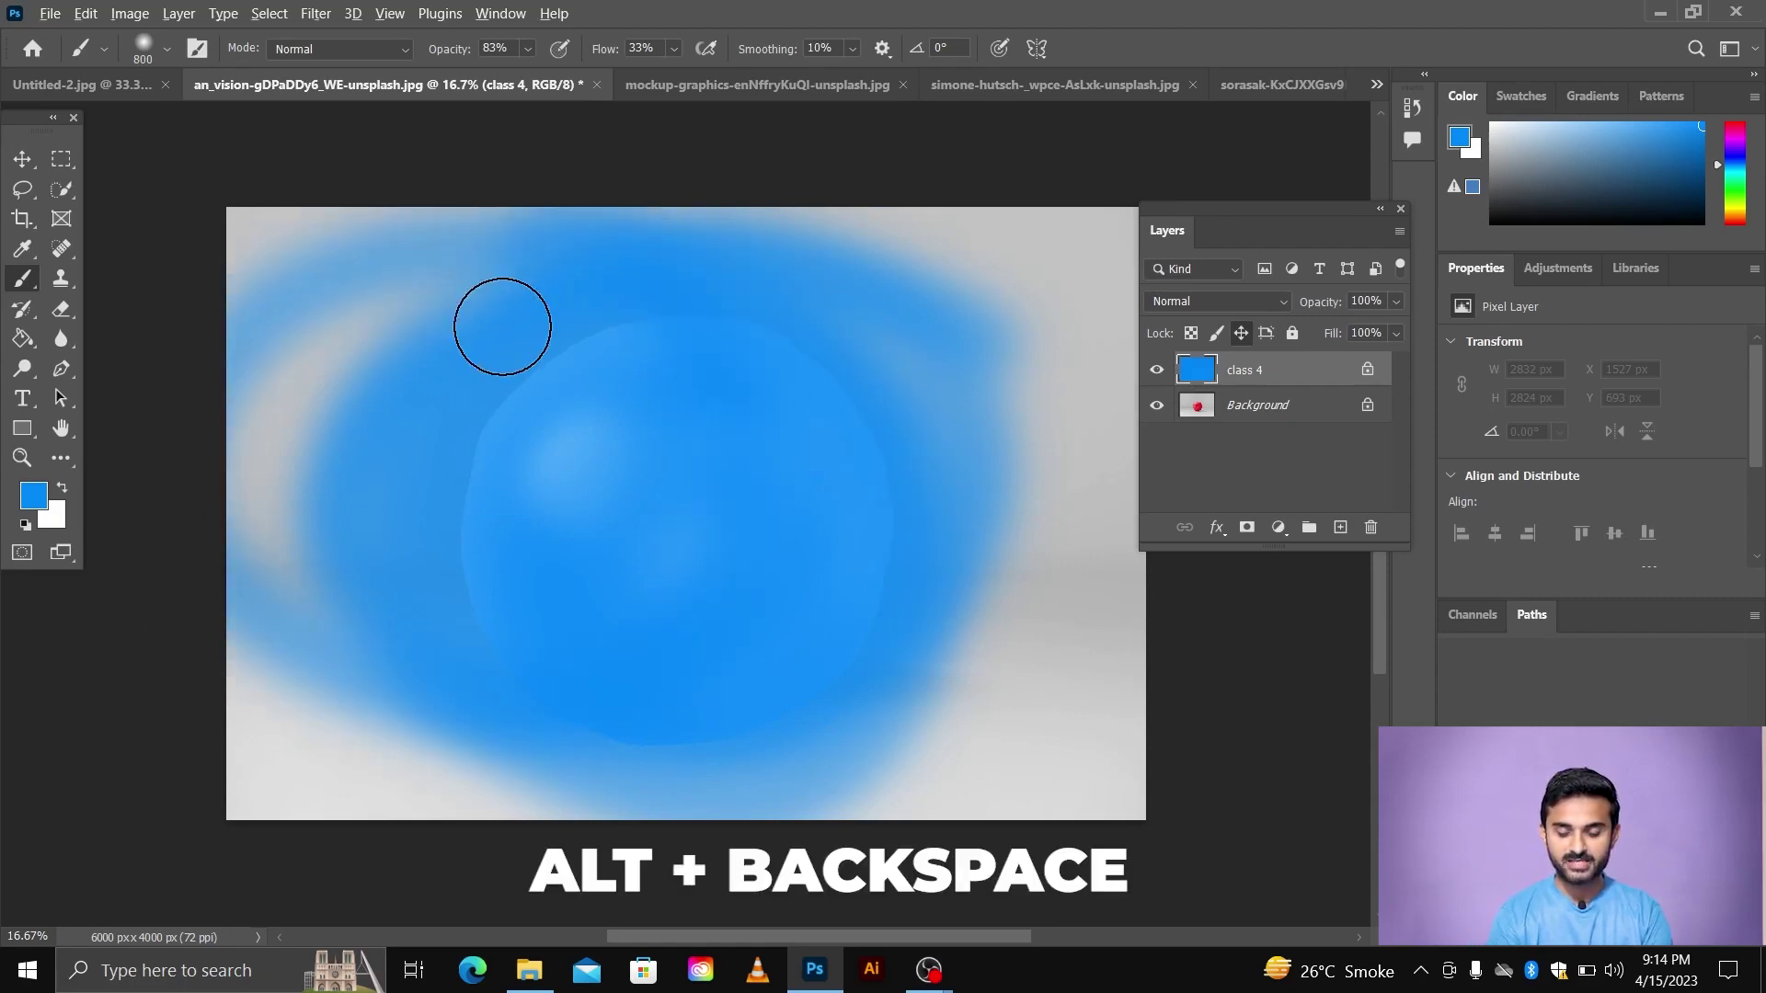
key("alt+BackSpace")
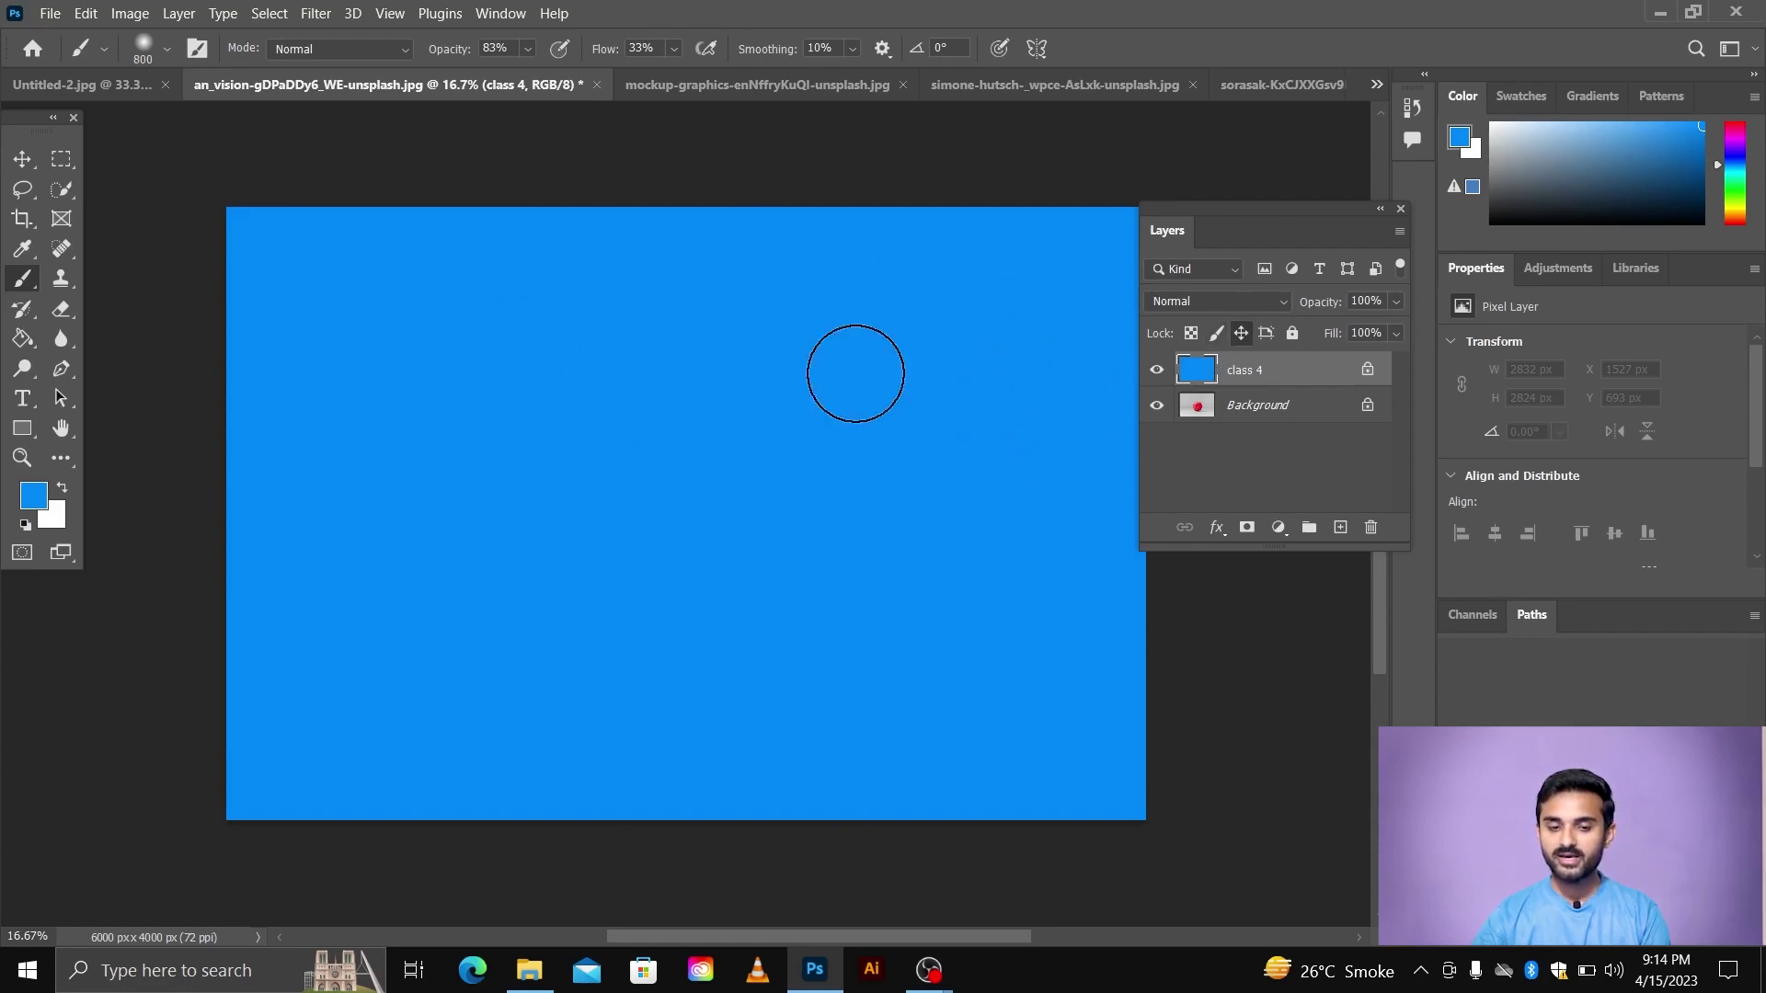
- Undo back to the 1738 × 1734 px blue ball and lock class 4's artboard nesting
left_click(24, 160)
left_click(633, 459)
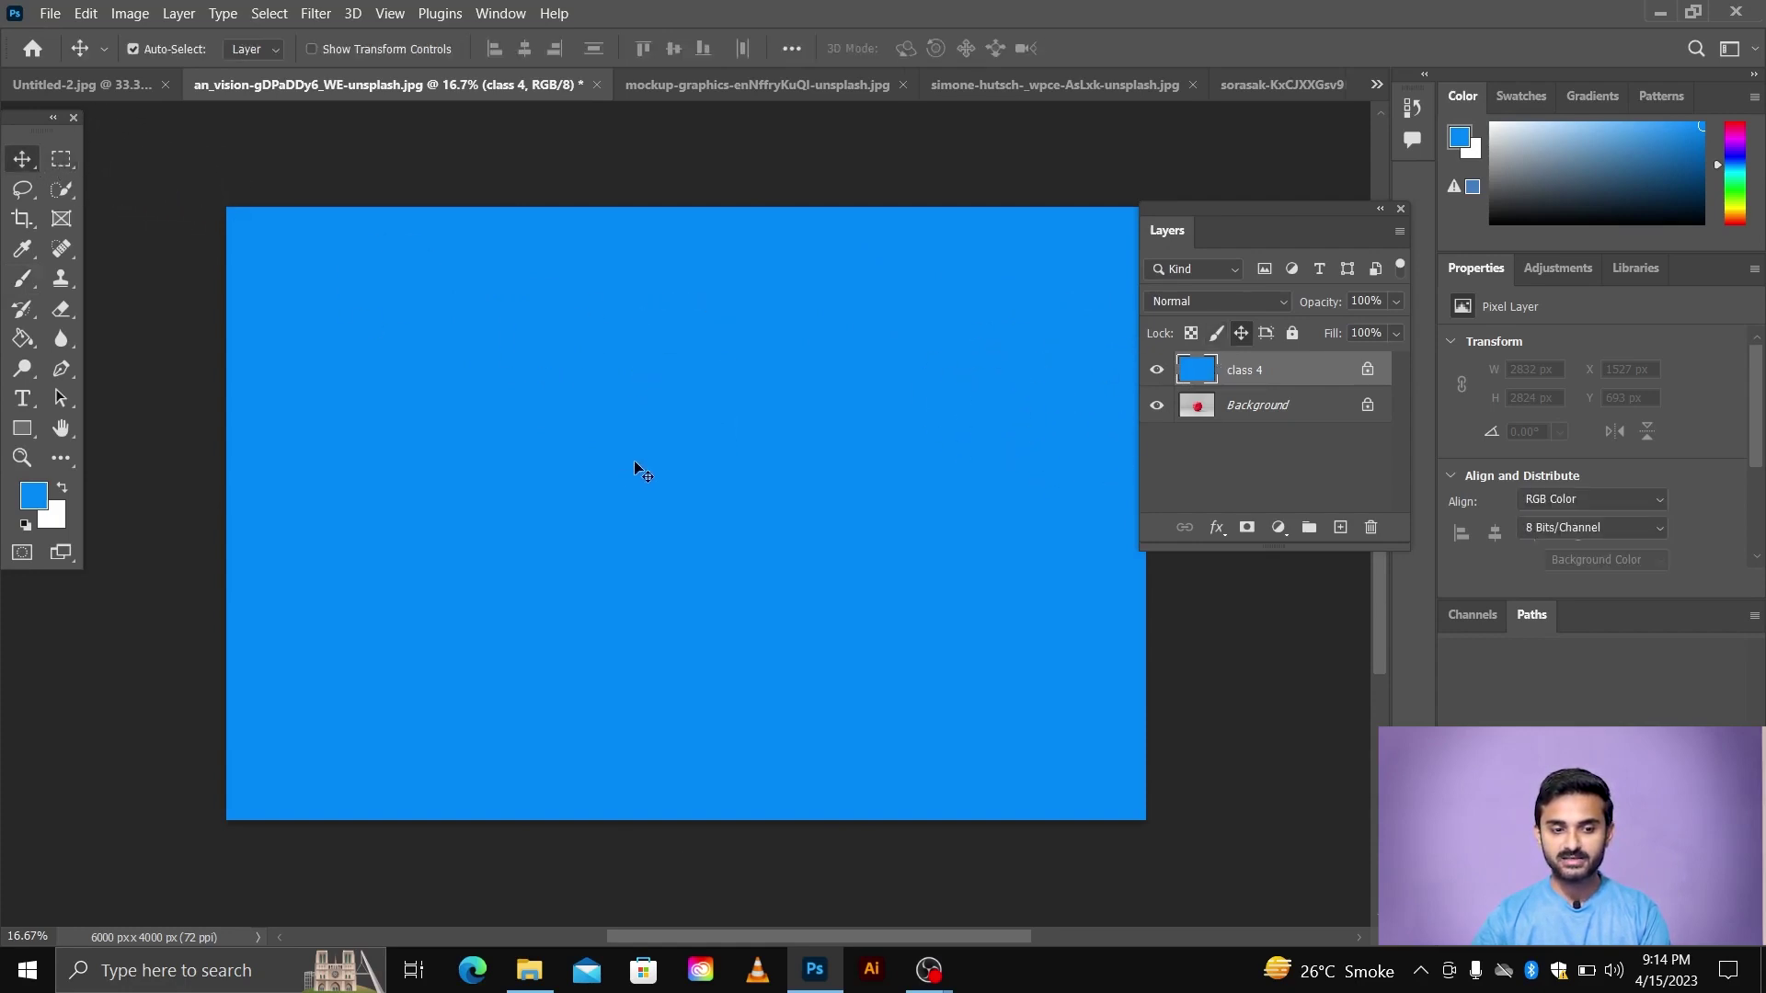
key("ctrl")
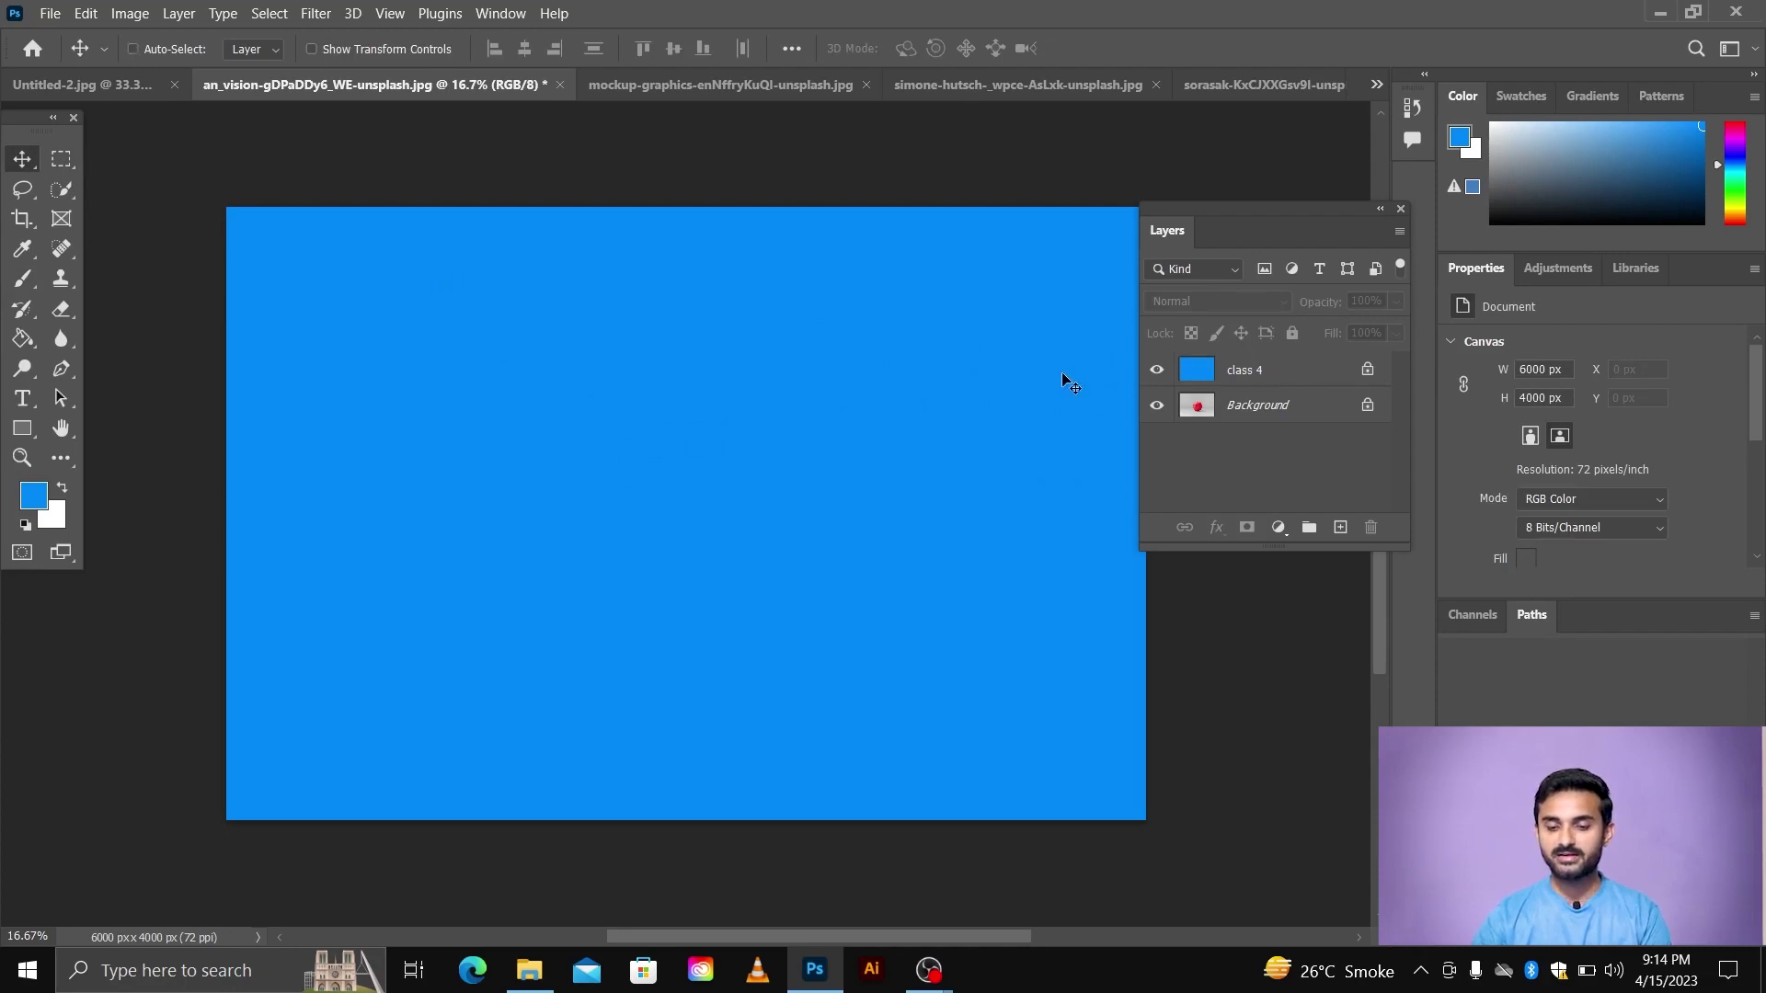
key("ctrl+z")
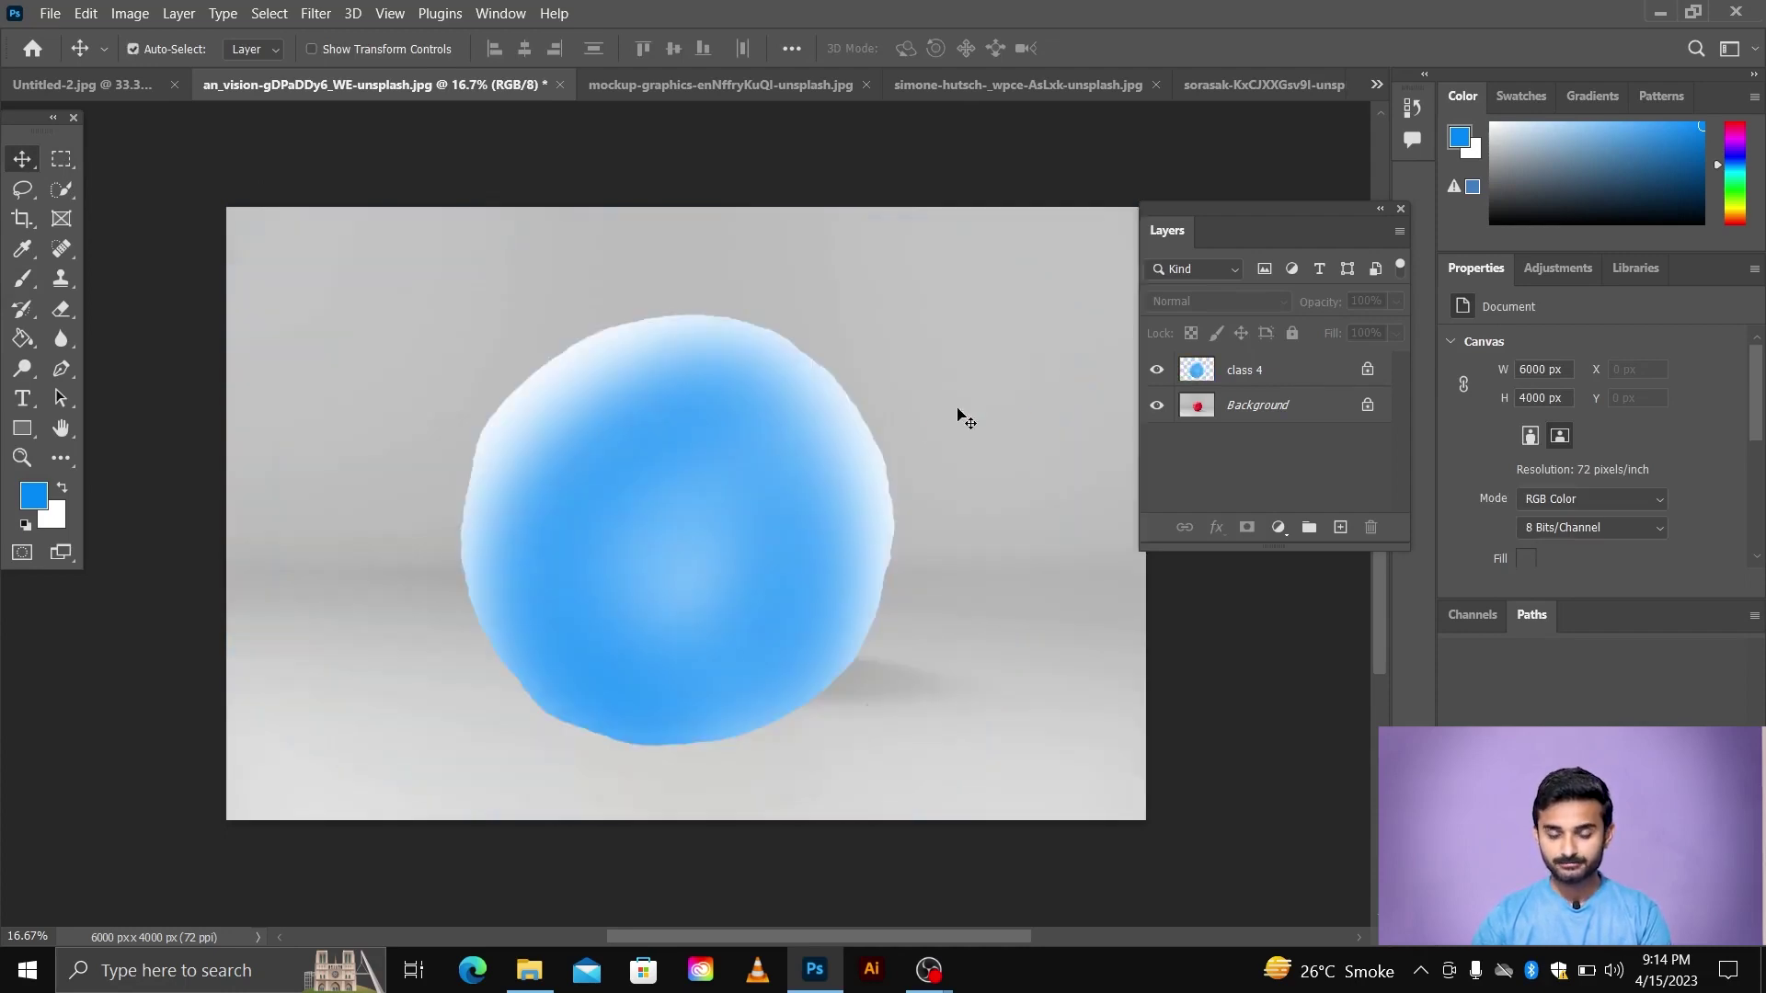
key("ctrl+z")
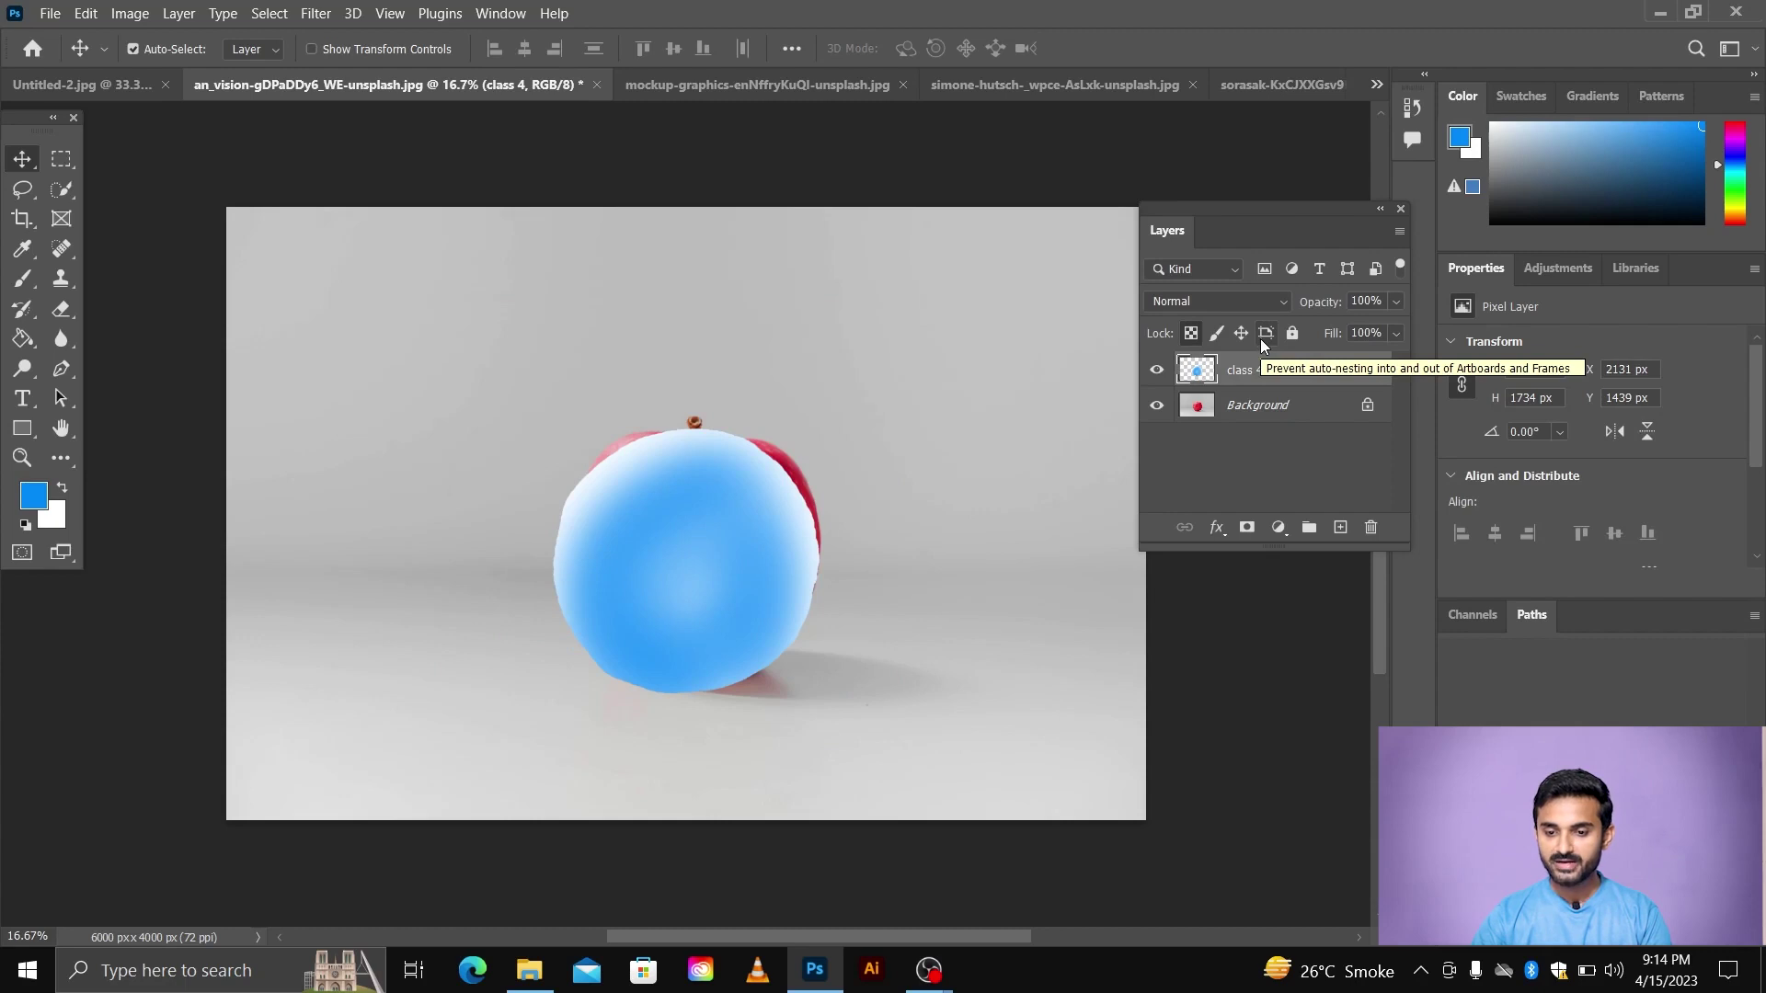
left_click(1264, 336)
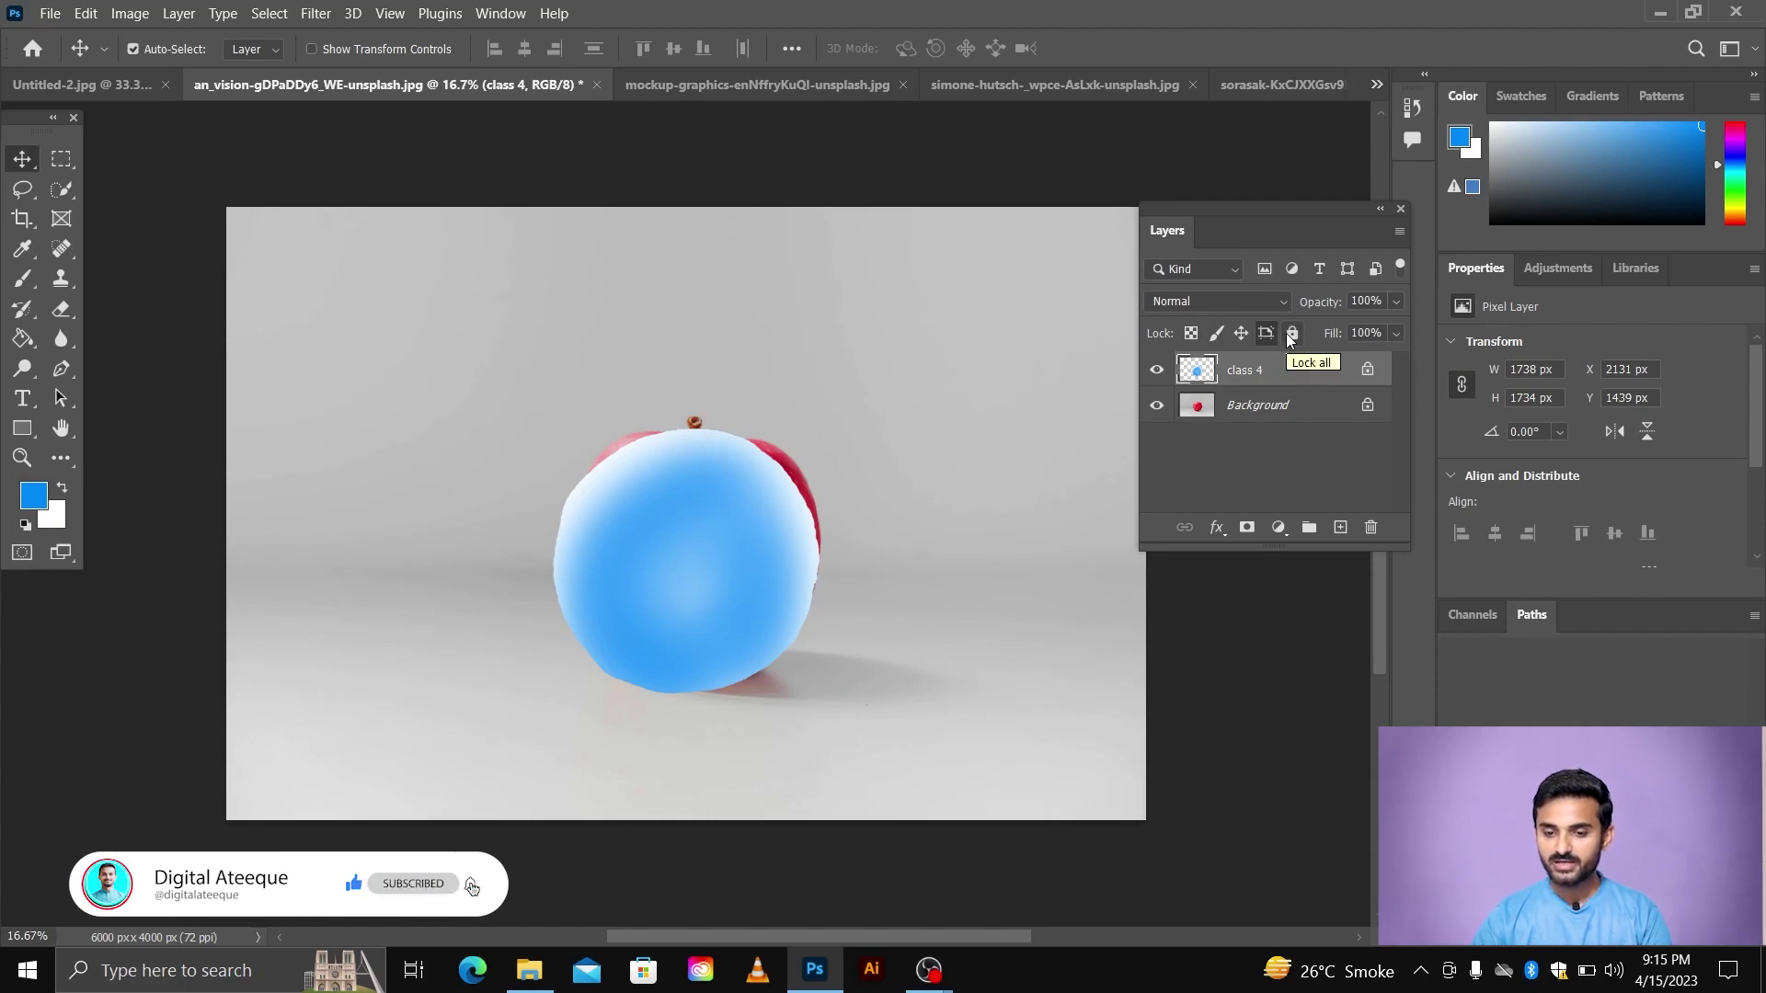
- Fully lock class 4, confirm the blob can't be moved, then remove the full lock
left_click(1291, 334)
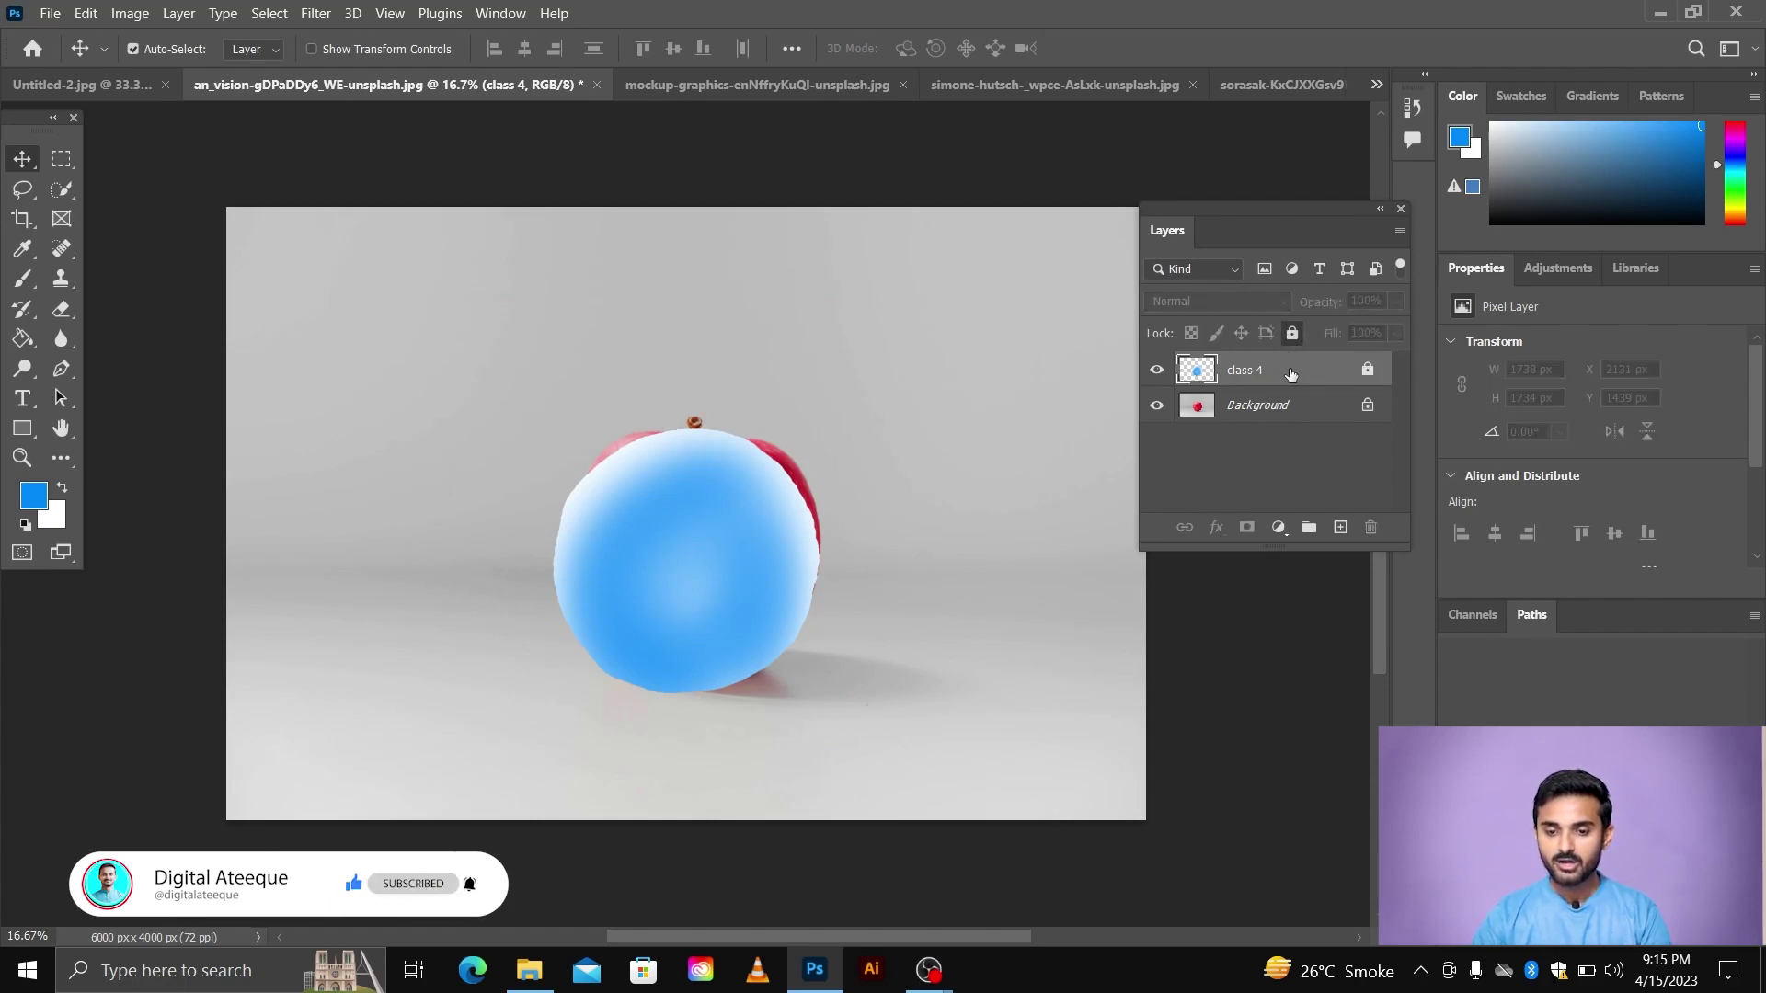
left_click(669, 662)
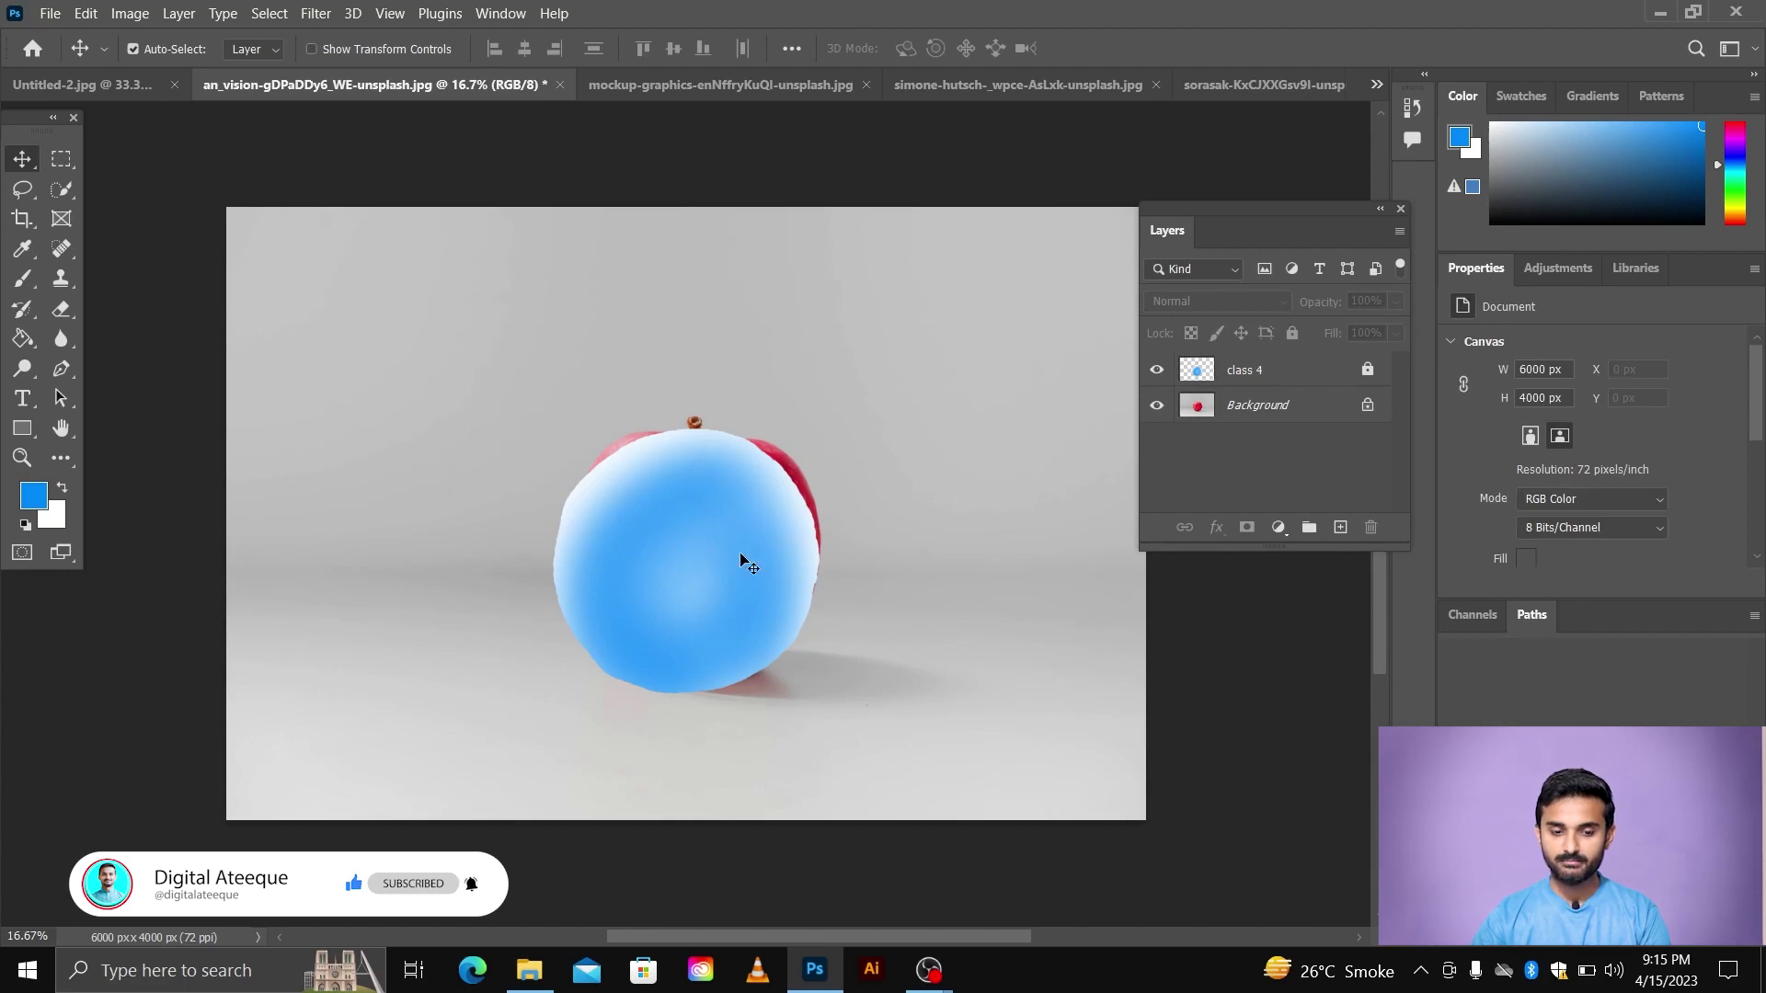
left_click(1237, 373)
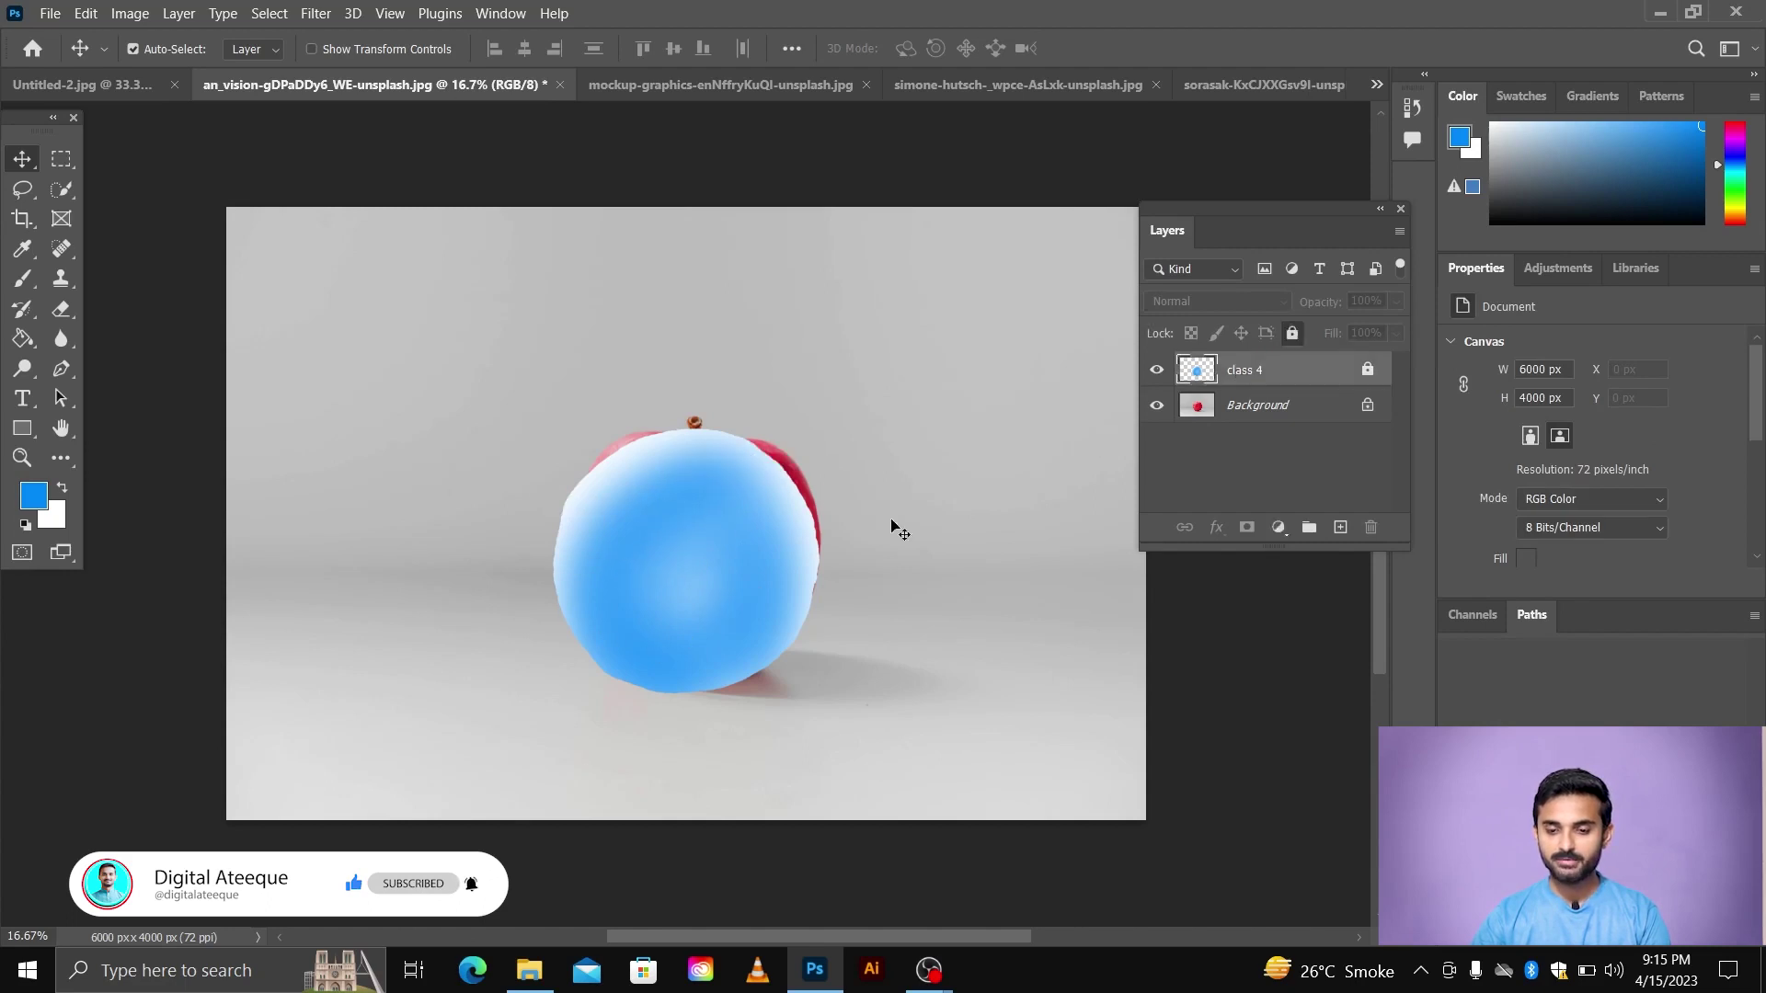
left_click_drag(718, 529, 730, 560)
left_click_drag(690, 464, 611, 538)
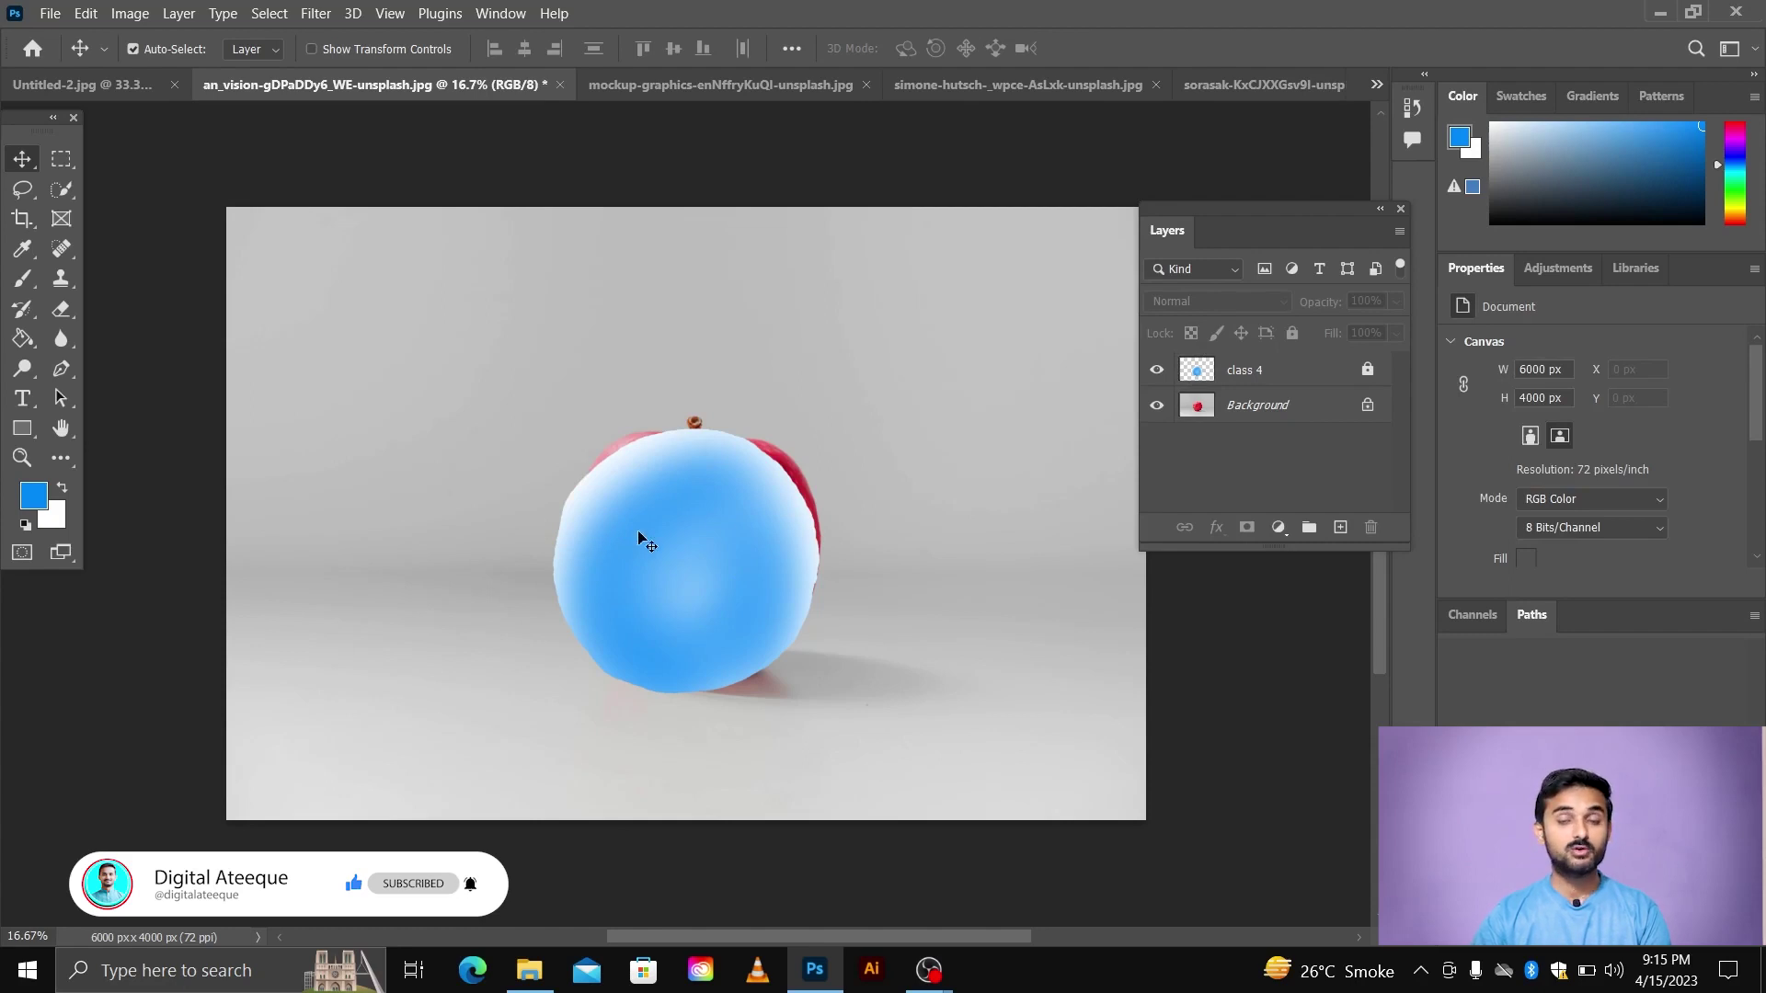
left_click(1255, 375)
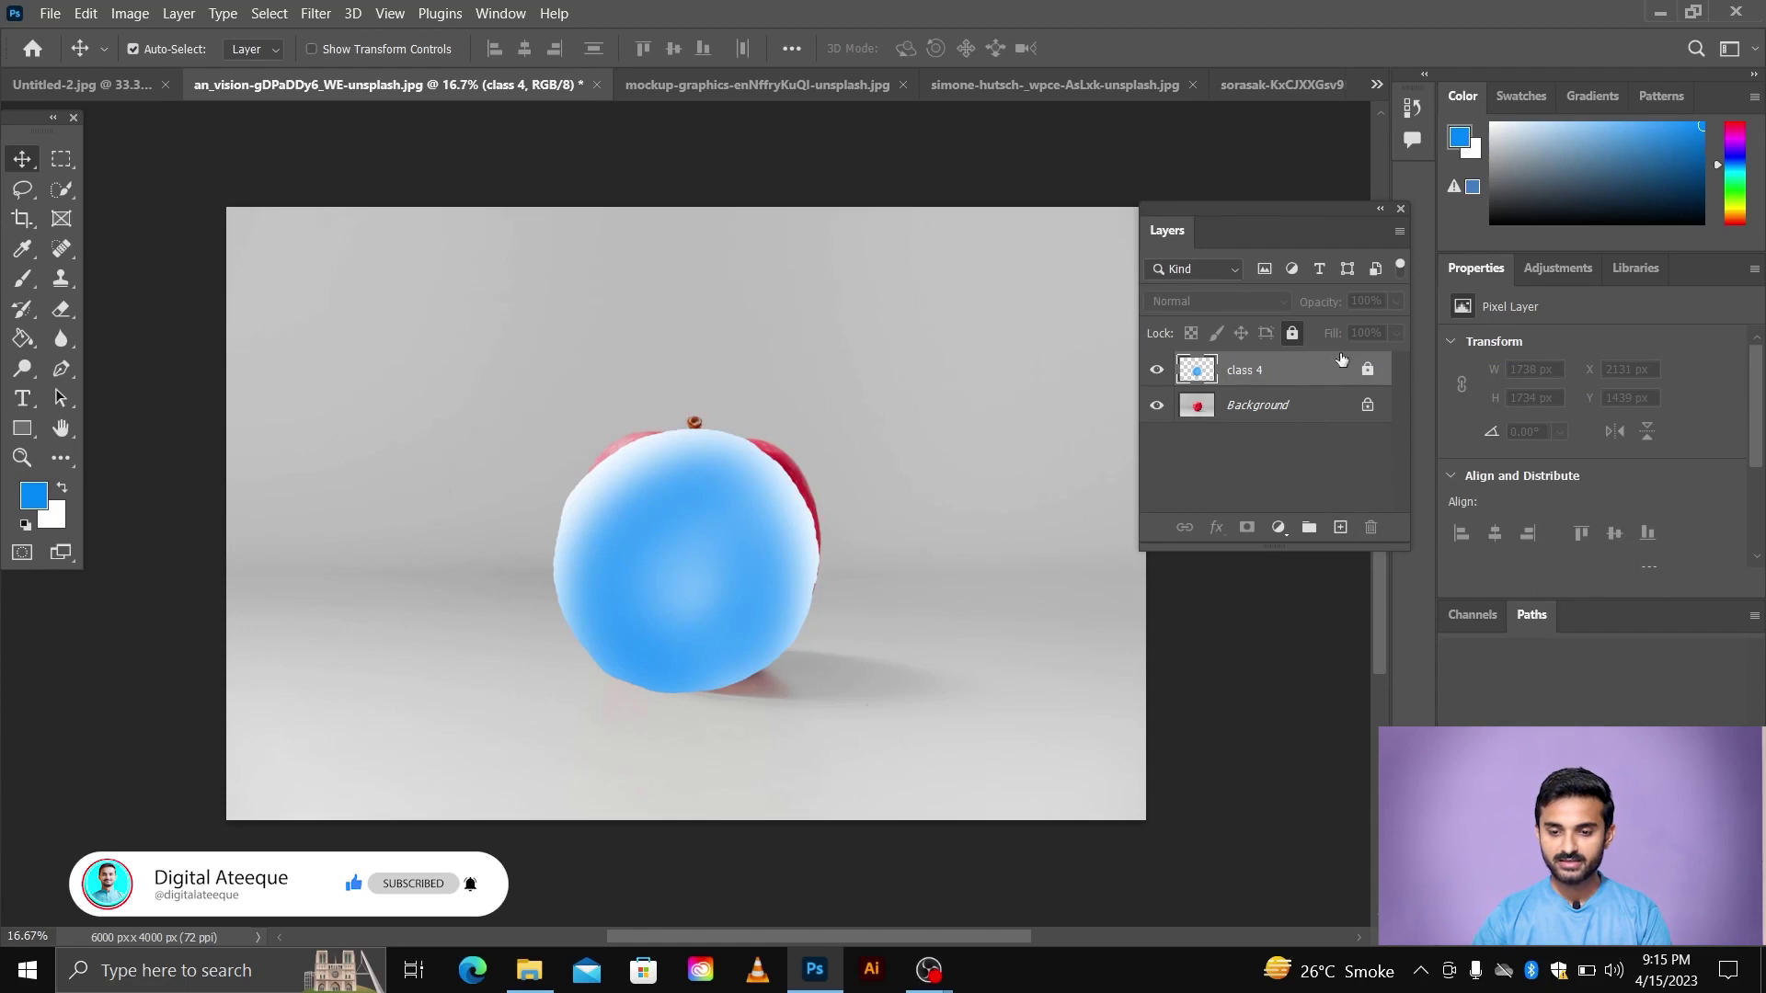
left_click(1292, 334)
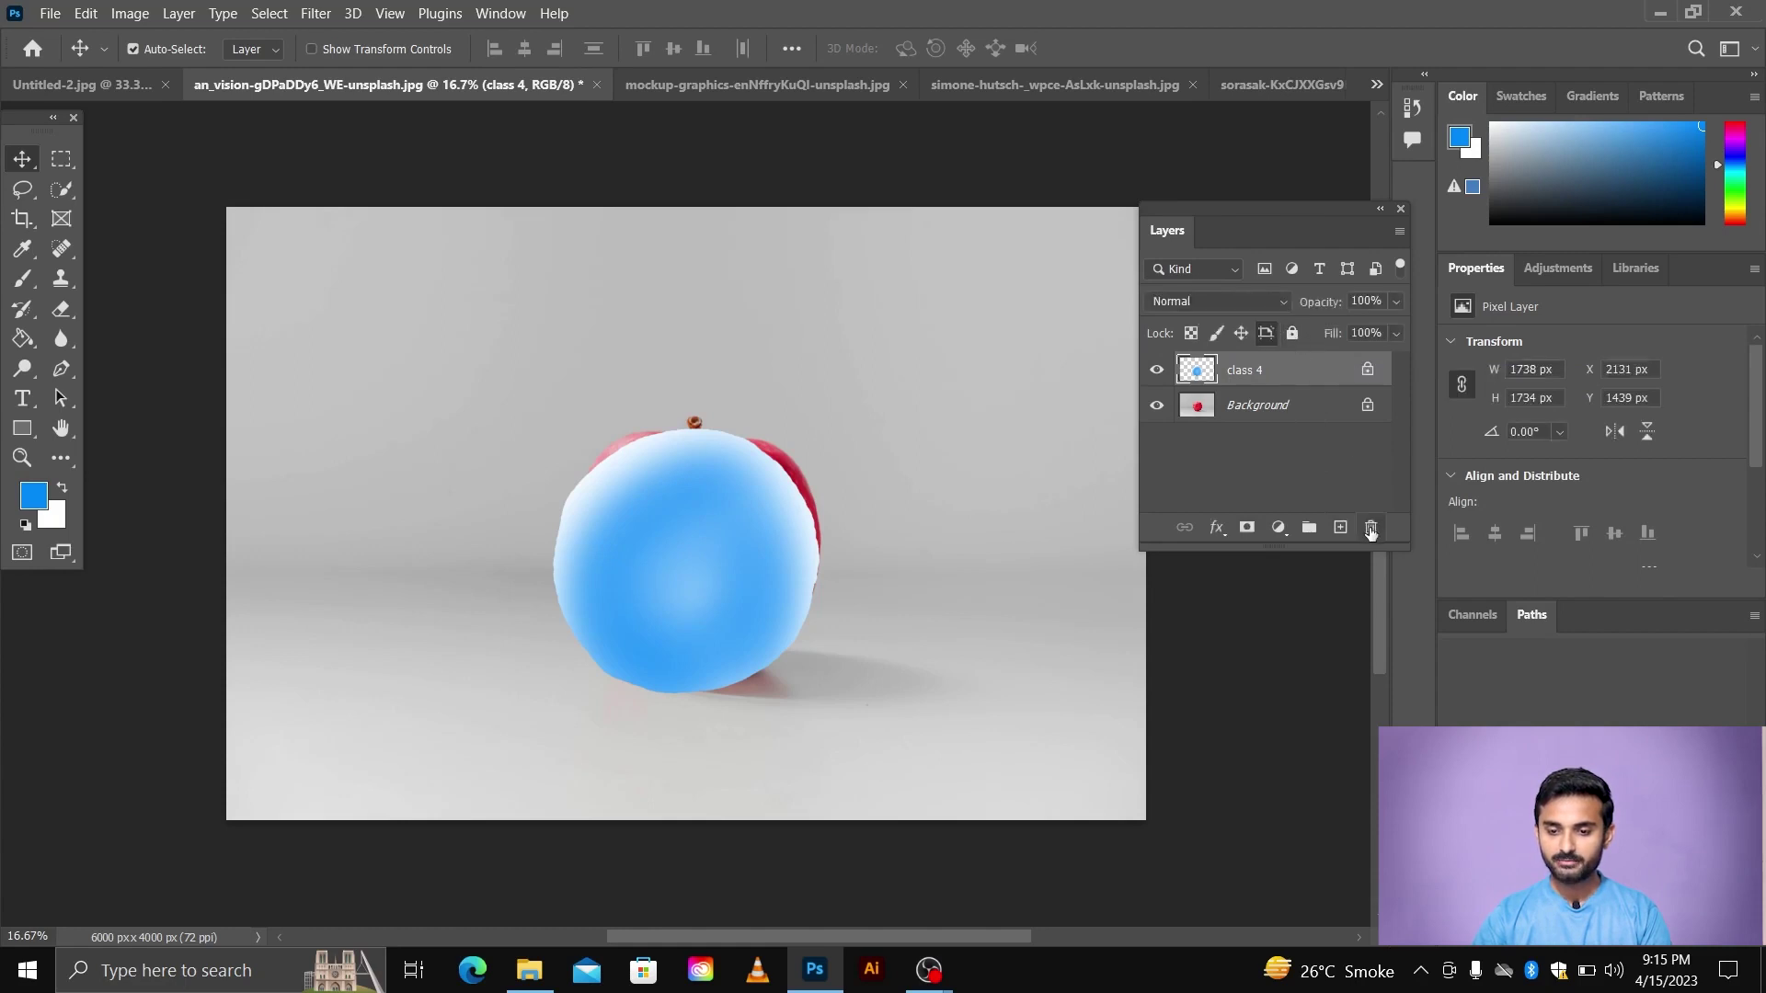
- Clear class 4's nesting lock, try Opacity (43%) and Fill, then delete the layer
left_click(1267, 333)
left_click(1394, 303)
mouse_move(1371, 328)
left_mouse_down()
mouse_move(1336, 333)
mouse_move(1400, 329)
left_mouse_up()
left_click(1394, 334)
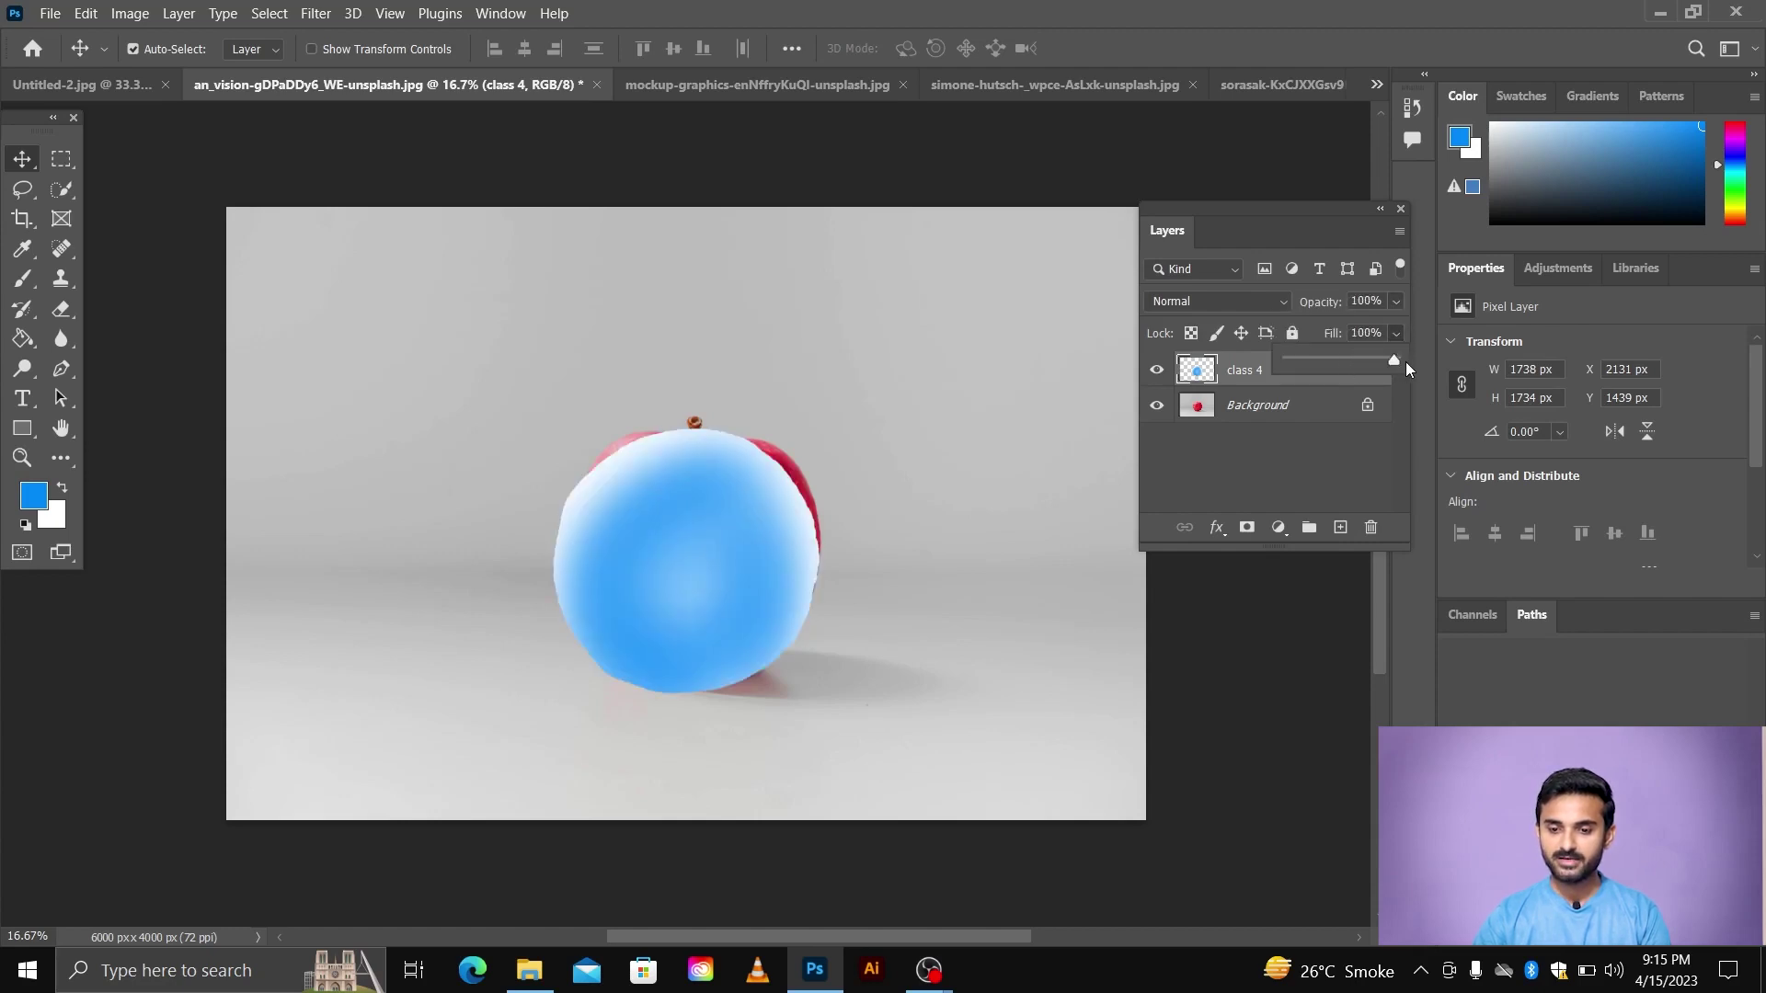
left_click(1371, 527)
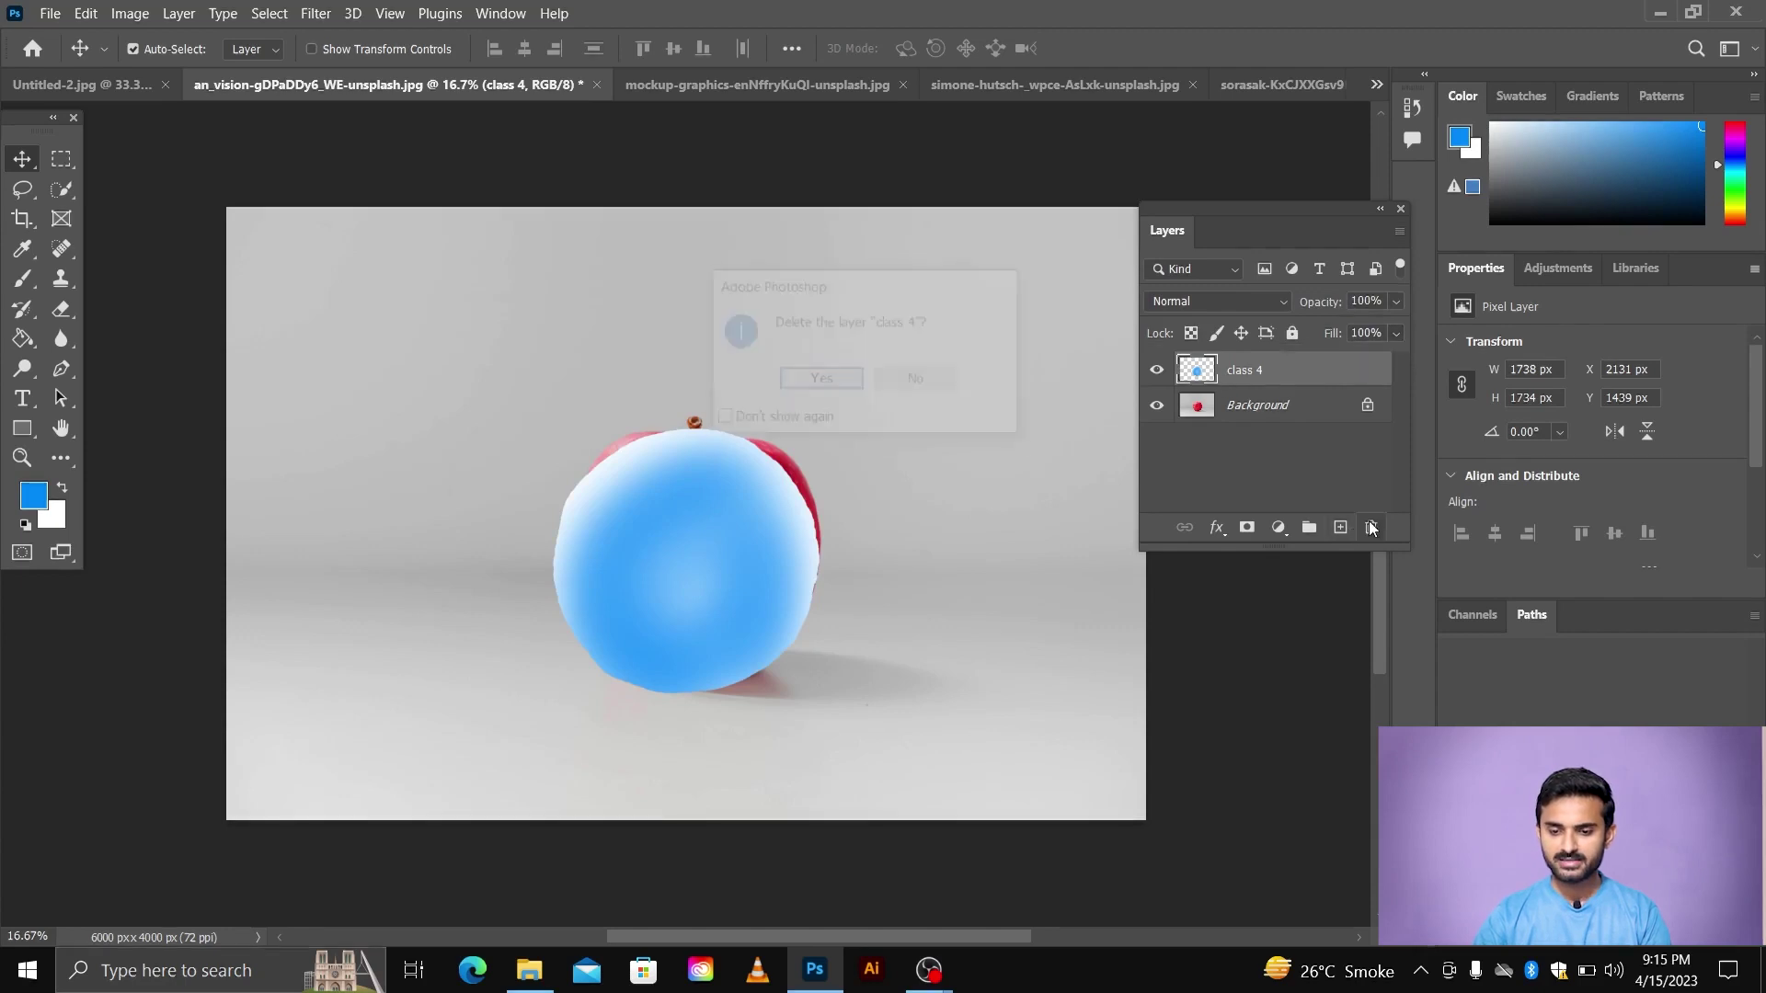
left_click(805, 378)
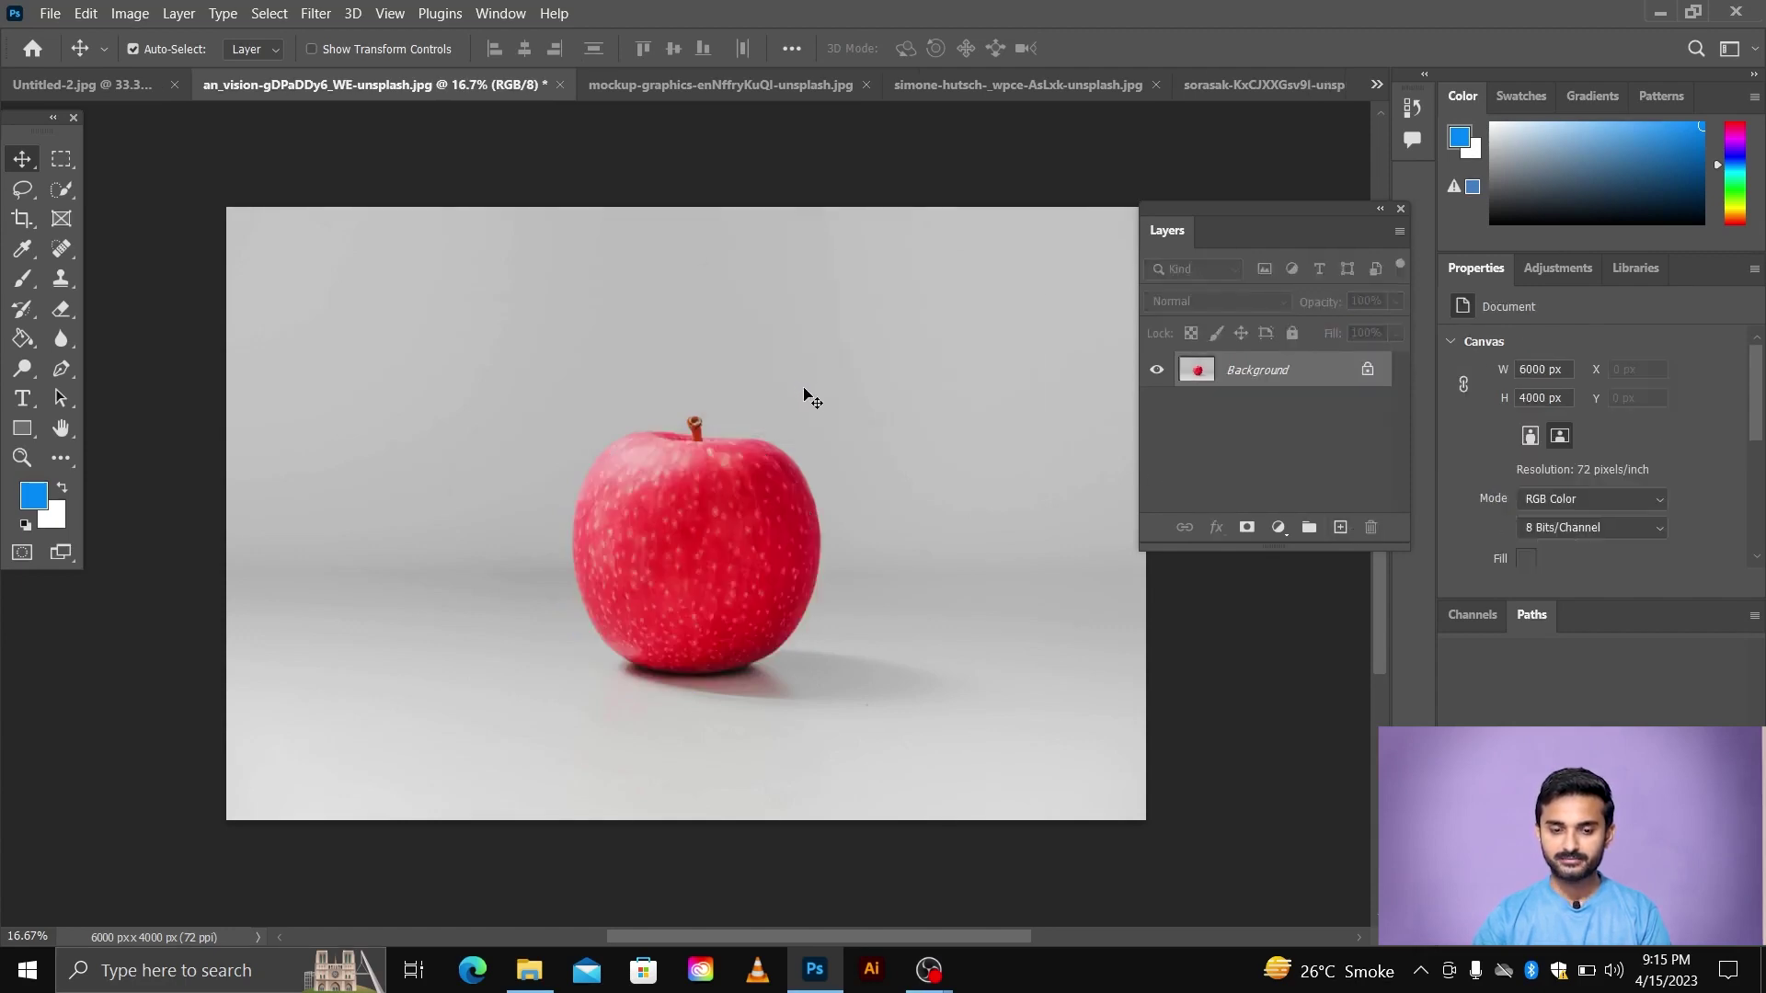
- Cycle through the document tabs to reach the Untitled-2.jpg mandala document
left_click(981, 83)
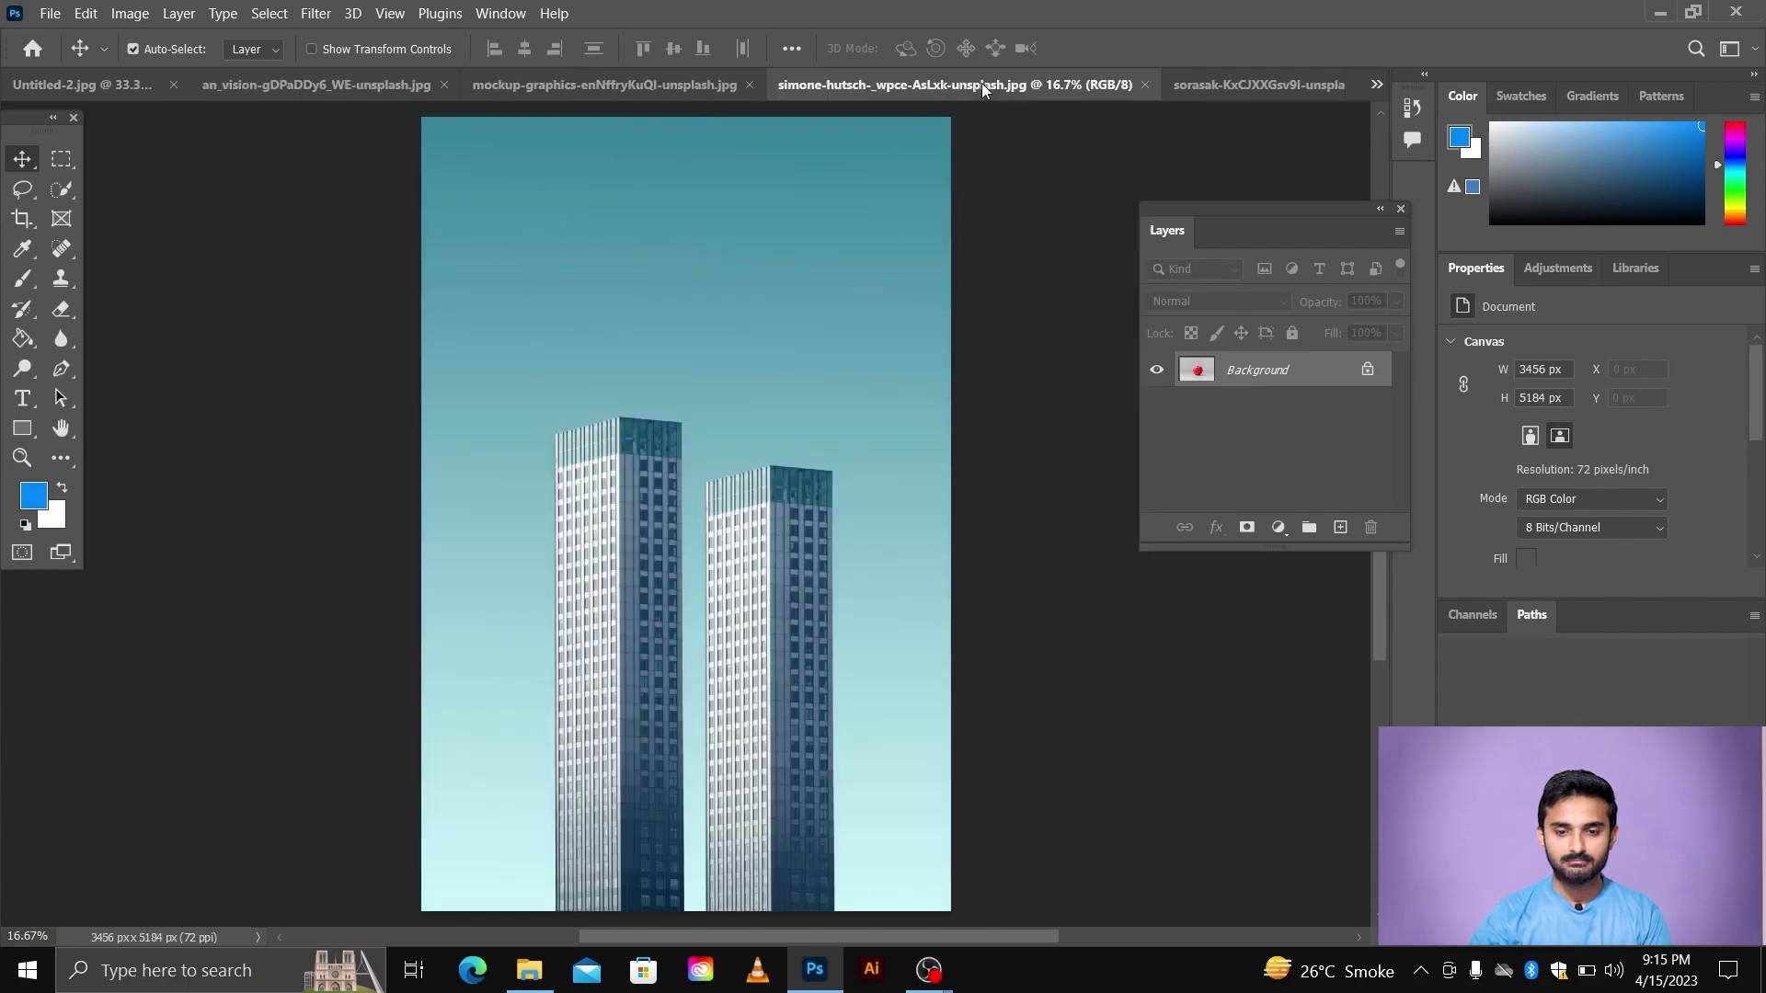
left_click(1218, 90)
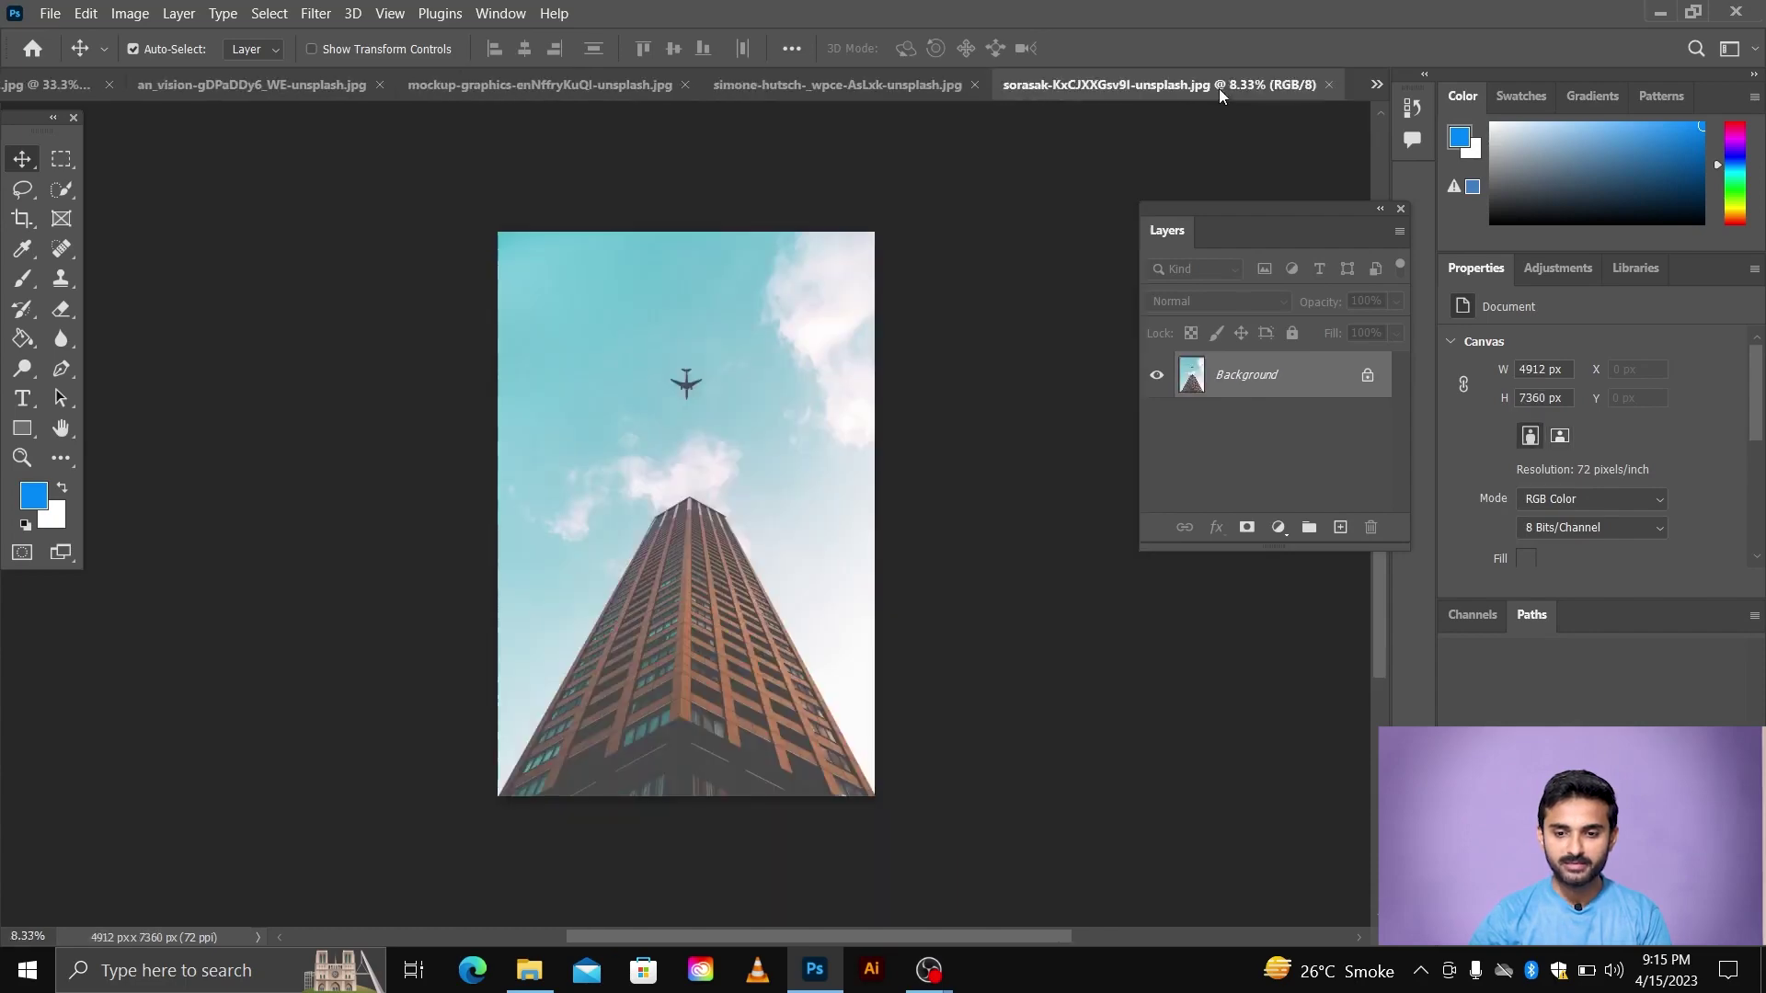
left_click(291, 89)
left_click(25, 83)
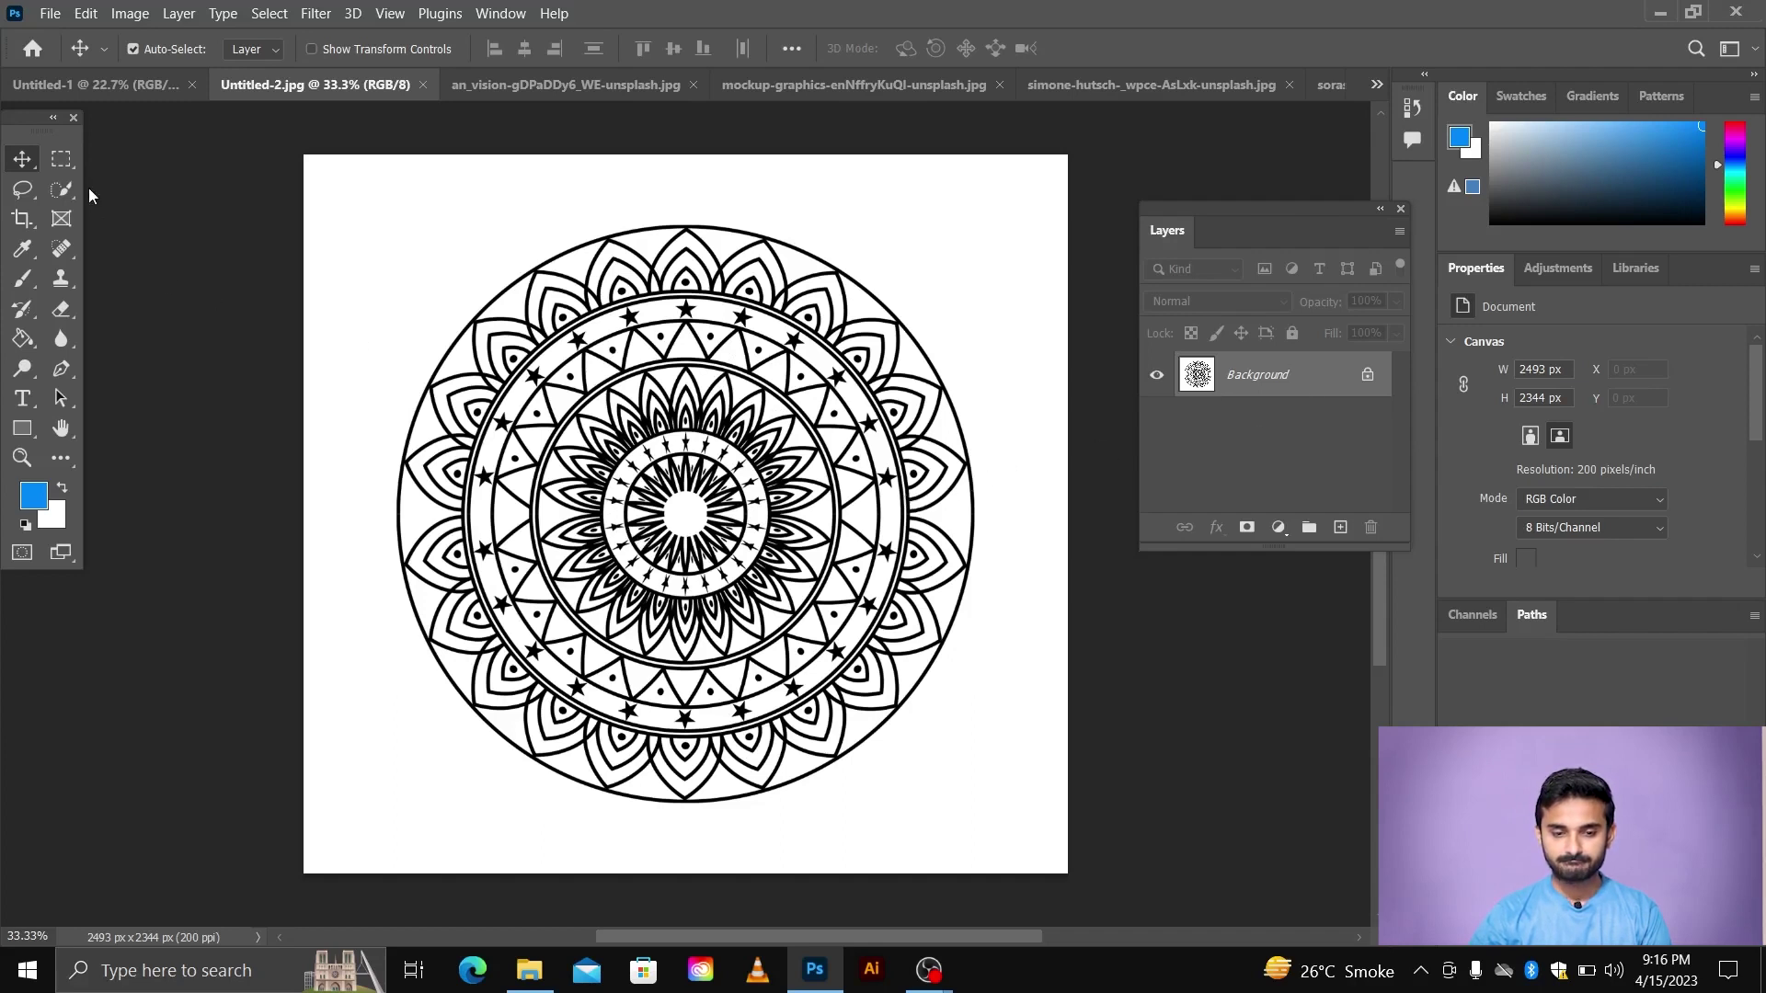
- Select and copy the entire mandala canvas, then paste it as Layer 1 in the apple photo
left_click(60, 158)
mouse_move(292, 153)
left_mouse_down()
mouse_move(1099, 919)
mouse_move(1084, 899)
left_mouse_up()
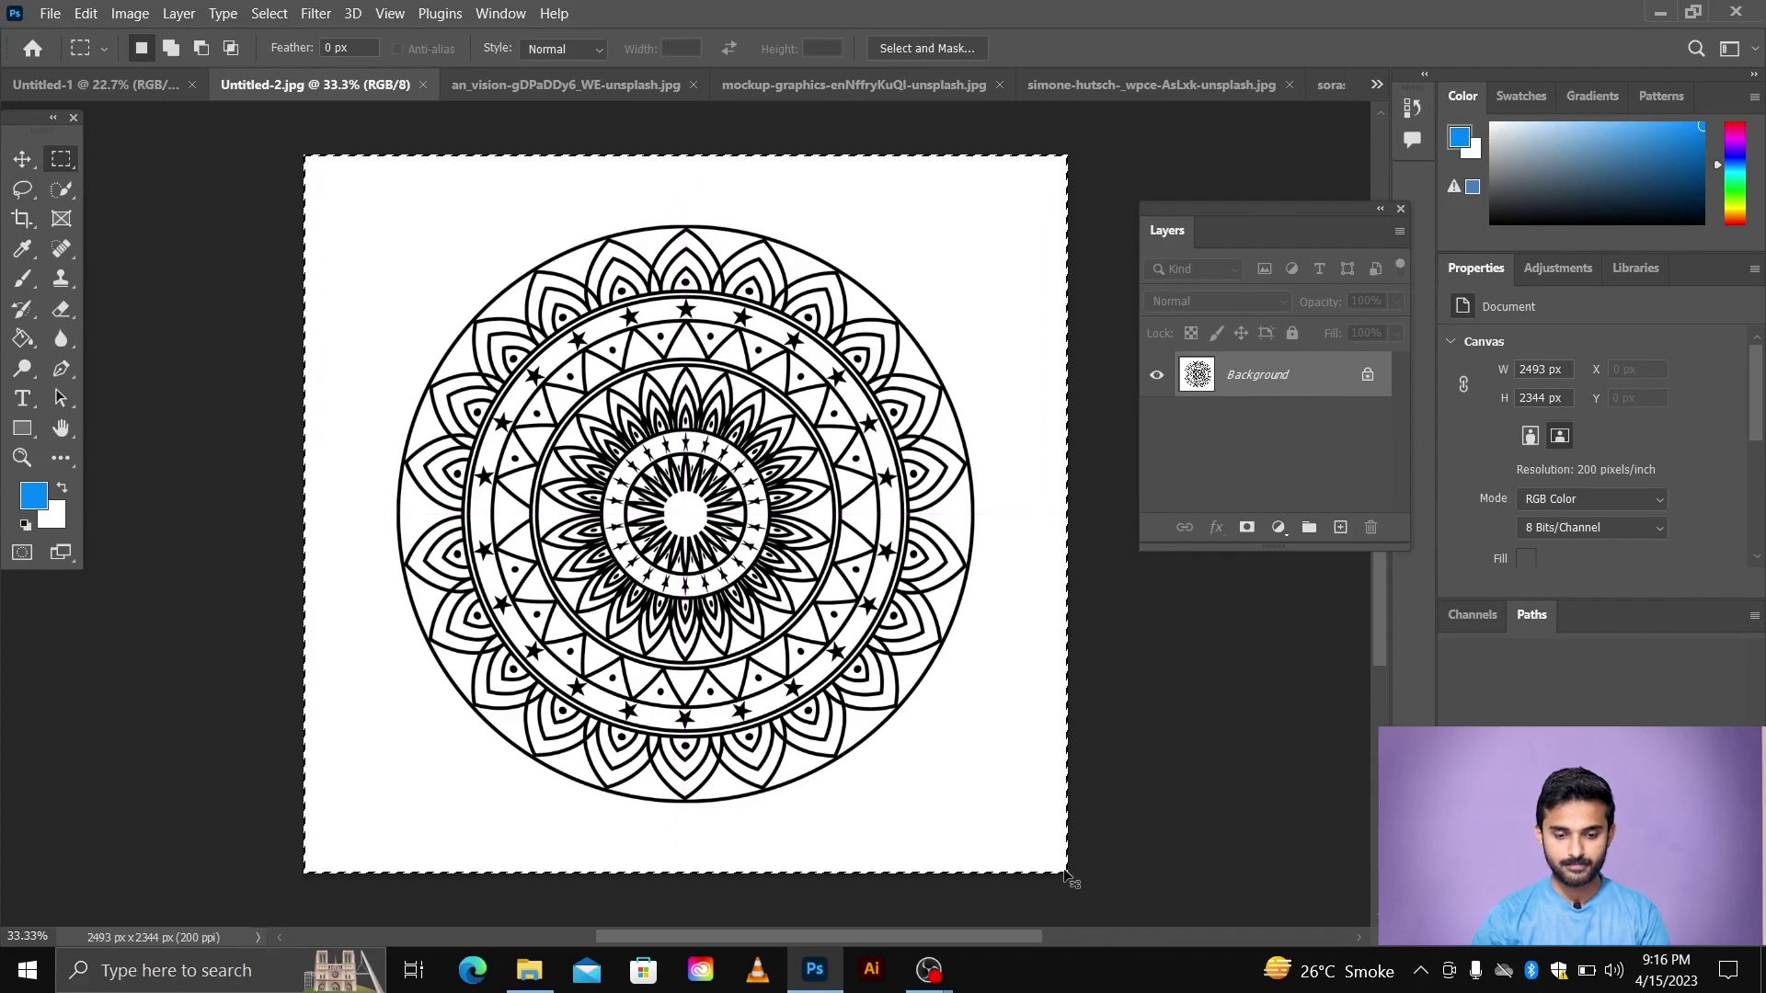
key("ctrl+c")
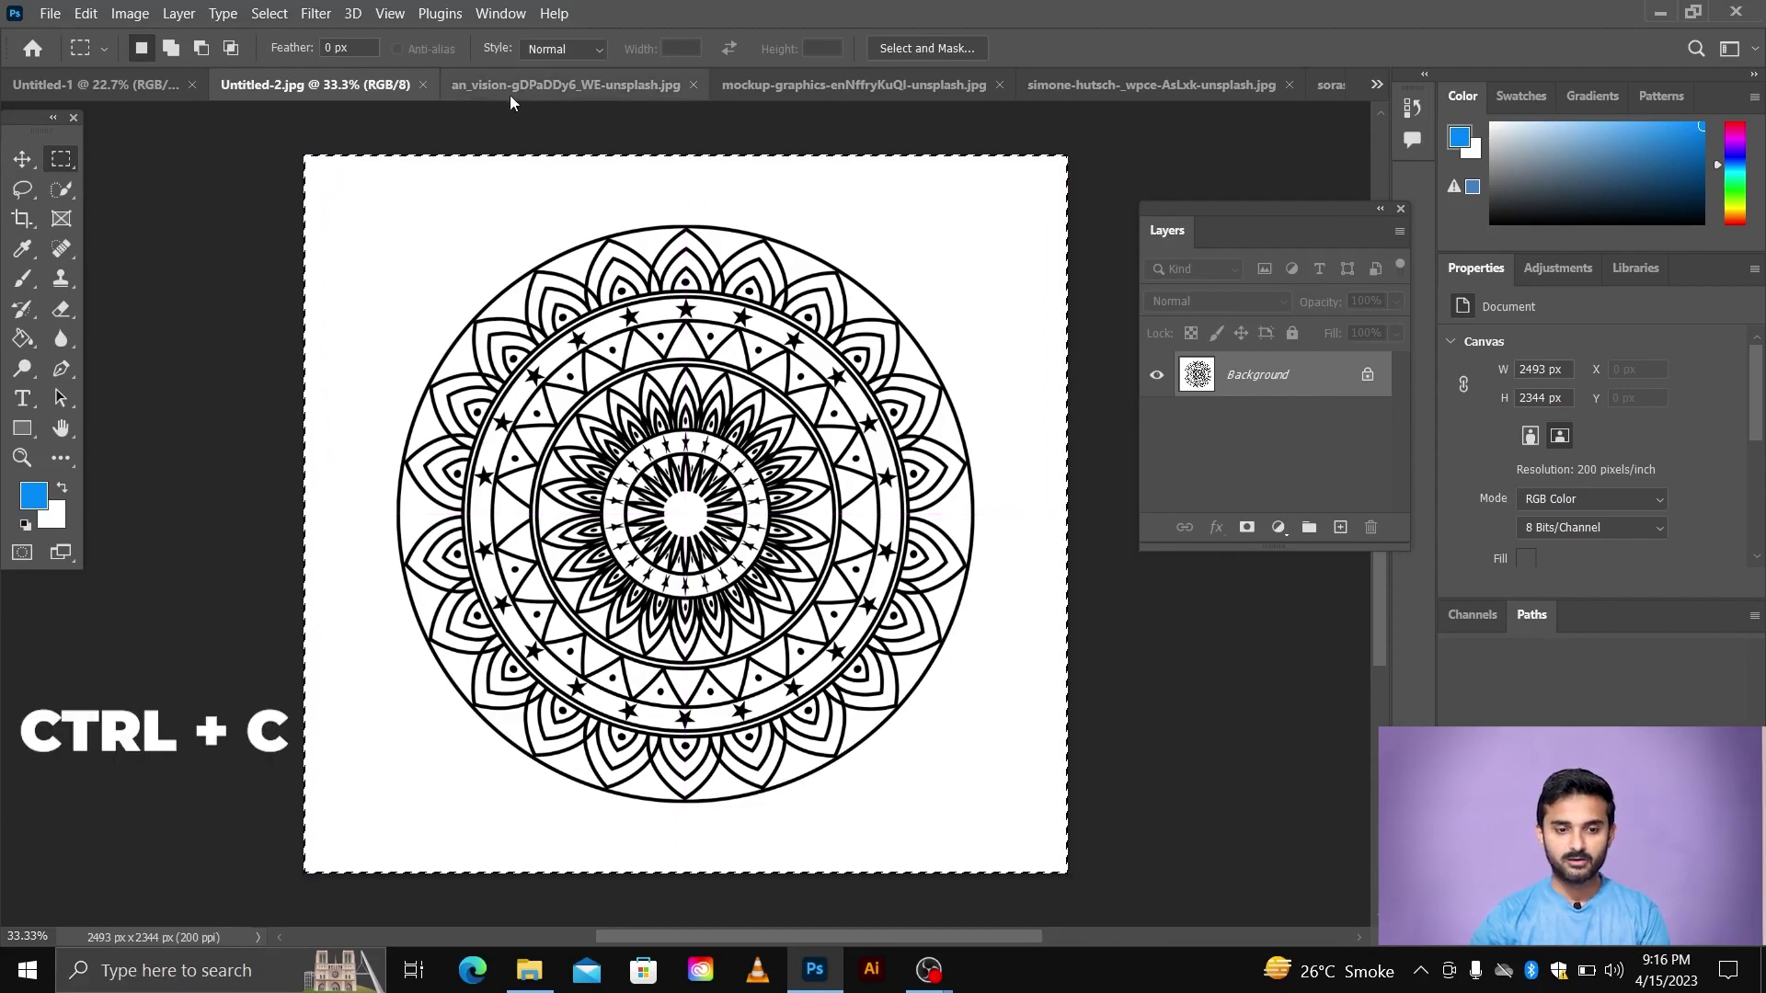
left_click(515, 91)
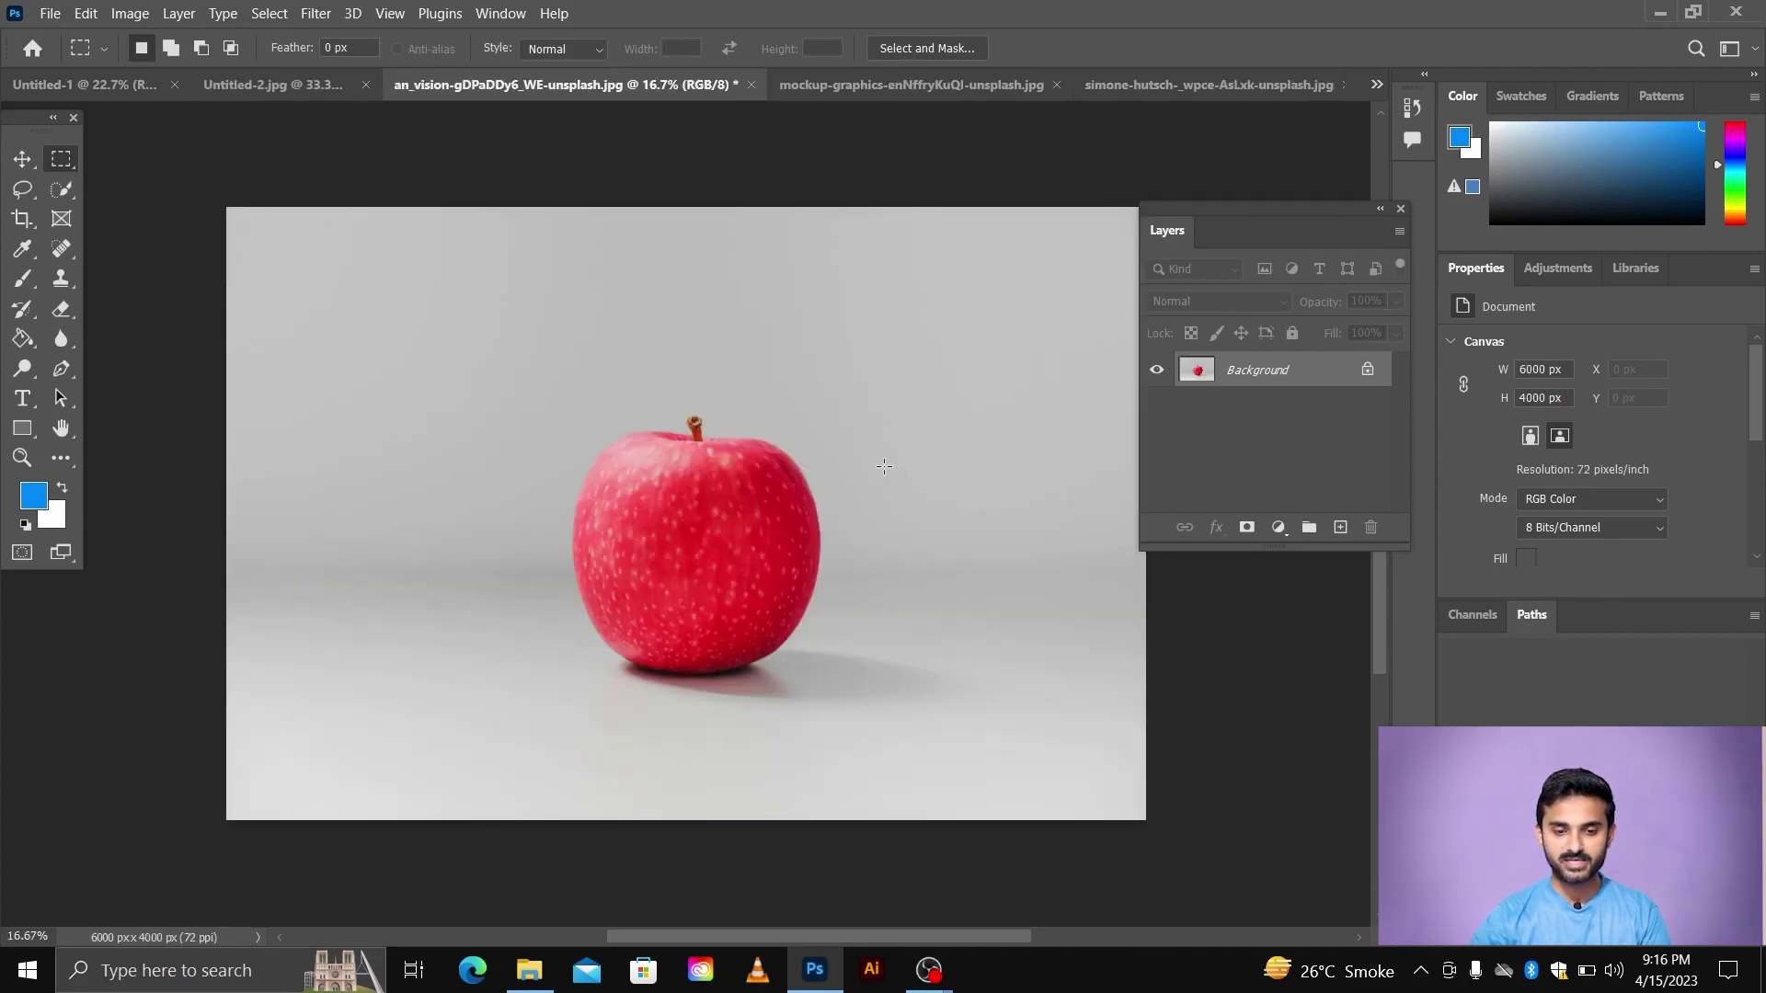
key("ctrl+v")
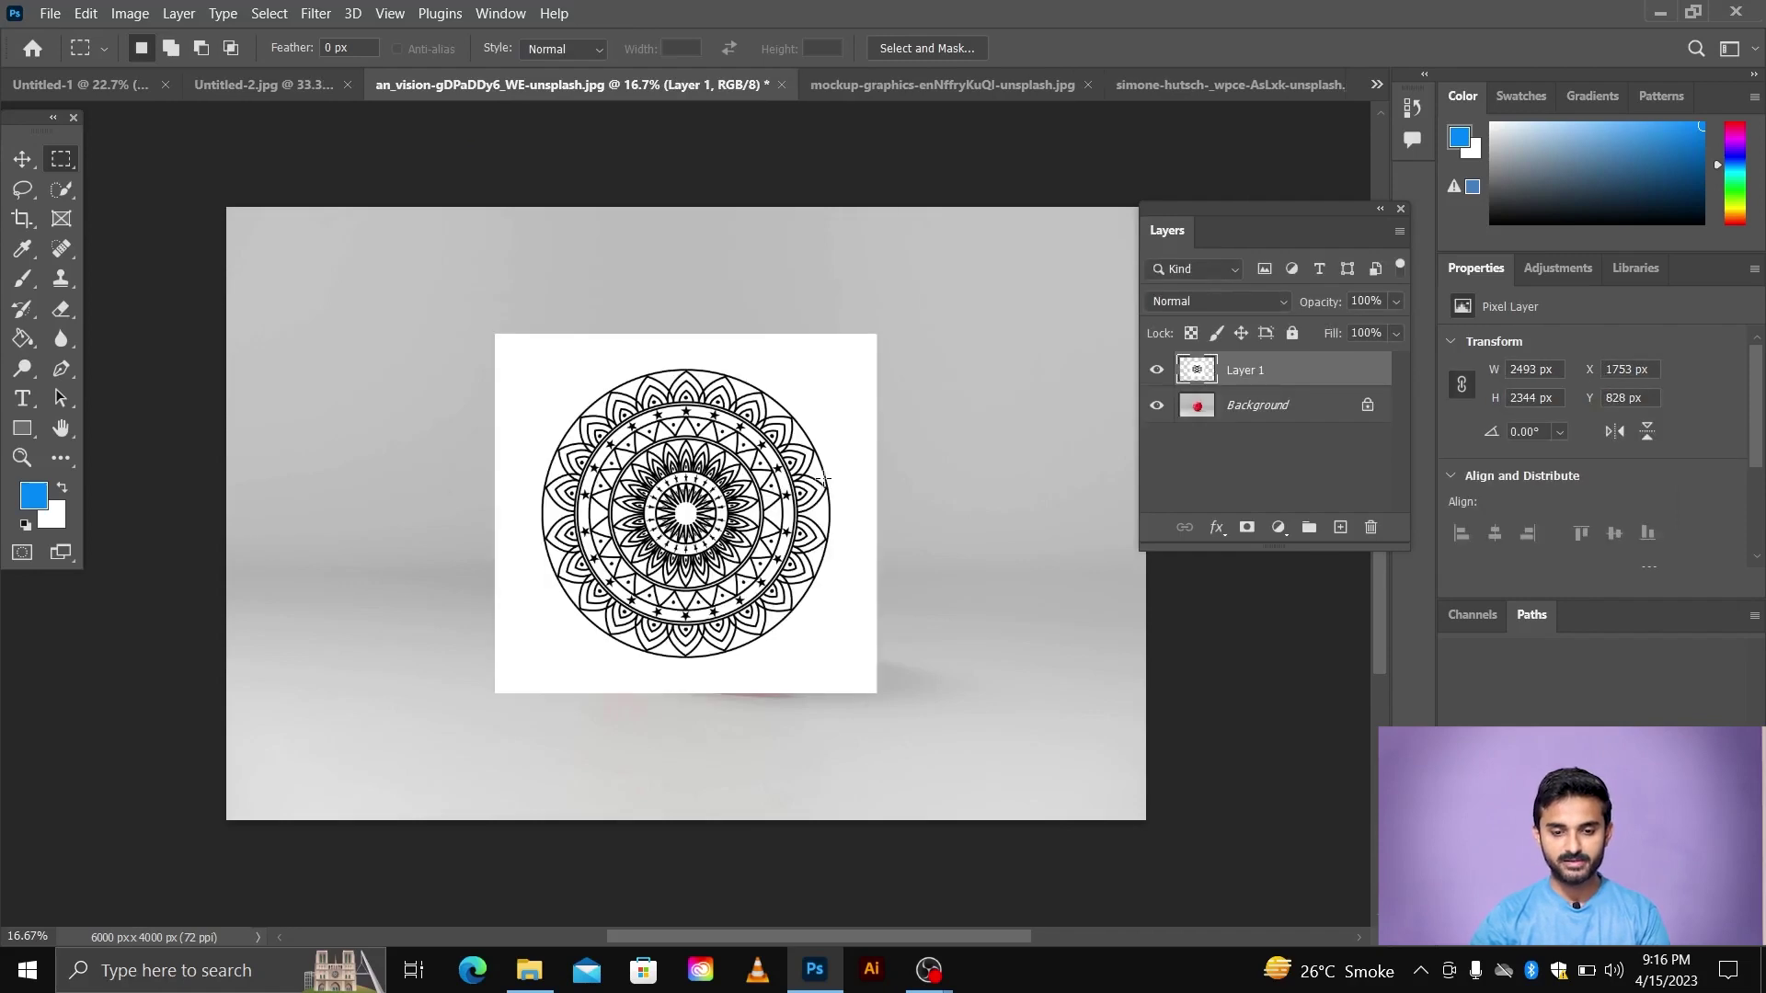
key("v")
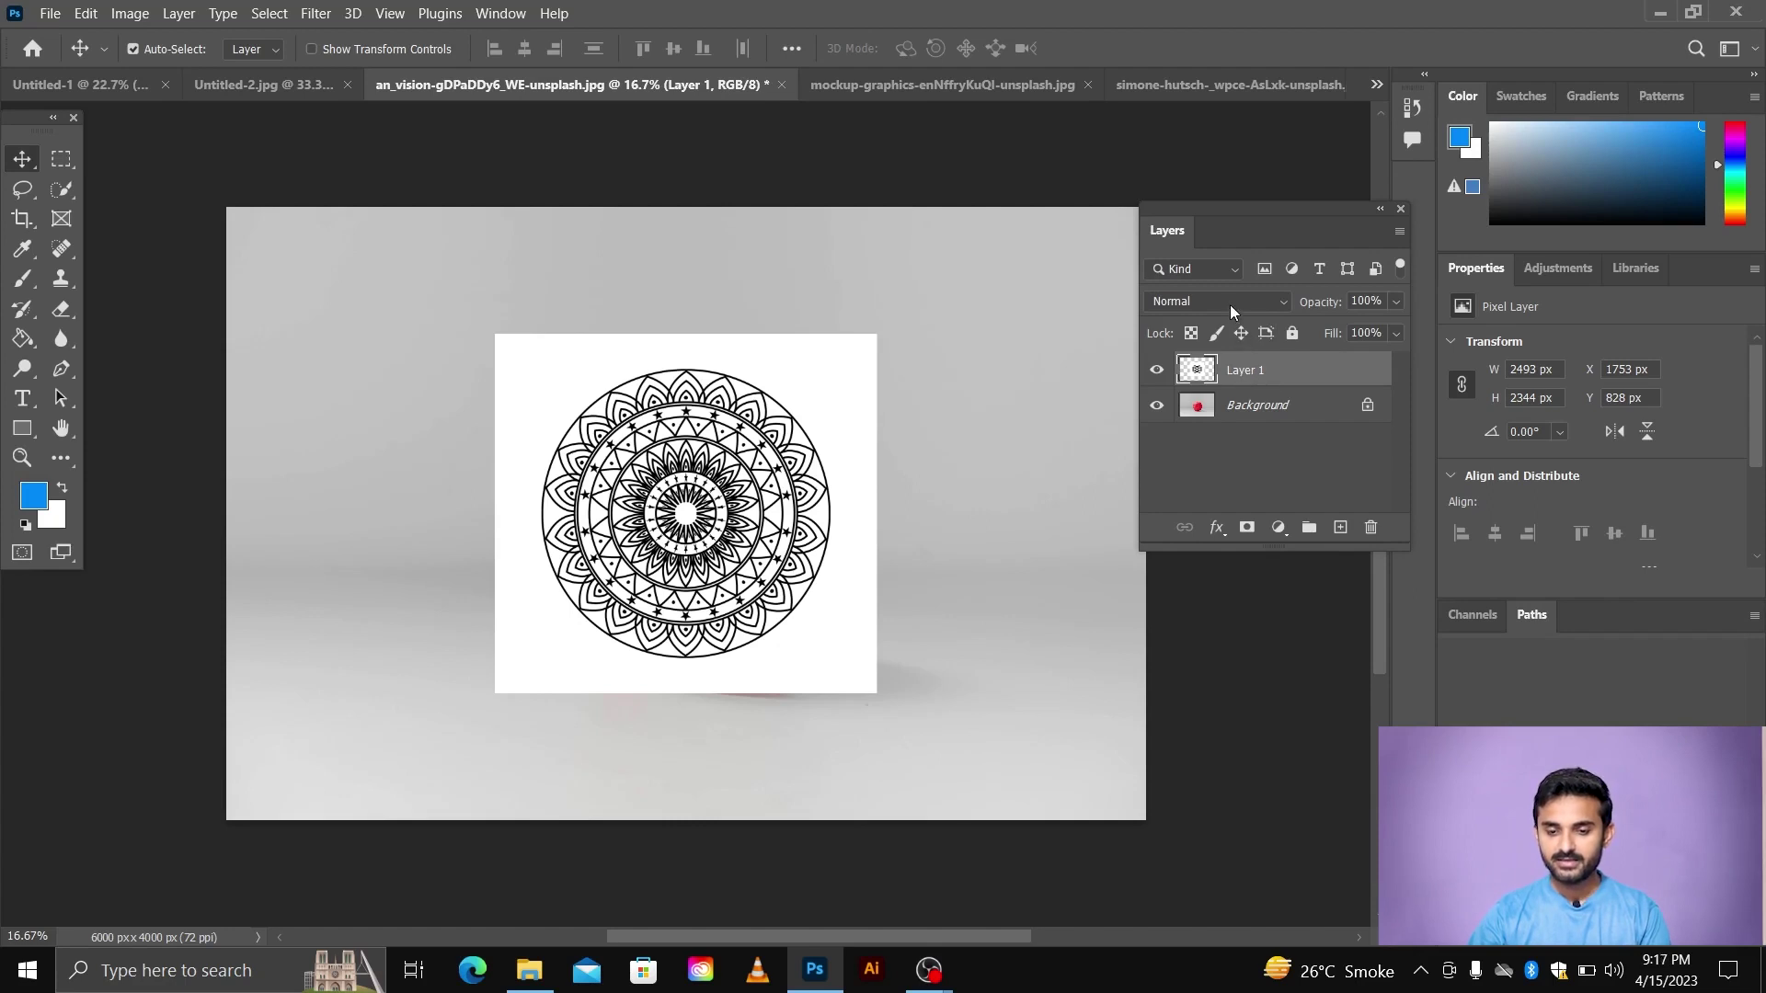
left_click(1205, 308)
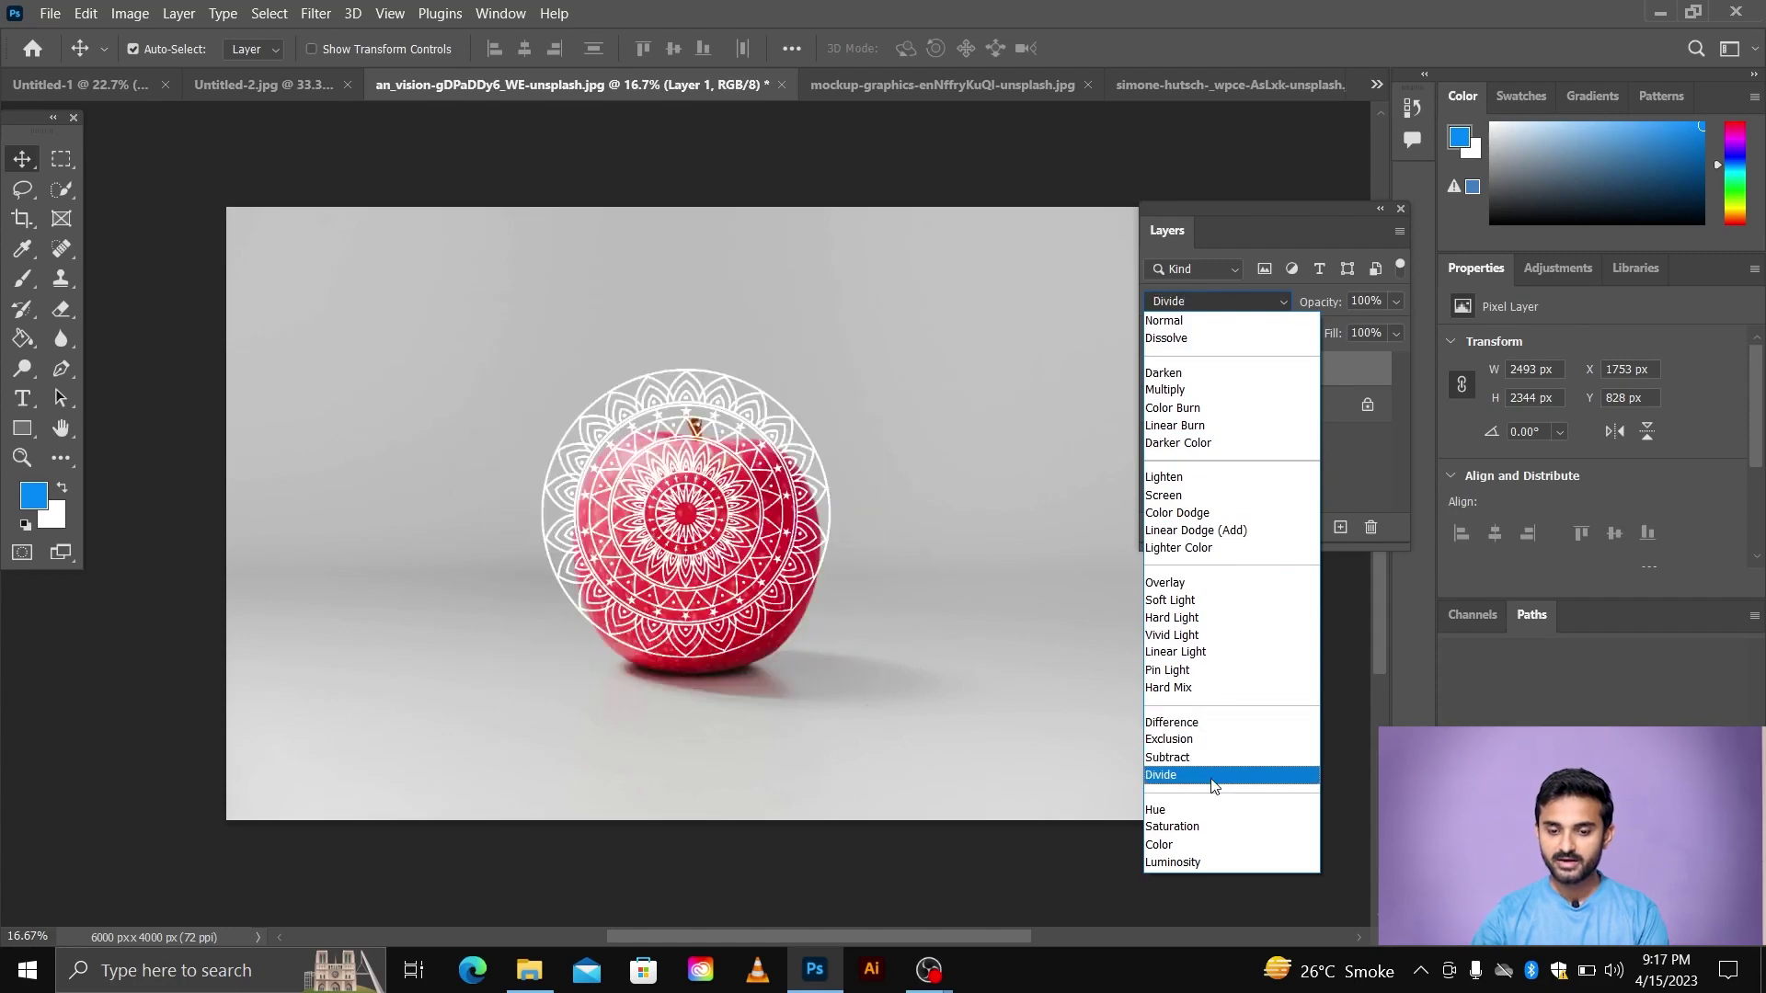
left_click(1052, 637)
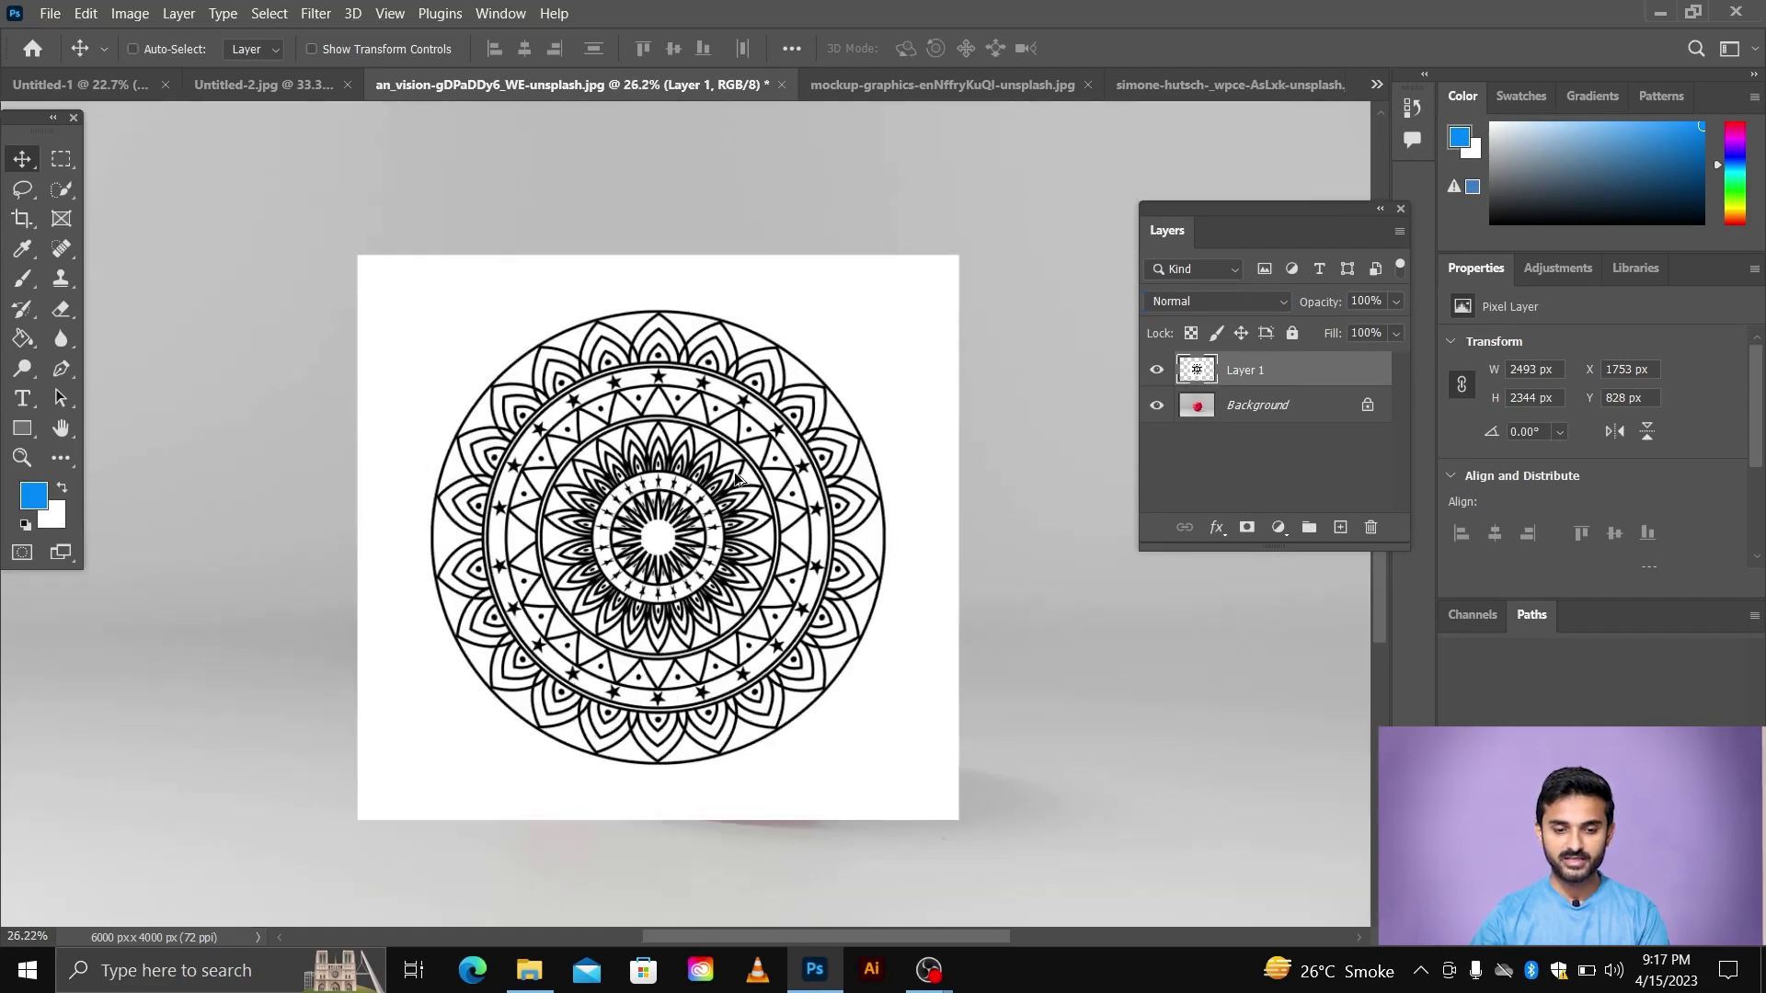
scroll(745, 485, "up", 3)
scroll(696, 487, "down", 1)
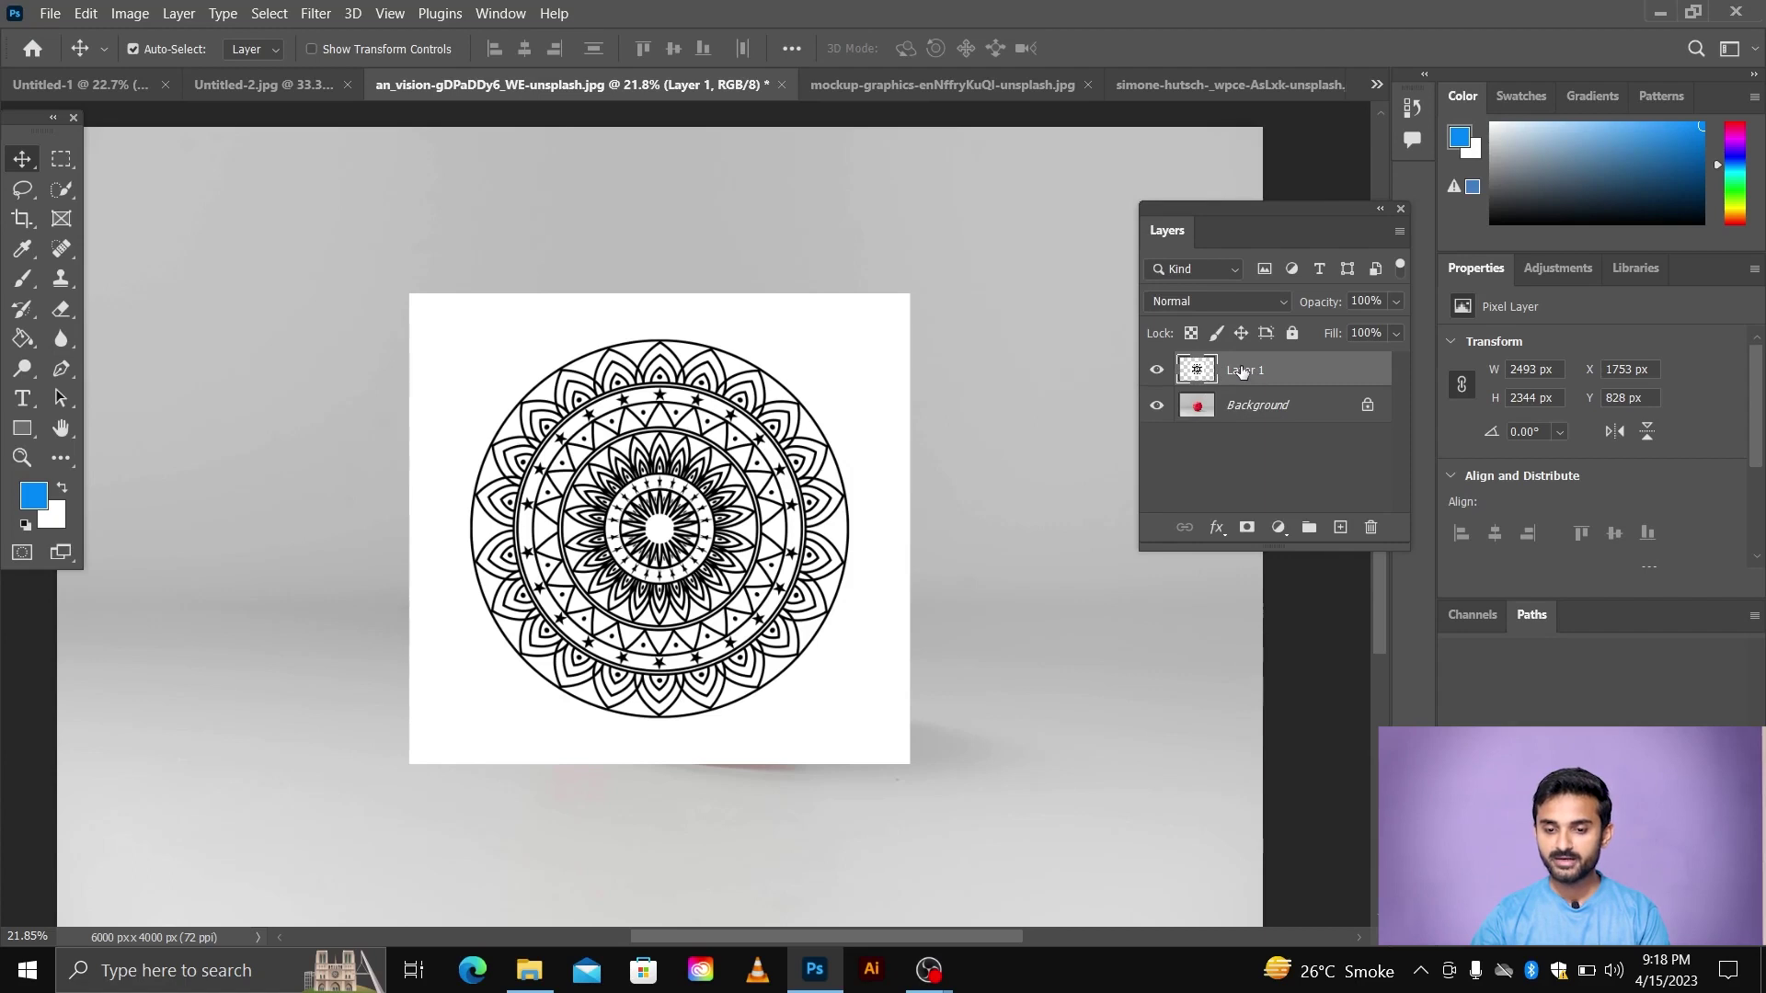
- Give the mandala Darken blending, drag it to the top-left at X -80, Y 111, then show Untitled-2
left_click(1268, 302)
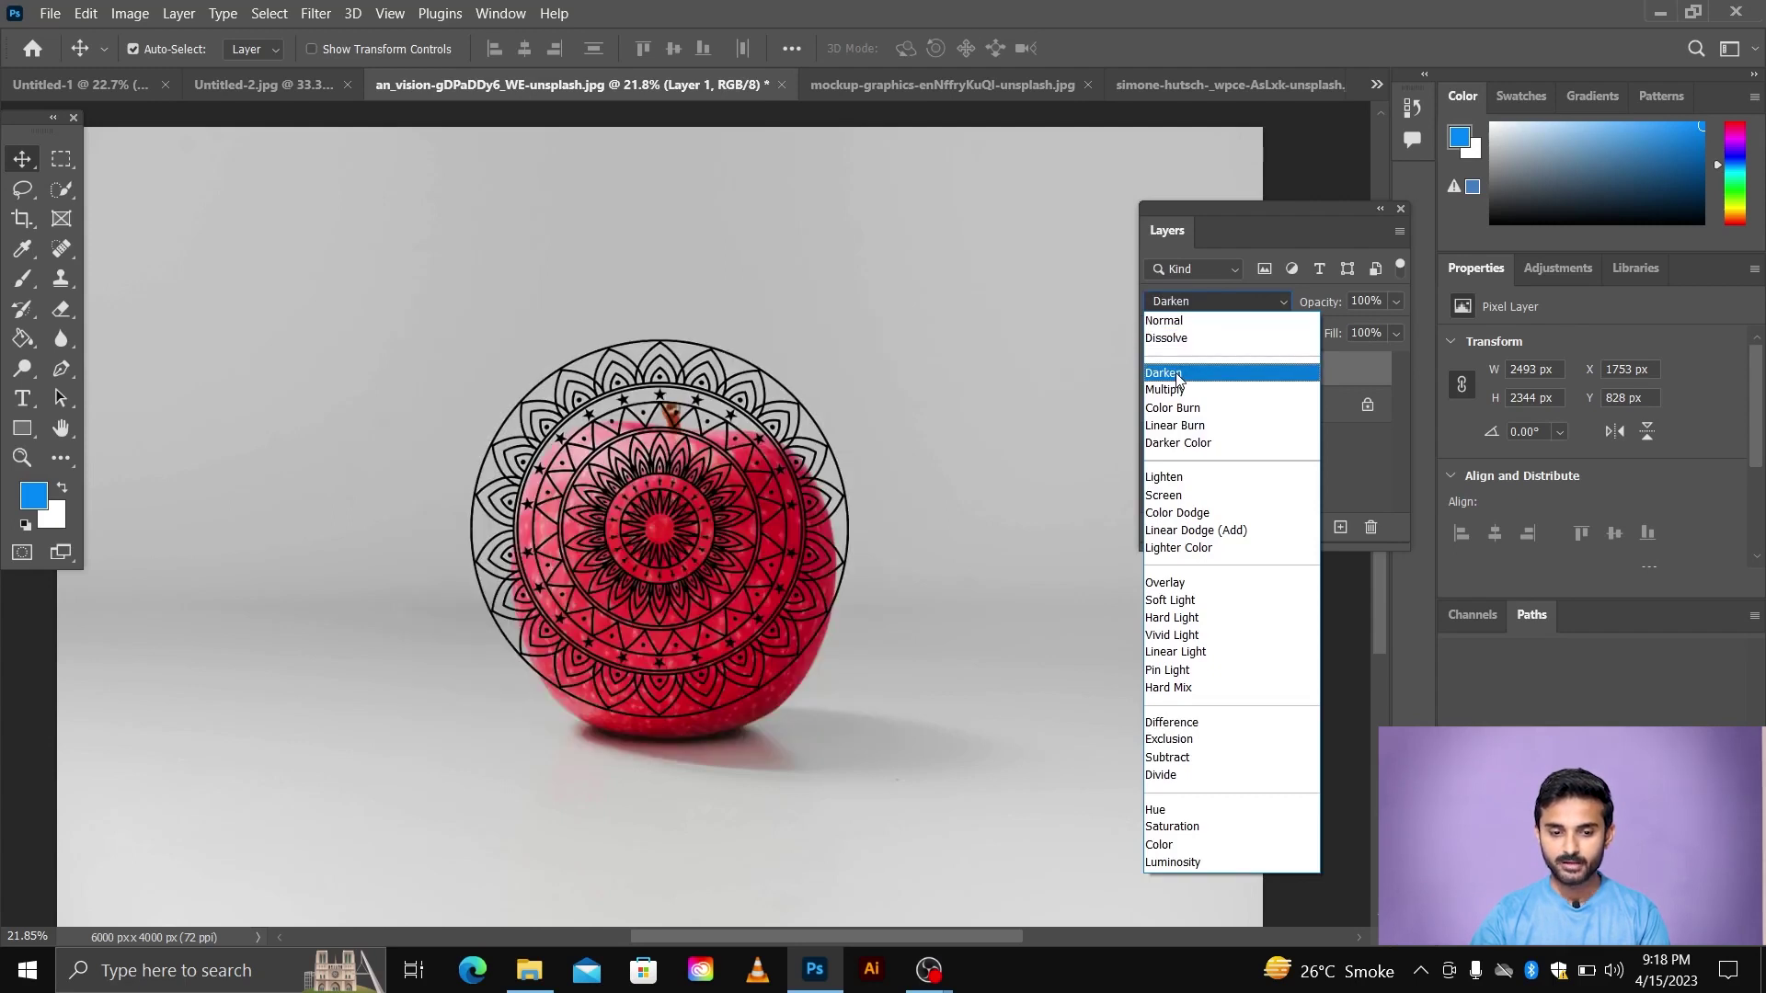
left_click(1178, 377)
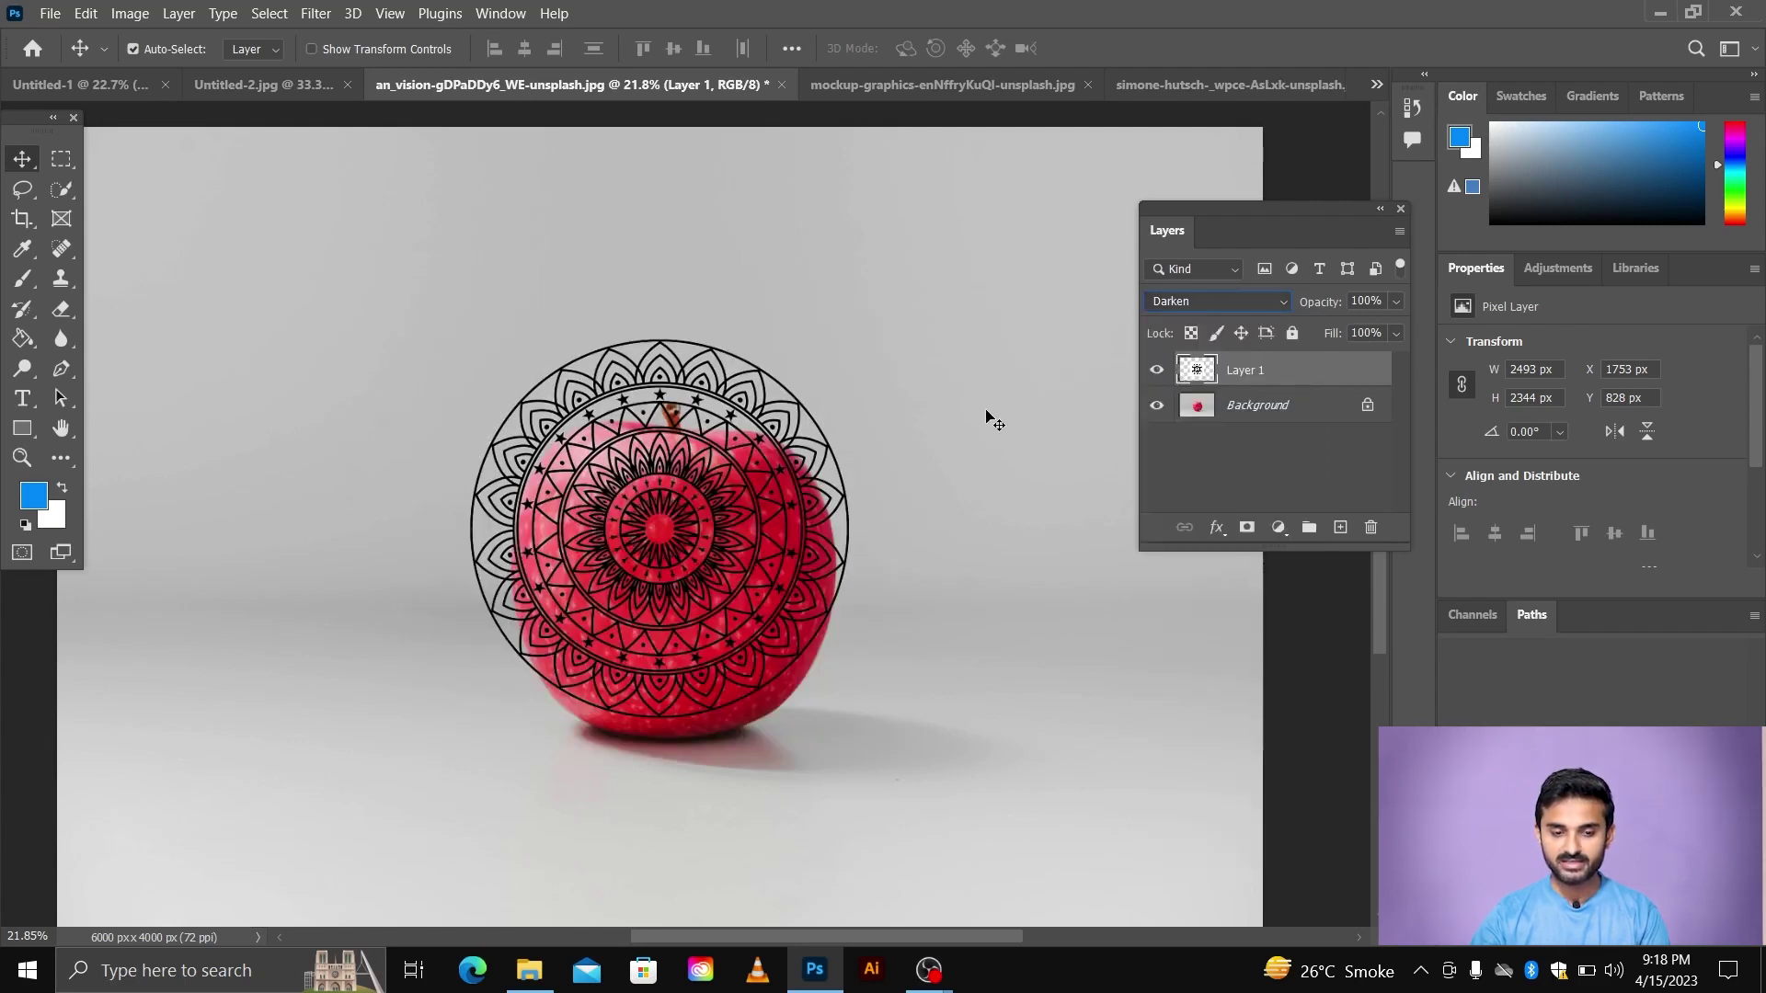
key("ctrl")
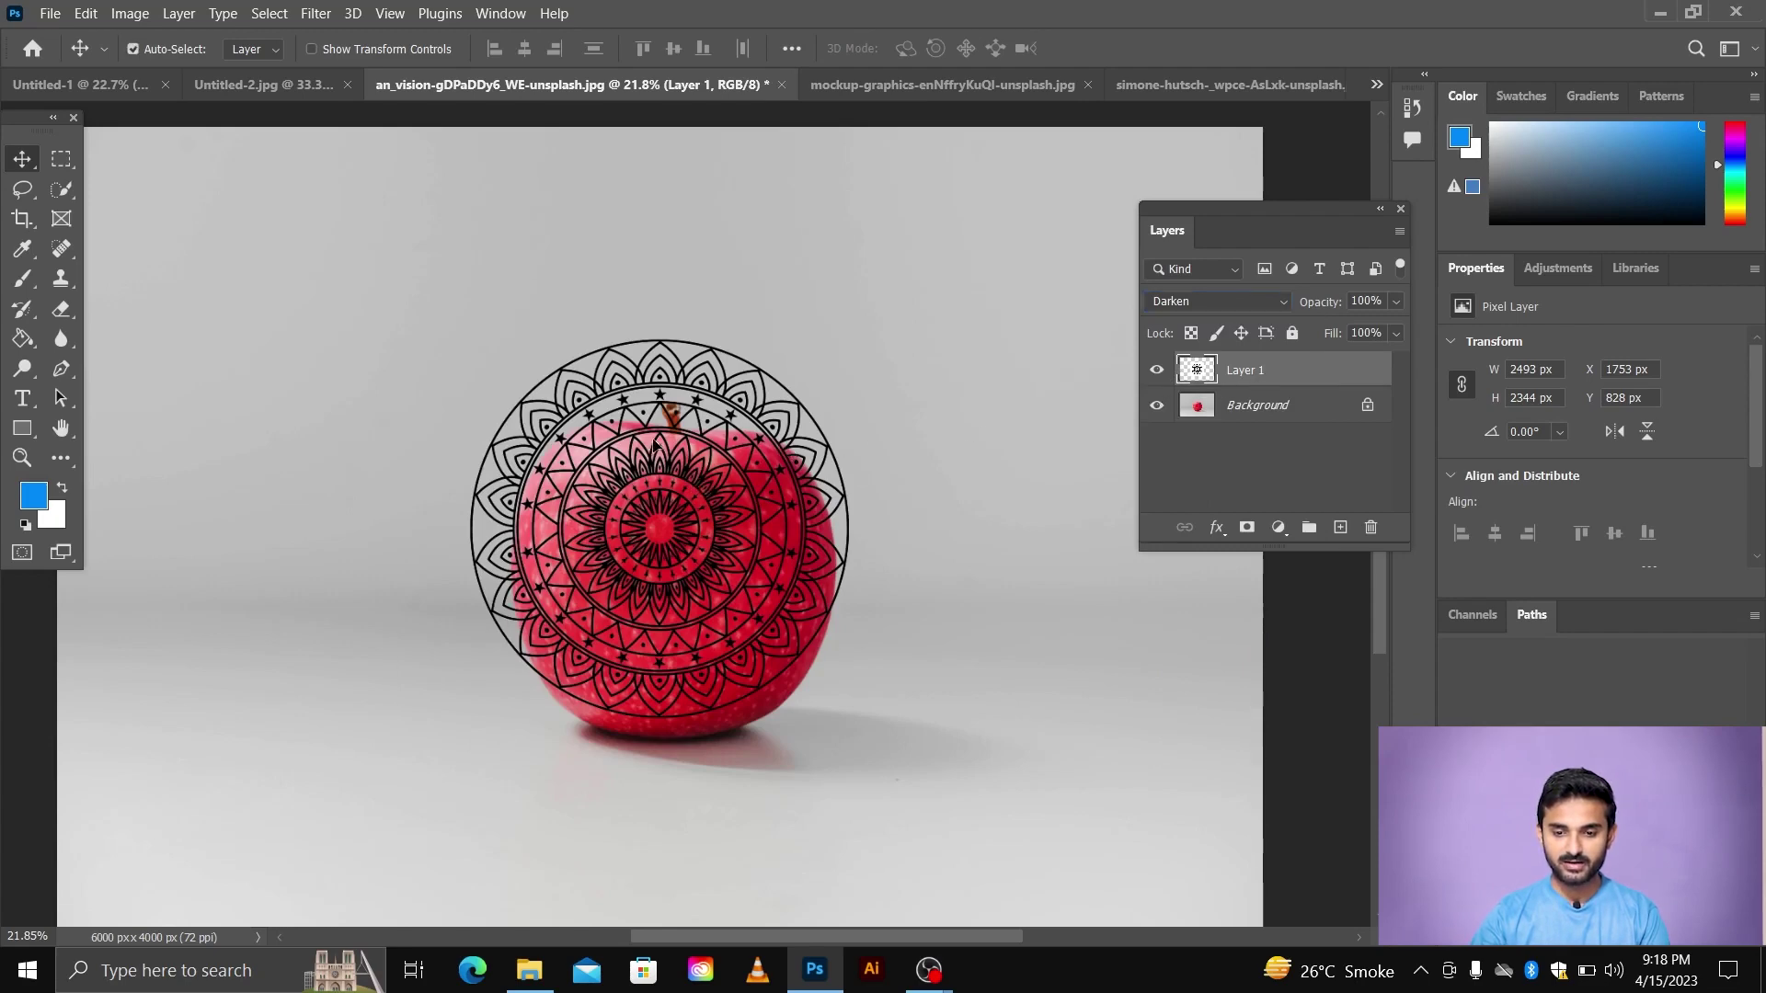
left_click_drag(654, 446, 287, 319)
scroll(451, 363, "down", 2)
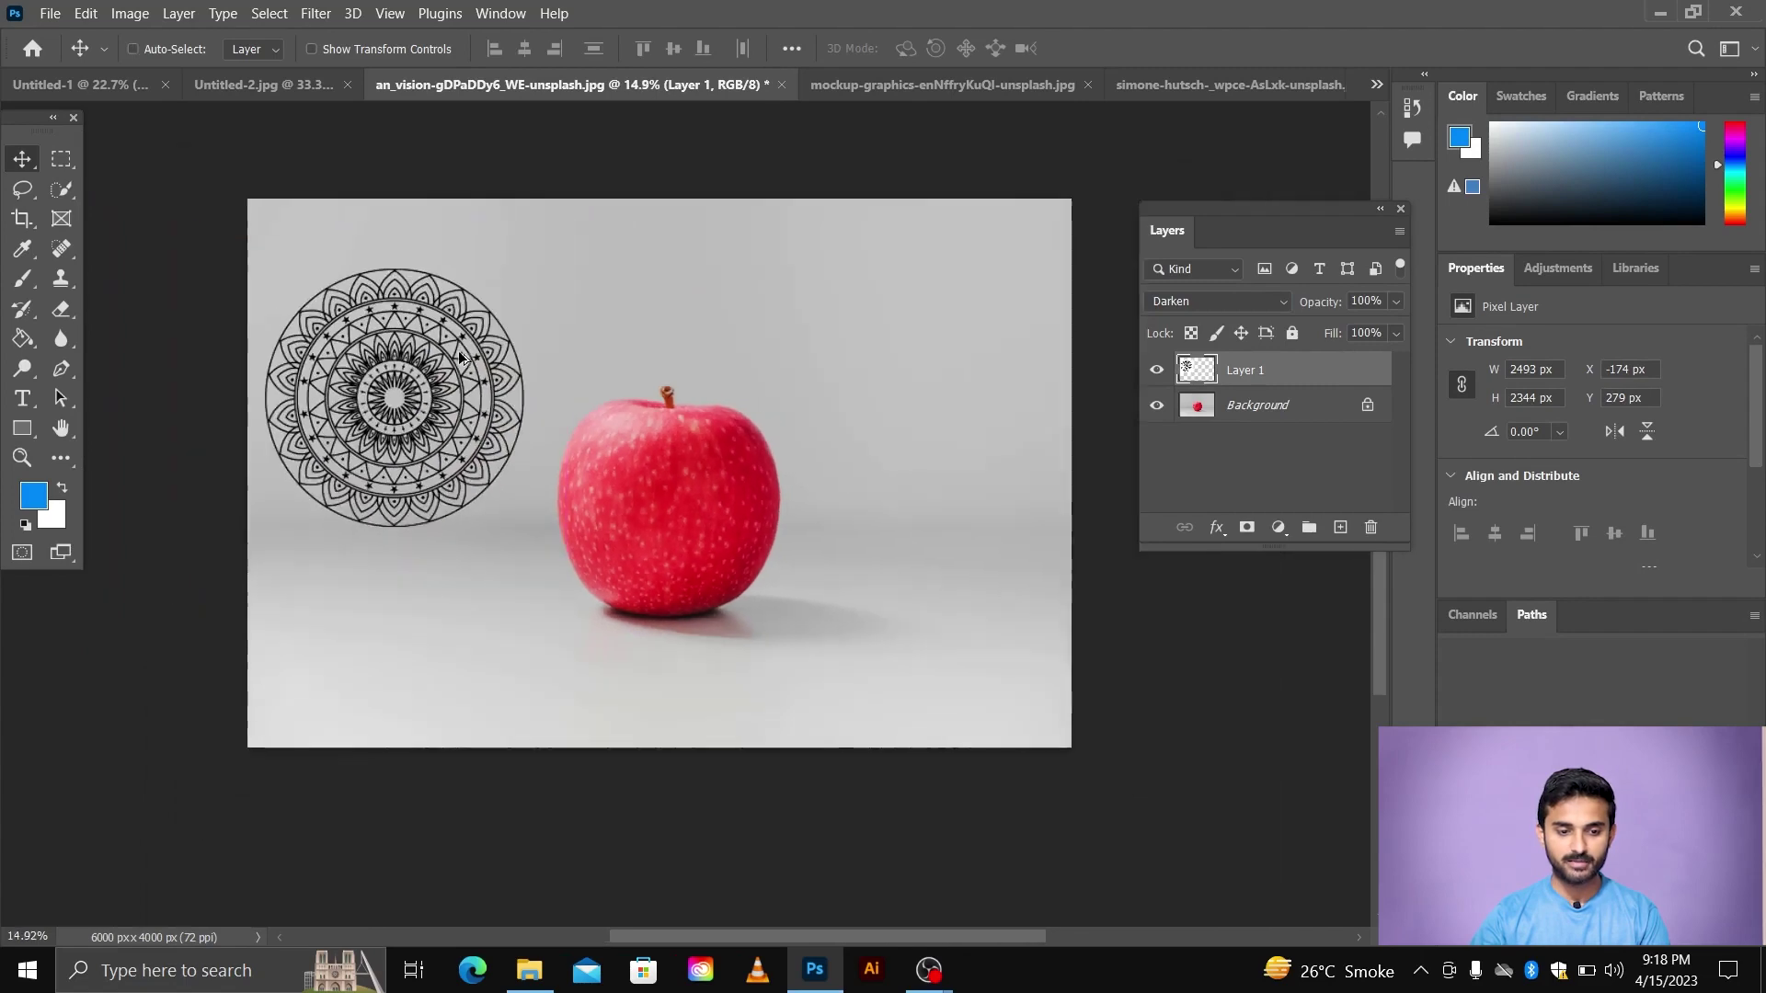
mouse_move(413, 380)
left_mouse_down()
mouse_move(400, 366)
mouse_move(427, 359)
left_mouse_up()
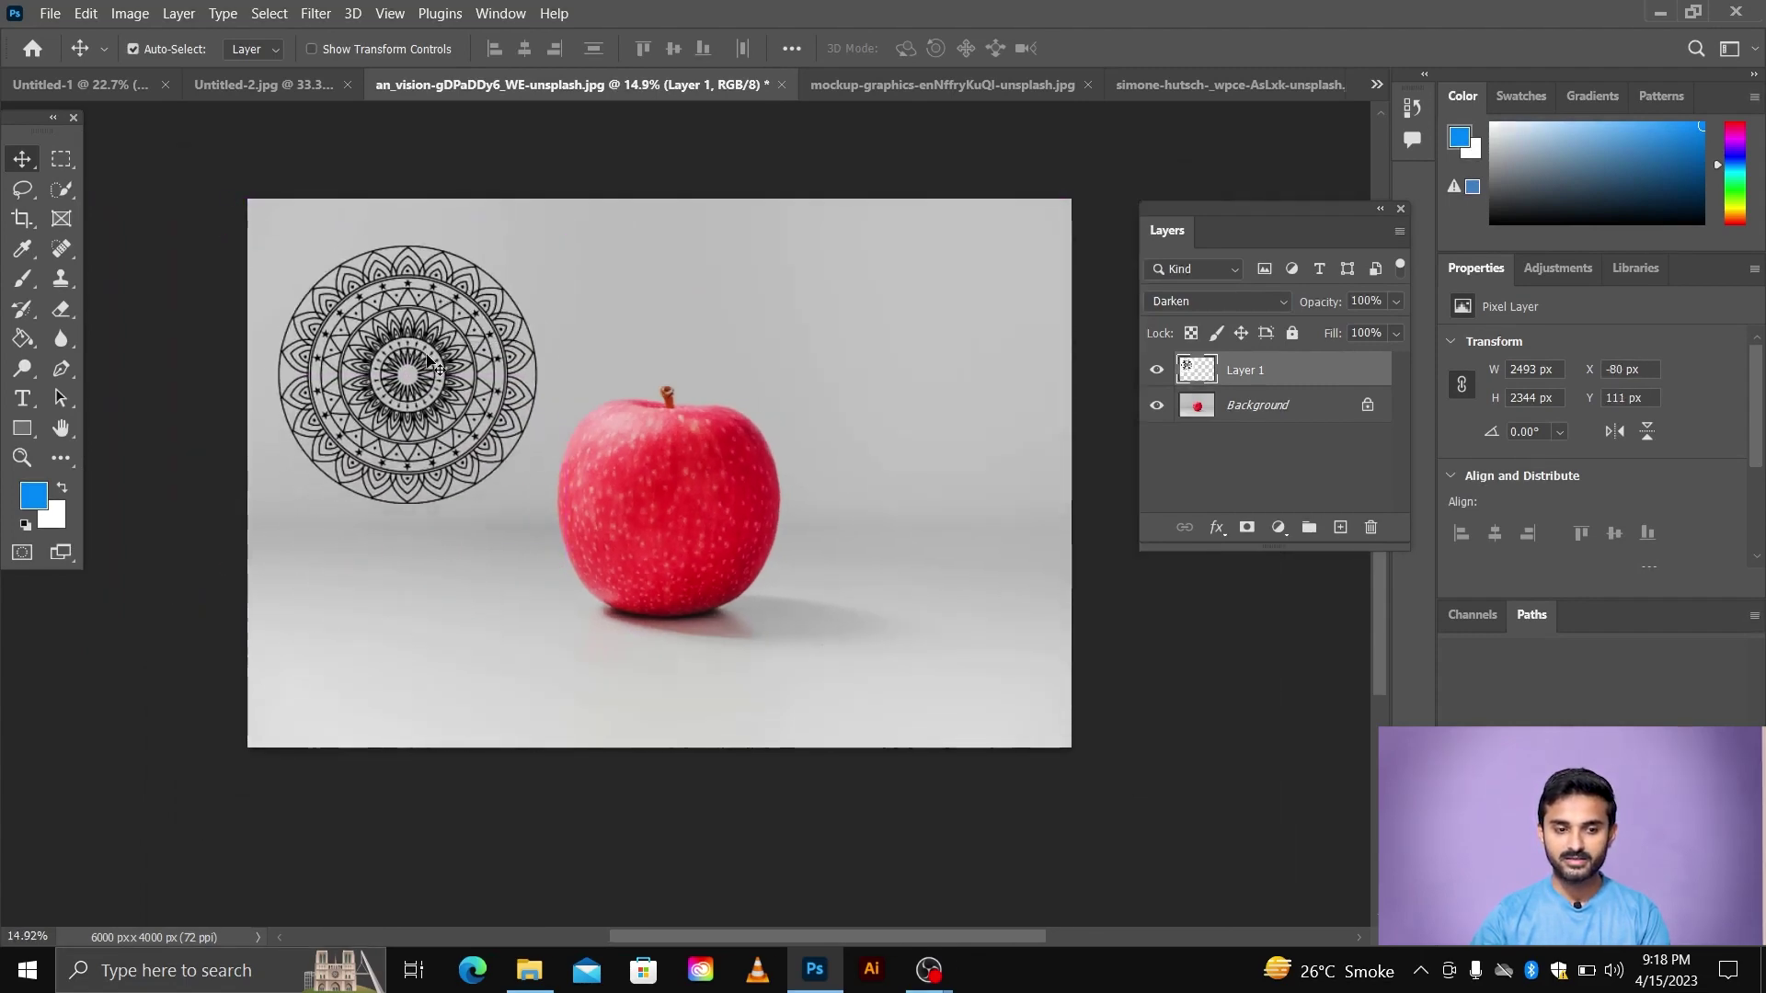
left_click(243, 92)
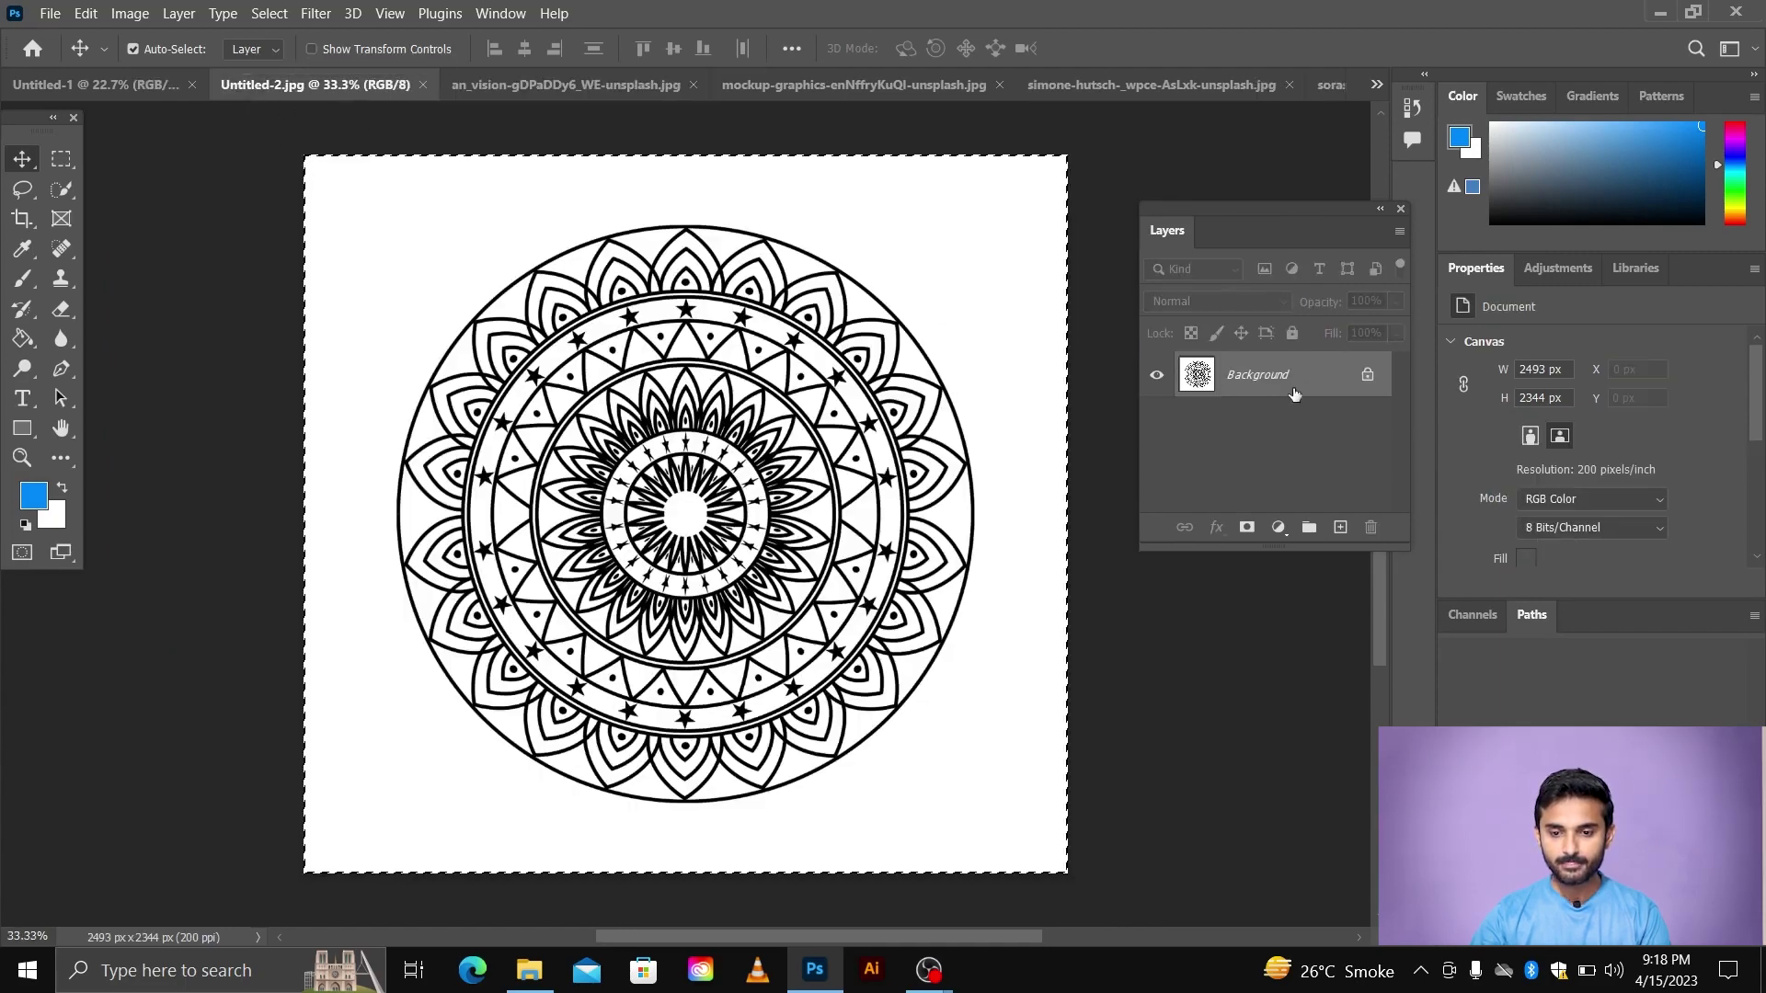
left_click(1368, 375)
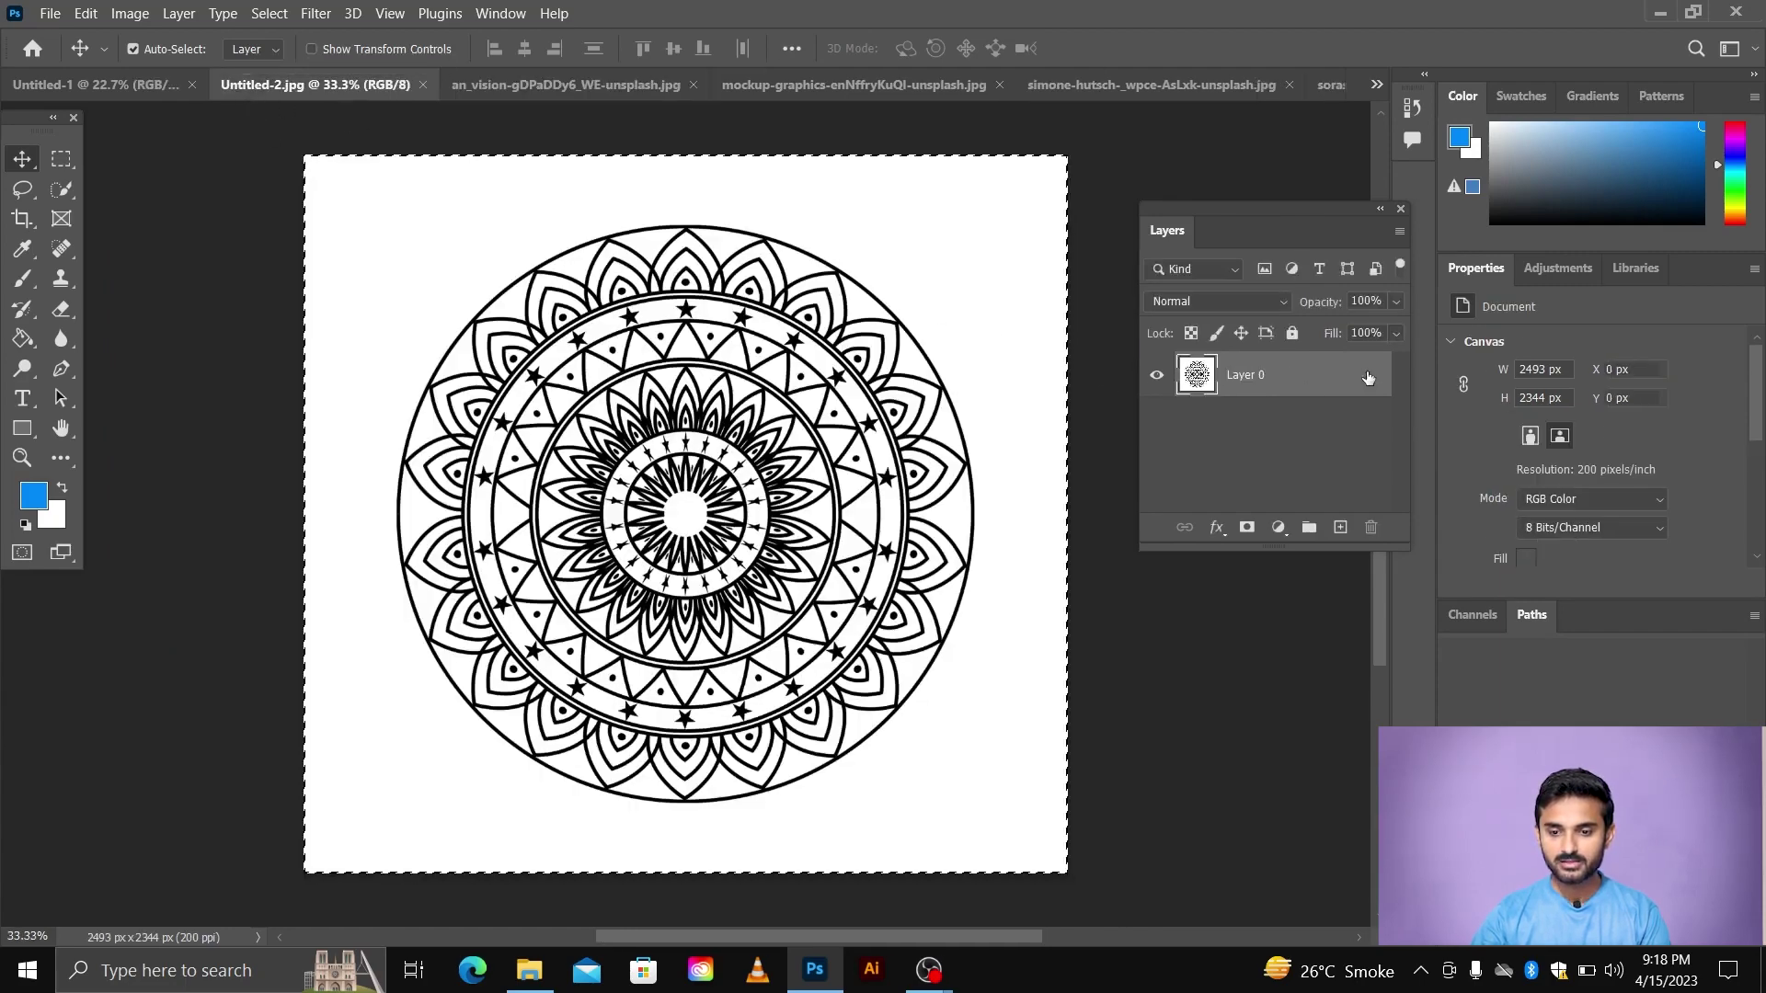
double_click(1272, 377)
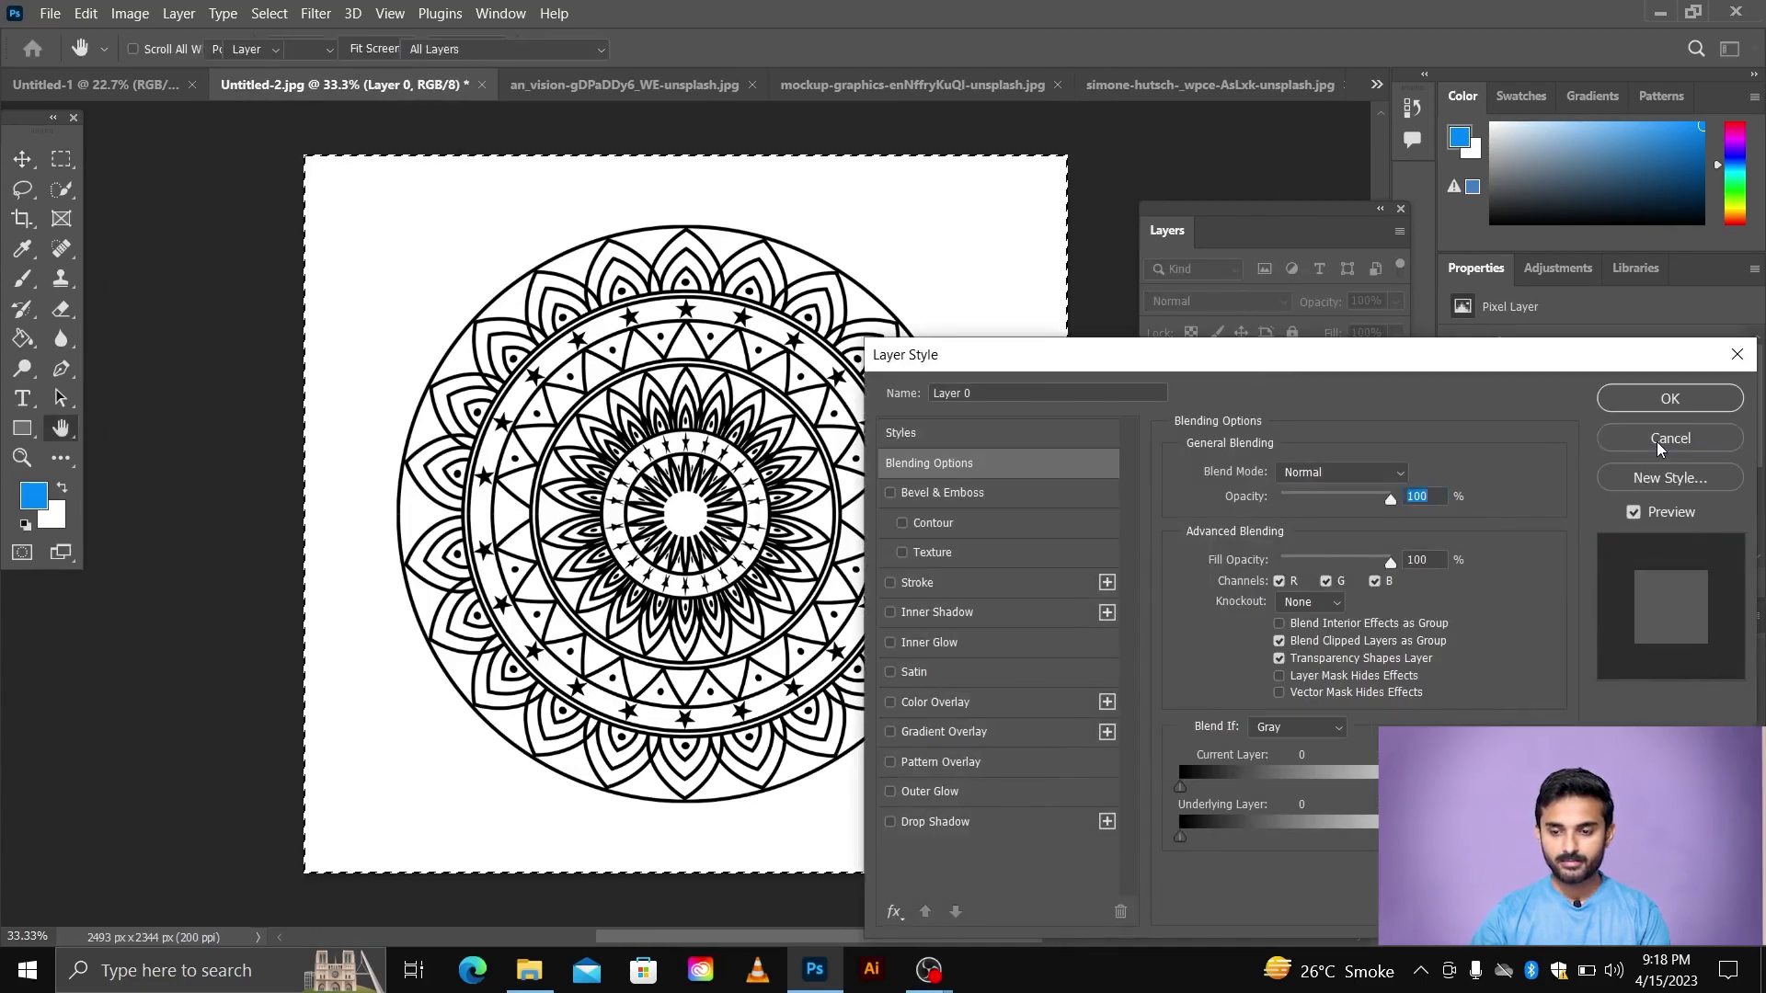
key("Escape")
left_click(1253, 306)
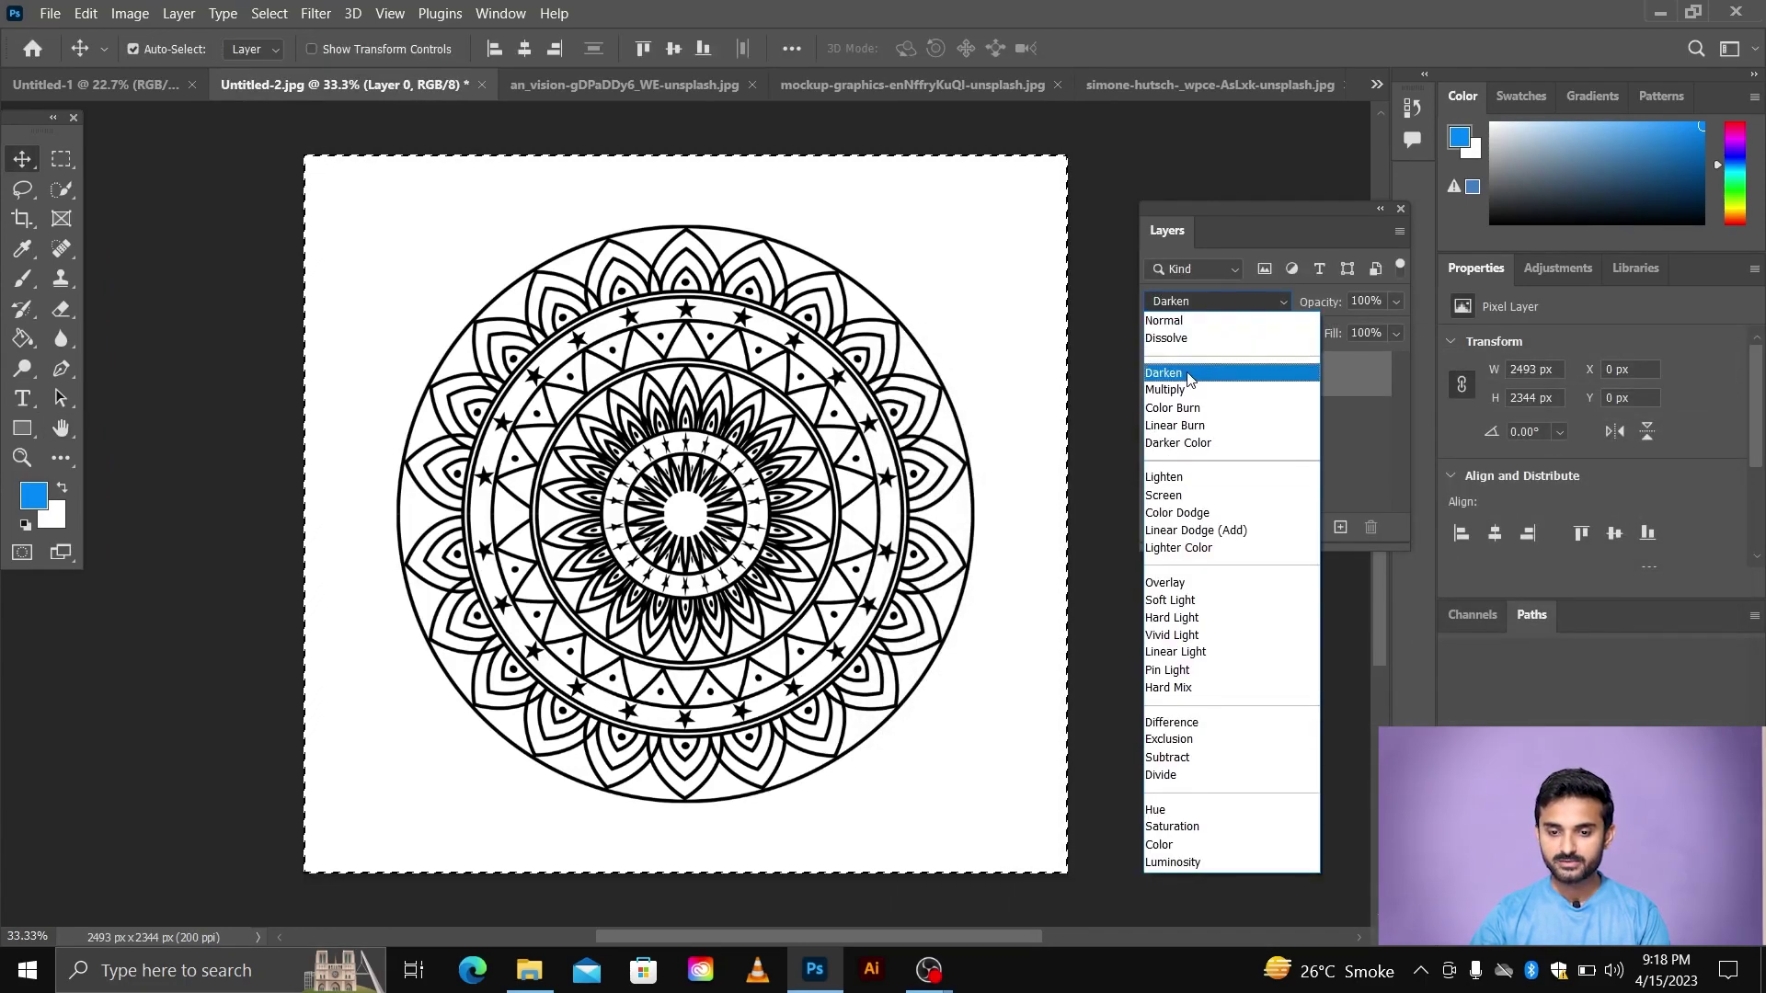
left_click(1195, 373)
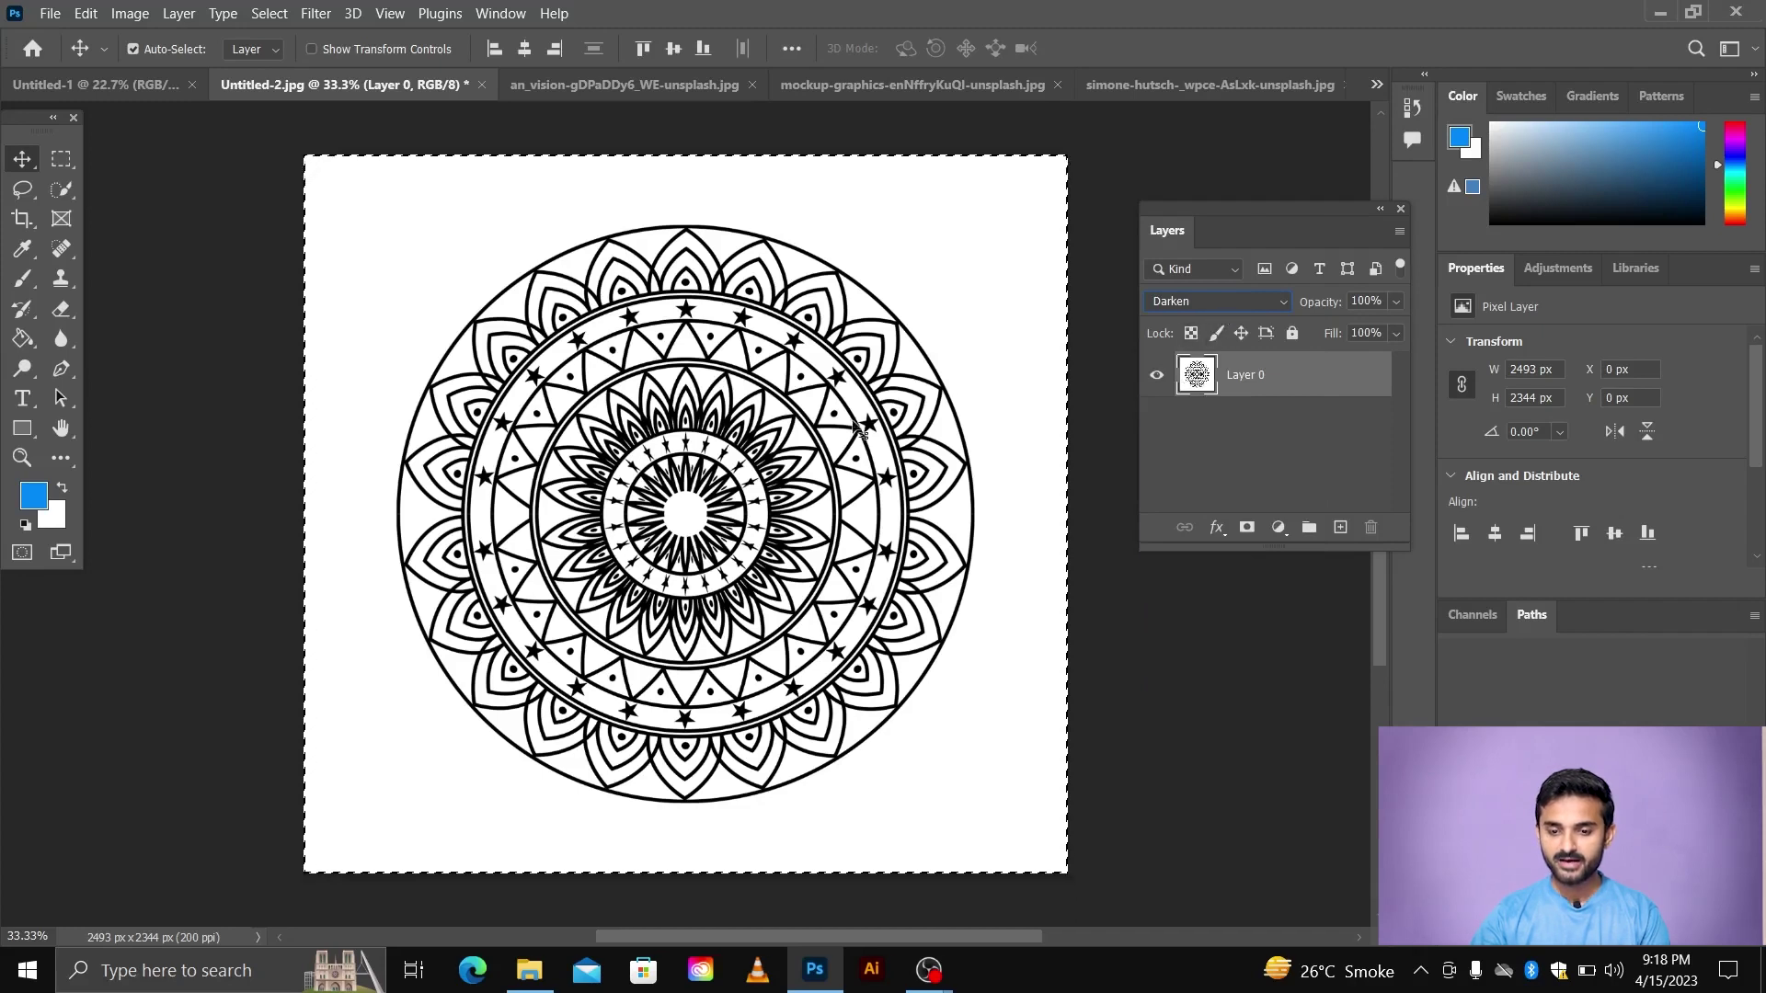
key("ctrl")
key("ctrl+d")
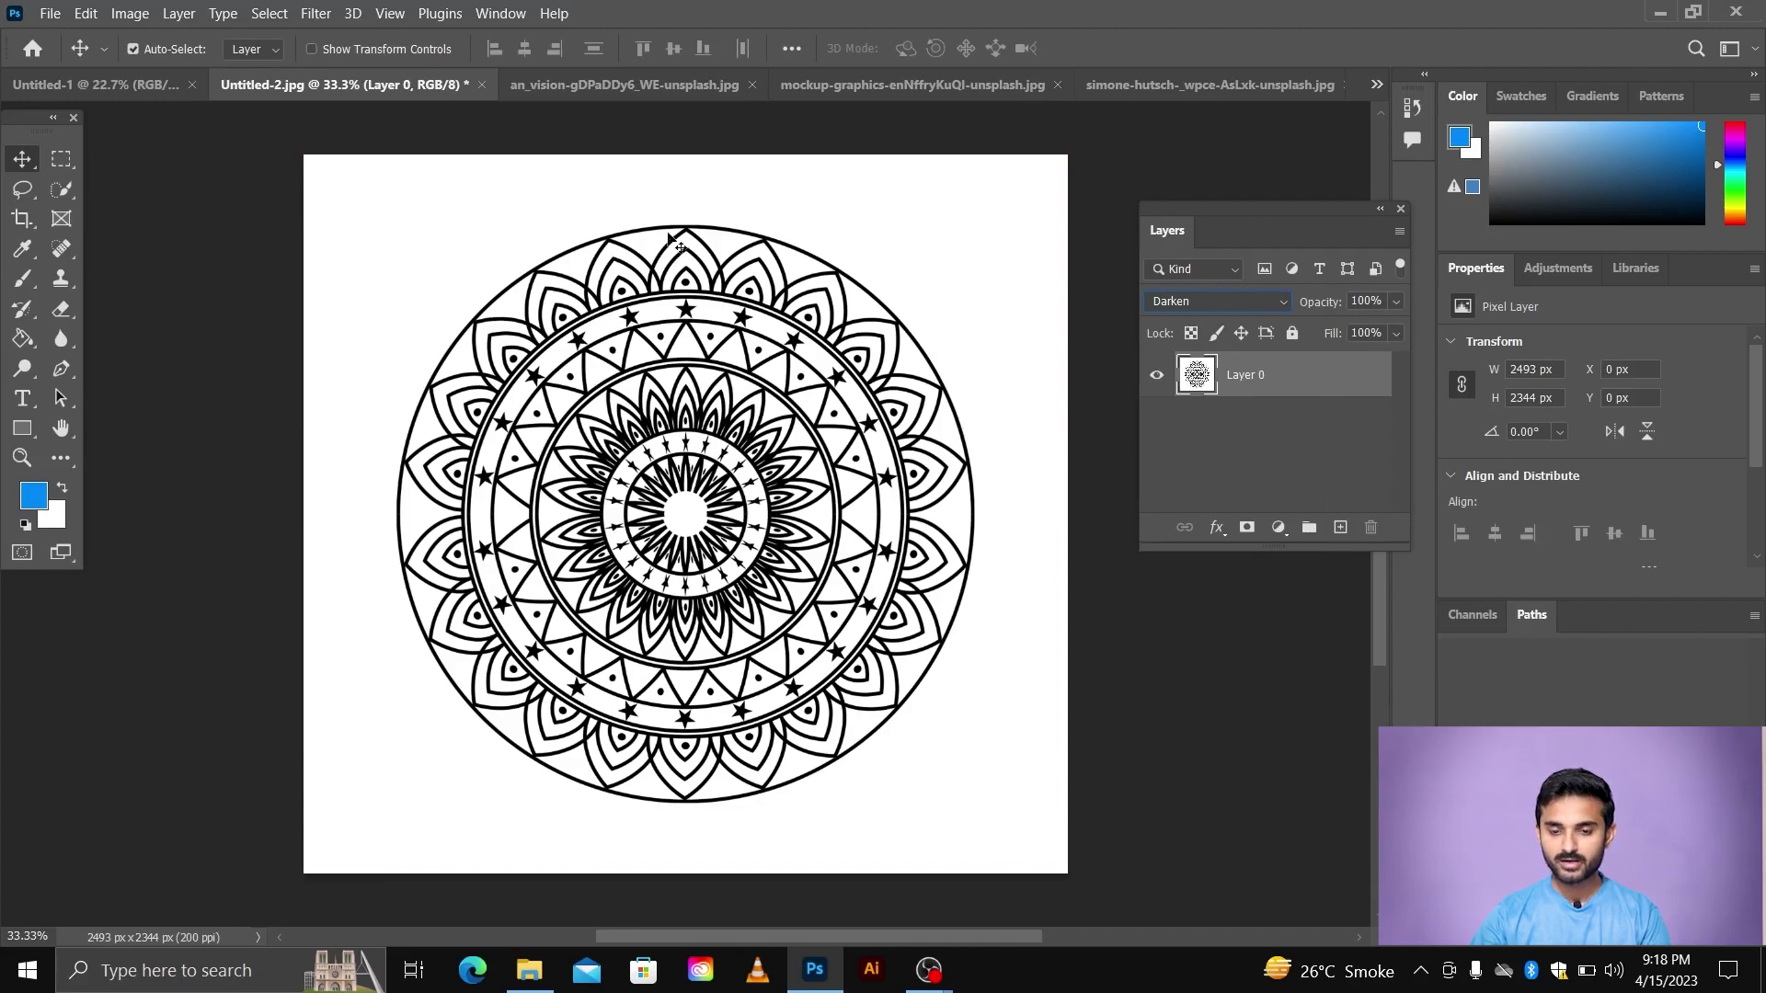
- Drag the mandala into the apple photo as Layer 1 and centre it over the red apple
left_click_drag(543, 97, 543, 101)
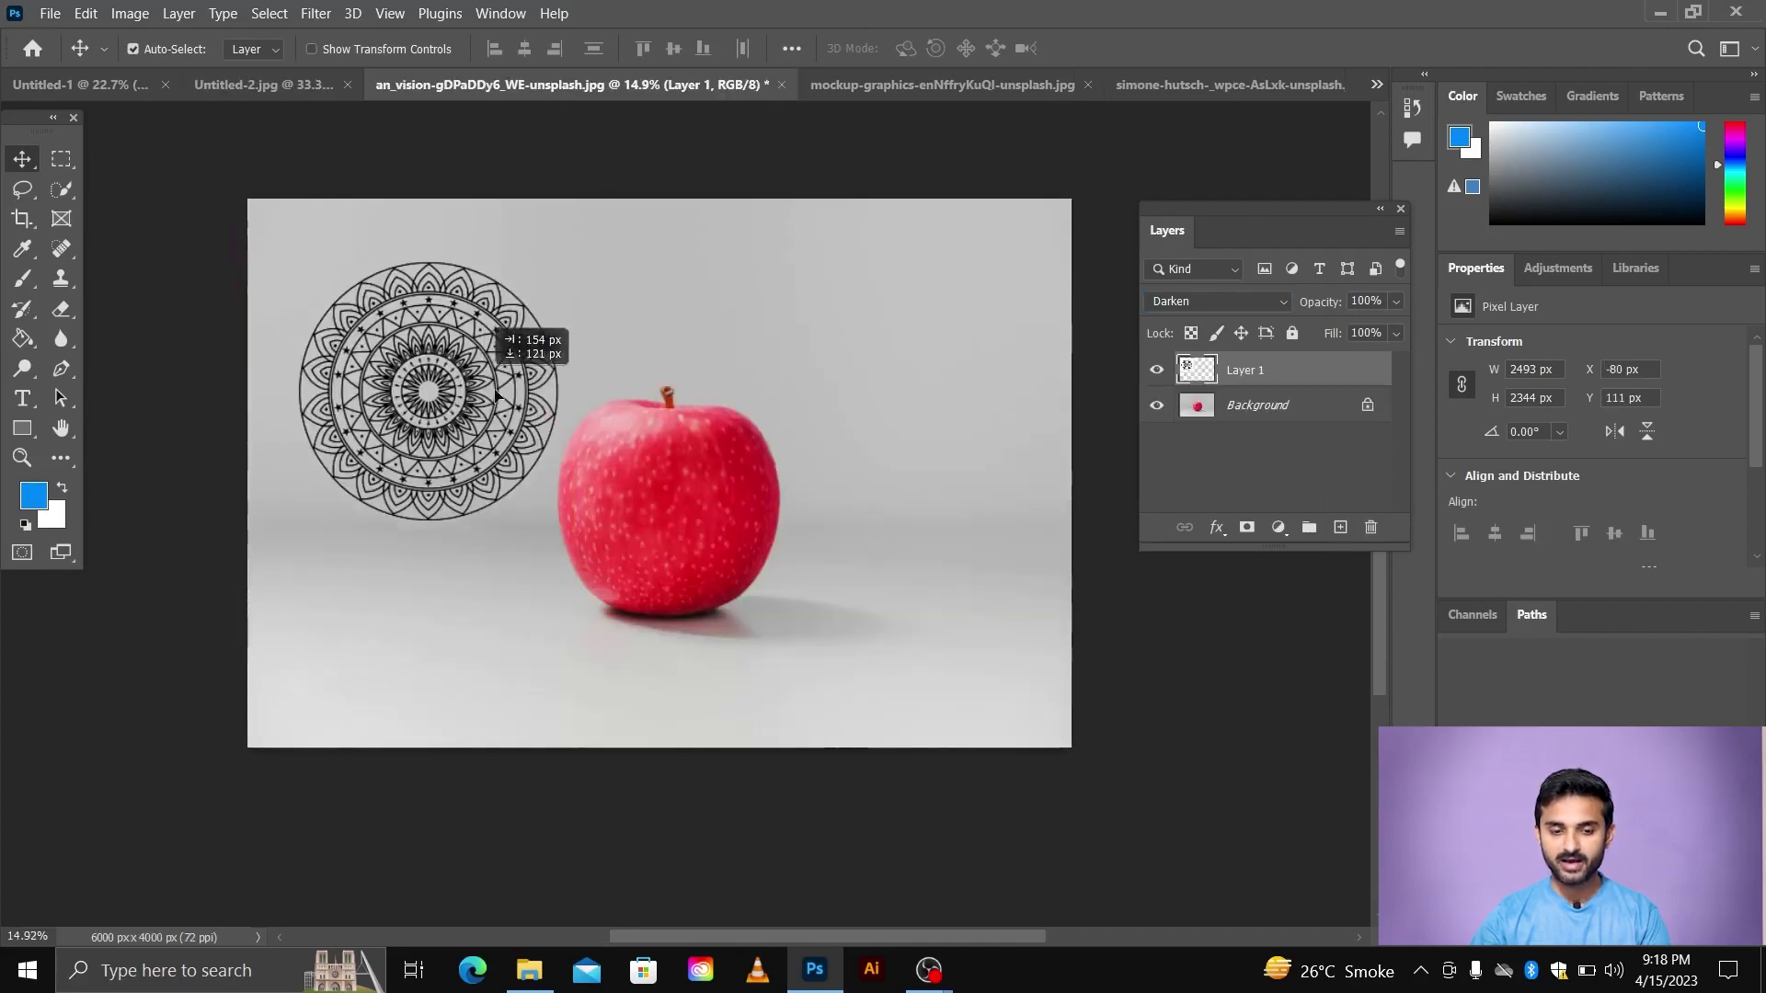
left_click_drag(452, 362, 685, 472)
scroll(628, 448, "up", 3)
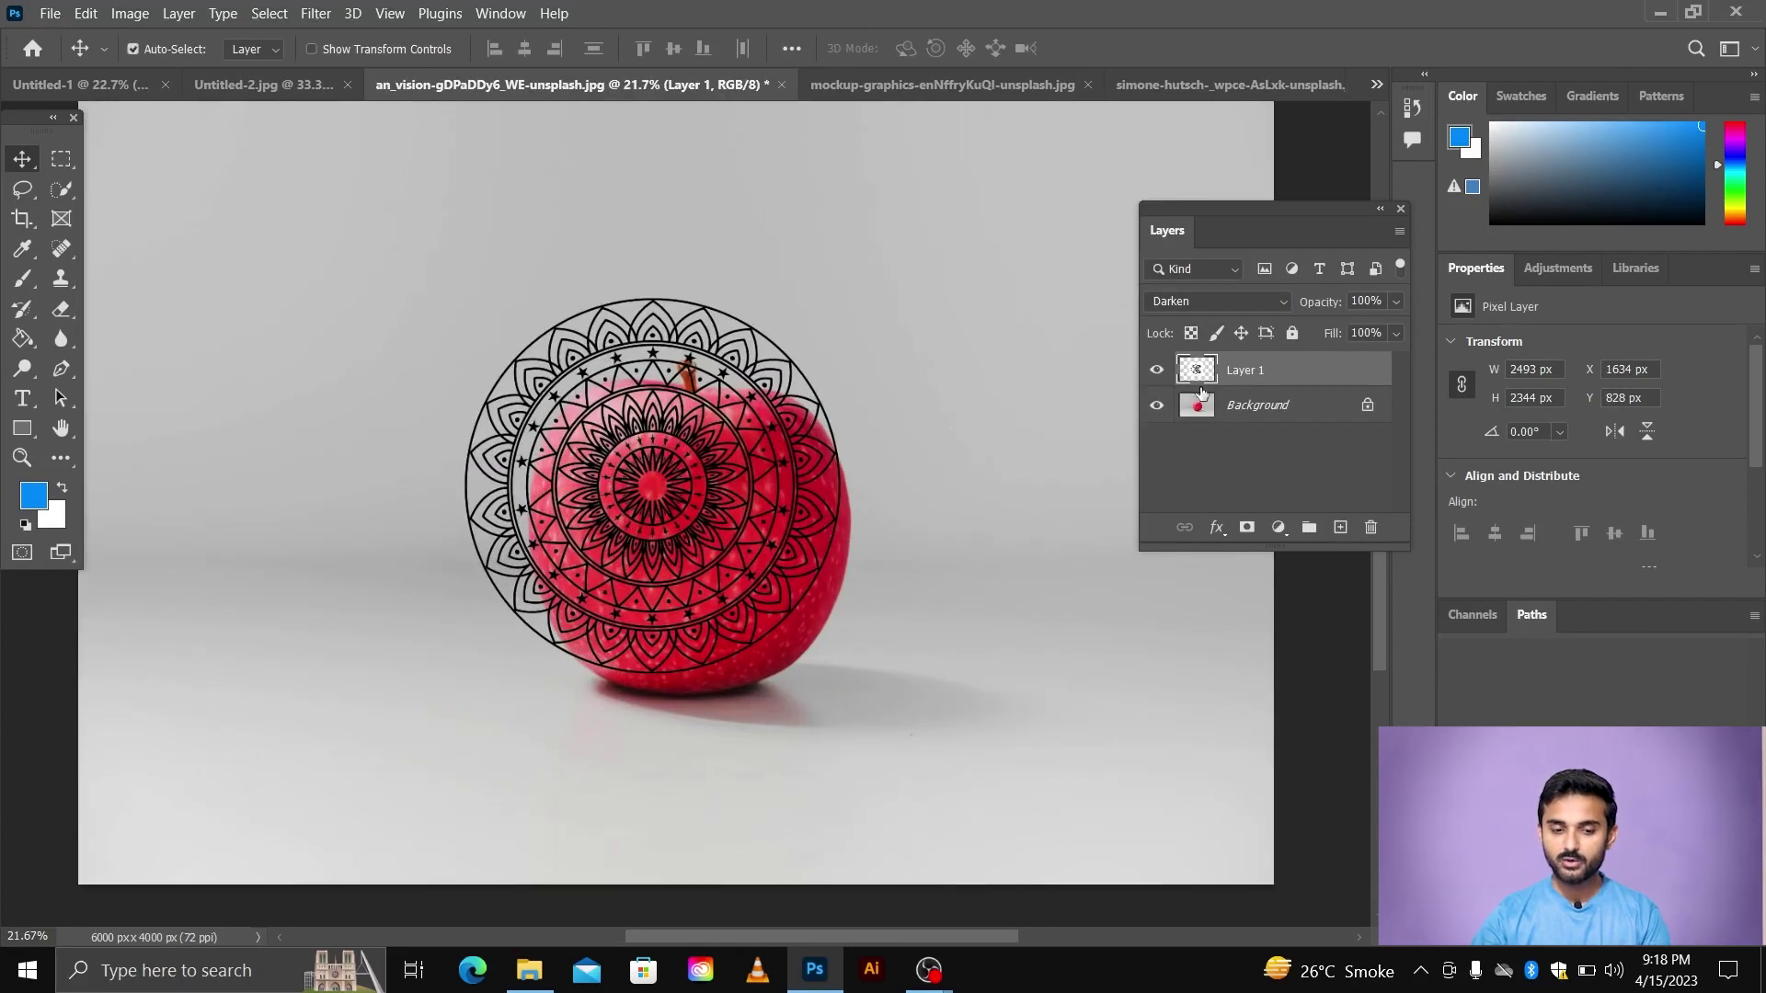
left_click(1245, 417)
left_click(1250, 379)
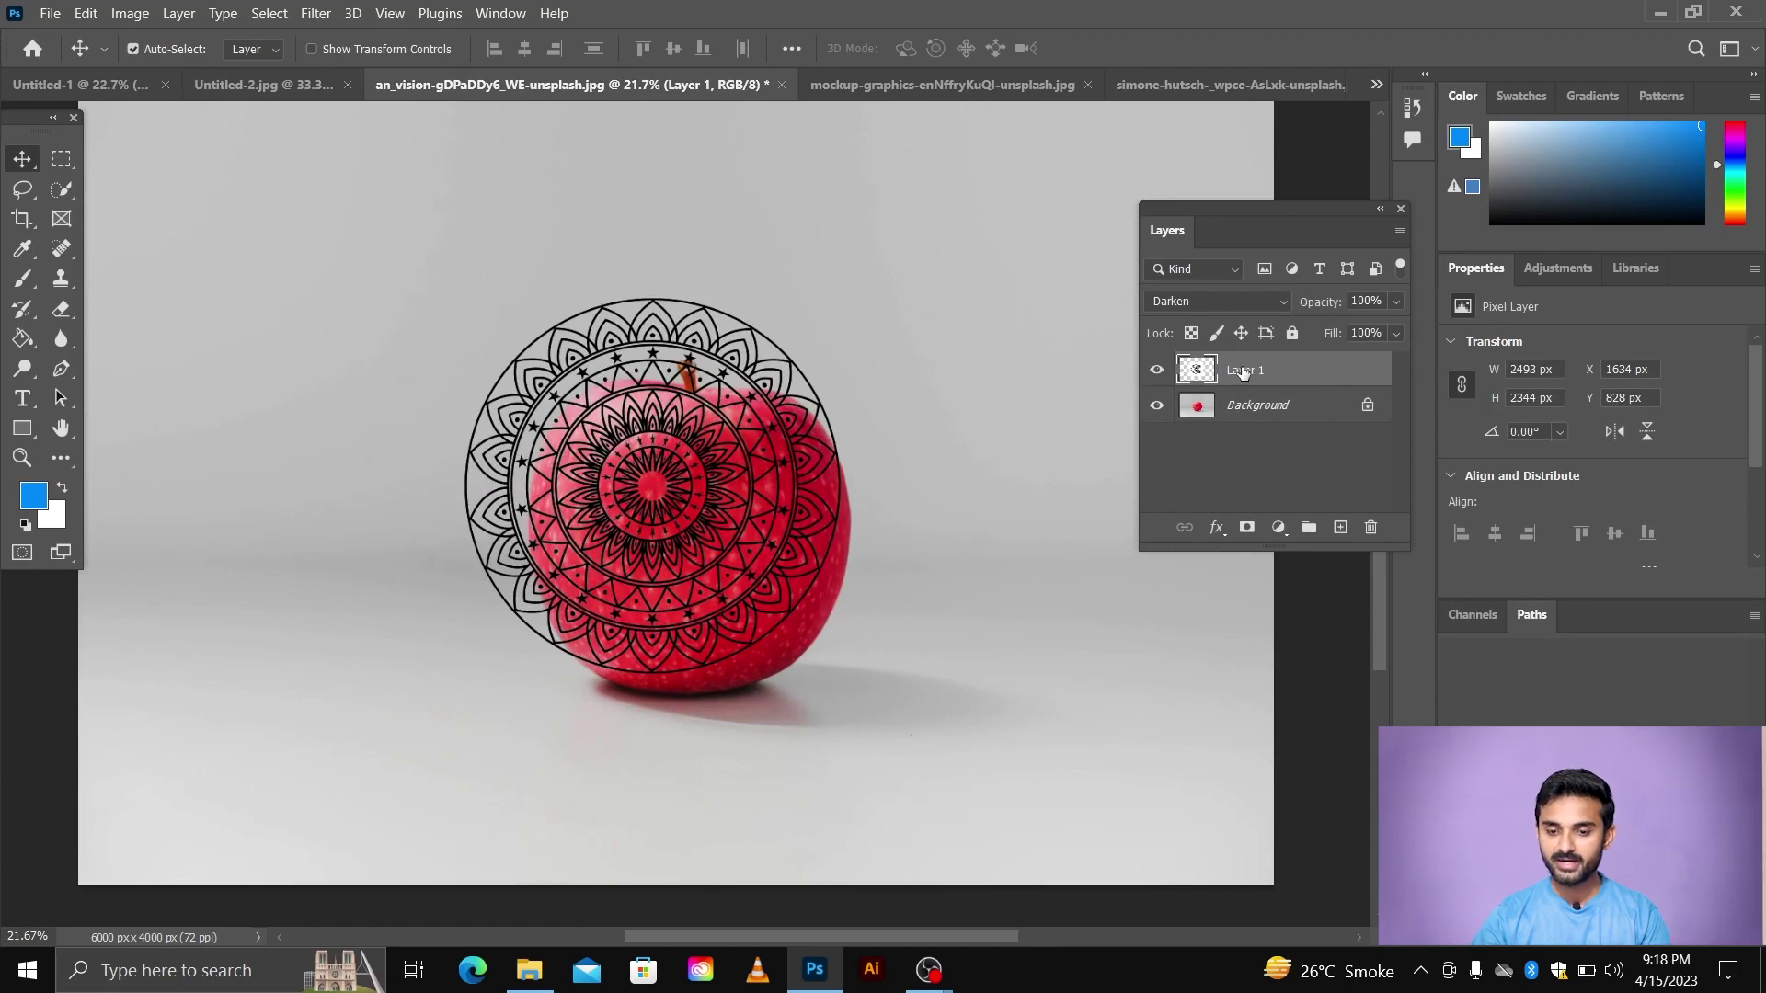
left_click(1214, 302)
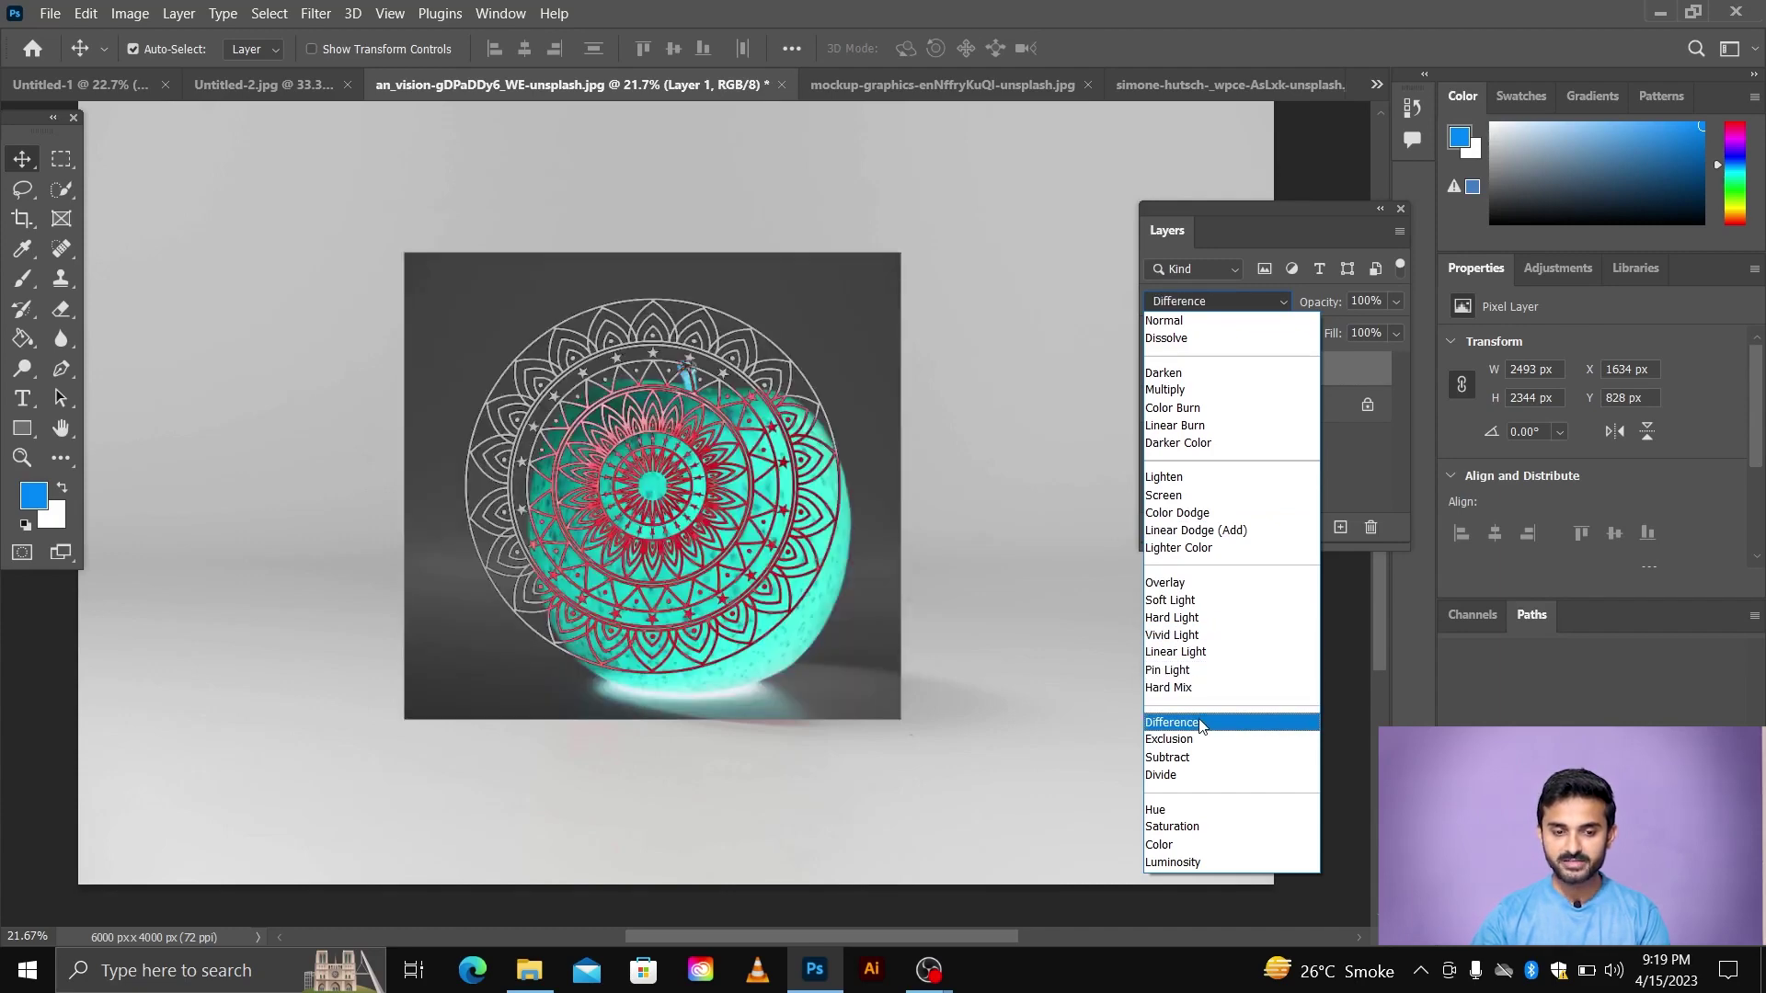
- Try Difference blending on the mandala, then switch it to Divide
left_click(1200, 723)
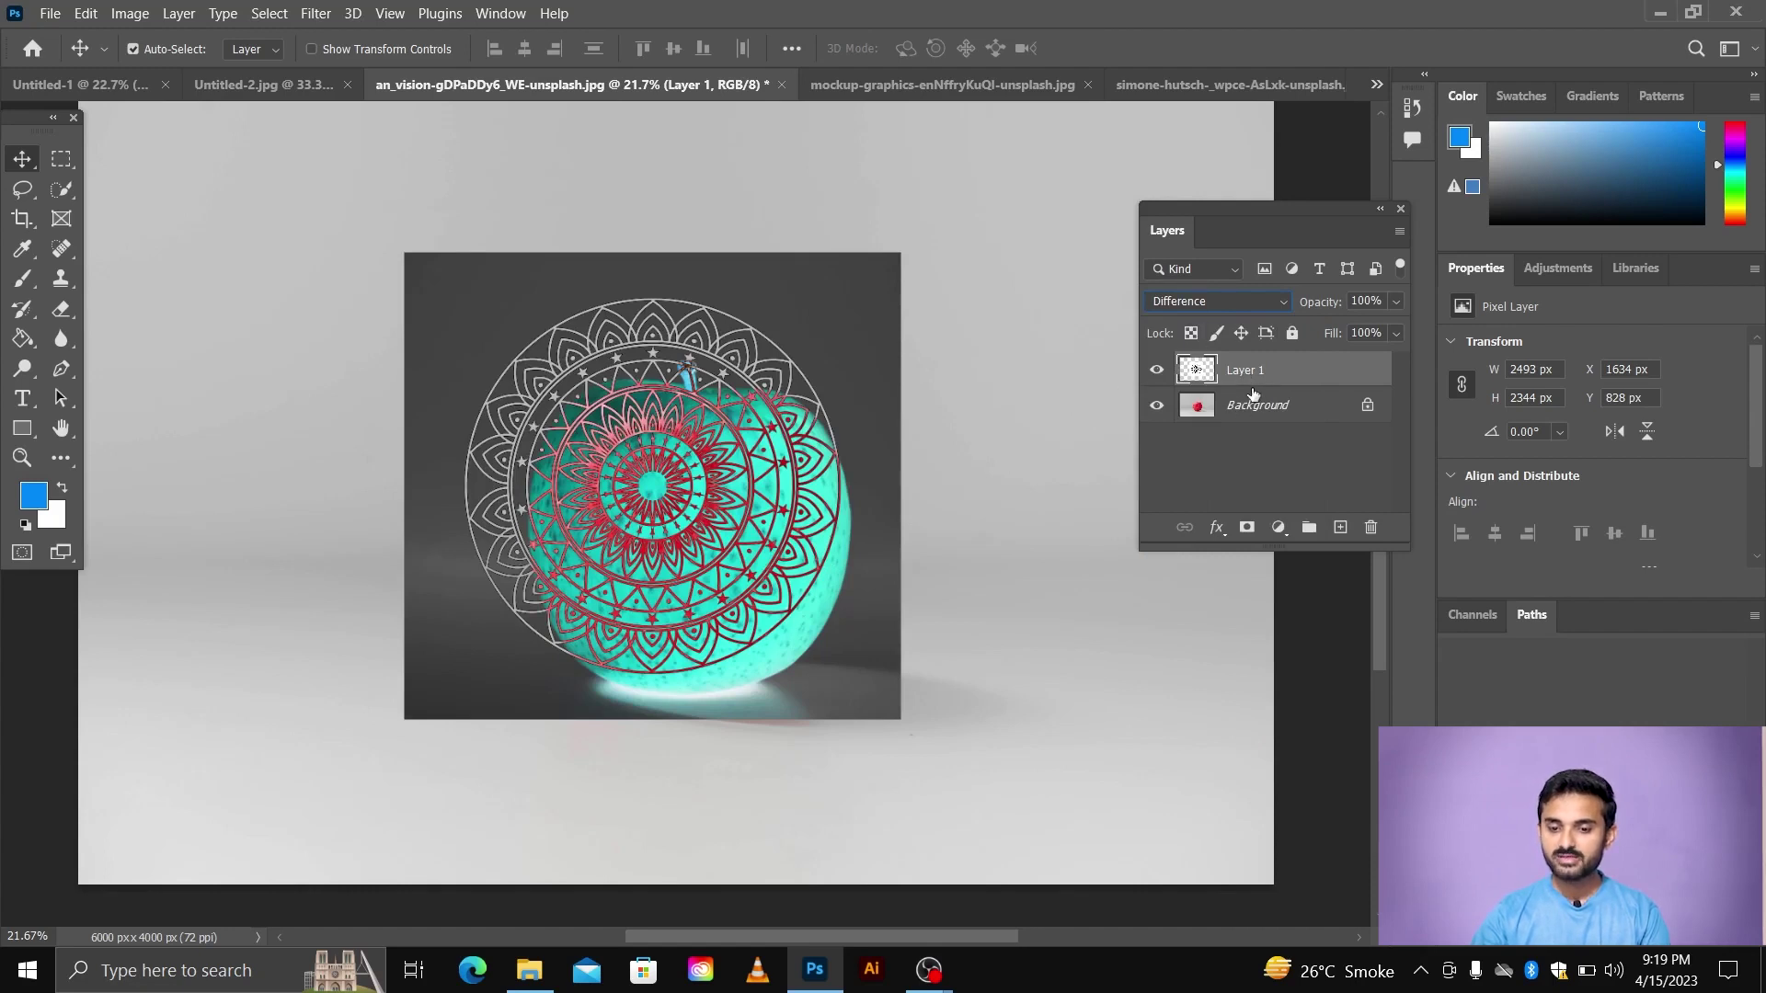
left_click(1223, 311)
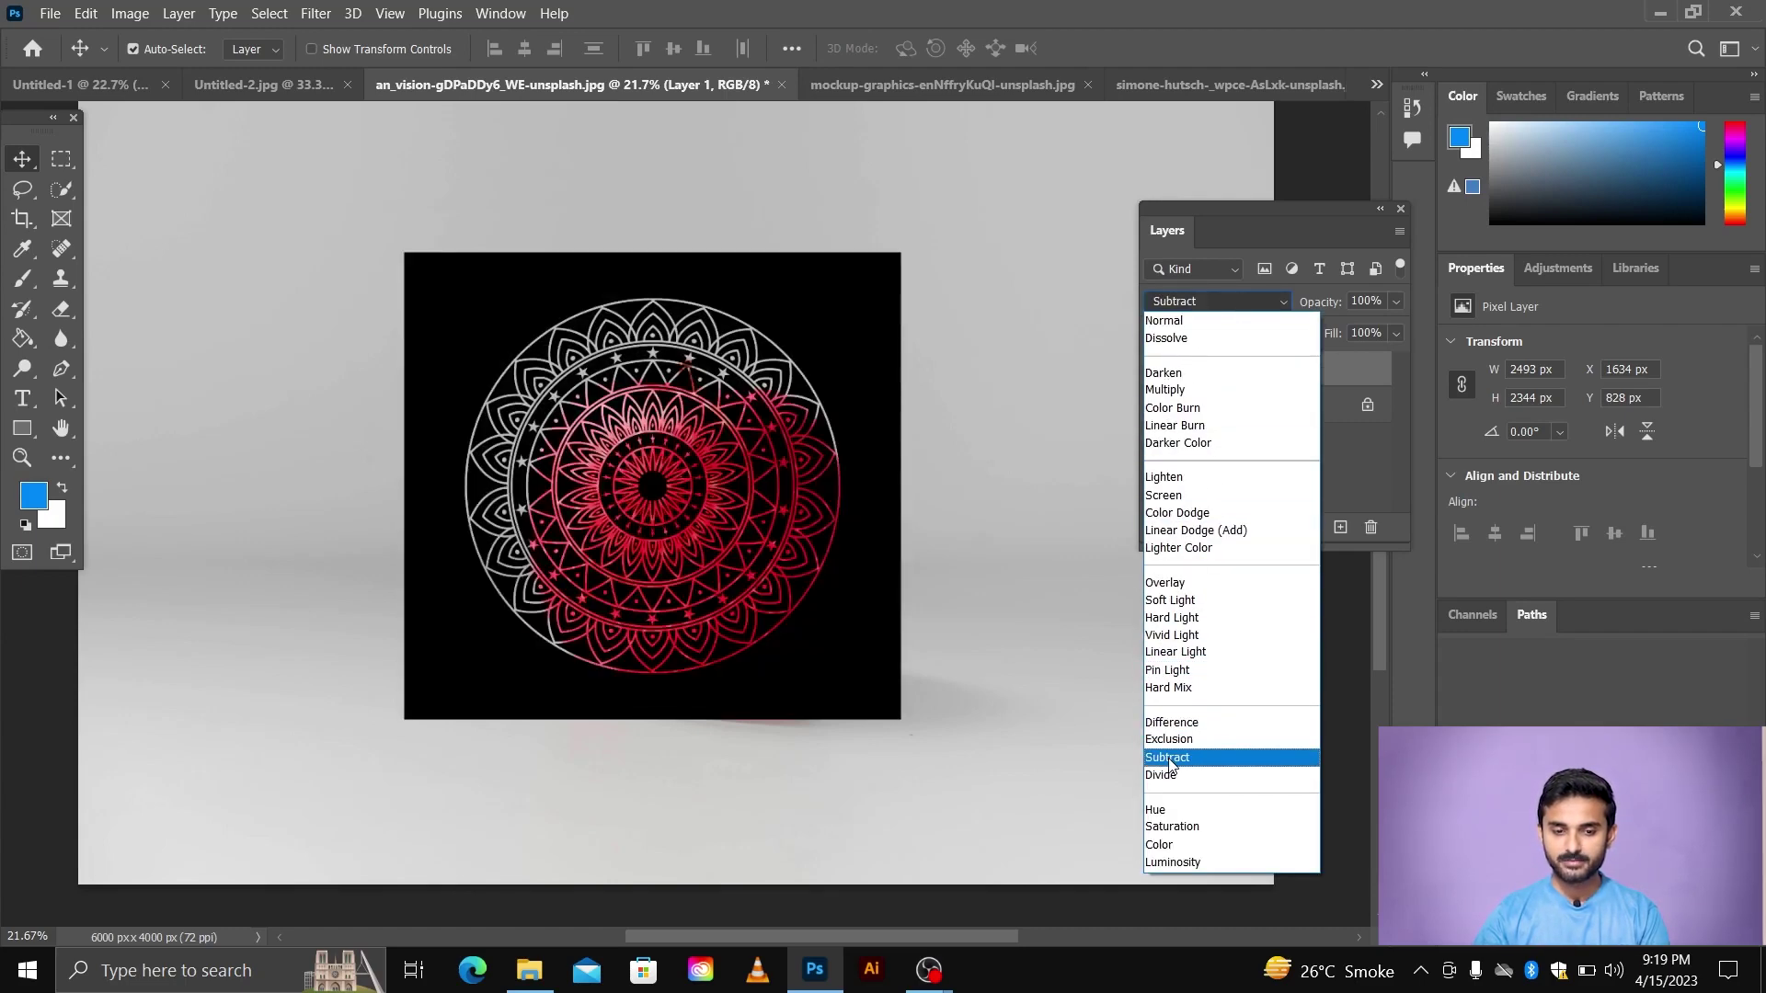
left_click(1164, 778)
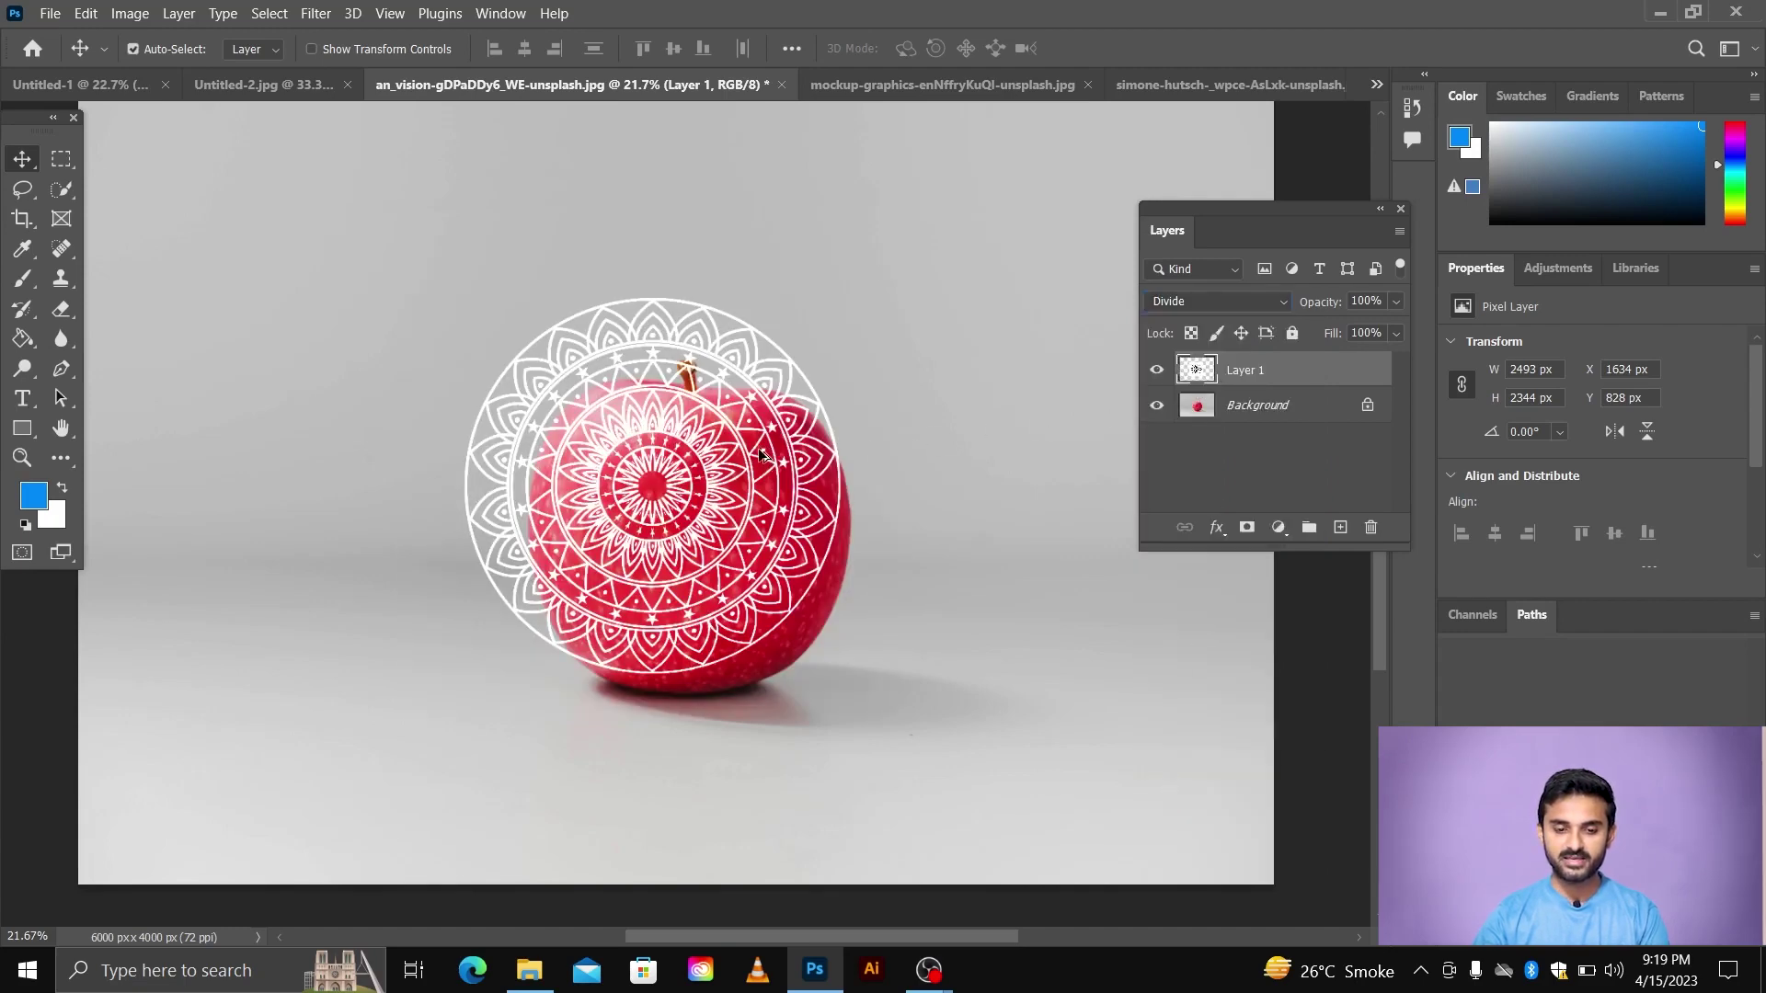
scroll(773, 451, "up", 2)
scroll(761, 454, "up", 2)
scroll(782, 442, "down", 2)
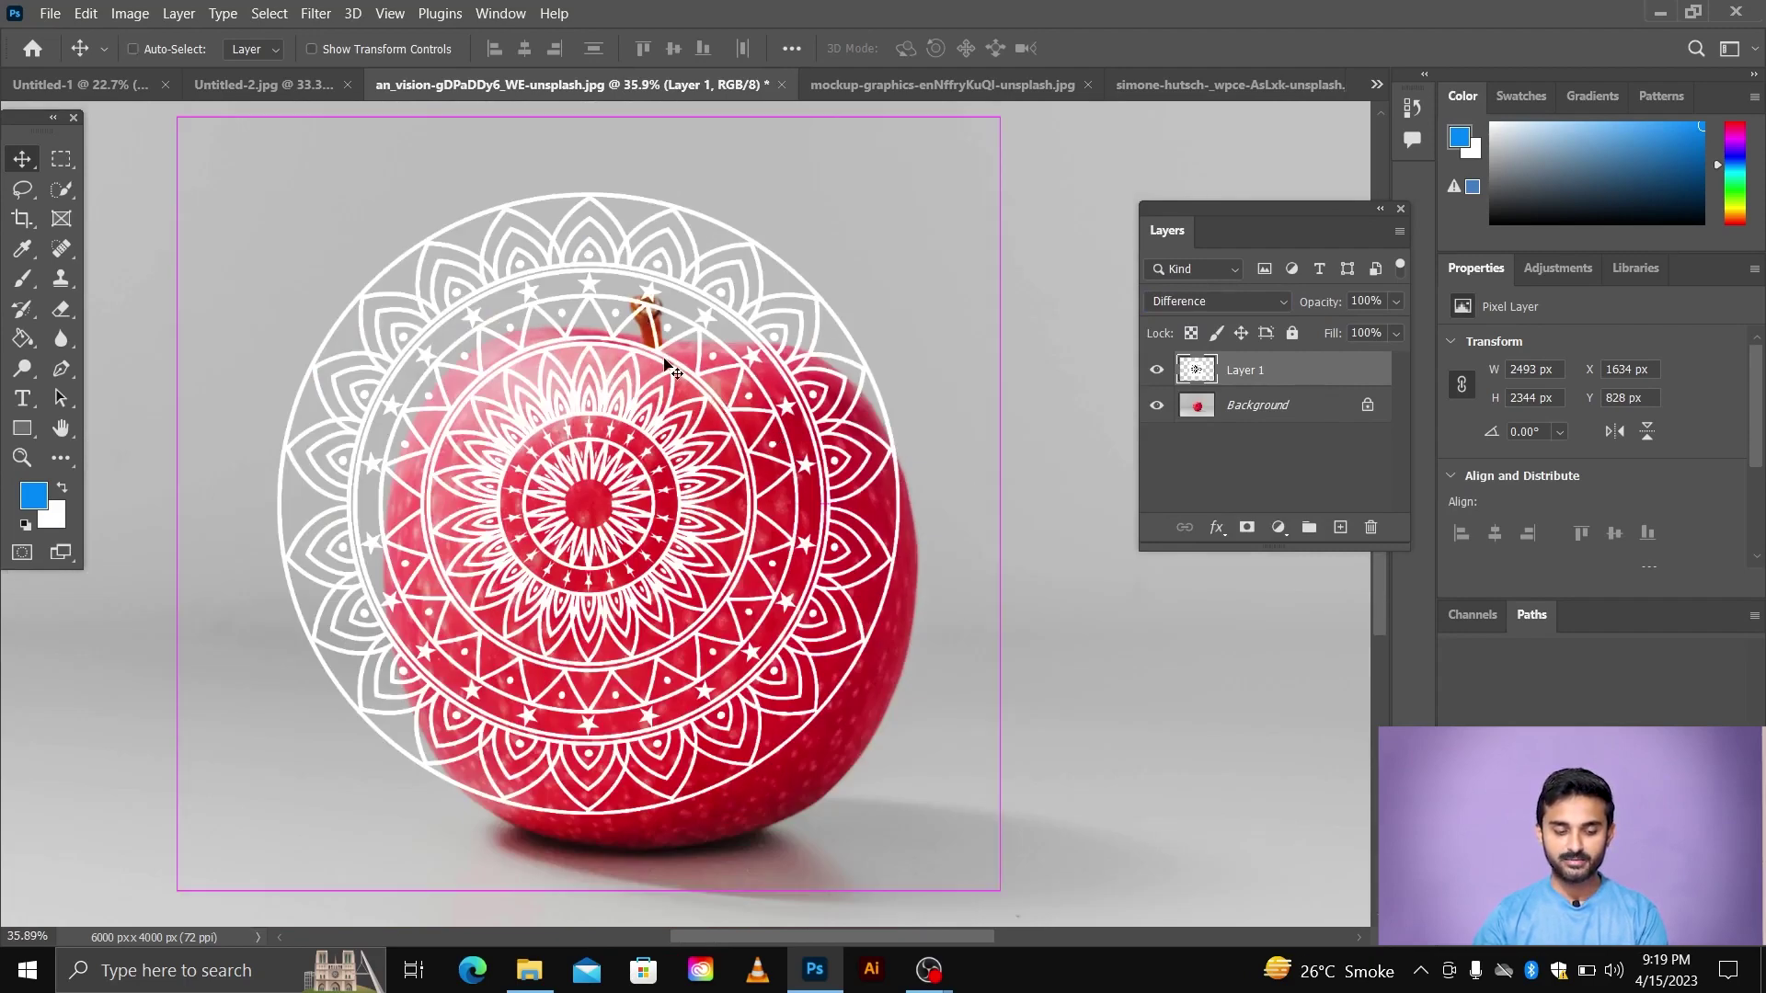
- Try Difference and Normal blending on the mandala, then settle on Divide
key("shift+minus")
key("shift+minus")
key("shift+minus")
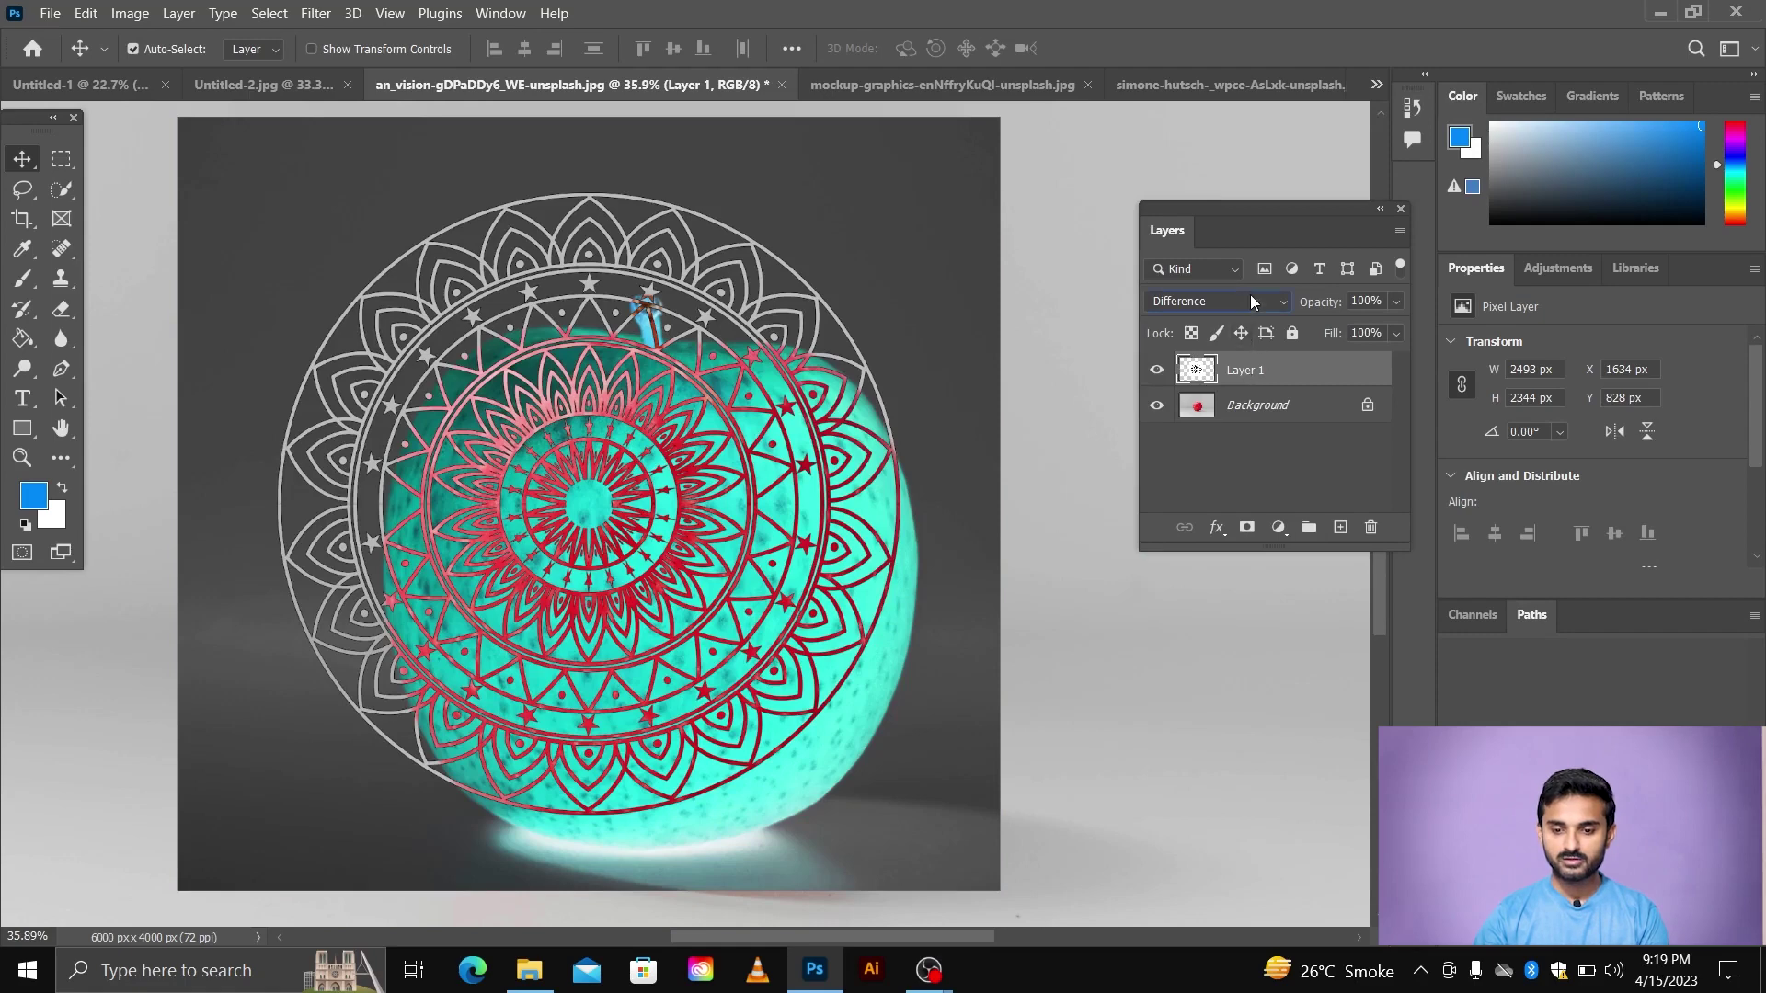
left_click(1256, 301)
left_click(1195, 317)
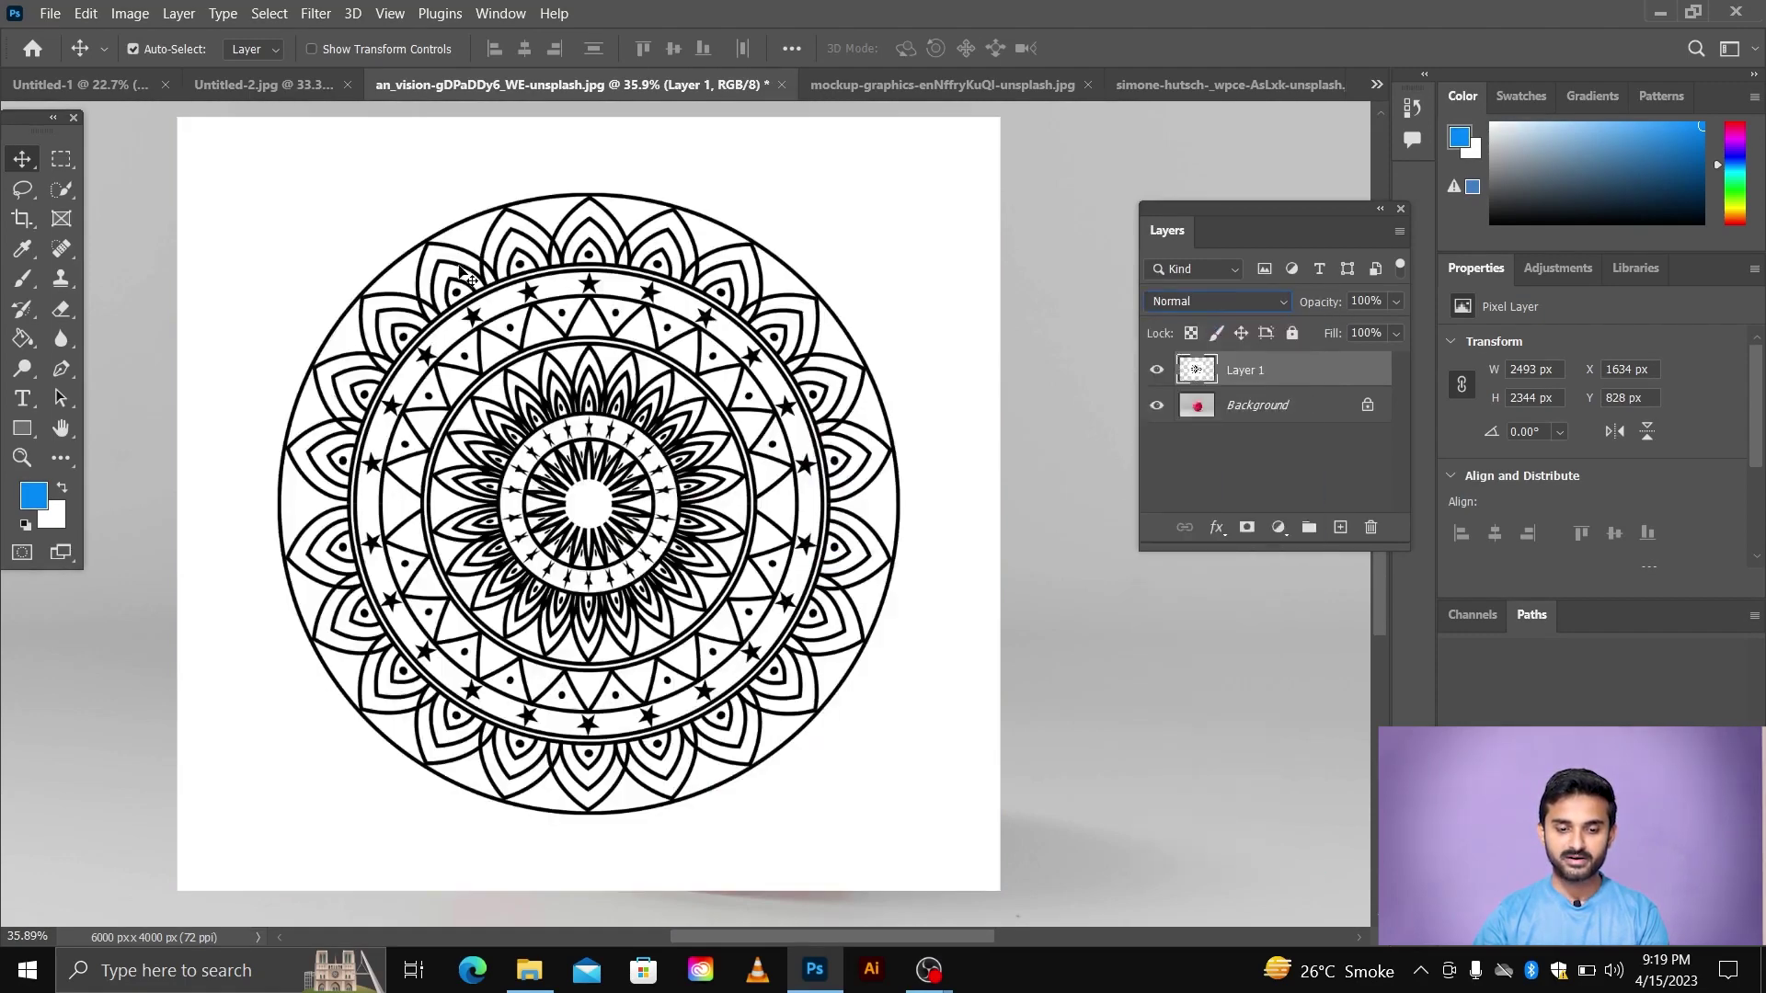
left_click(1224, 309)
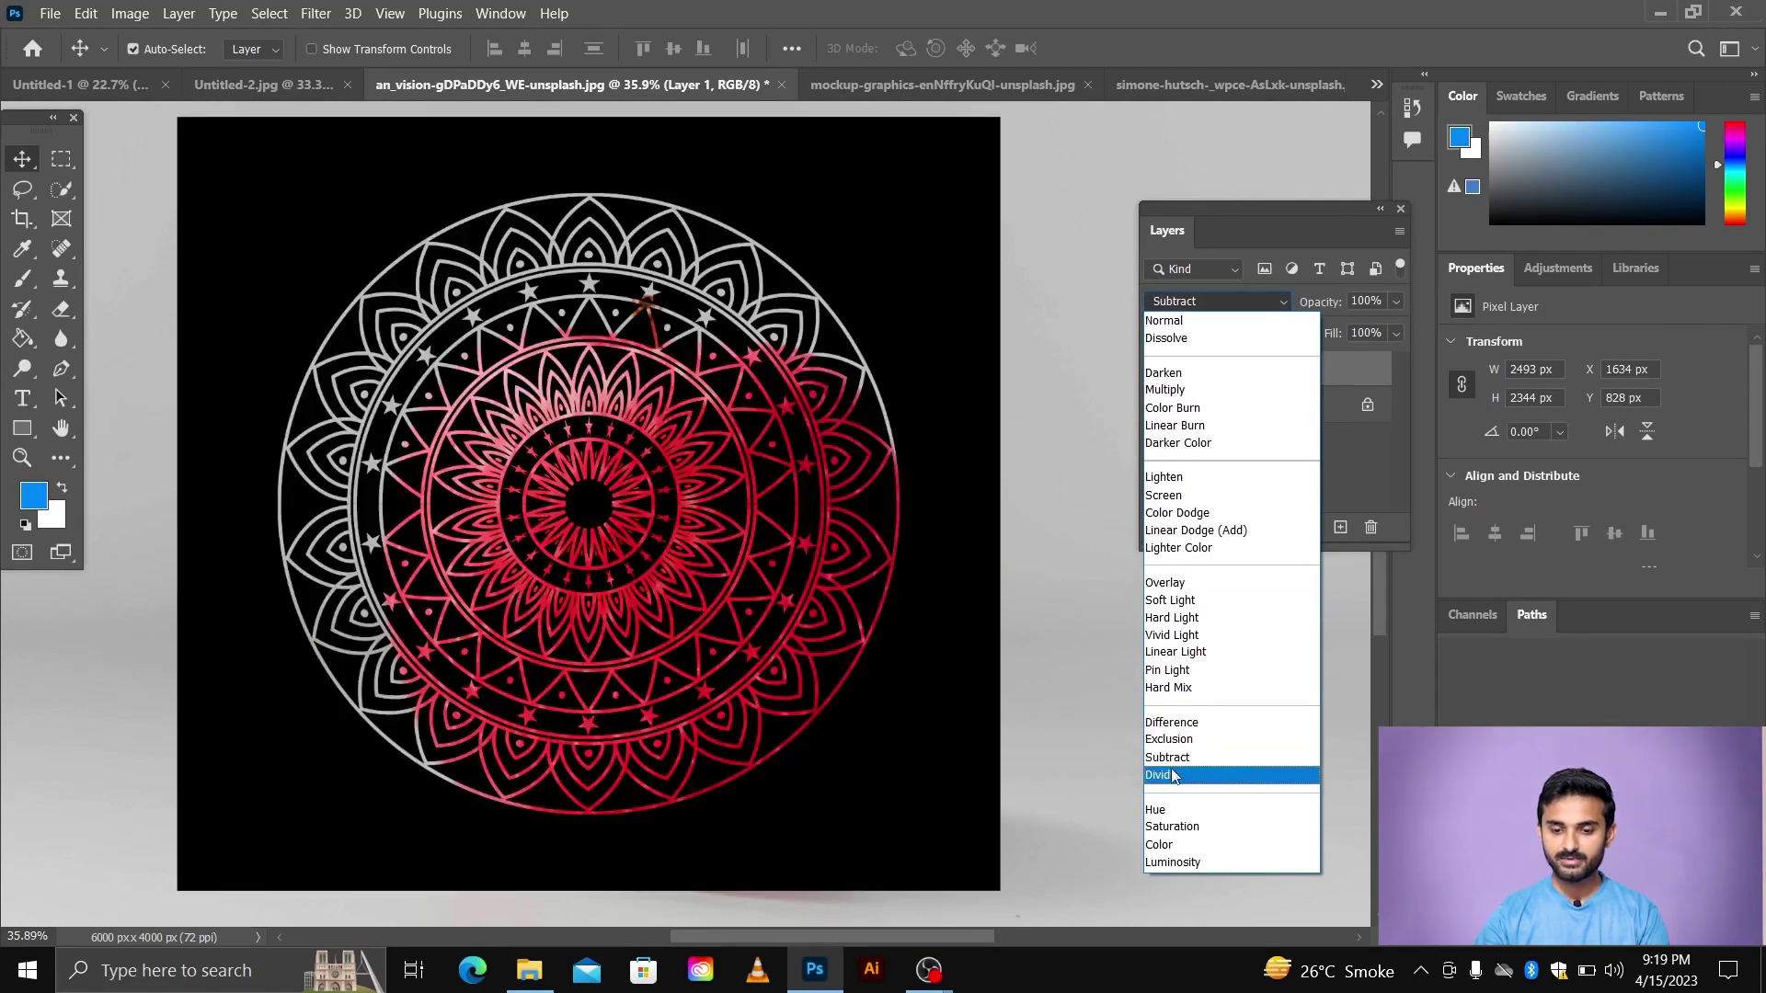
left_click(1161, 775)
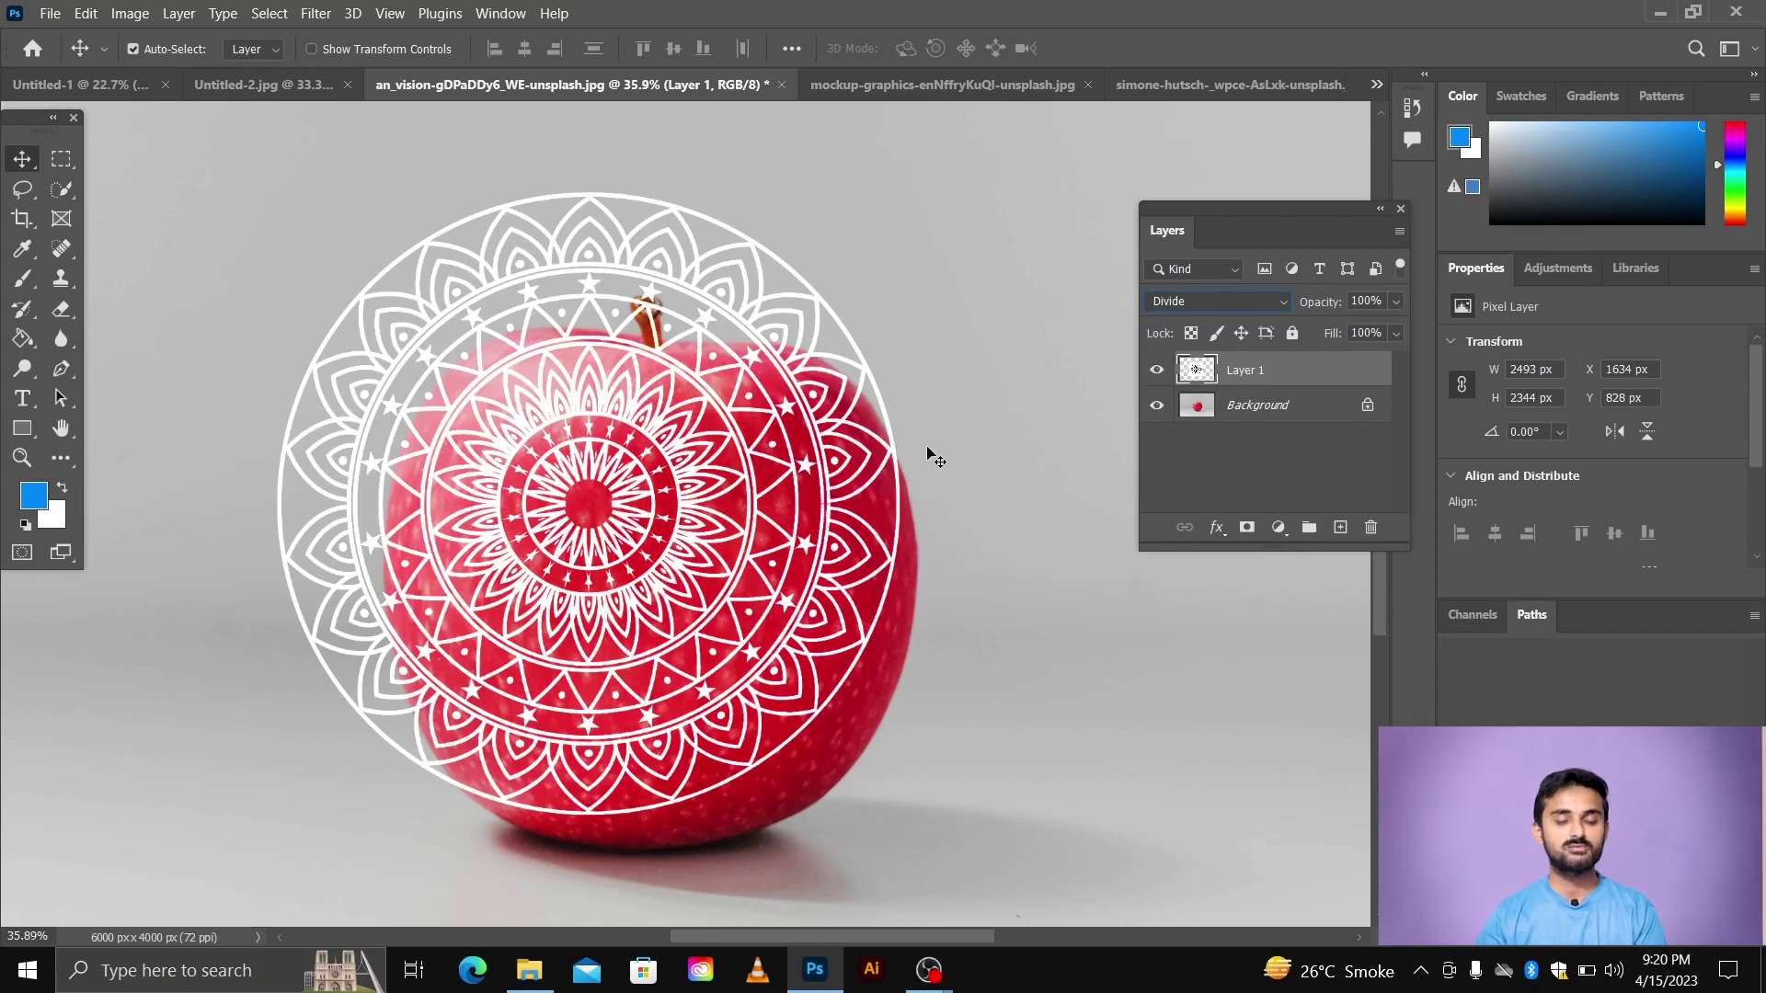
left_click(1191, 310)
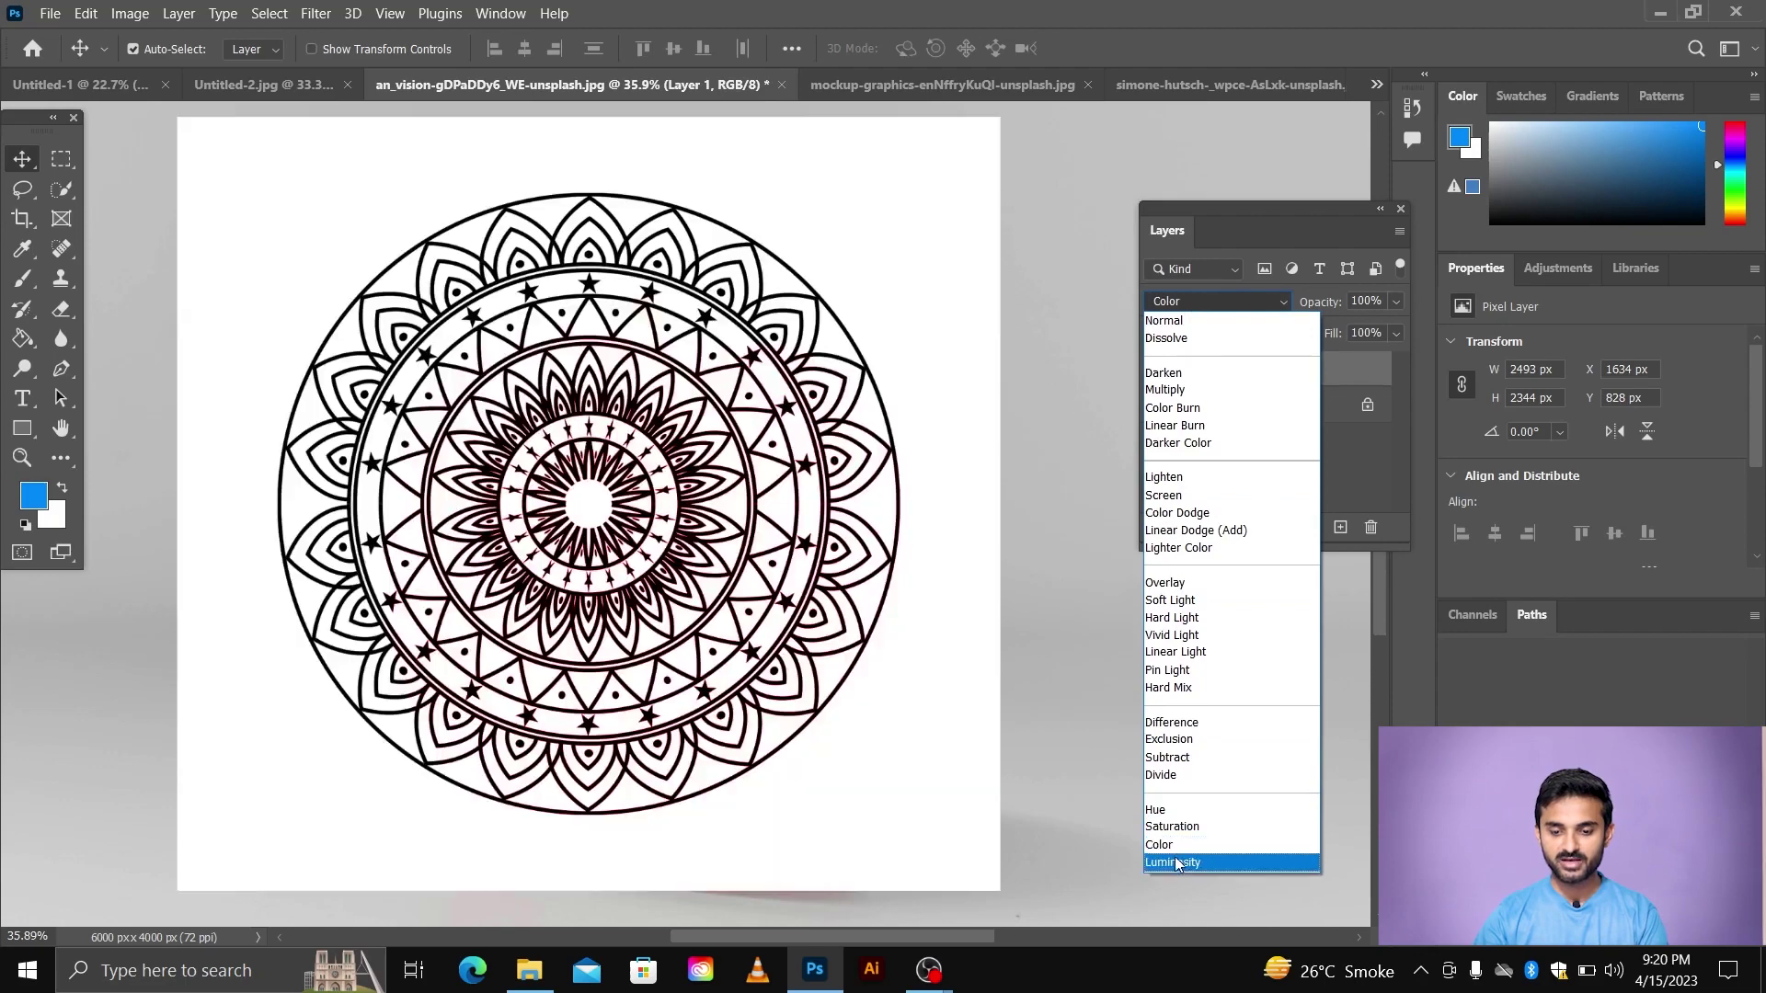
left_click(1180, 229)
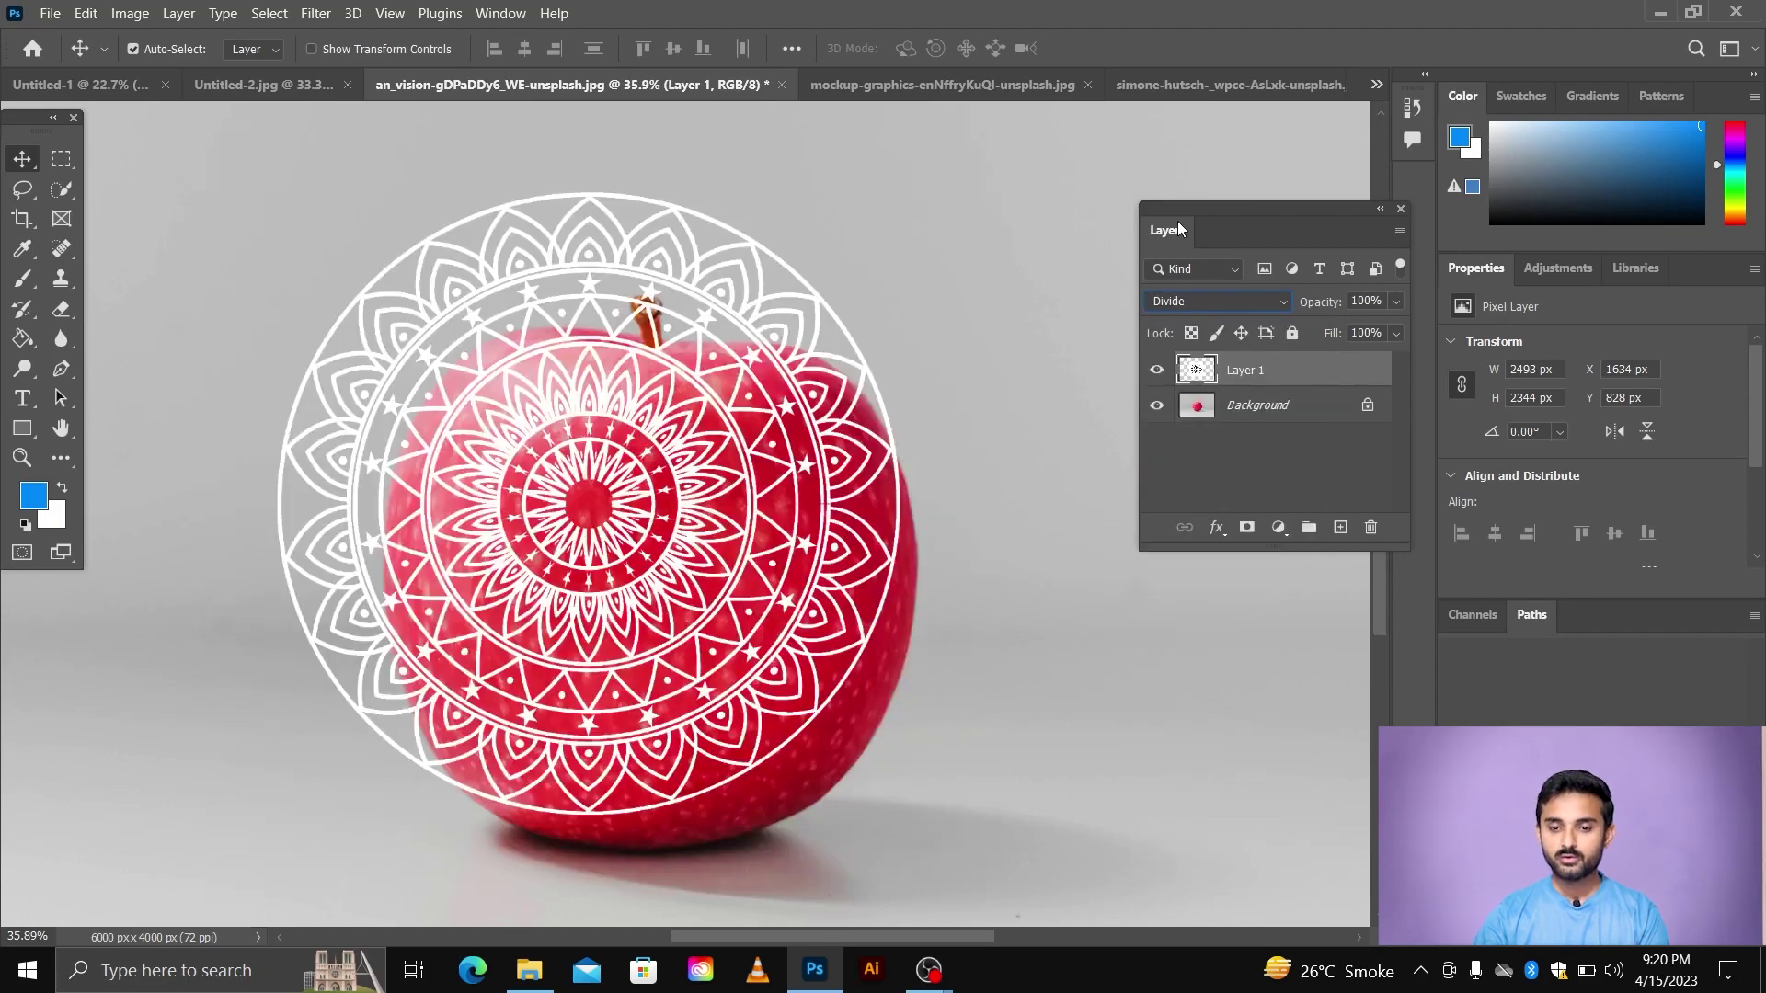
- Zoom out to view the whole apple photo and select the Background layer
key("ctrl")
scroll(747, 507, "down", 1)
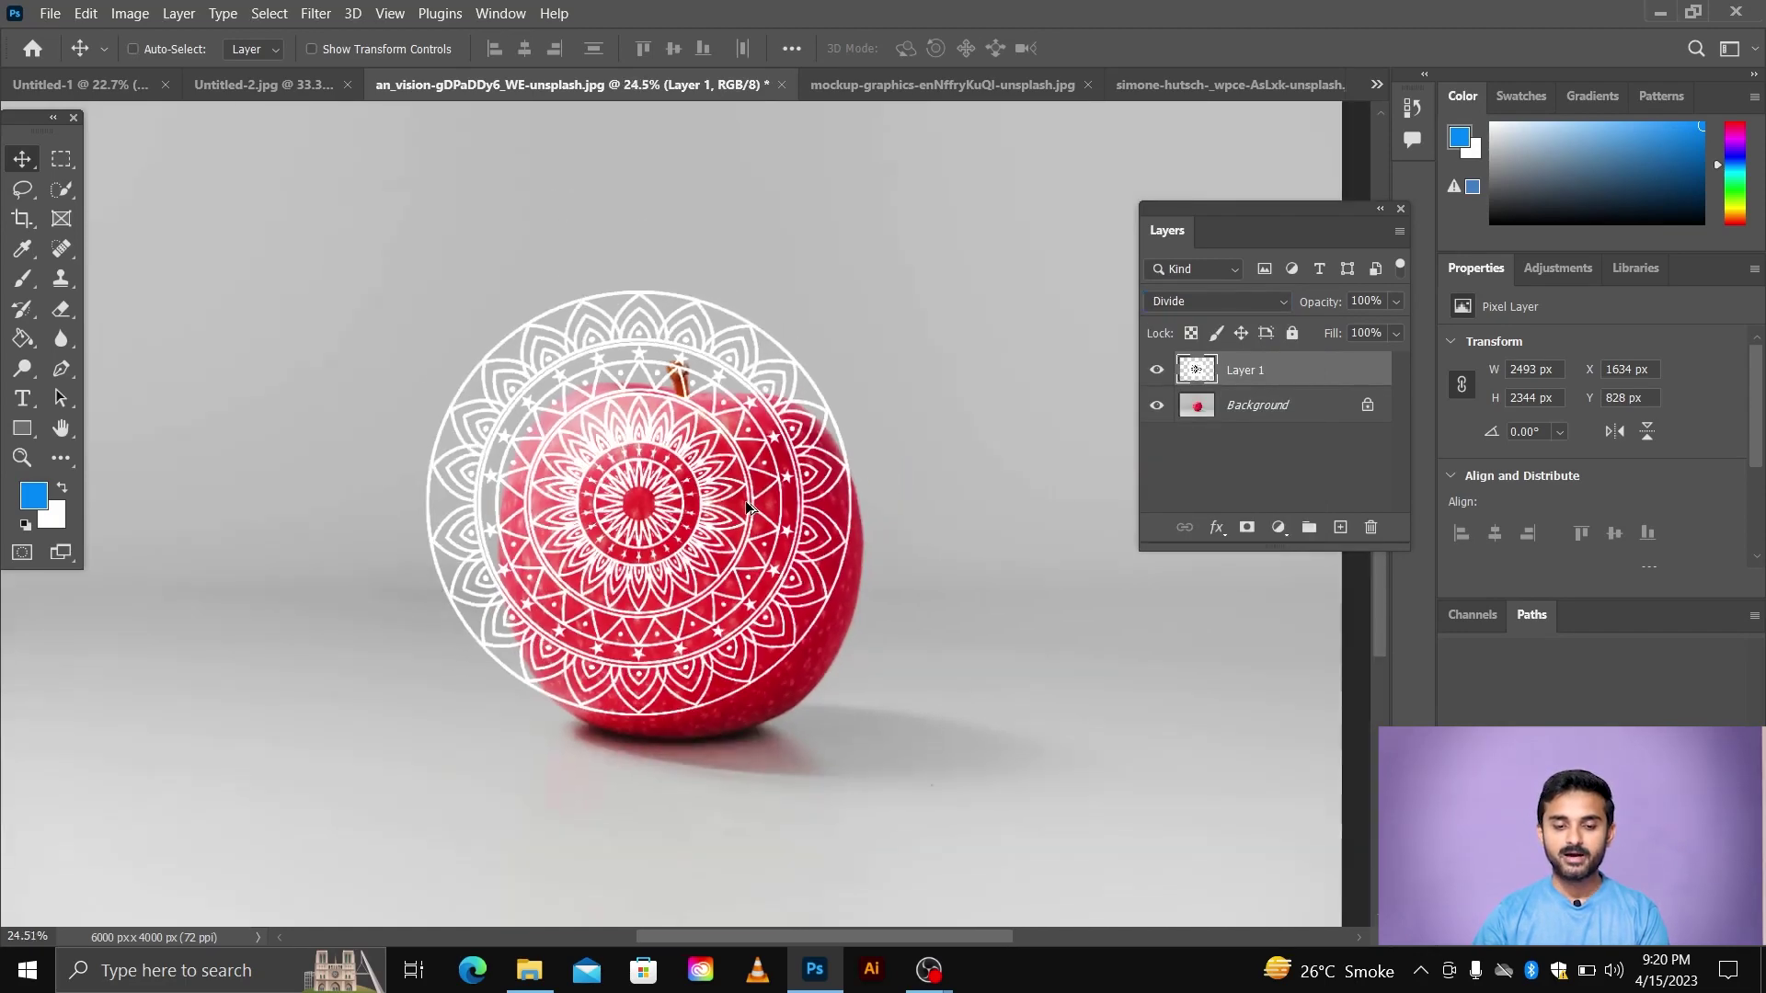
scroll(747, 507, "down", 2)
scroll(747, 507, "down", 1)
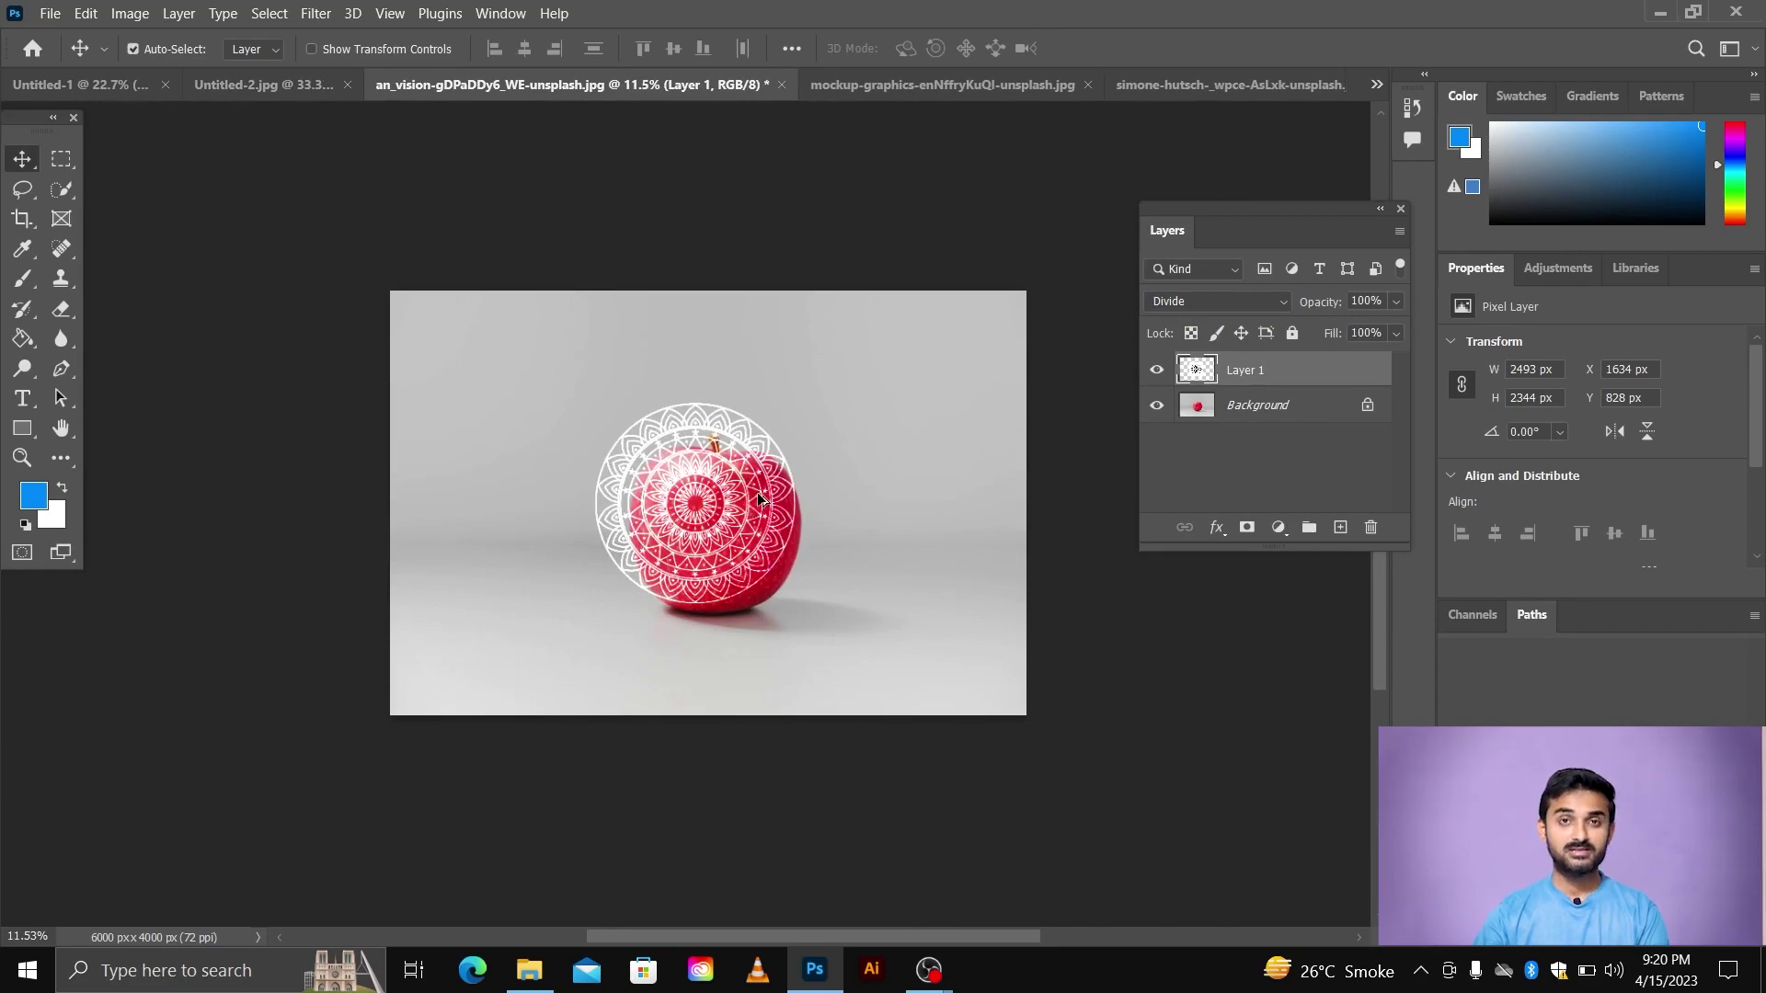
scroll(747, 504, "up", 1)
scroll(750, 502, "up", 1)
scroll(758, 496, "down", 1)
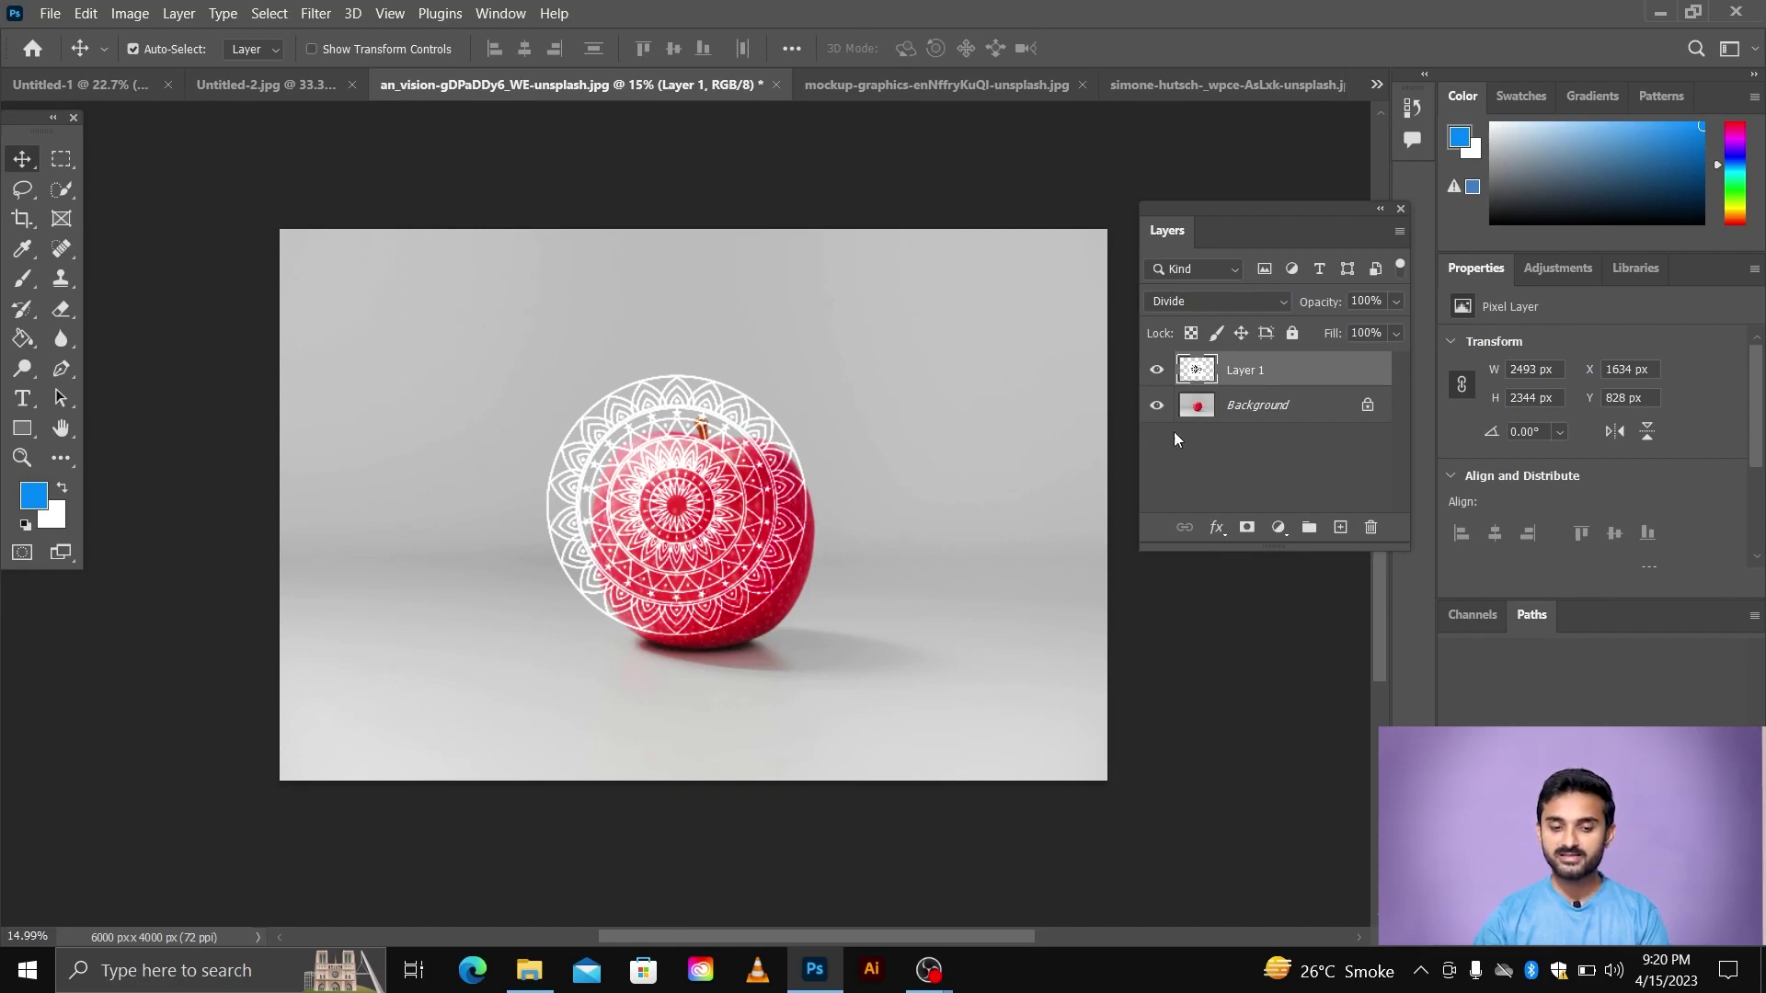
left_click(1244, 419)
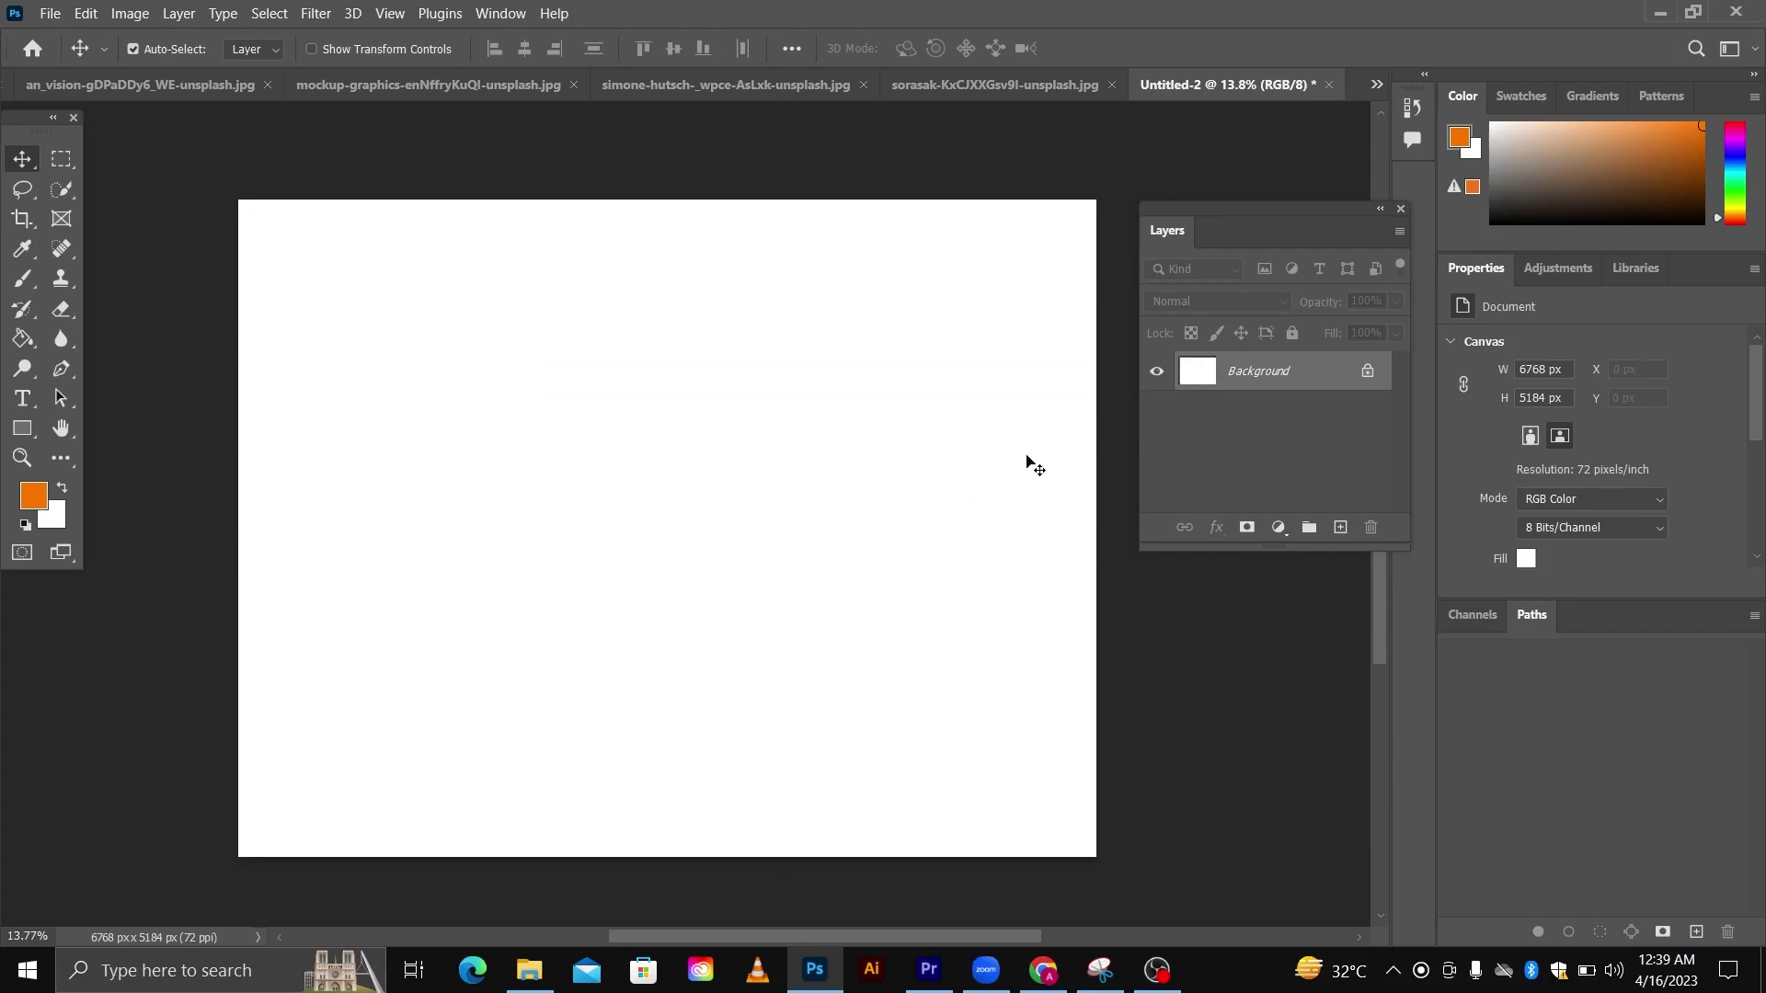
- Add a new layer and paint an orange soft-brush blob near the canvas centre
left_click(1341, 528)
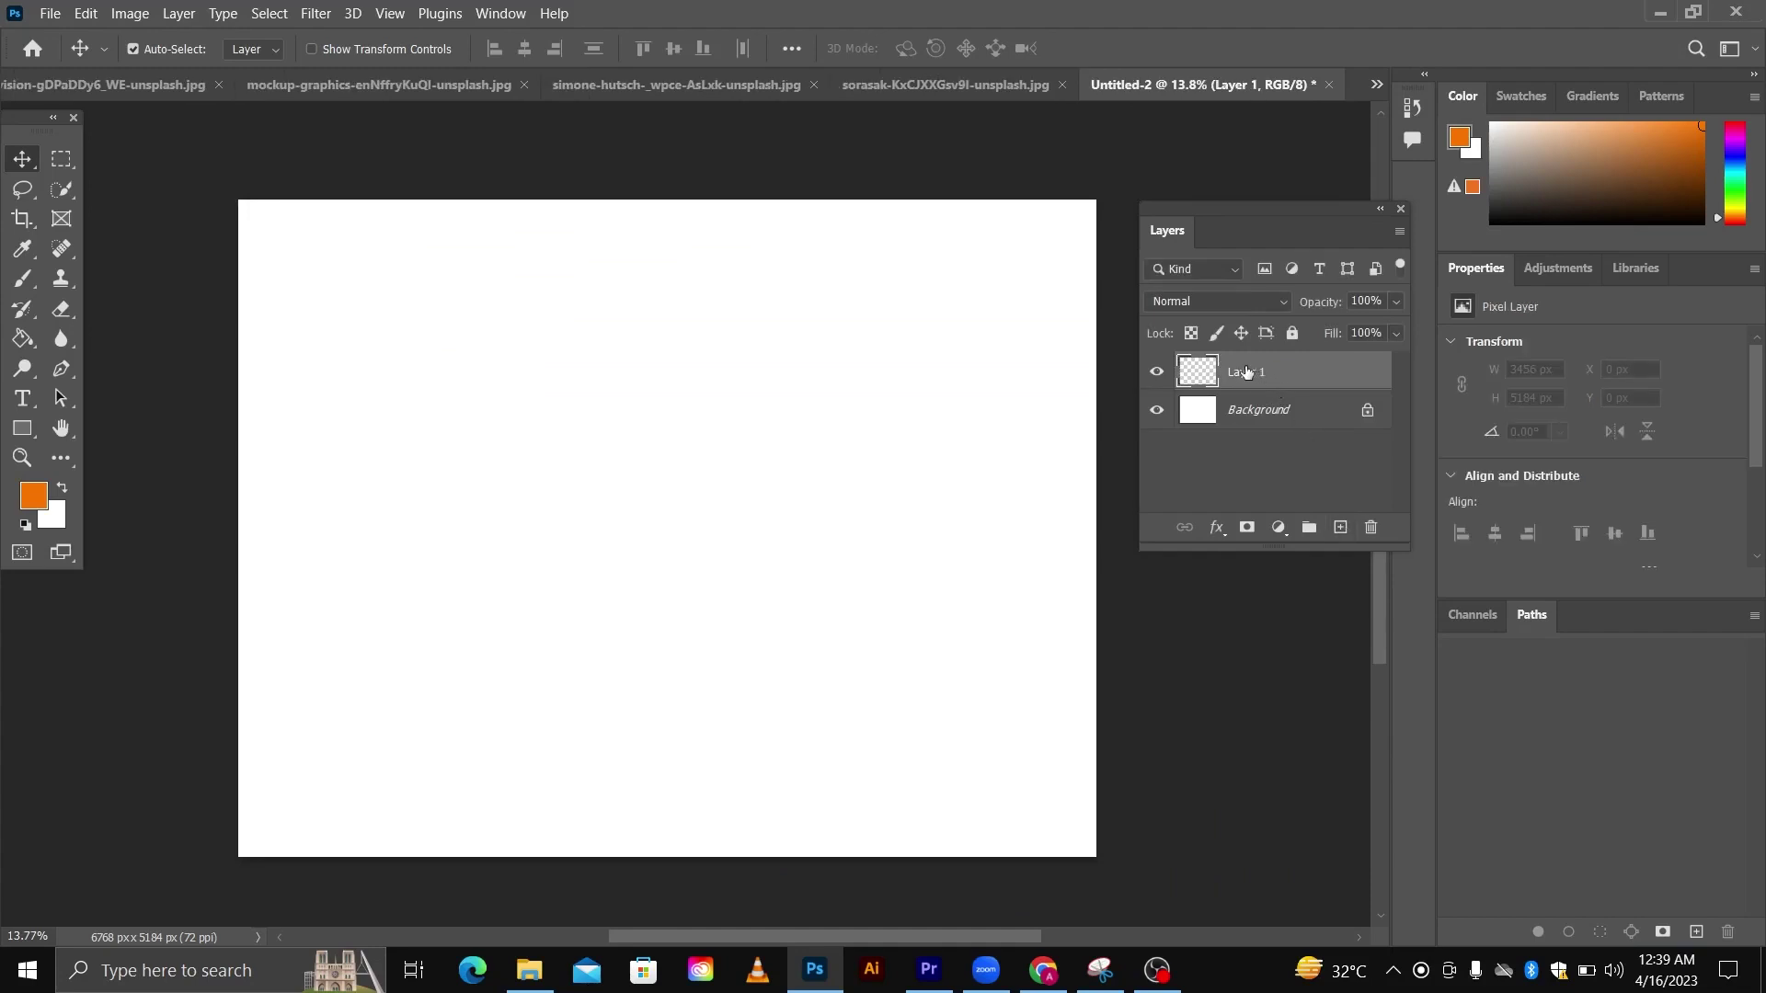
left_click(23, 278)
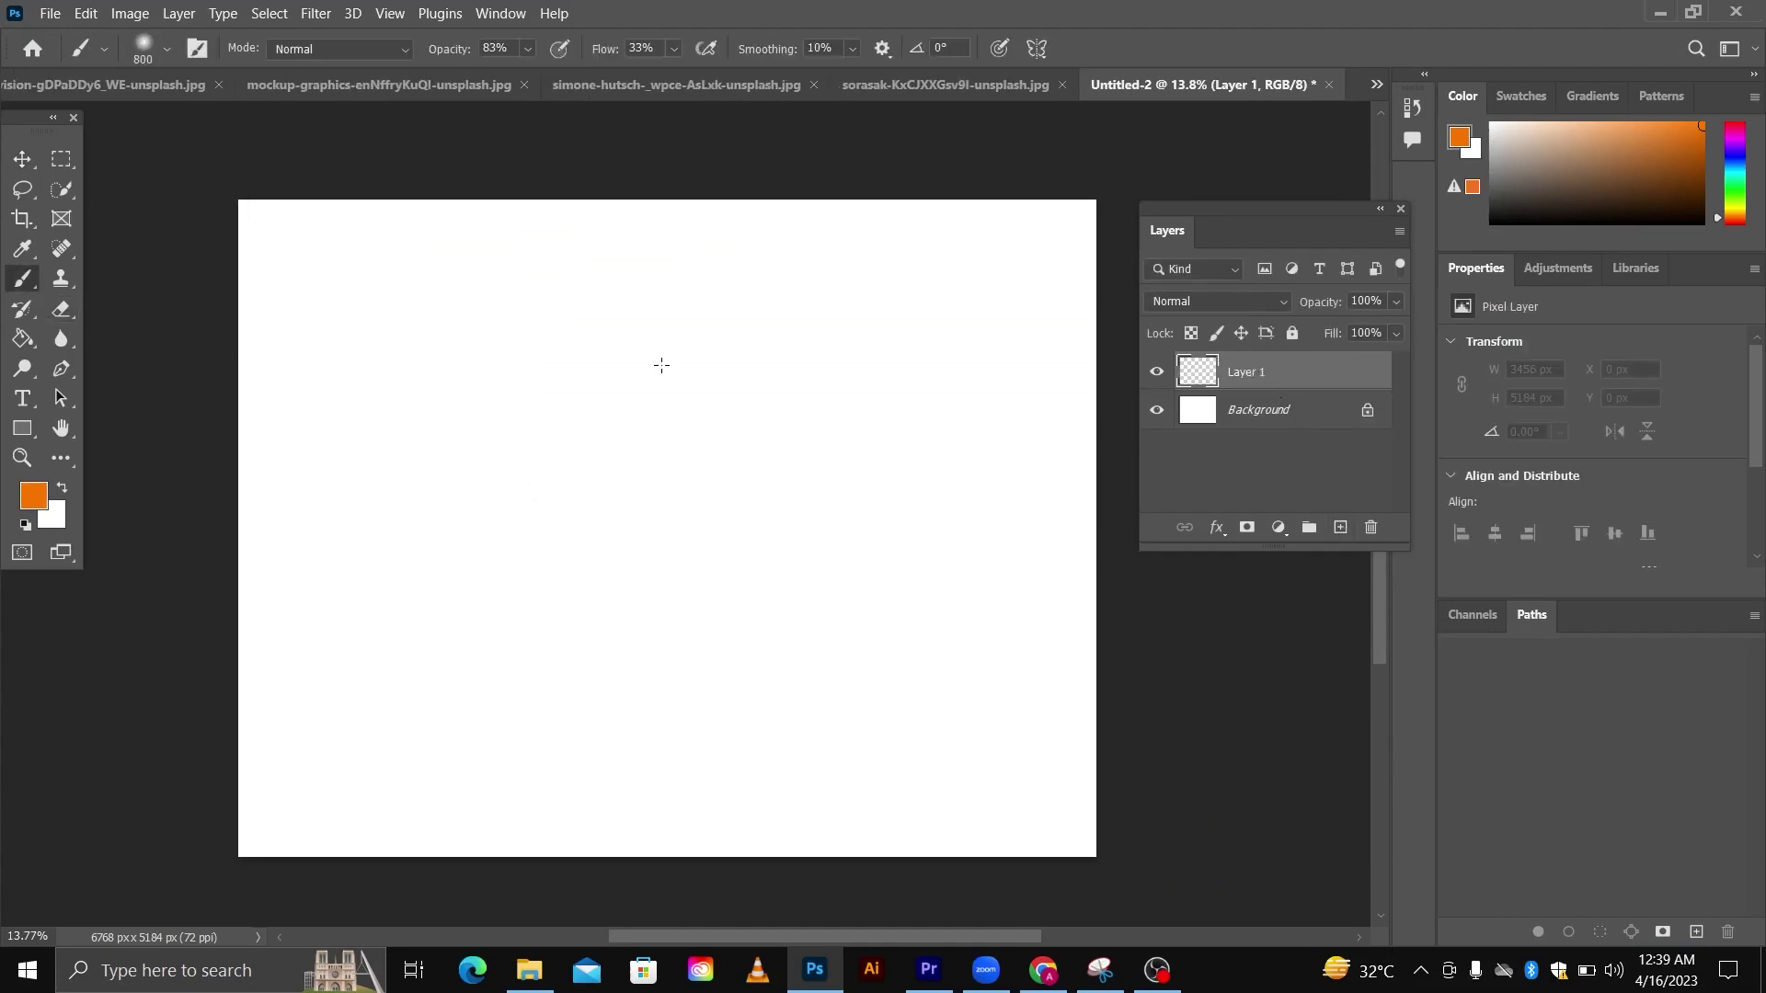
mouse_move(661, 365)
left_mouse_down()
mouse_move(722, 467)
mouse_move(626, 501)
left_mouse_up()
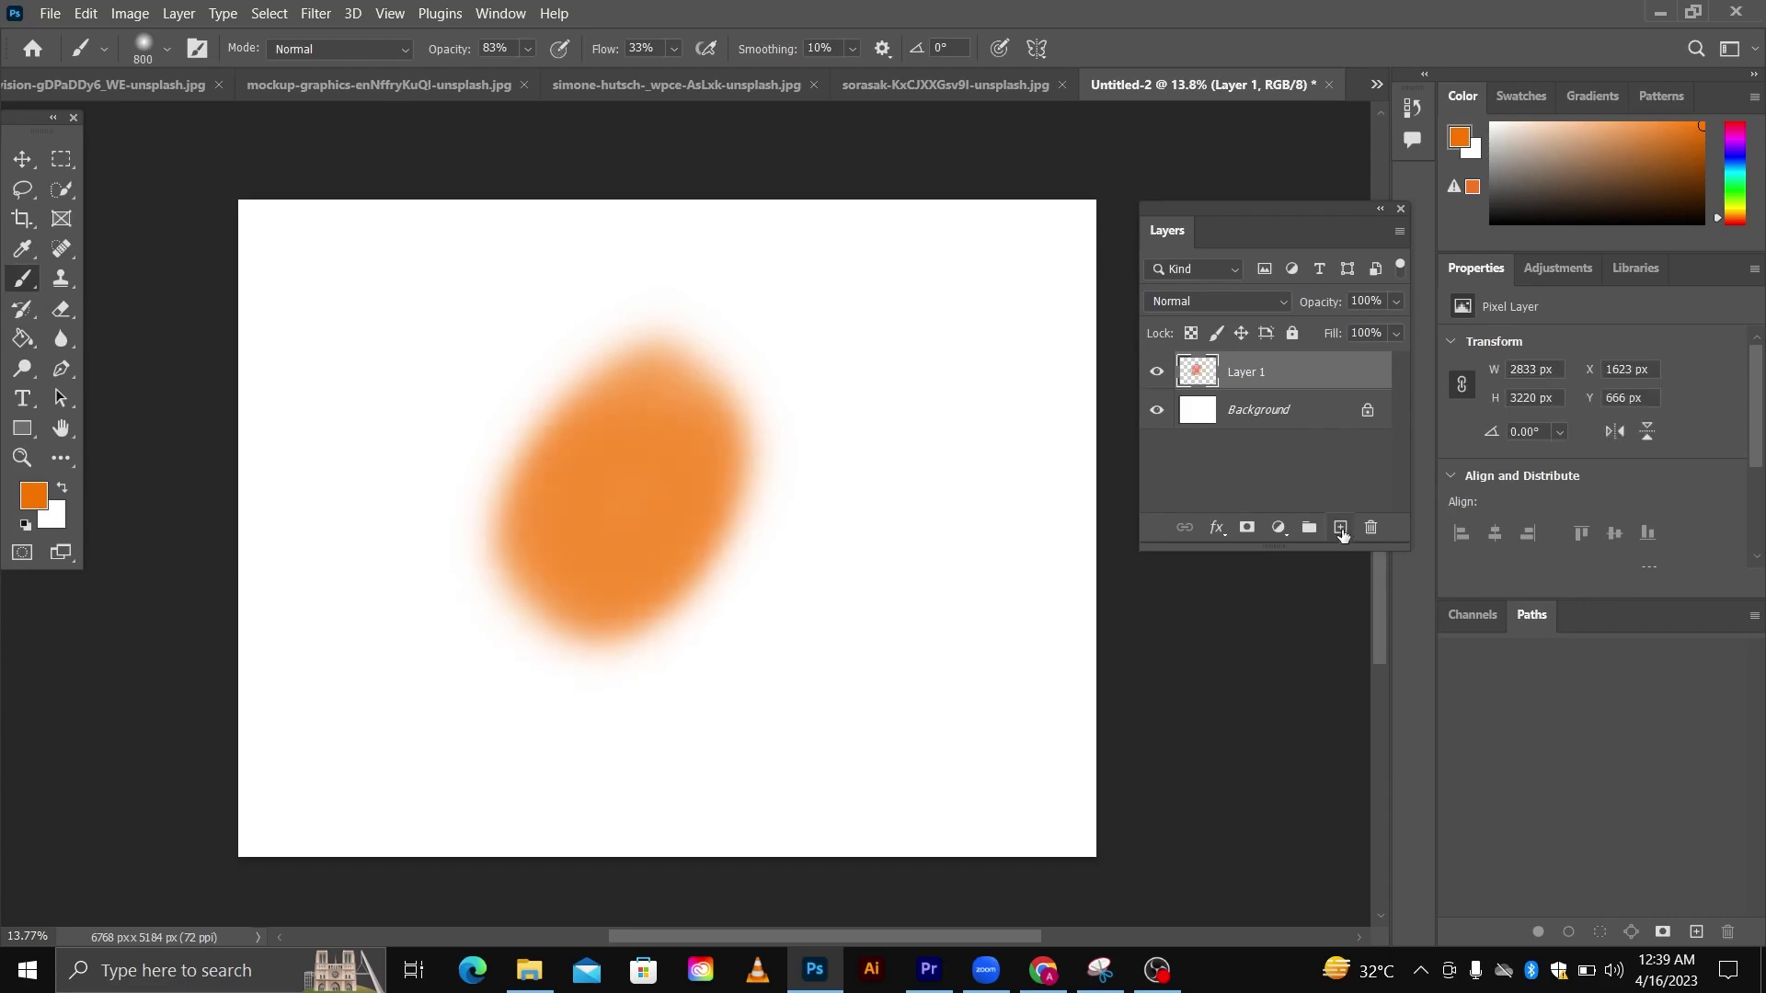
- On a second new layer, paint a cyan blob right of the orange one
left_click(1340, 528)
left_click(34, 497)
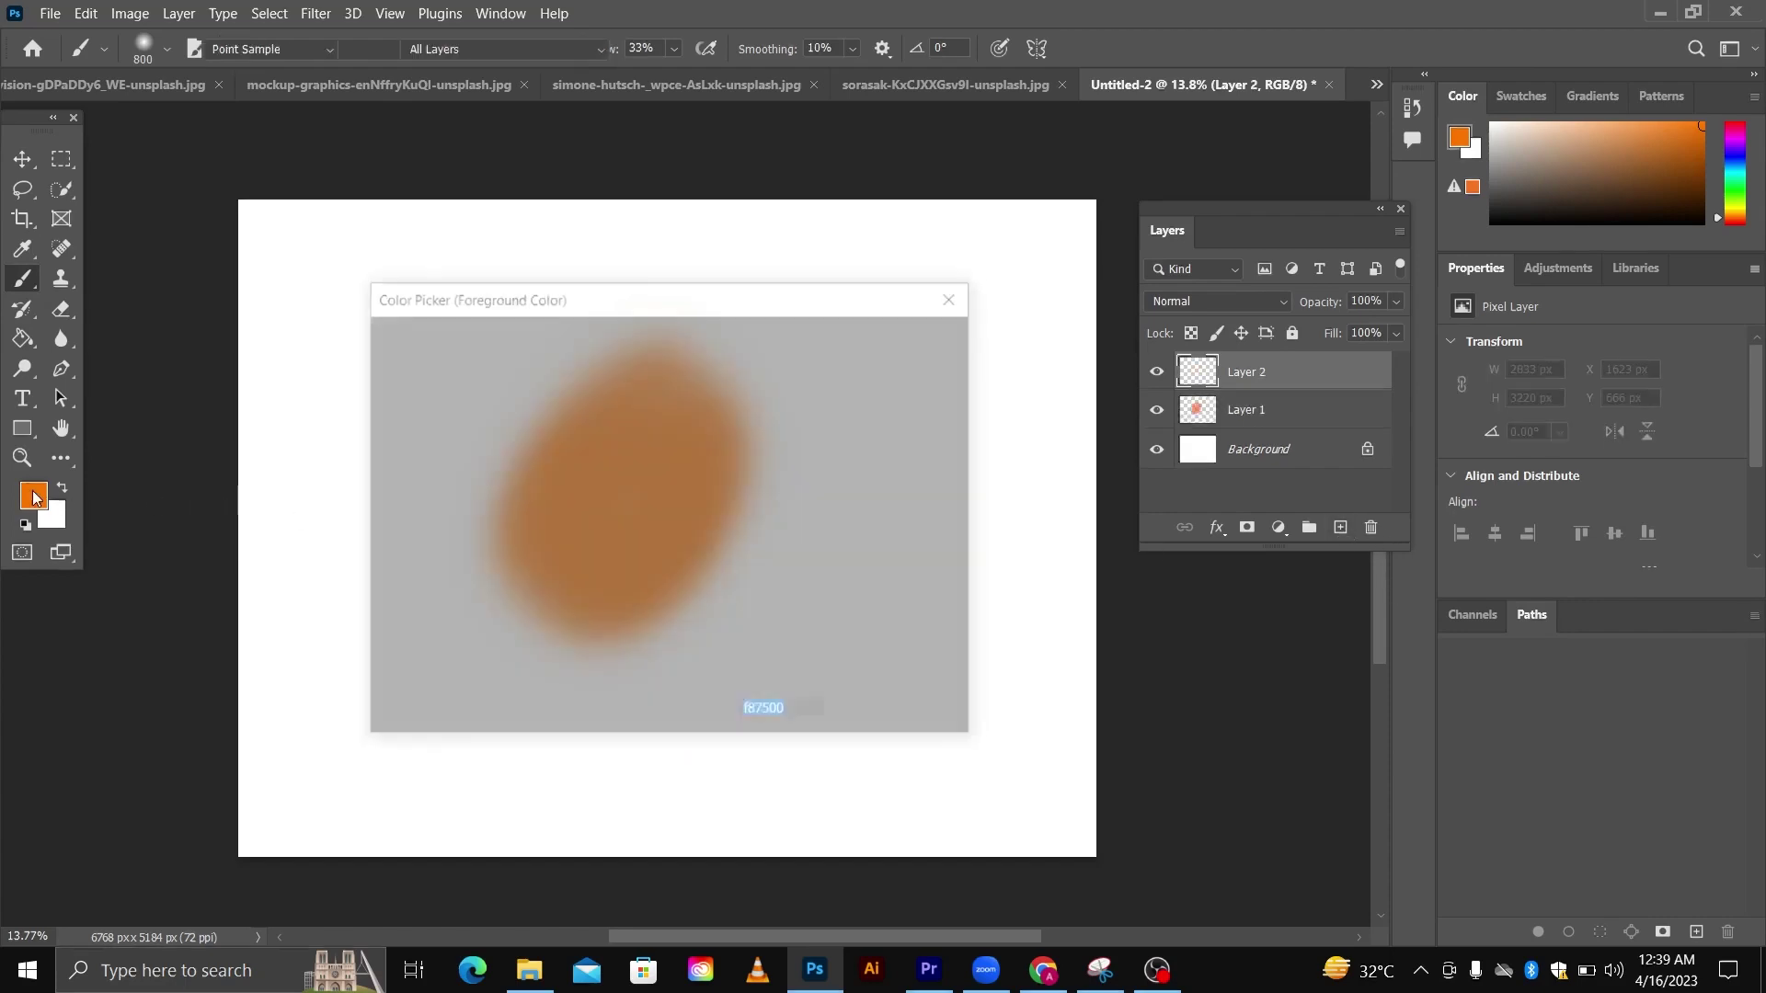
left_click(688, 495)
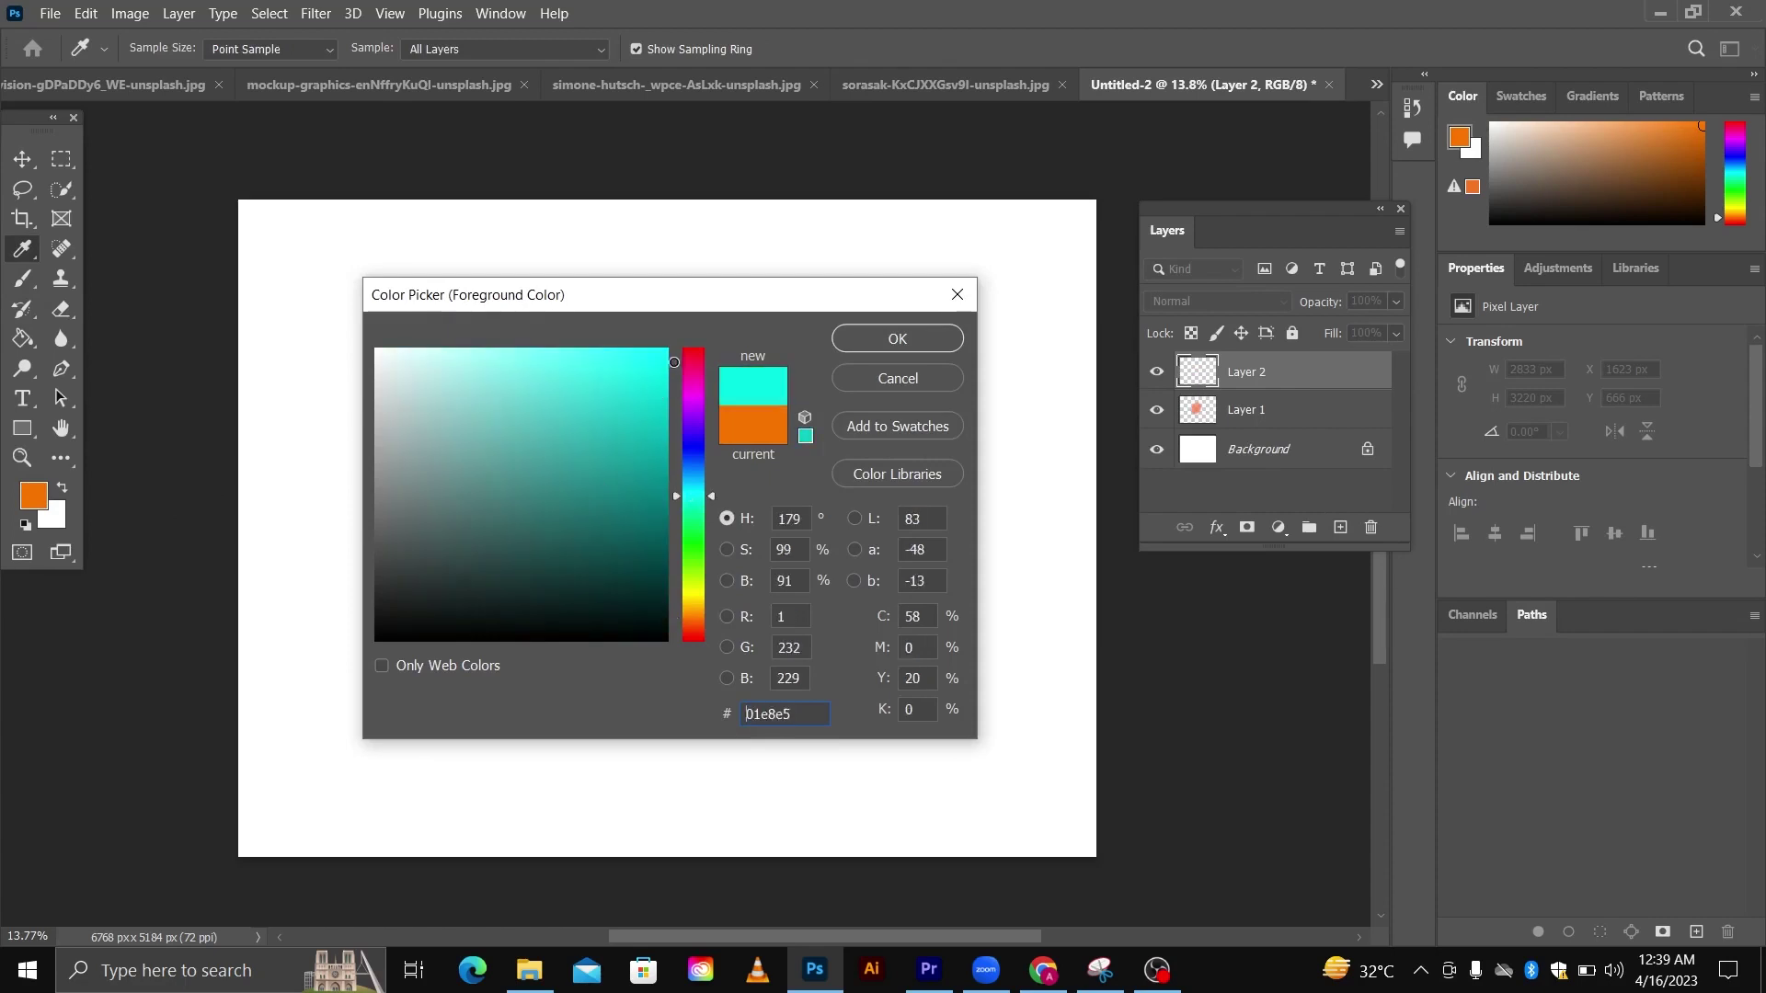
left_click(855, 347)
mouse_move(1044, 454)
left_mouse_down()
mouse_move(878, 488)
mouse_move(911, 405)
mouse_move(917, 440)
left_mouse_up()
- On a third new layer, paint a bright blue blob left of the orange one
left_click(1340, 528)
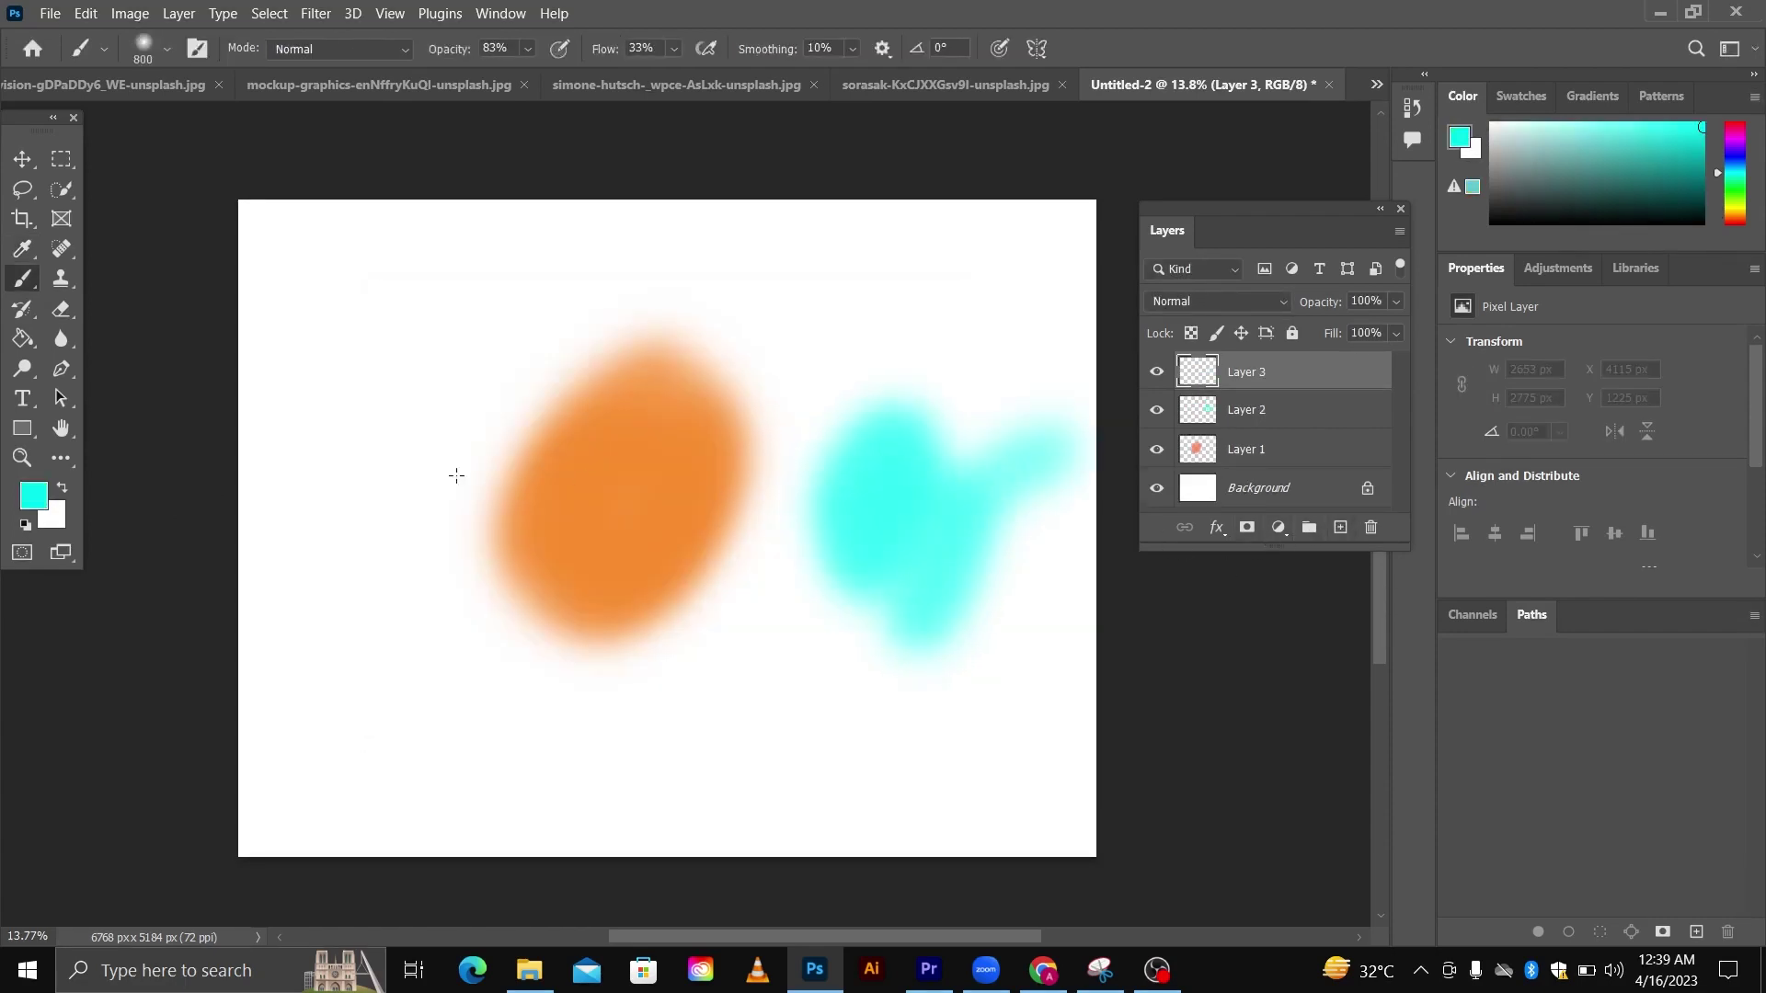
left_click(34, 494)
left_click(667, 603)
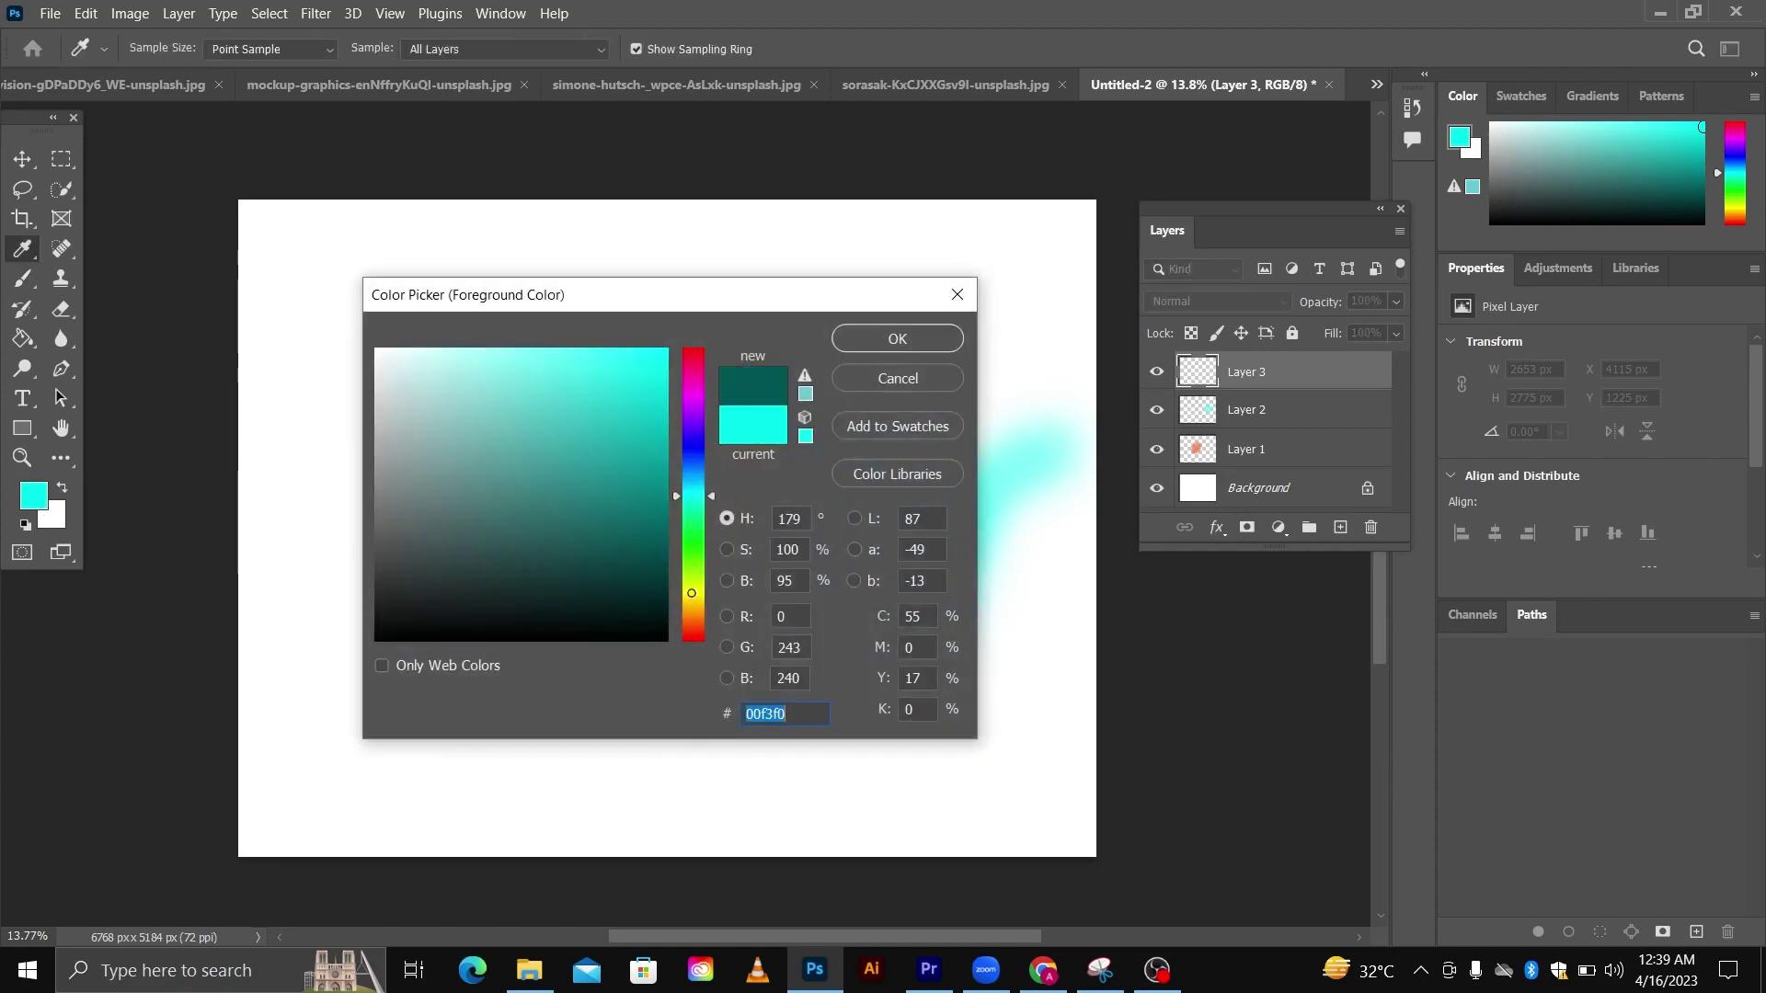
left_click(692, 625)
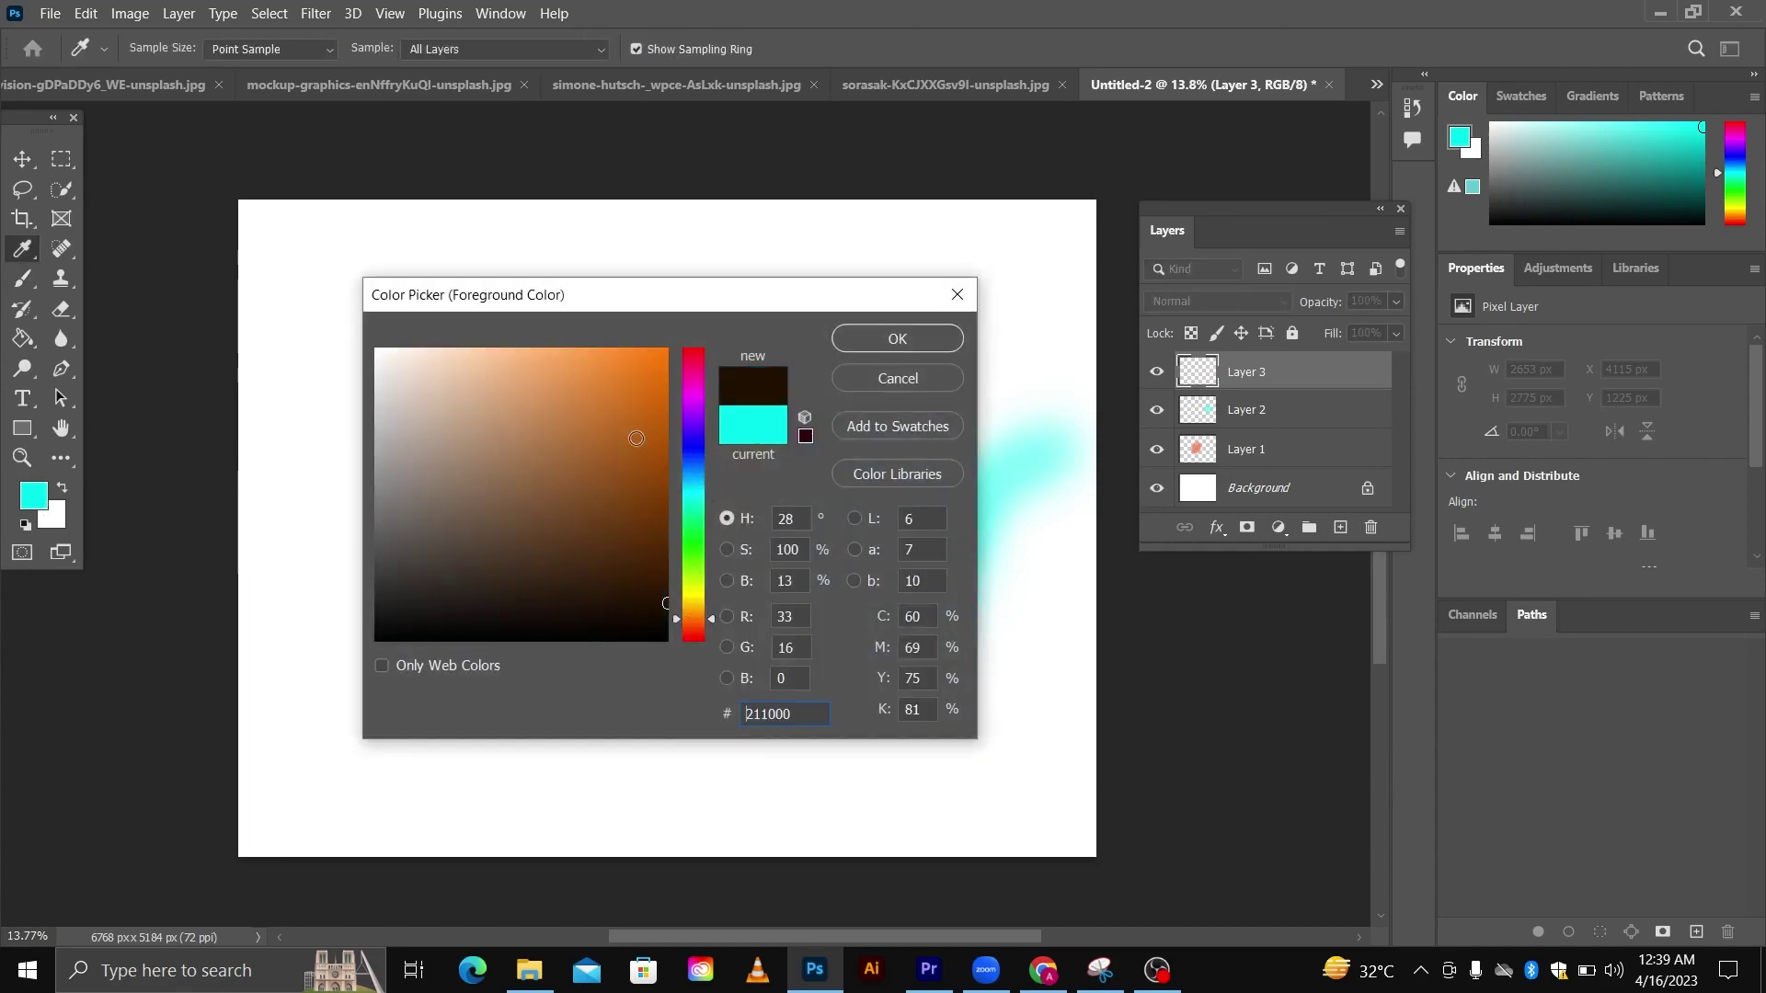
left_click(667, 349)
left_click(692, 459)
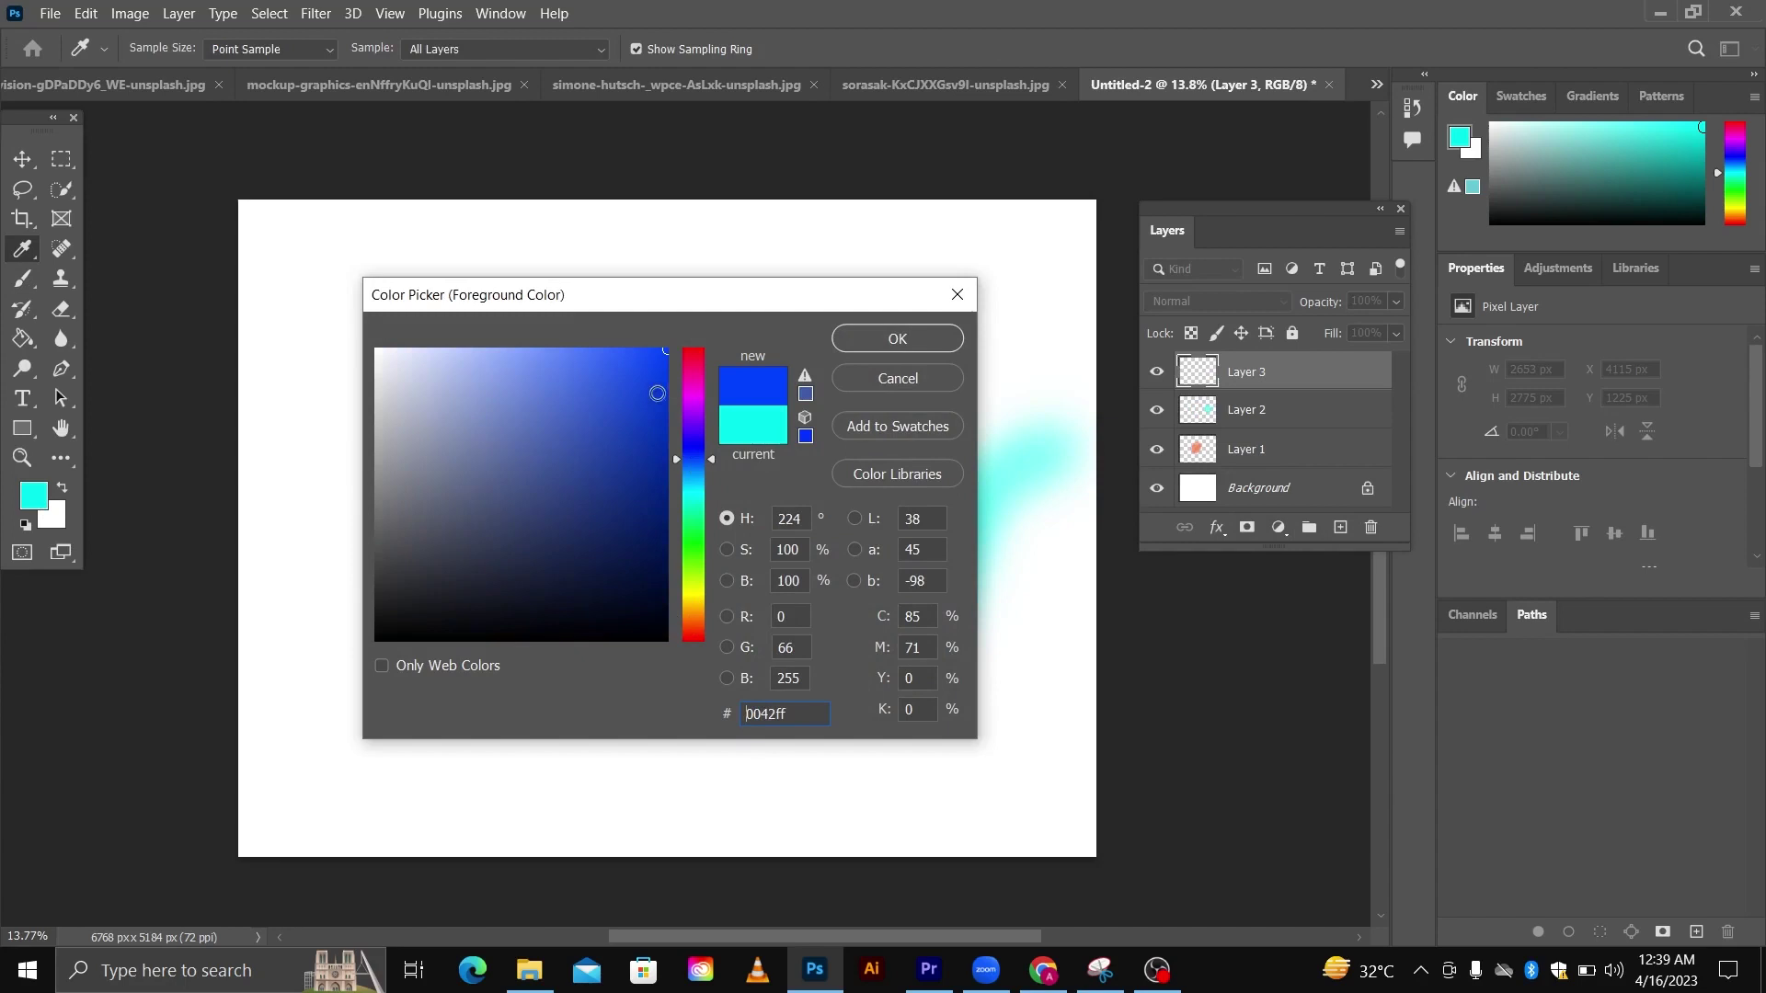
left_click(868, 342)
mouse_move(417, 426)
left_mouse_down()
mouse_move(363, 465)
mouse_move(371, 405)
left_mouse_up()
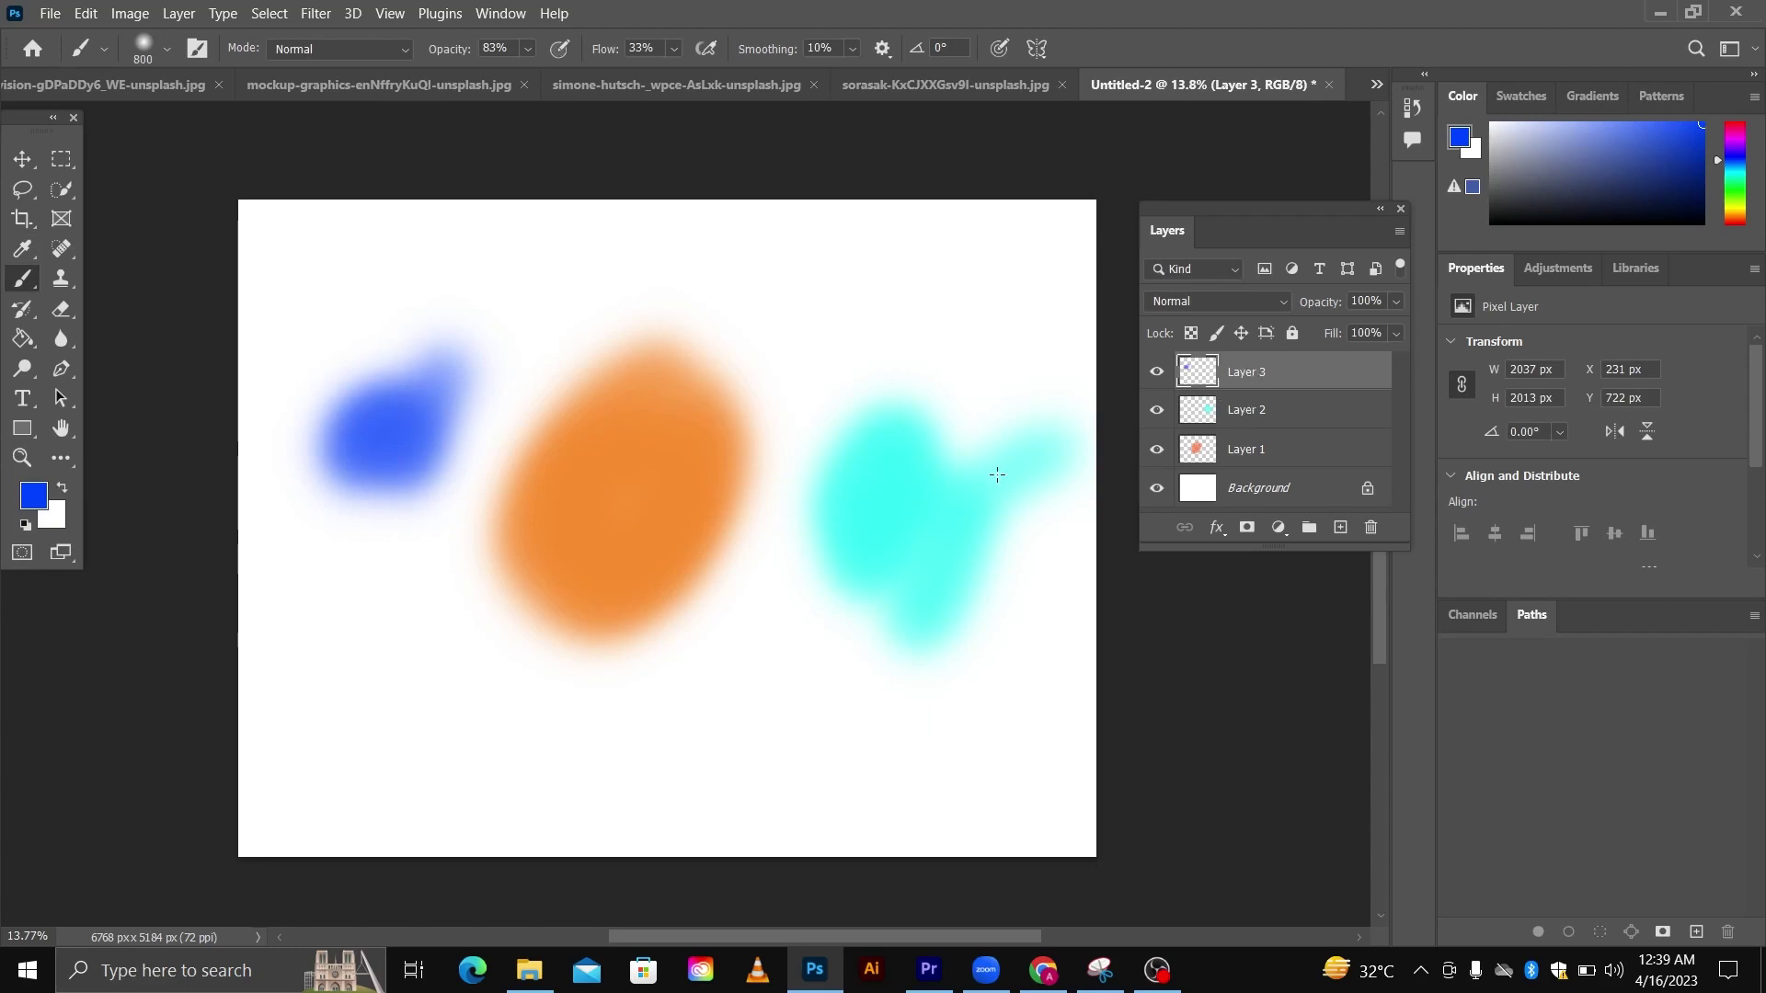
- Group the three blob layers and rename the group DIGITAL
left_click(12, 163)
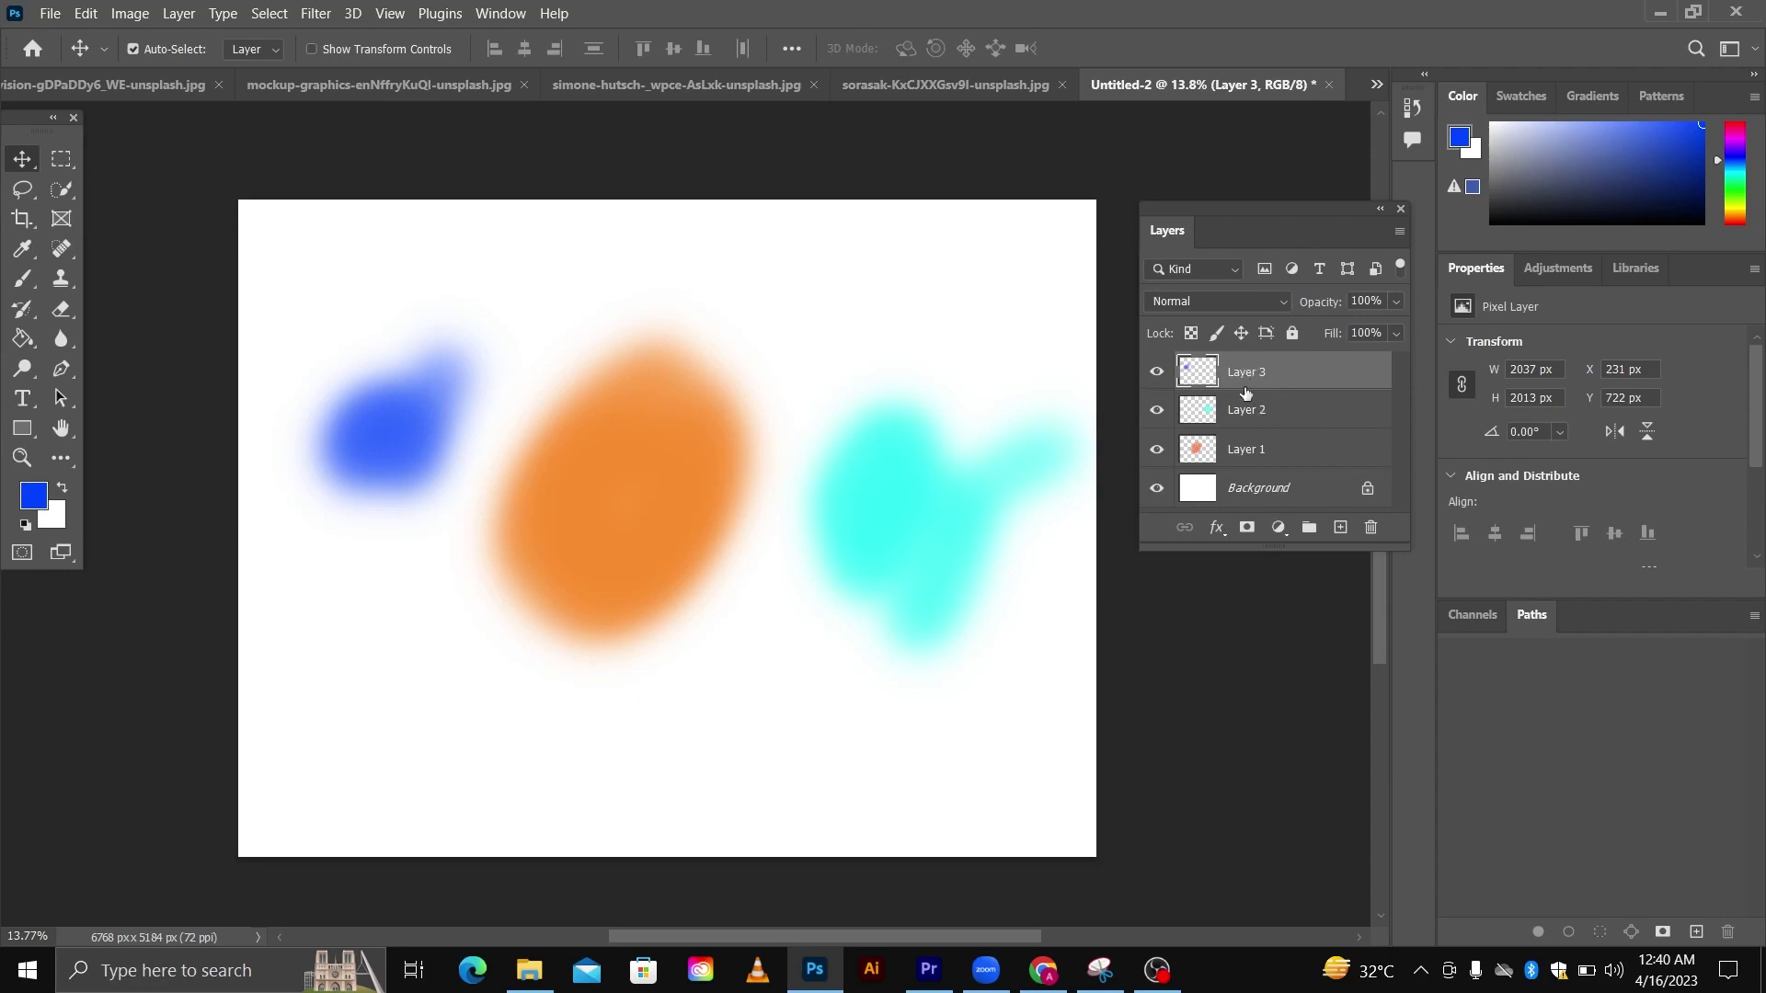
left_click(1251, 449, "shift")
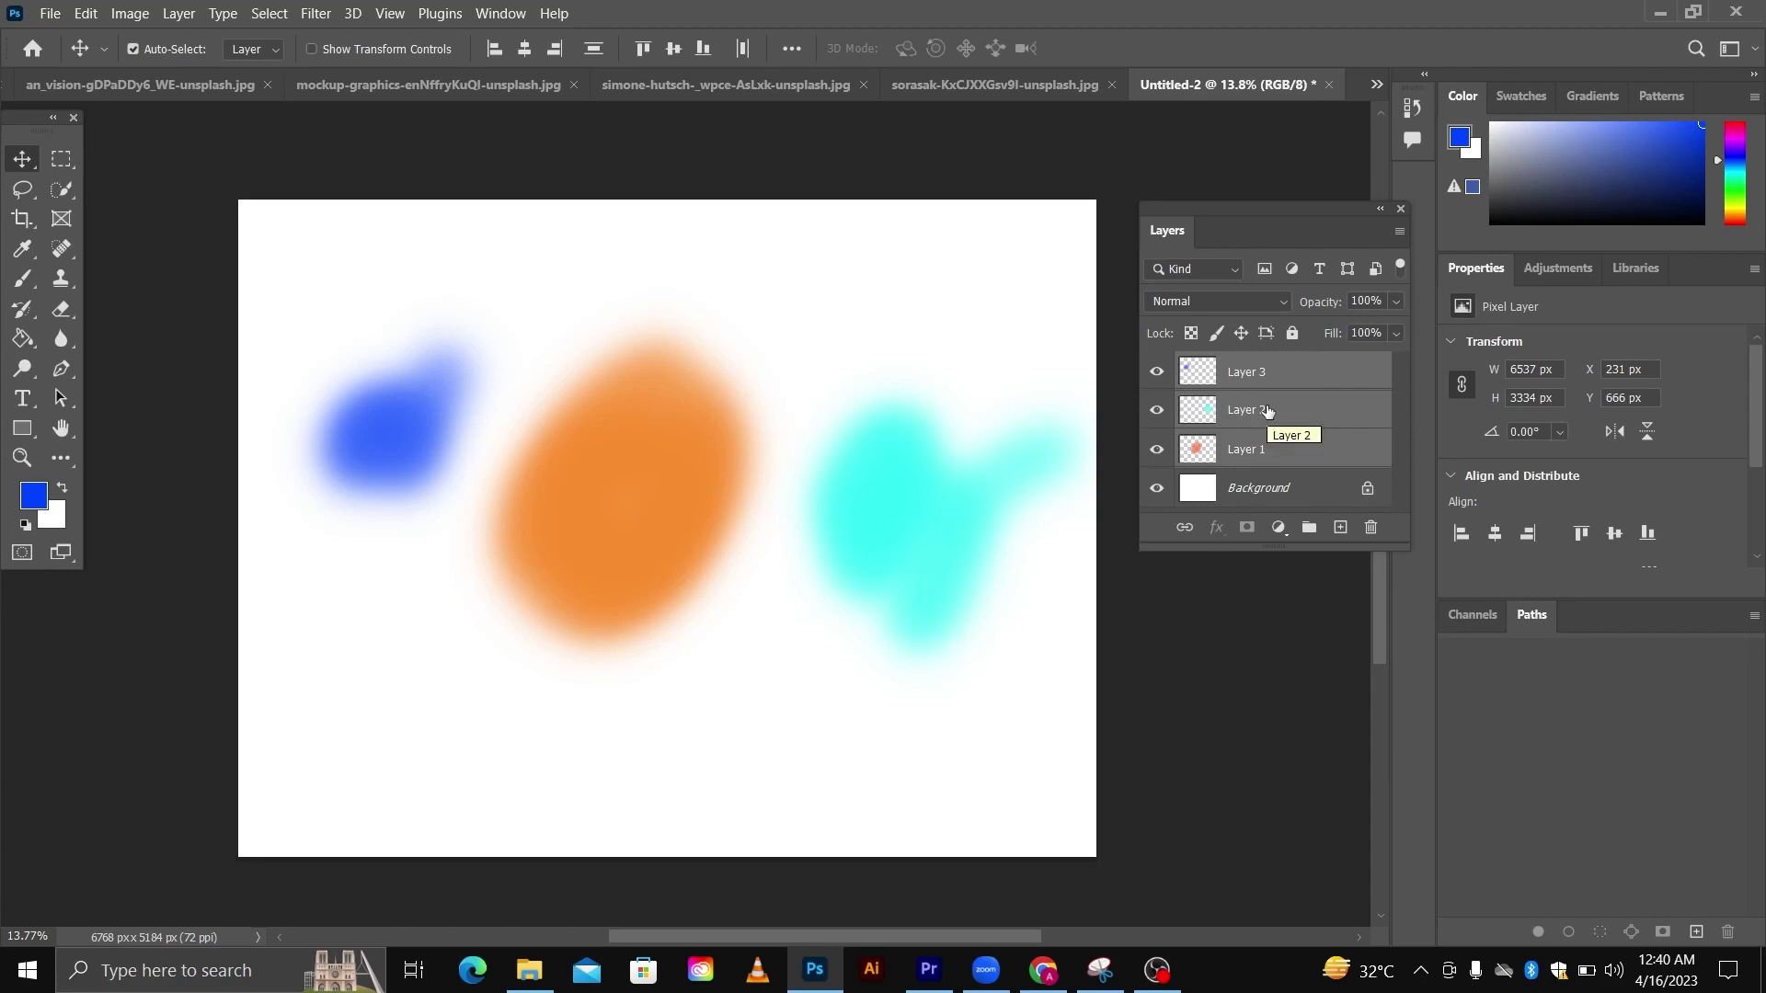
key("ctrl+g")
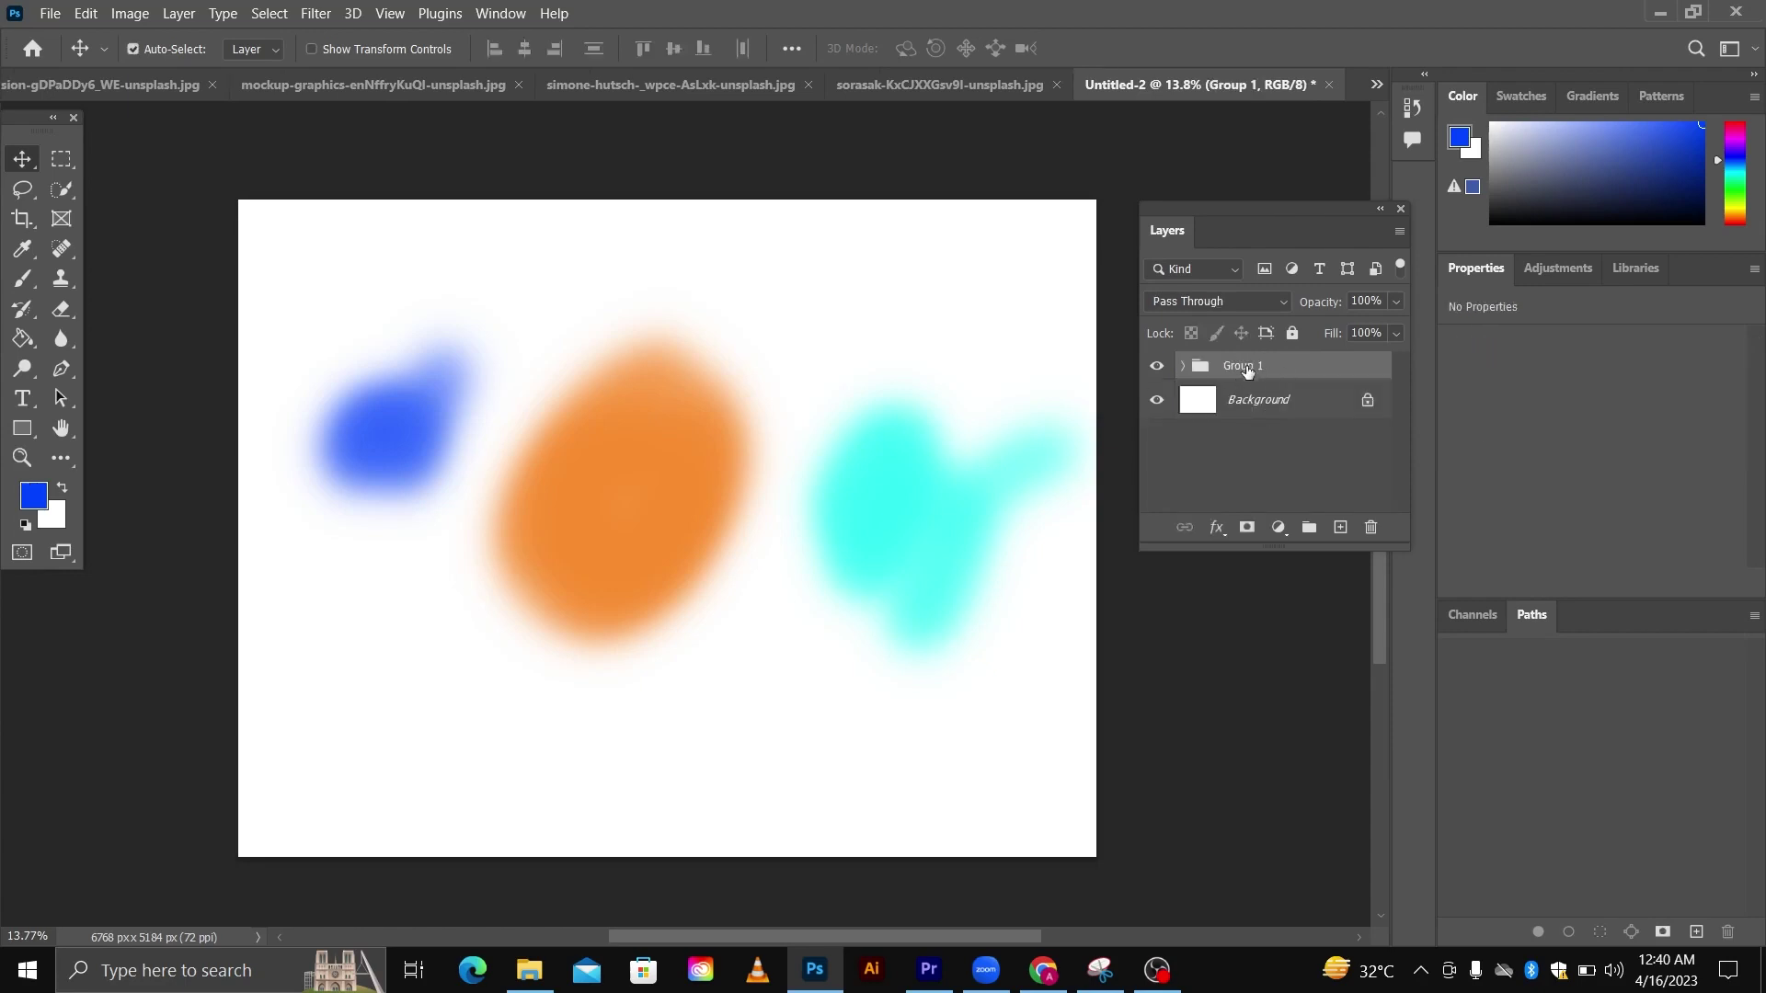
double_click(1248, 367)
type("DIGITAL")
key("Return")
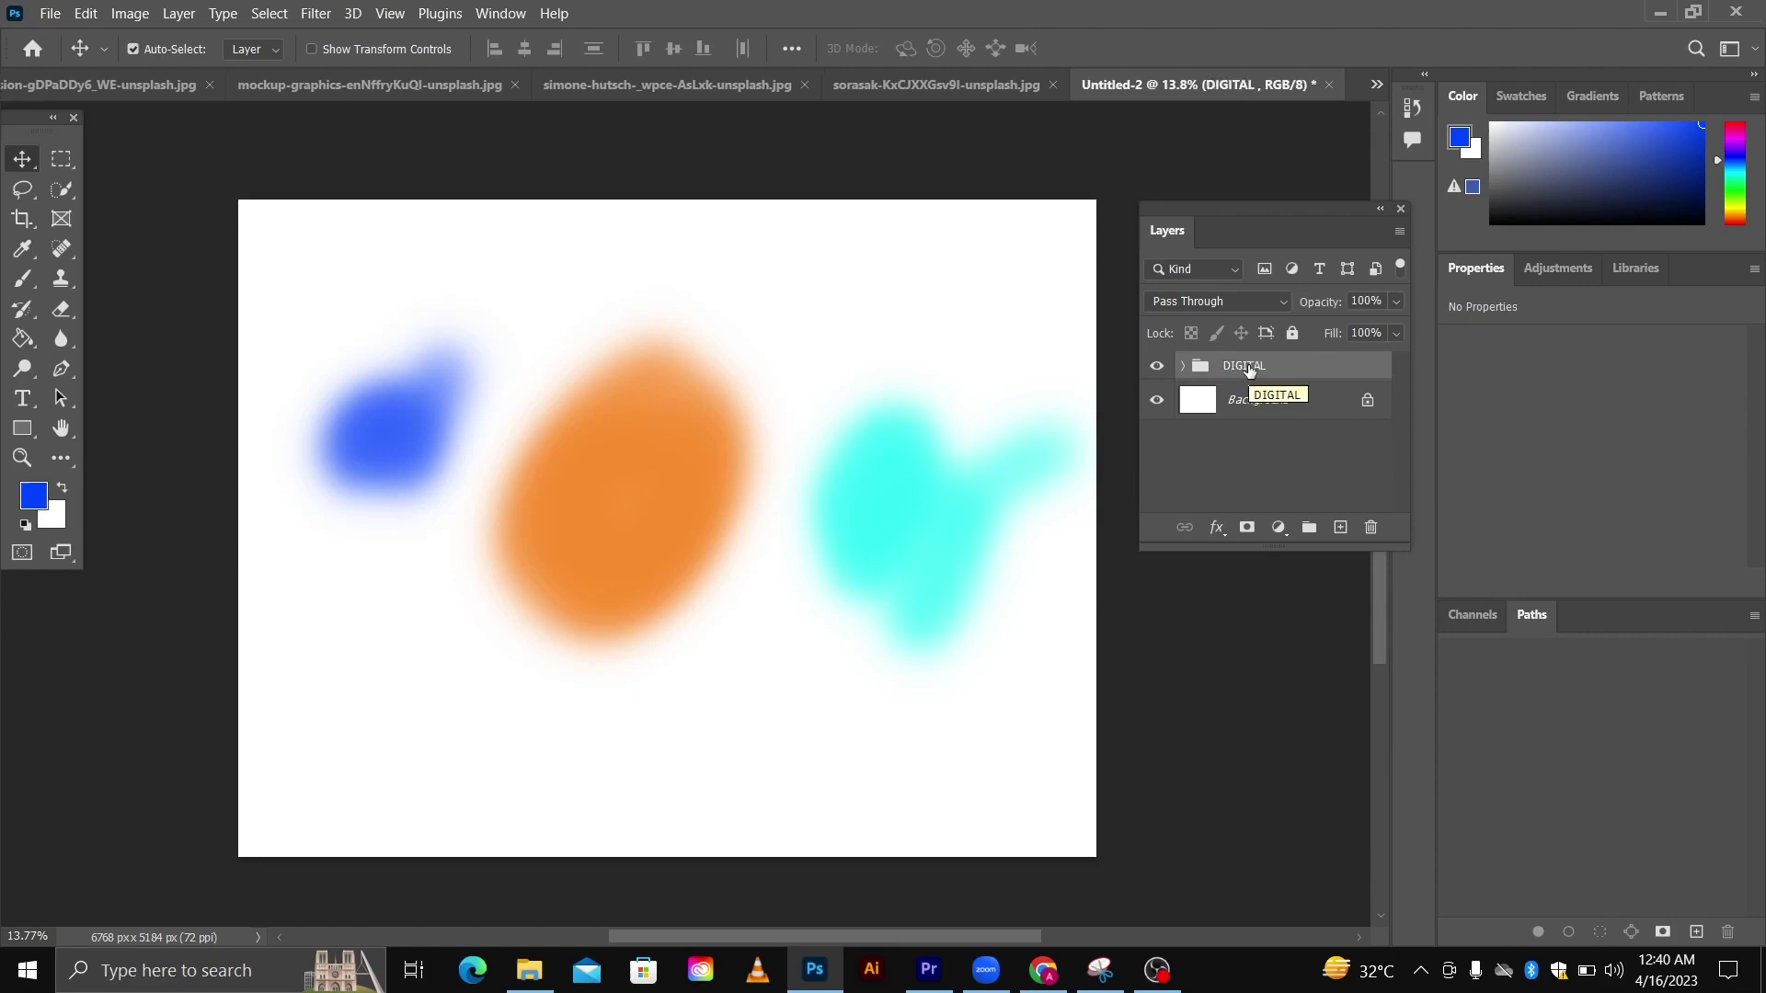
- Ungroup DIGITAL and select Layer 3 together with Layer 1
right_click(1266, 358)
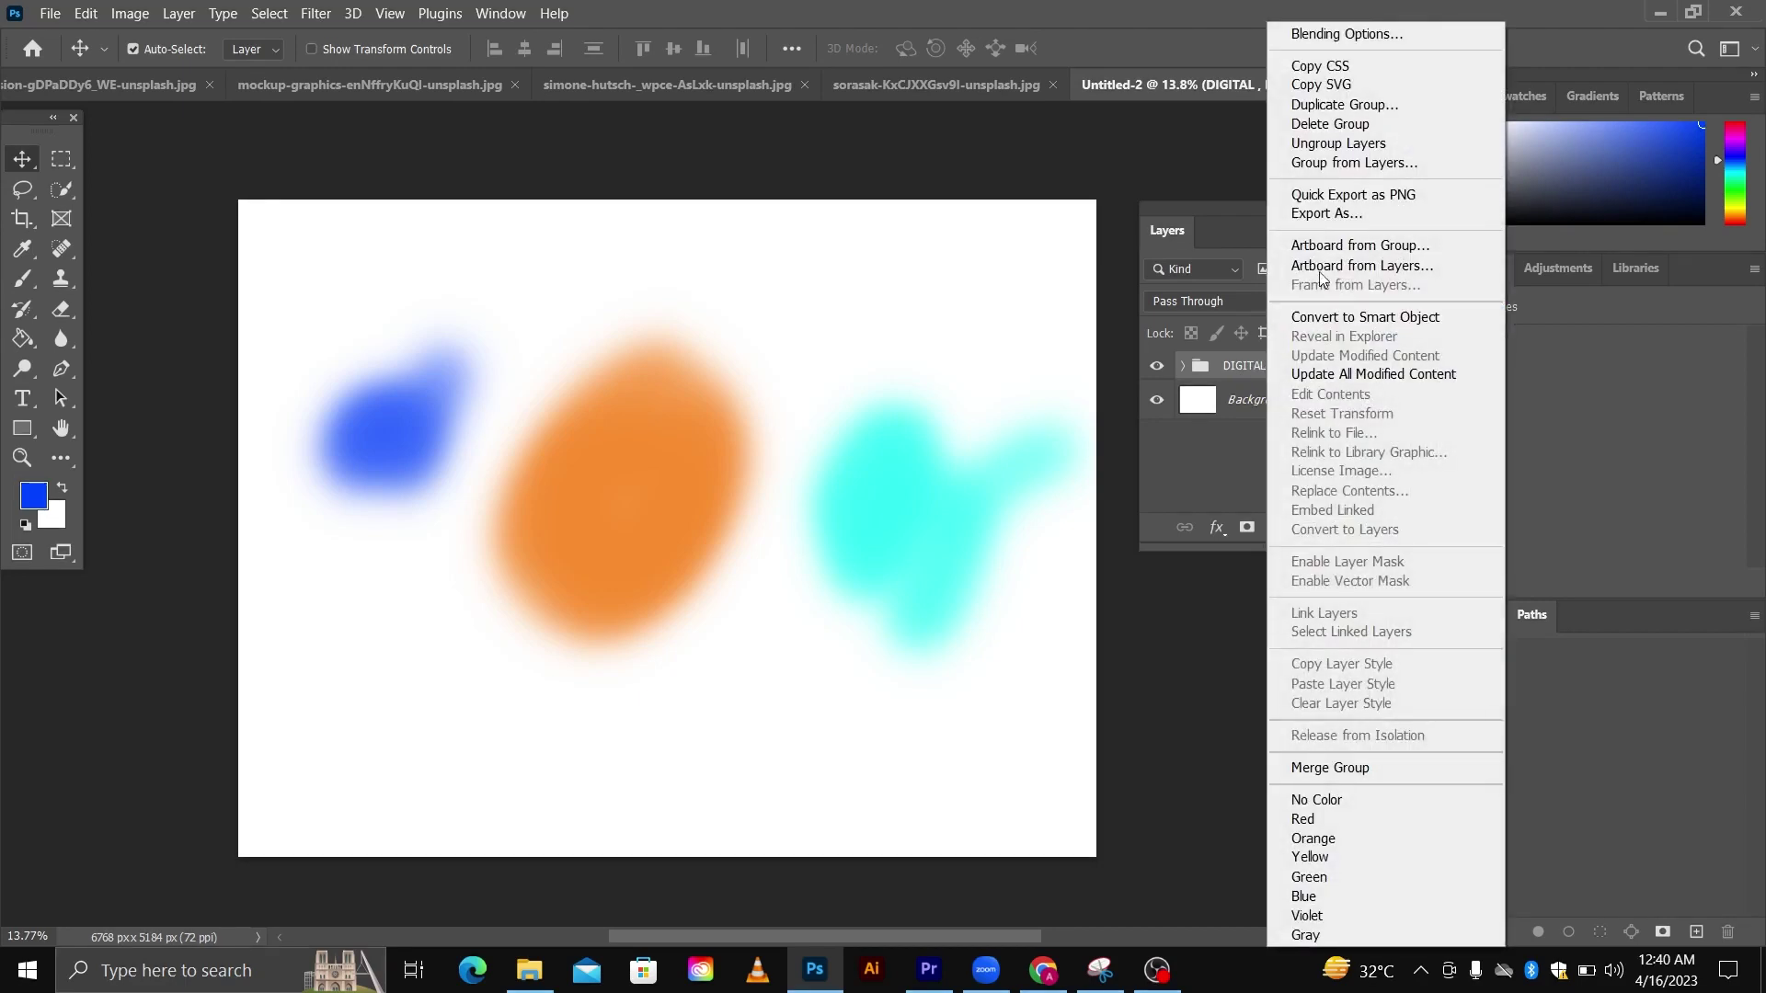
left_click(1326, 144)
left_click(1257, 373)
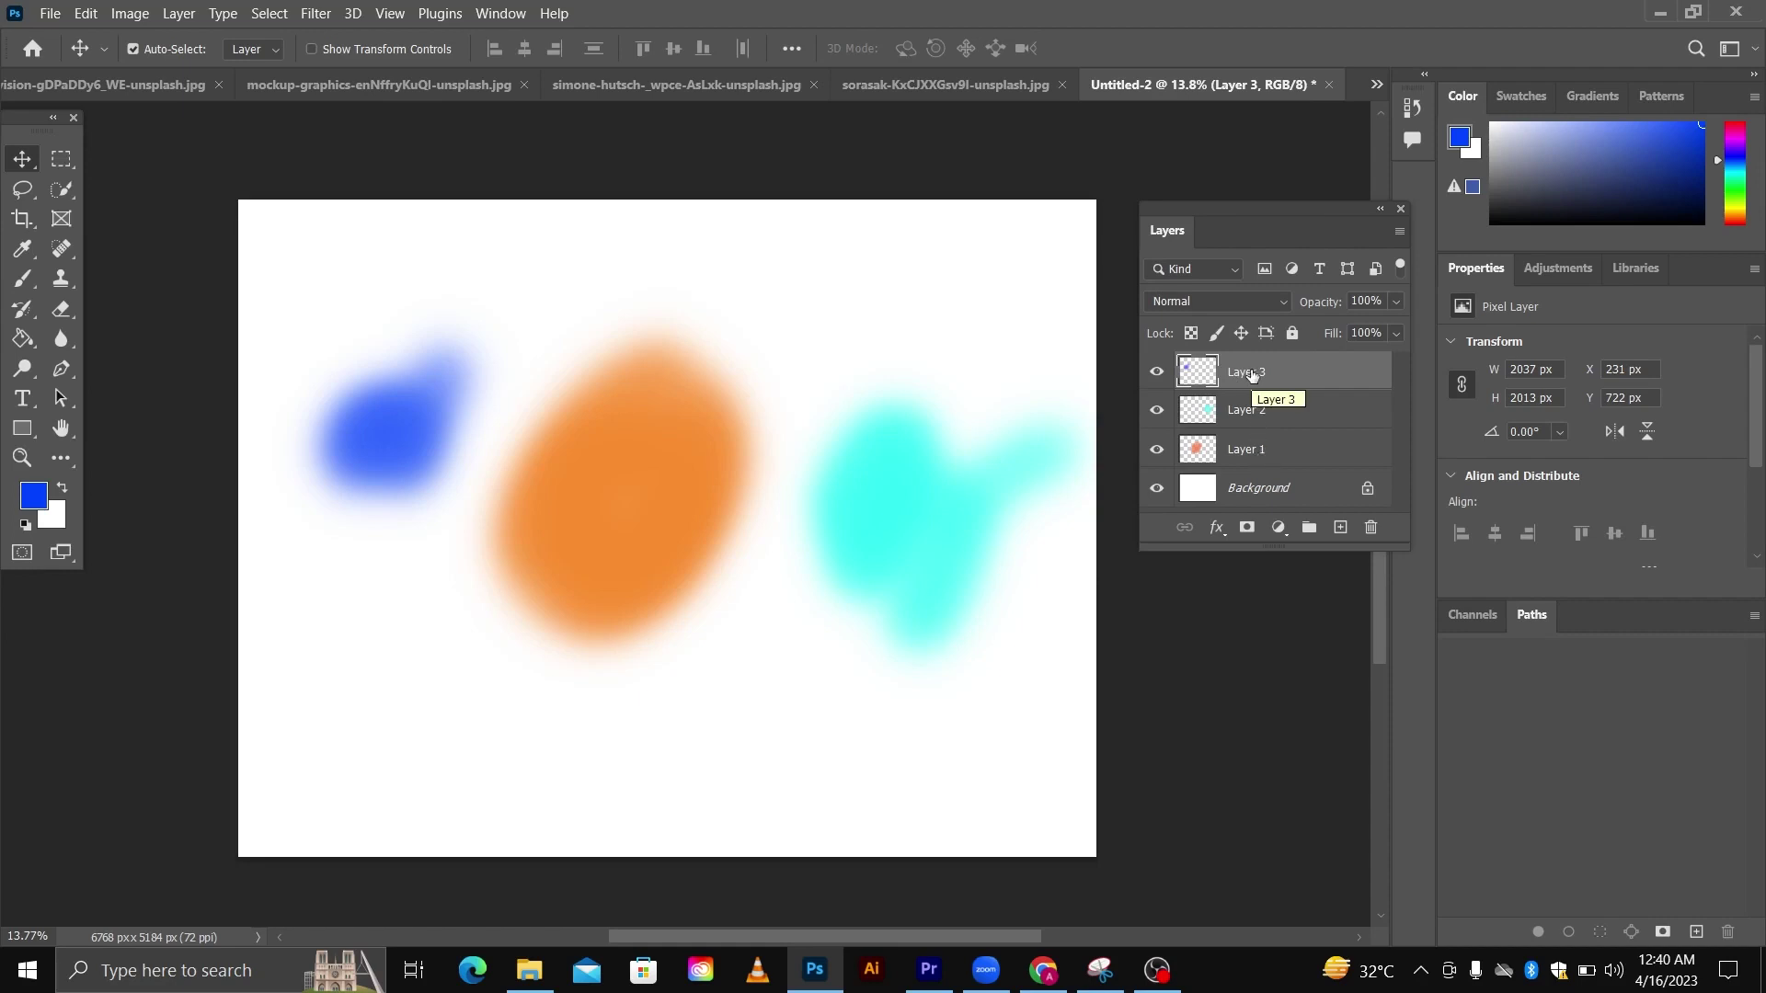
left_click(1250, 450, "ctrl")
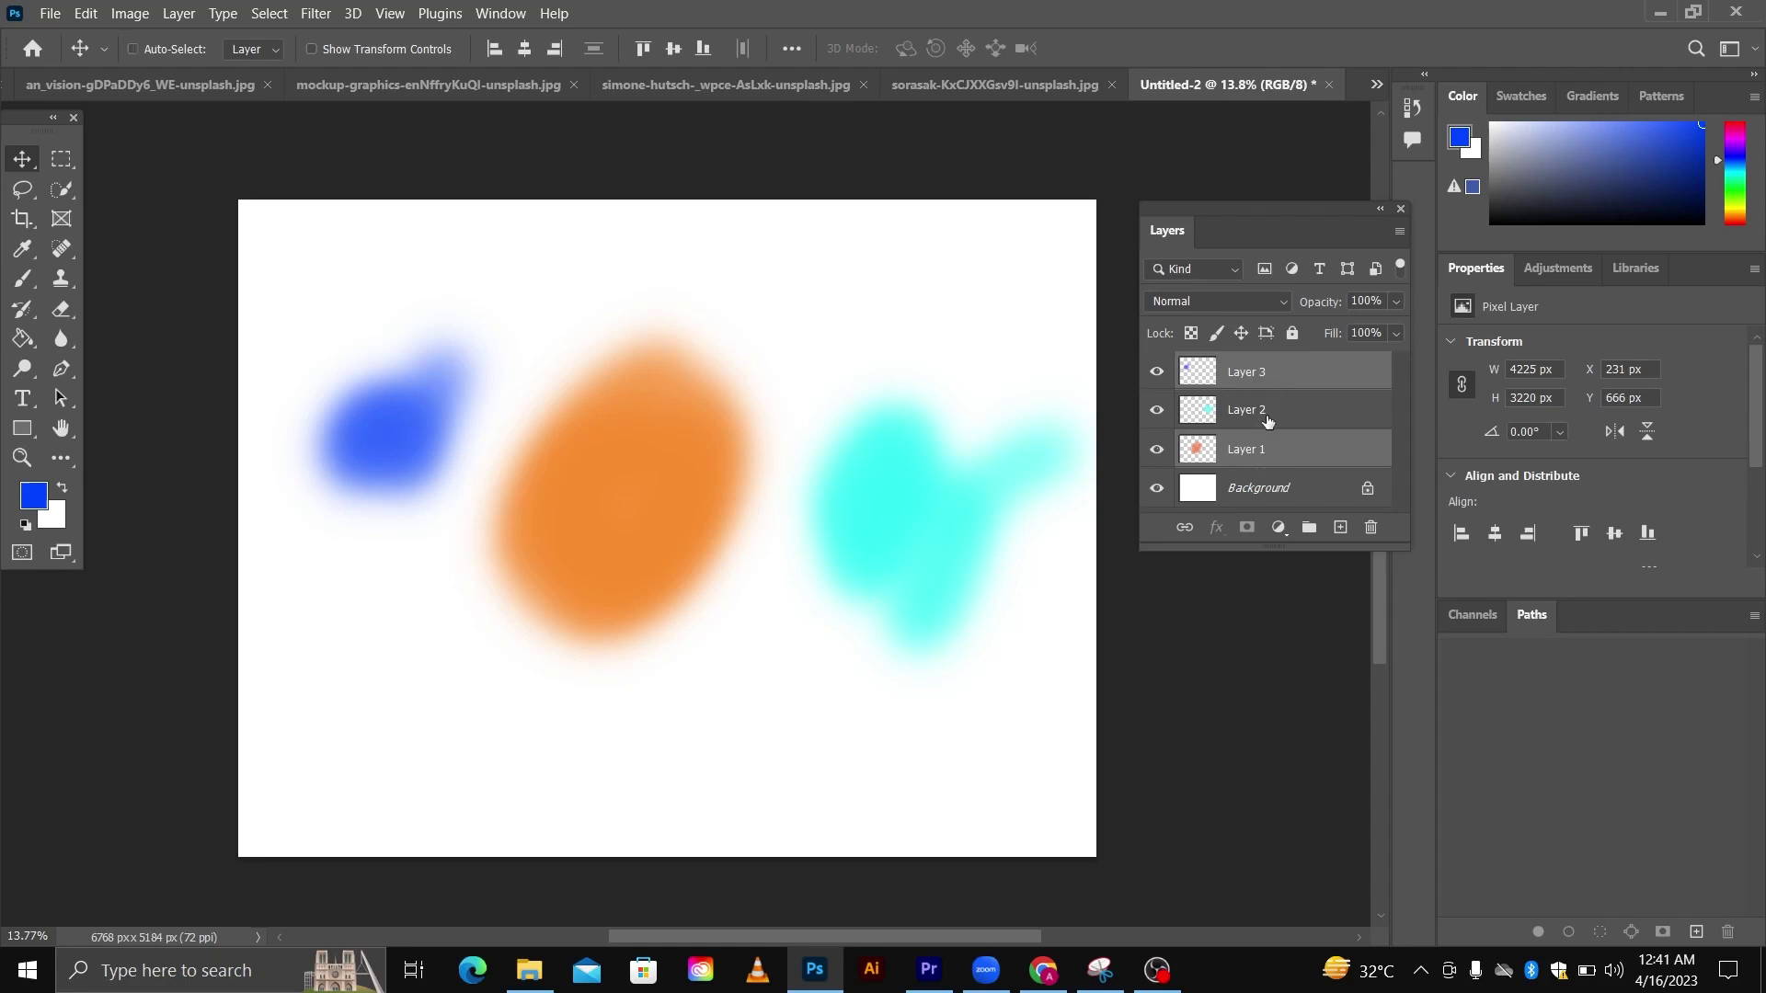
left_click(1269, 416, "ctrl")
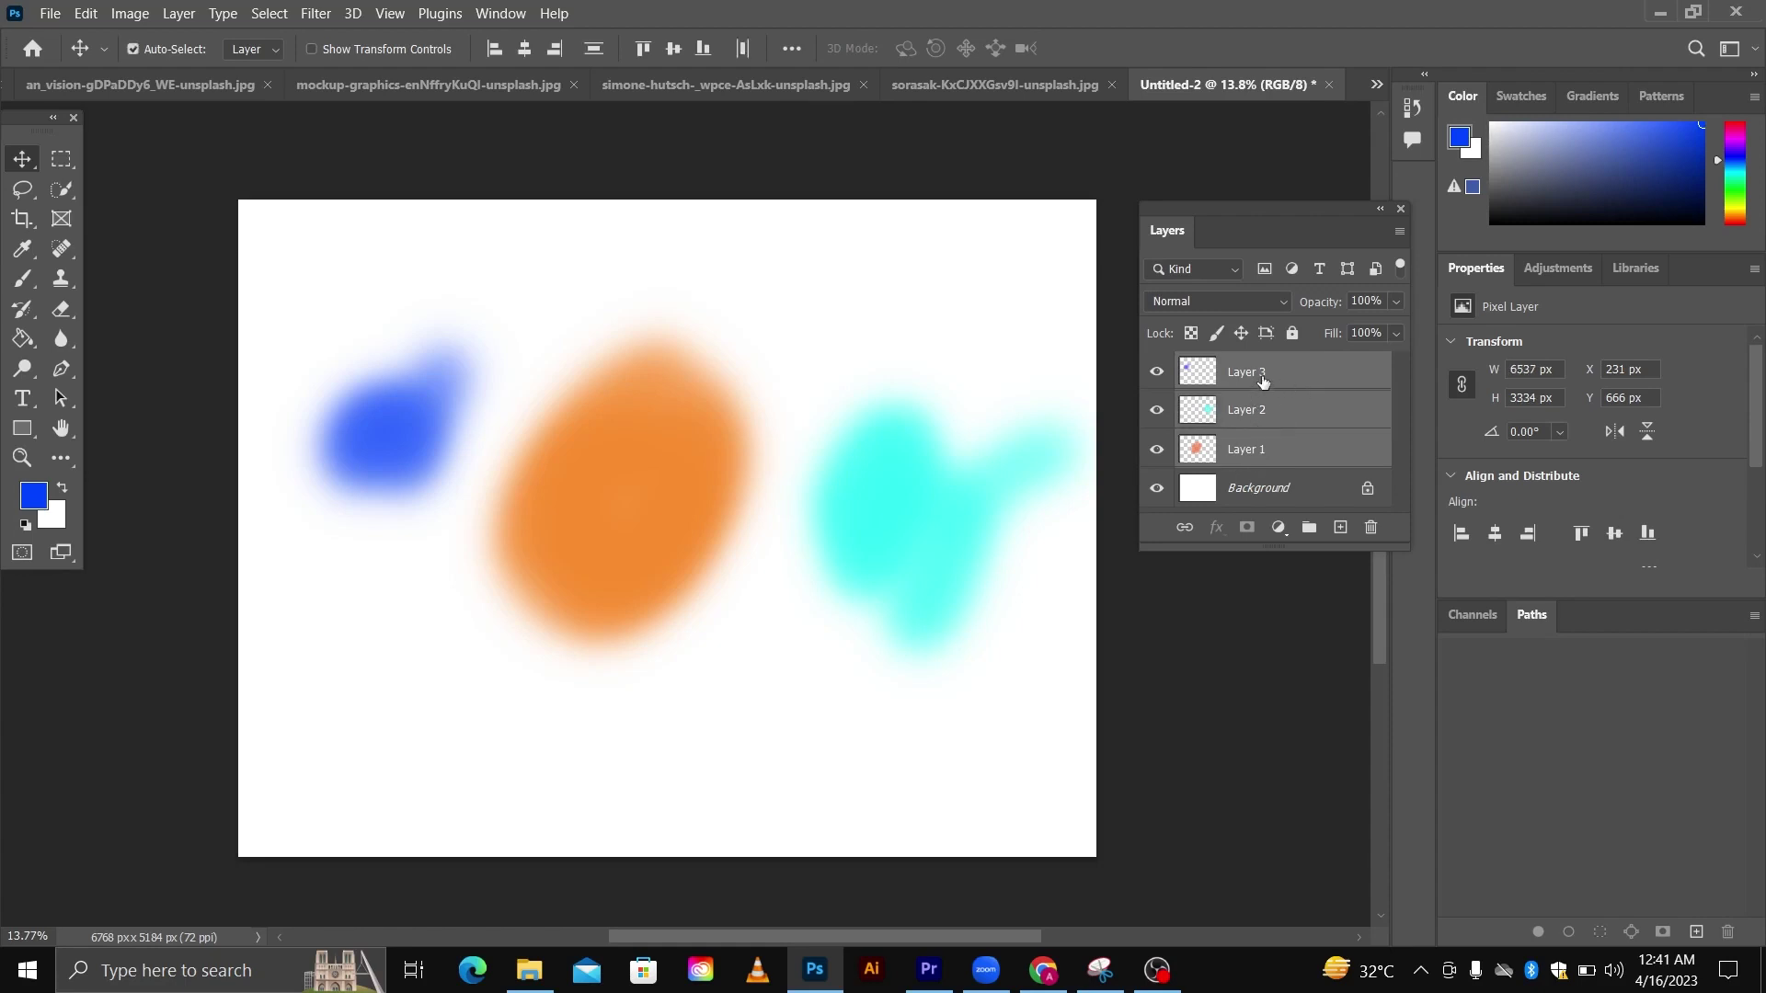
right_click(1299, 410)
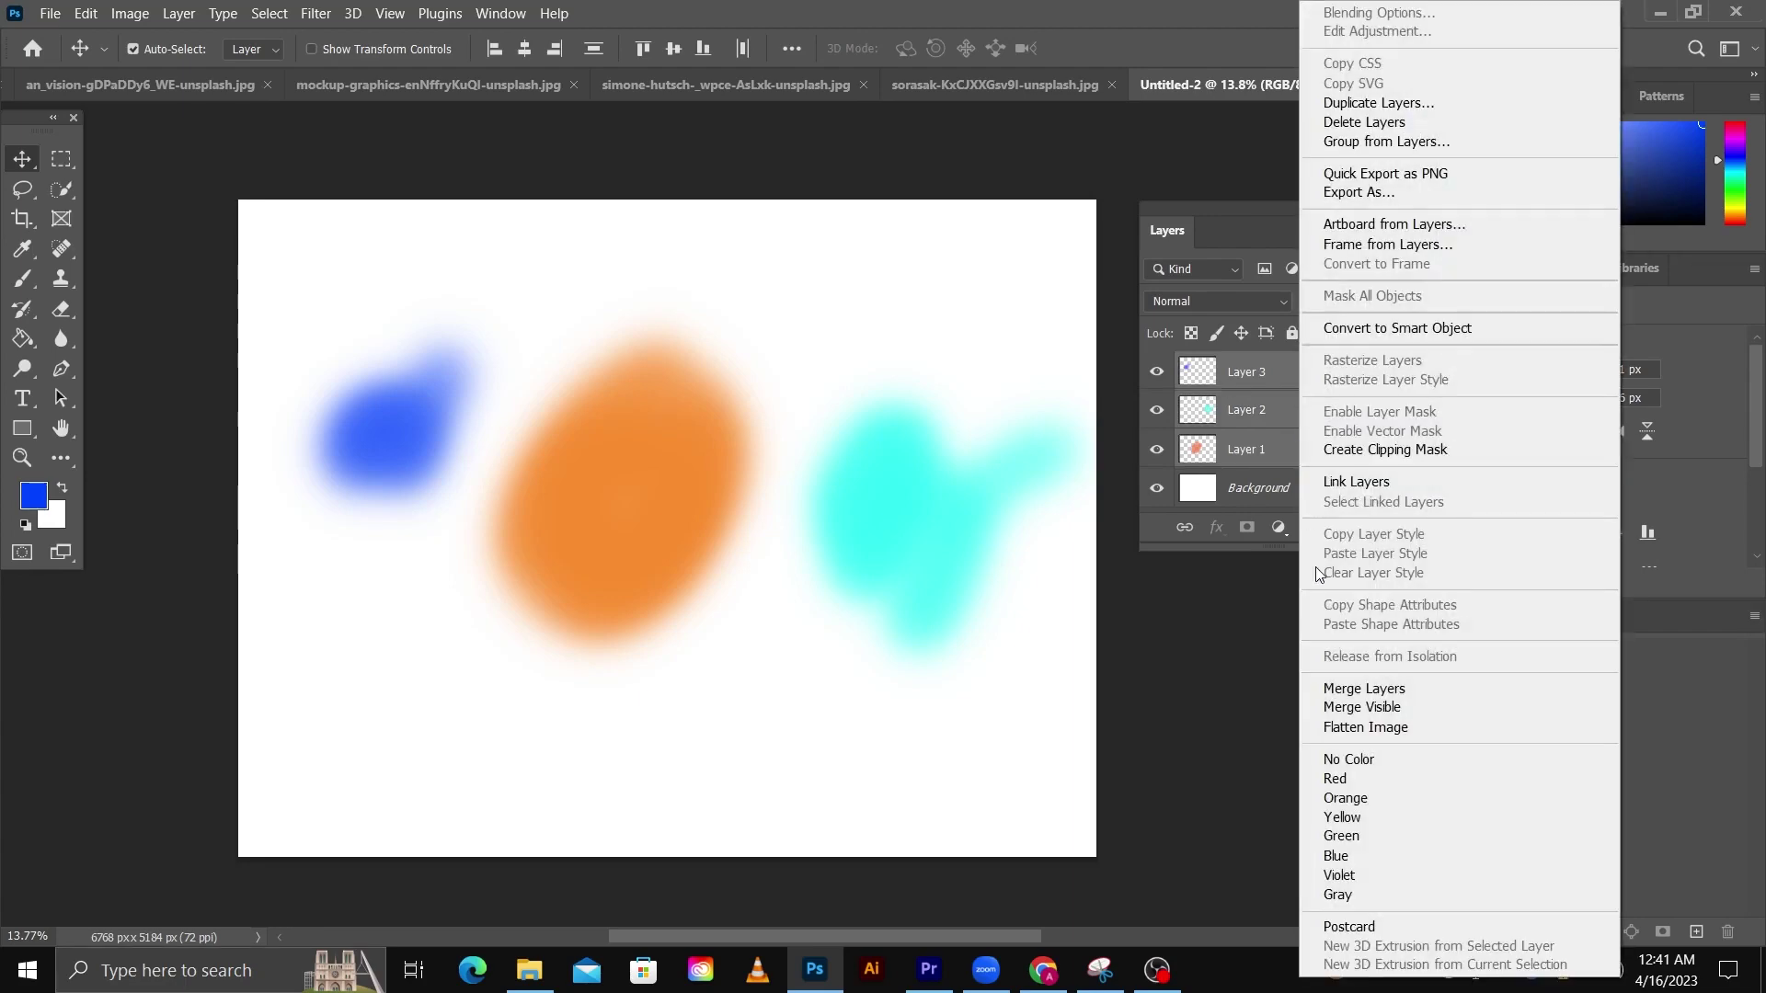
left_click(1359, 688)
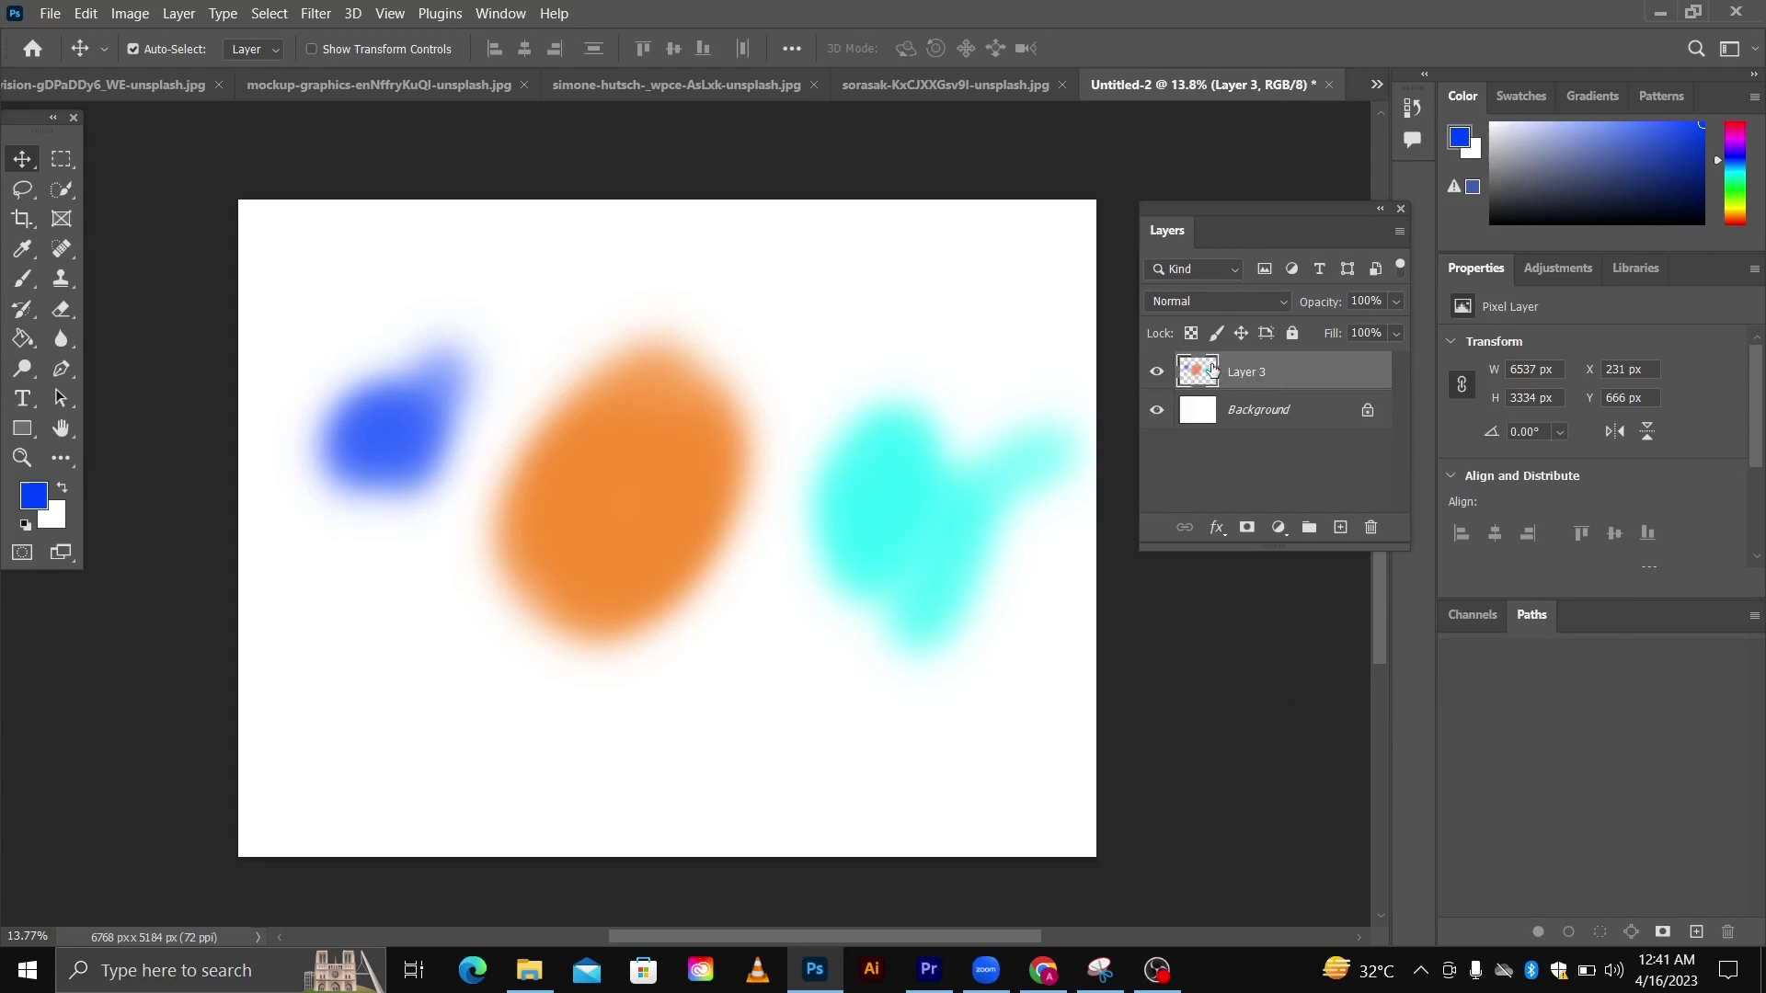
left_click_drag(501, 421, 571, 540)
left_click_drag(806, 480, 811, 500)
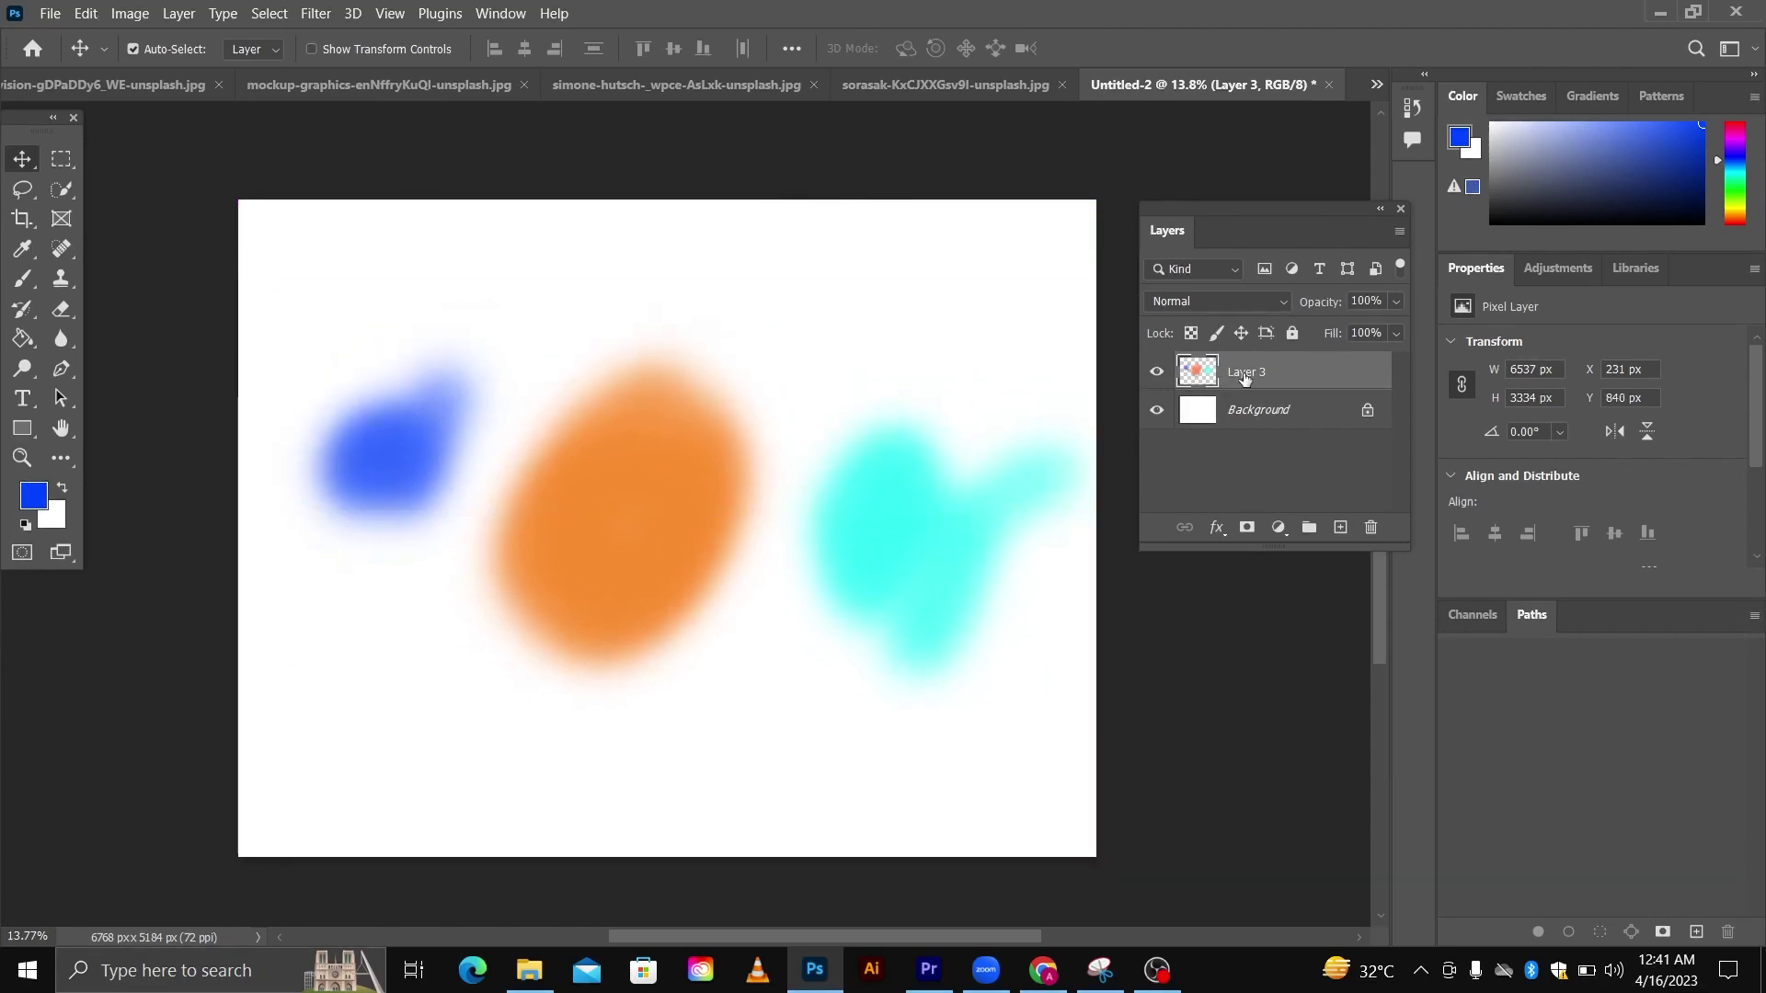
key("ctrl+z")
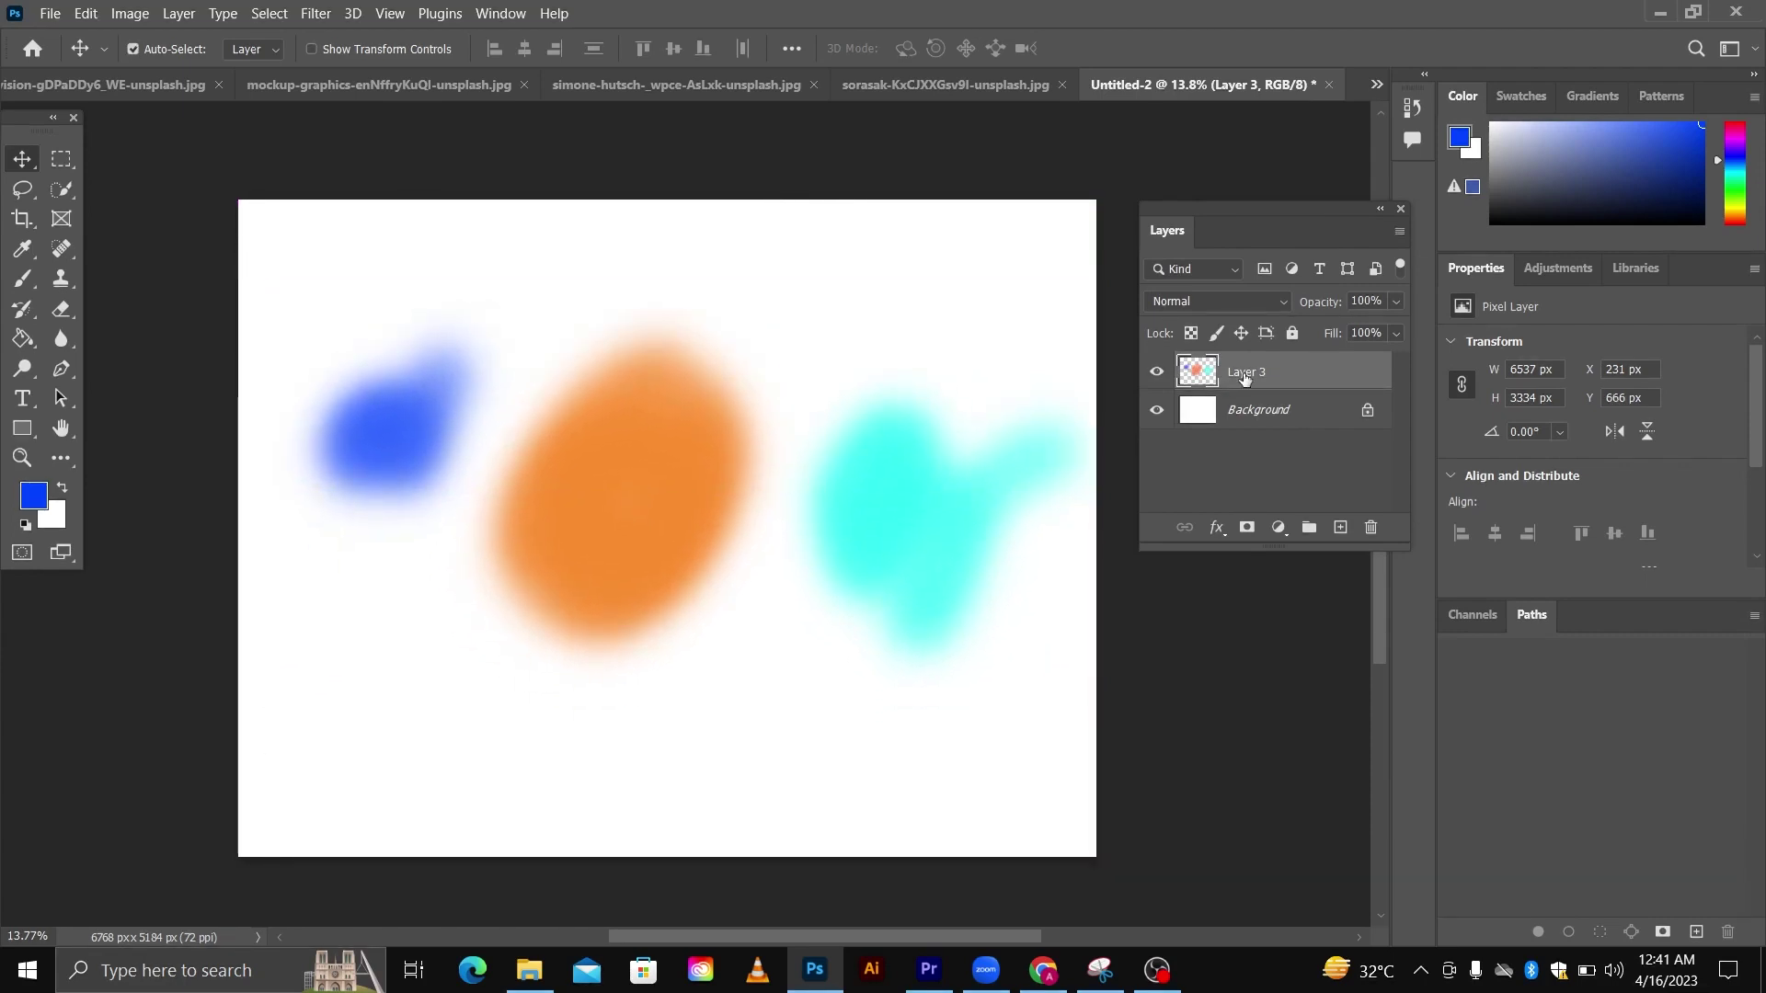
key("ctrl+z")
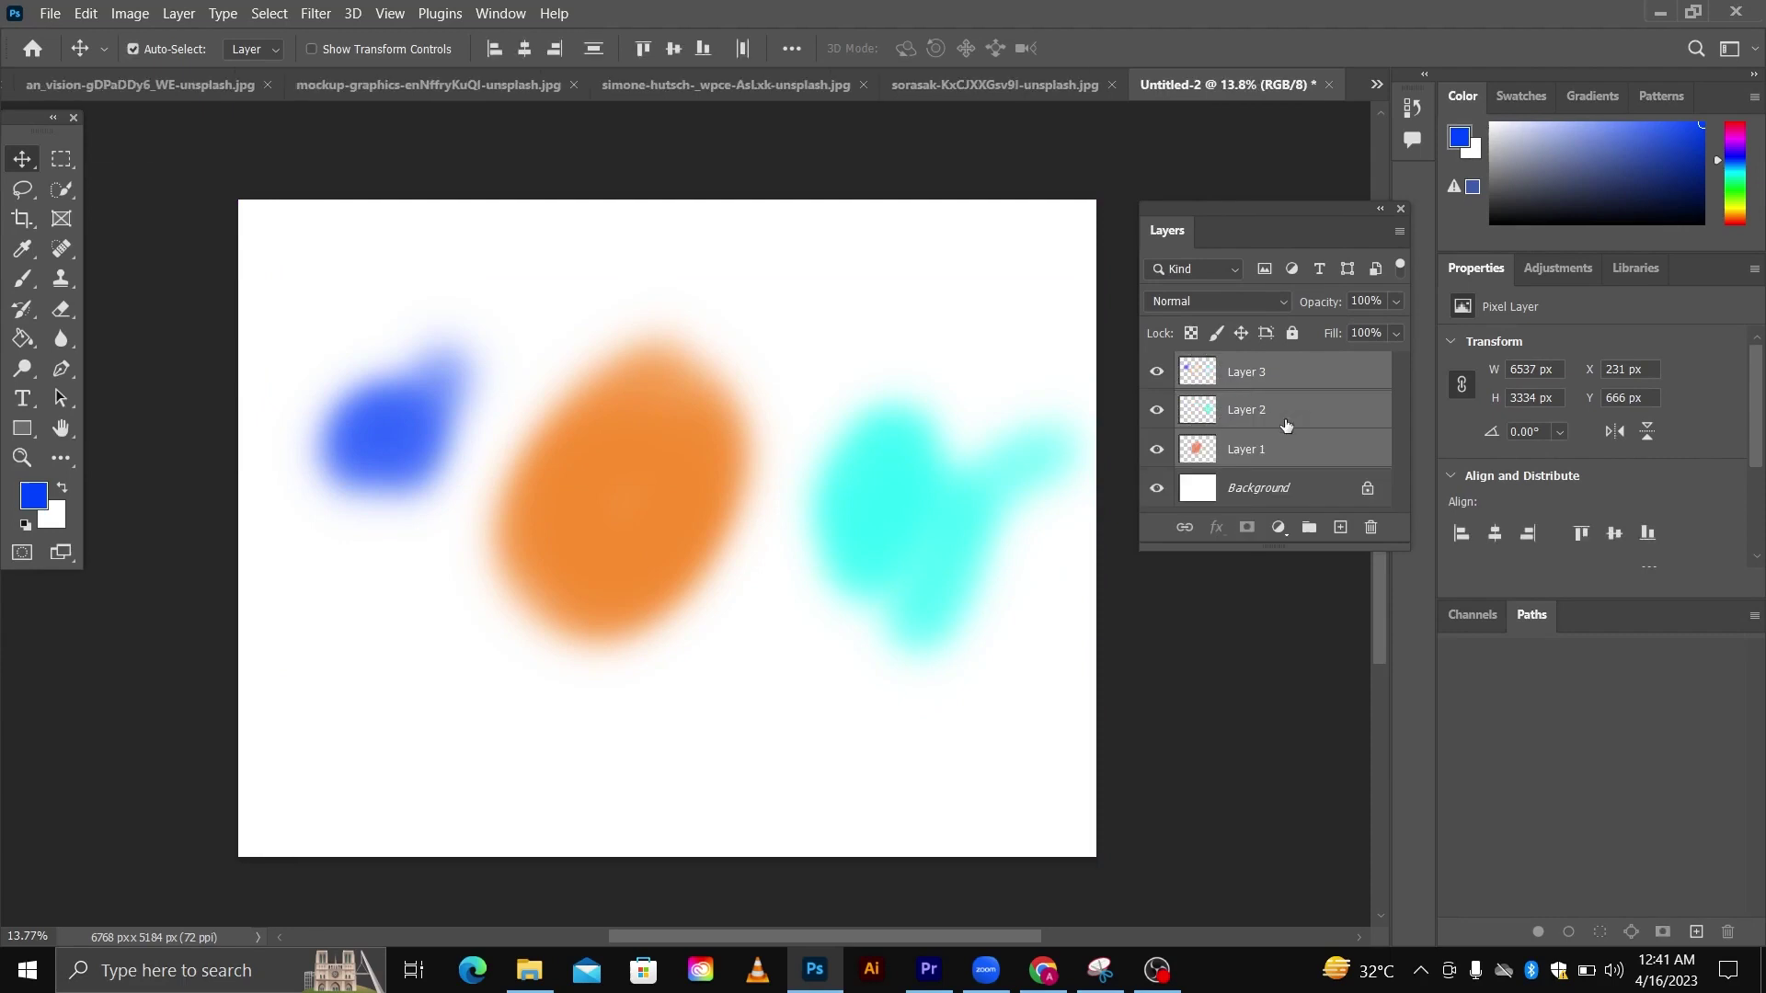
- Select Layers 1–3 and align their horizontal and vertical centres
left_click(1288, 381)
left_click(1281, 453, "shift")
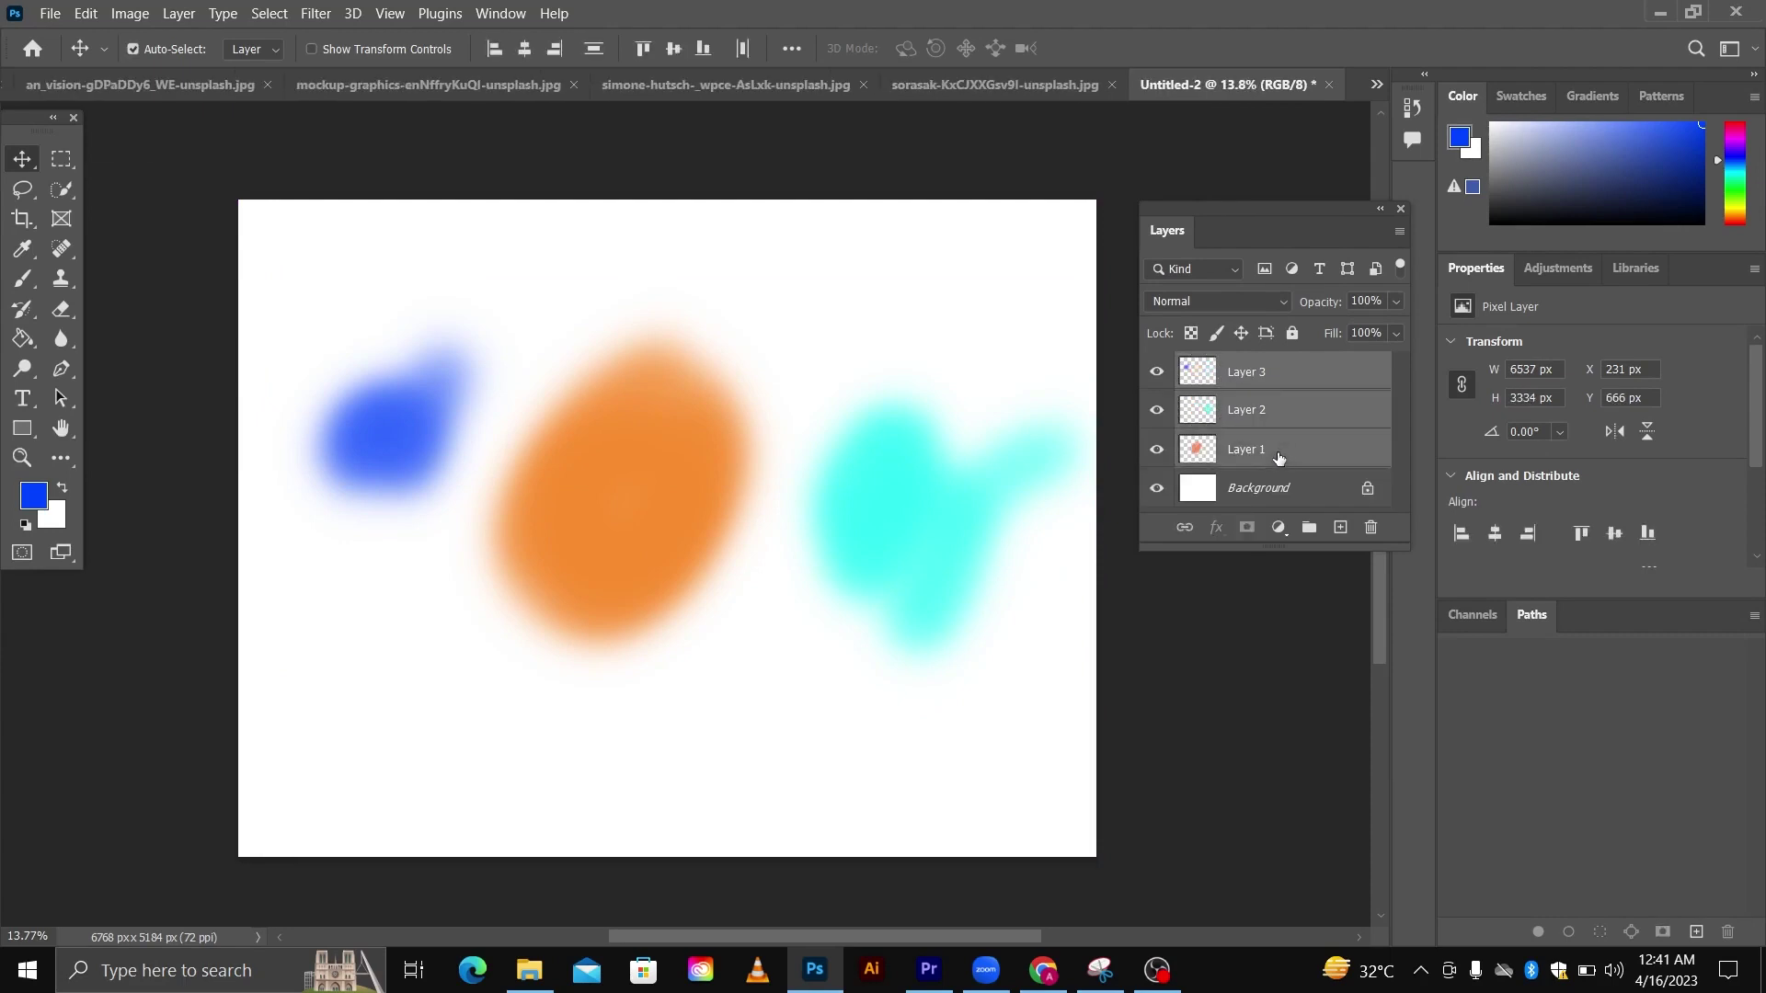
left_click(524, 53)
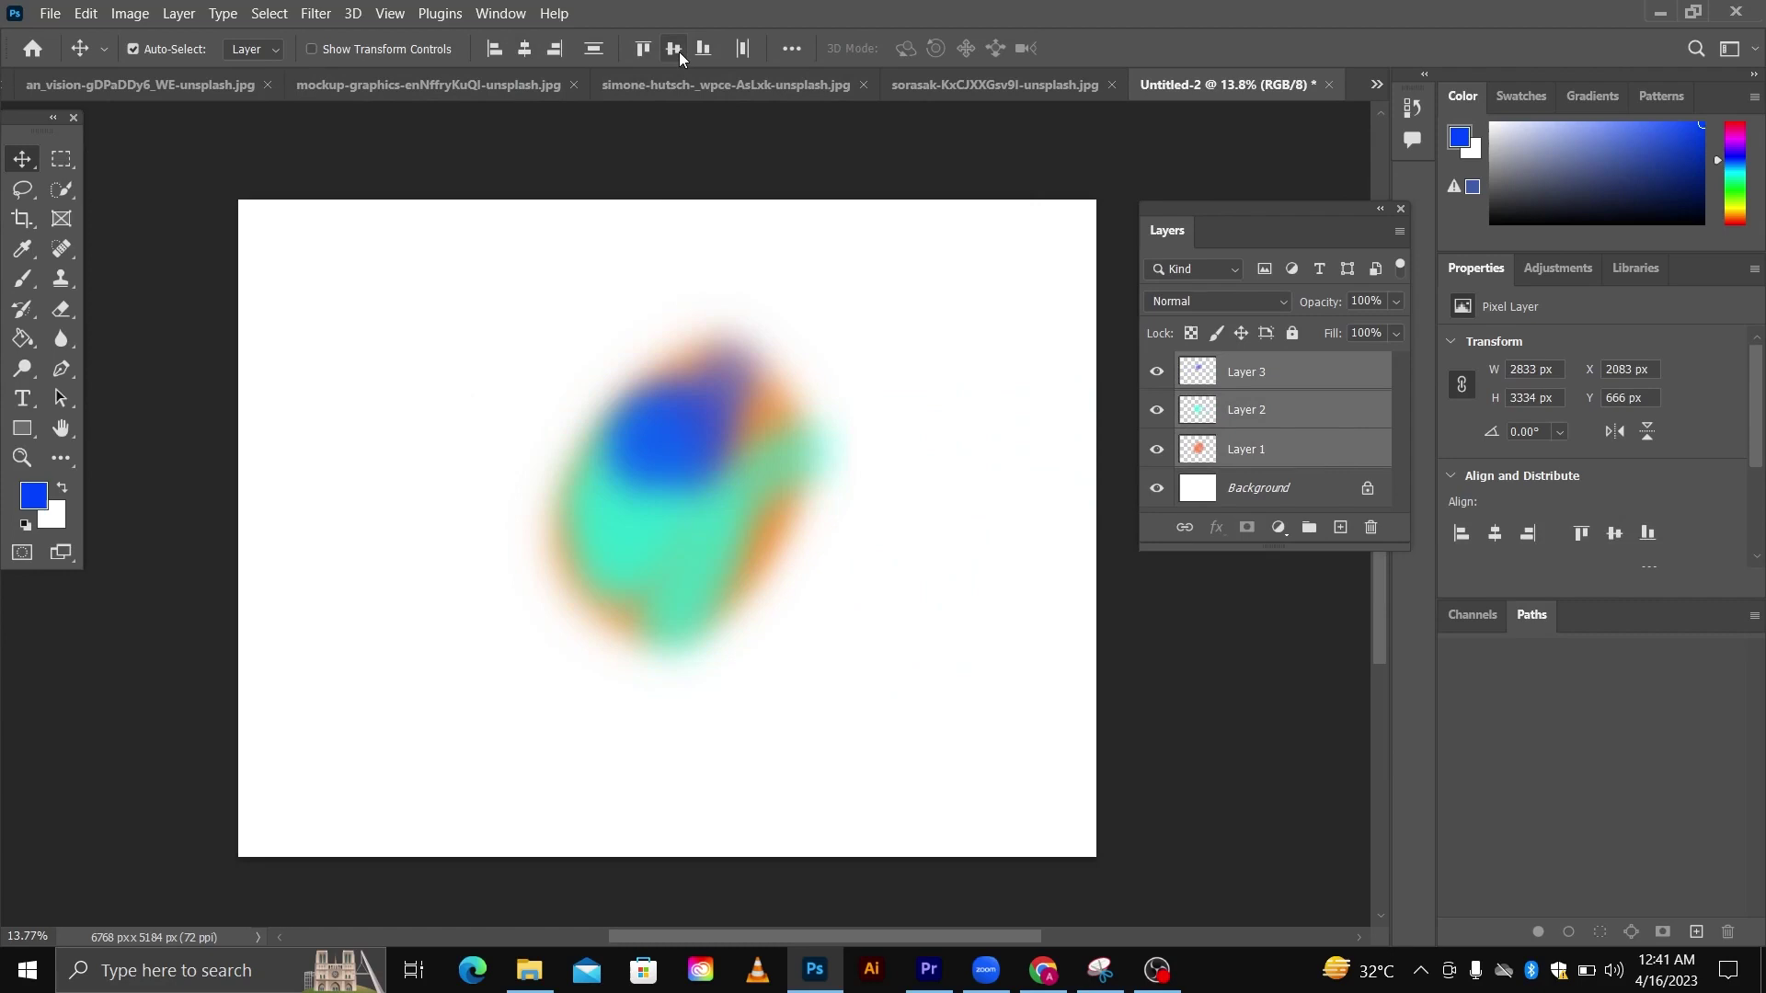
left_click(677, 52)
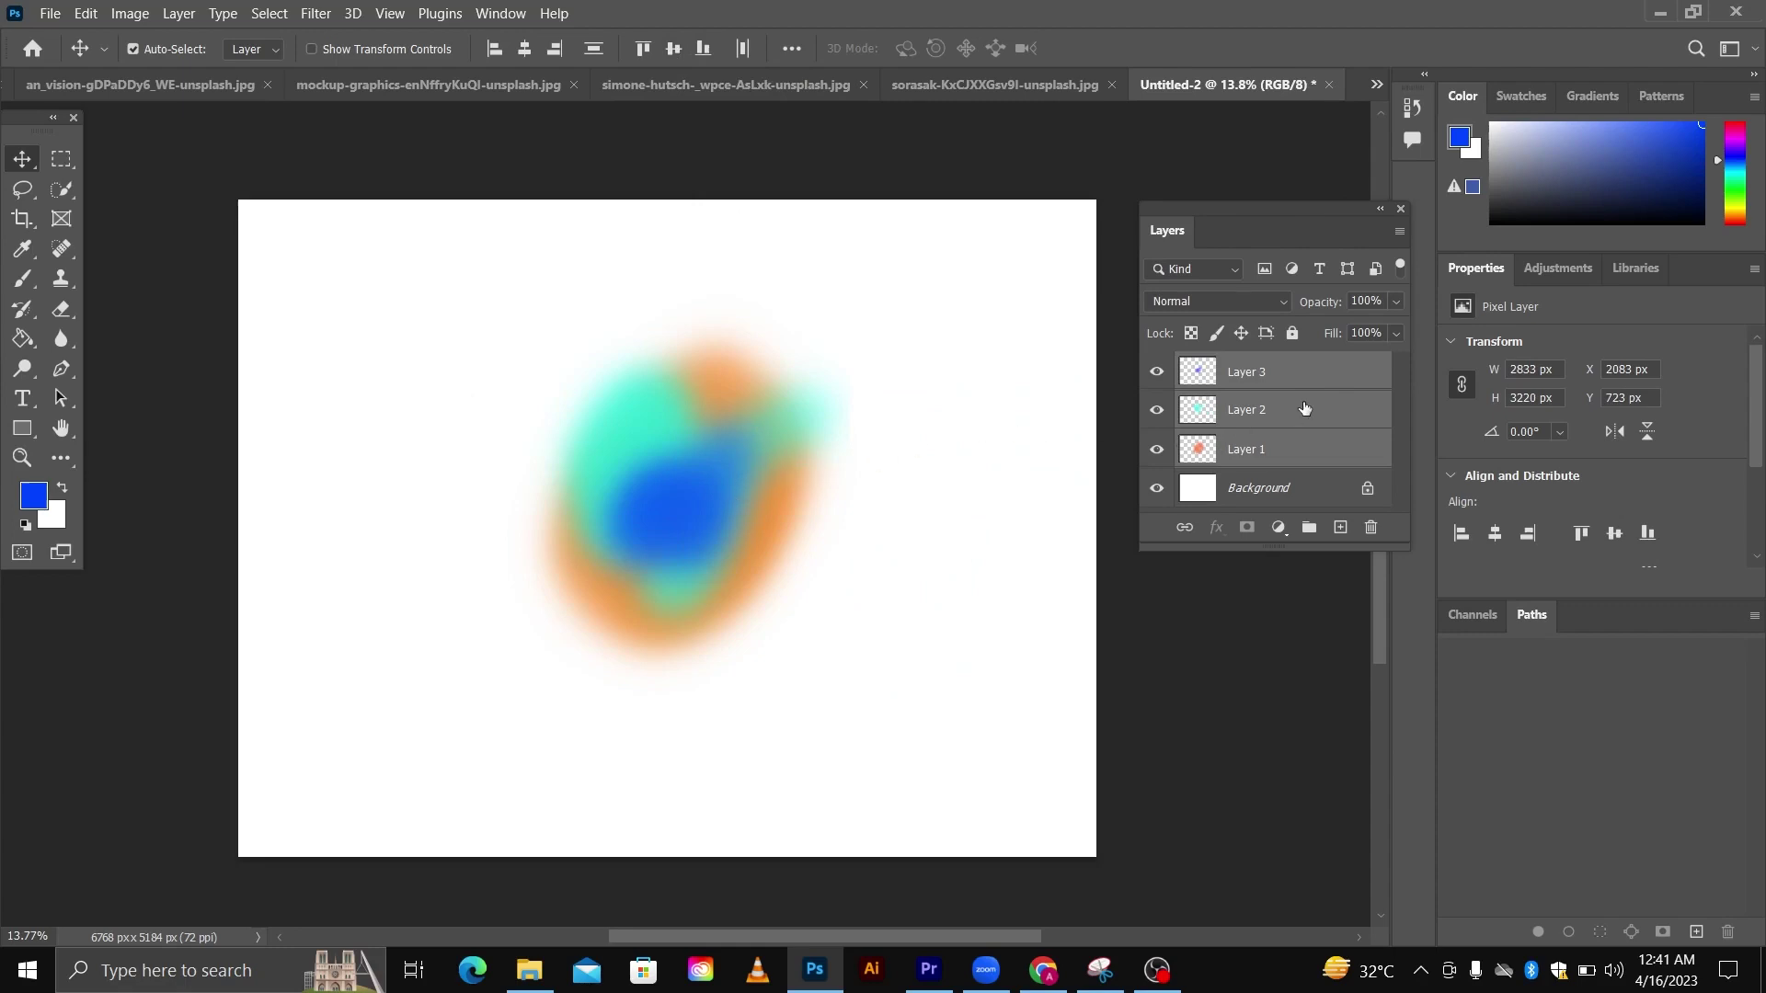
left_click(1276, 449)
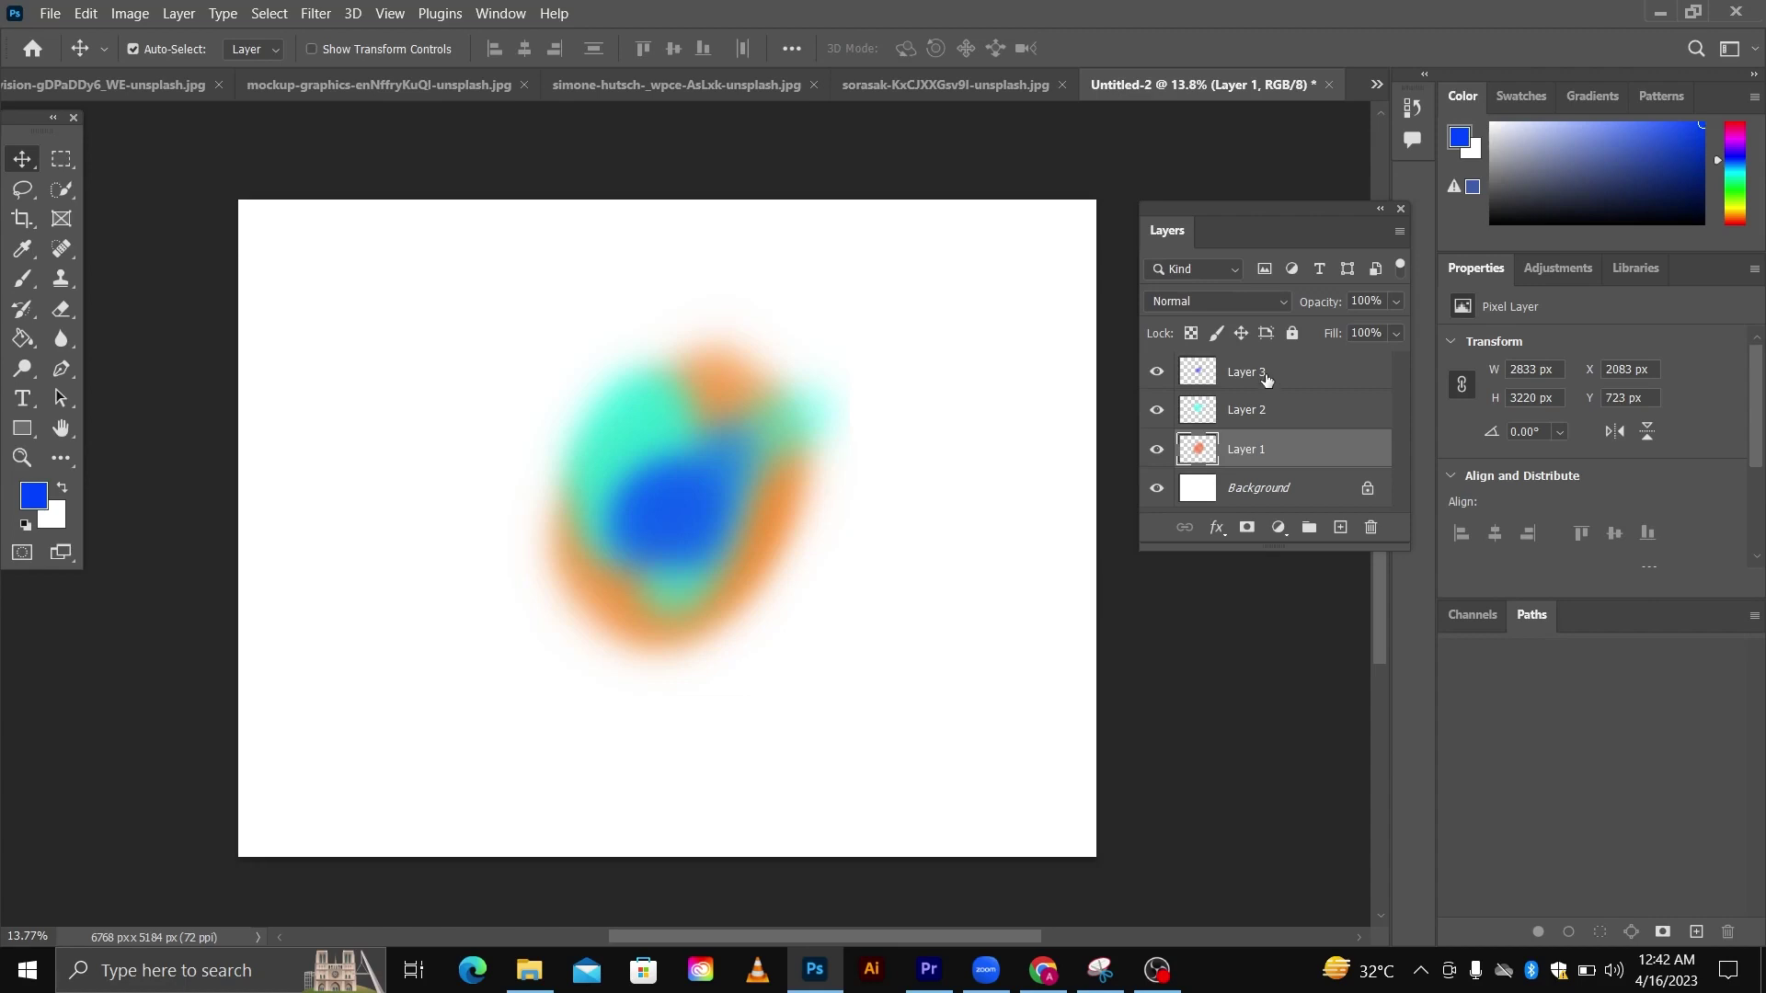
- Filter the layer list by name using the text LAYER 1
left_click(1199, 271)
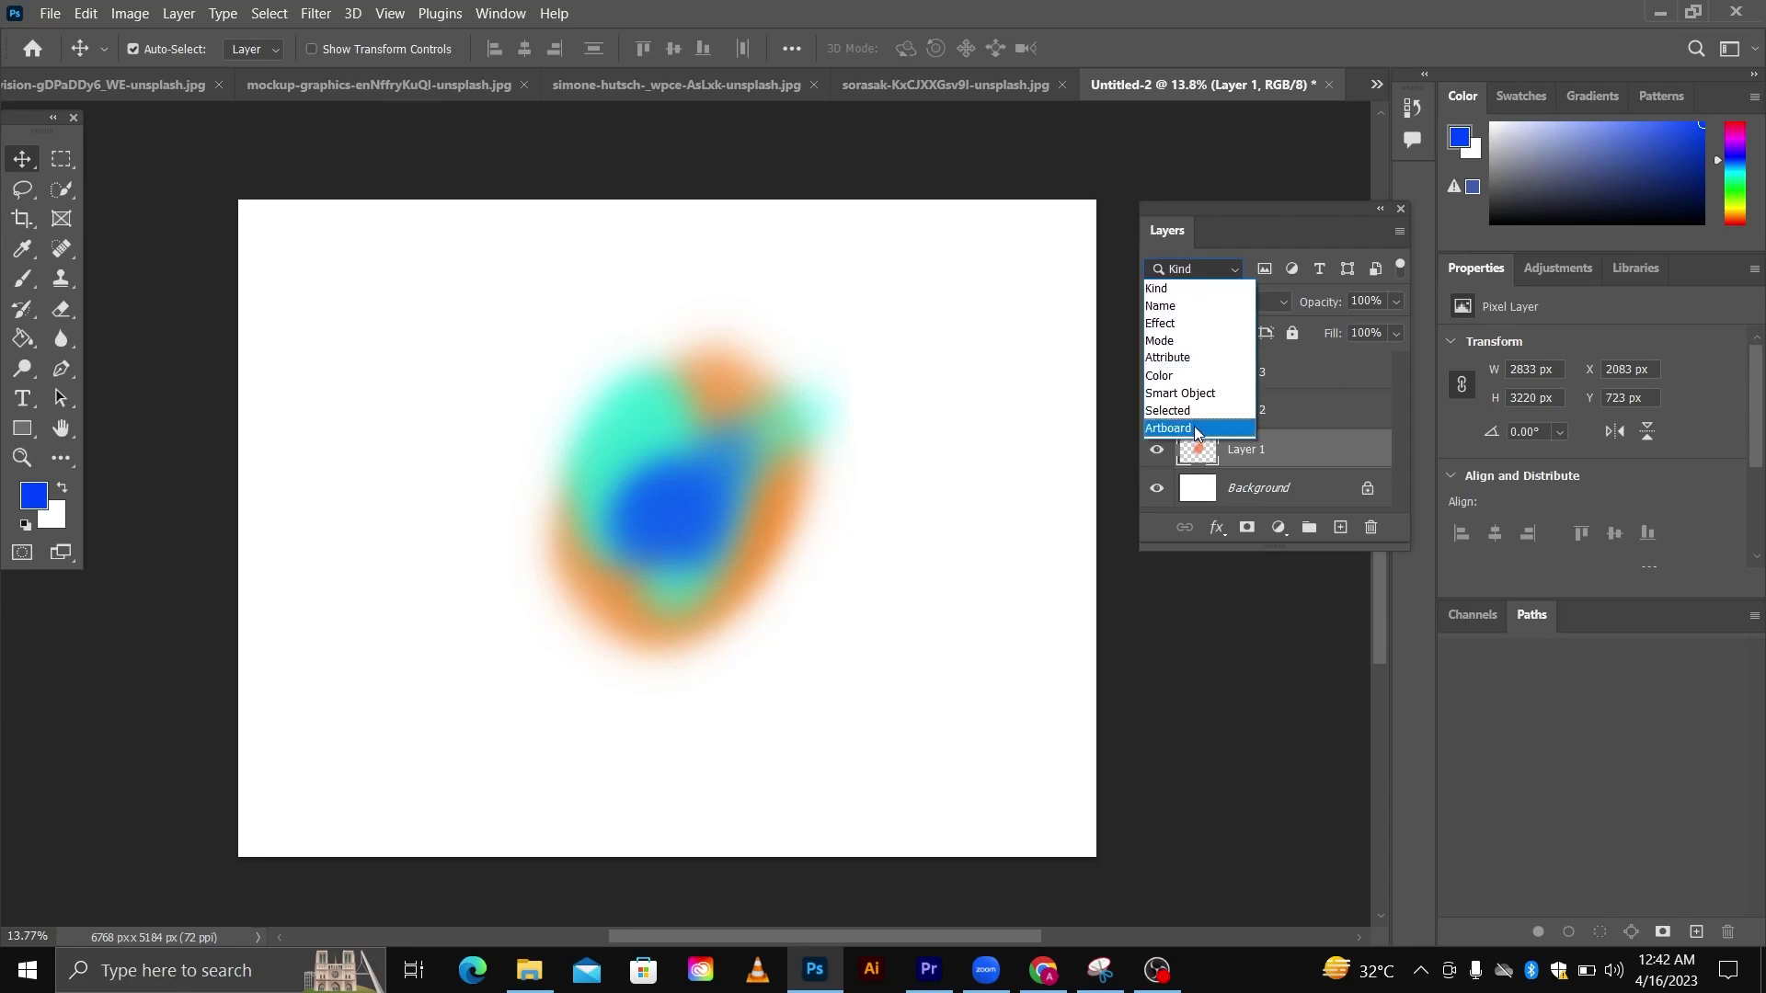
left_click(1259, 451)
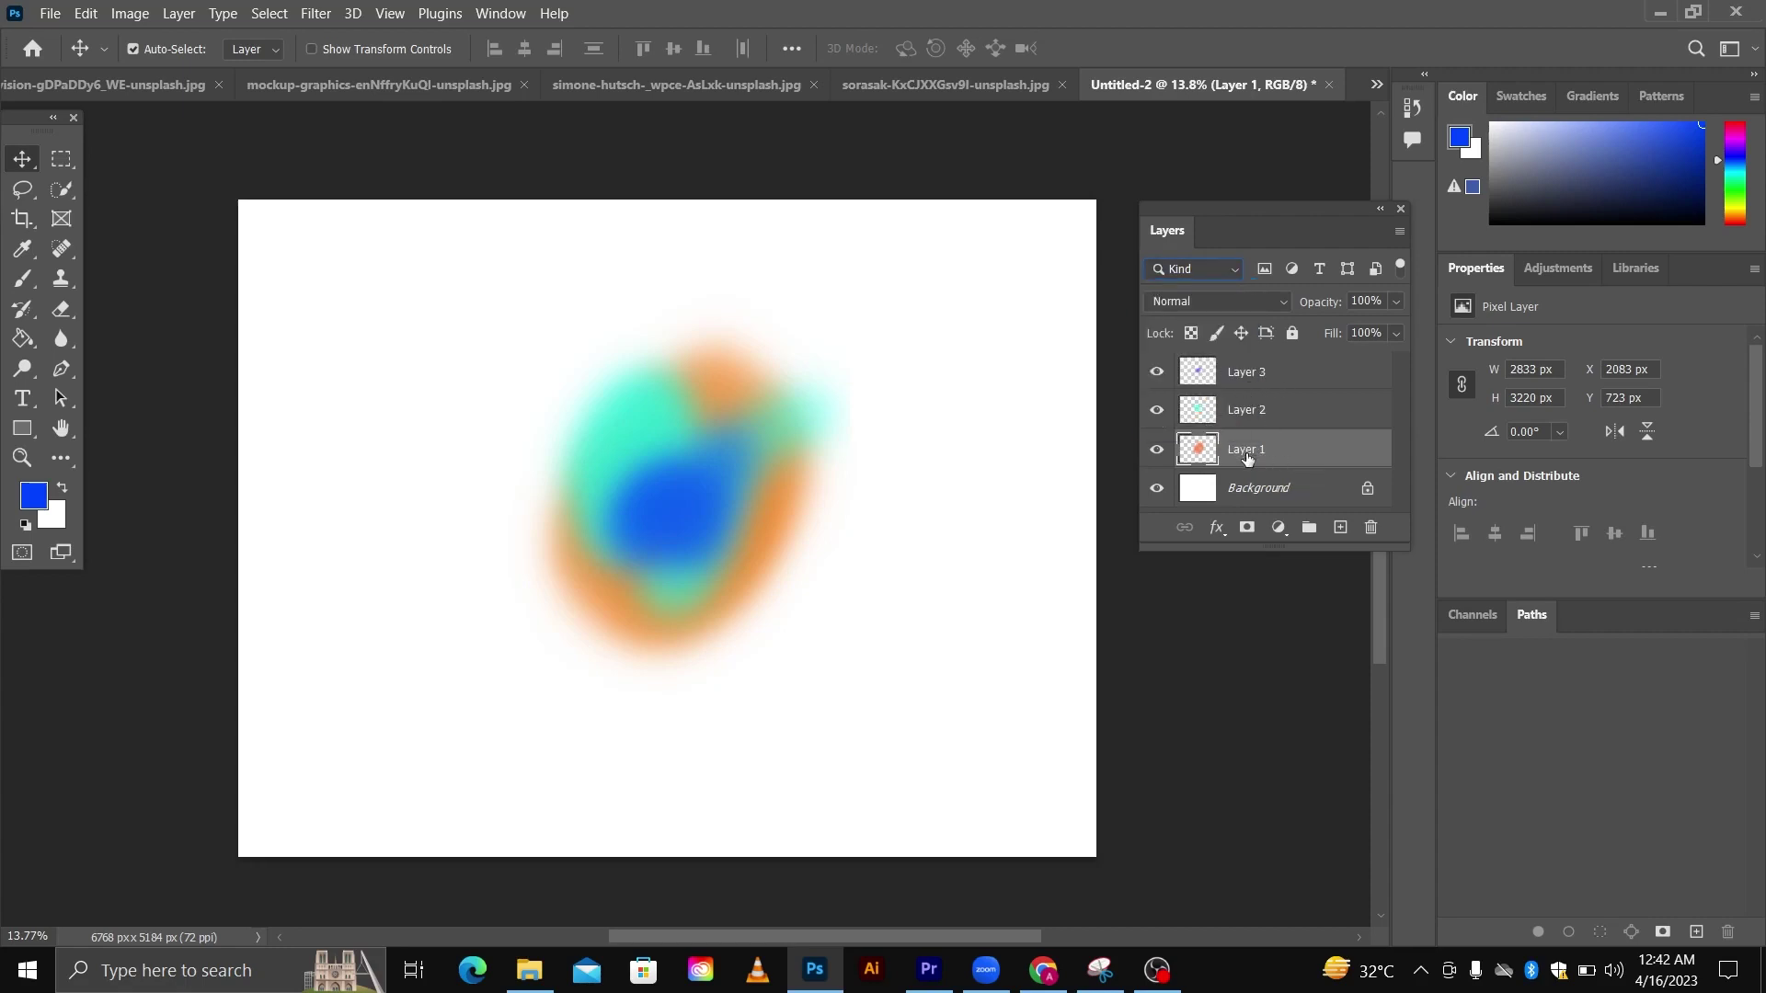
left_click(1222, 273)
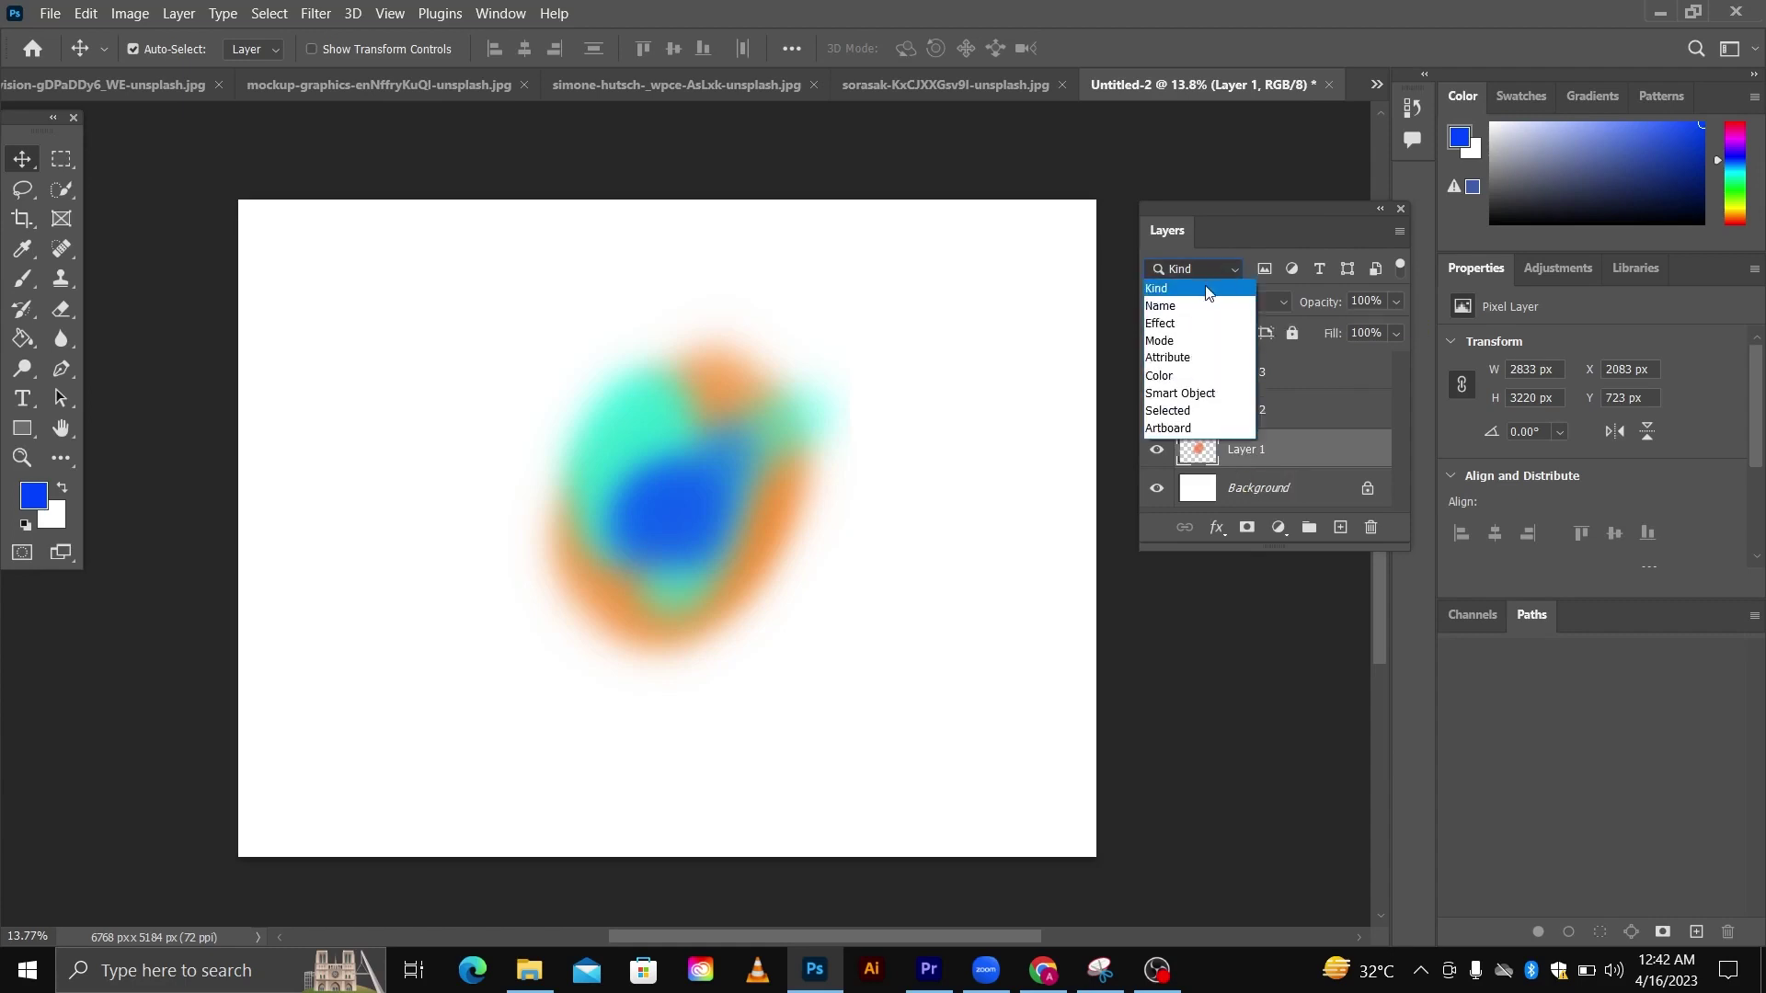
left_click(1184, 307)
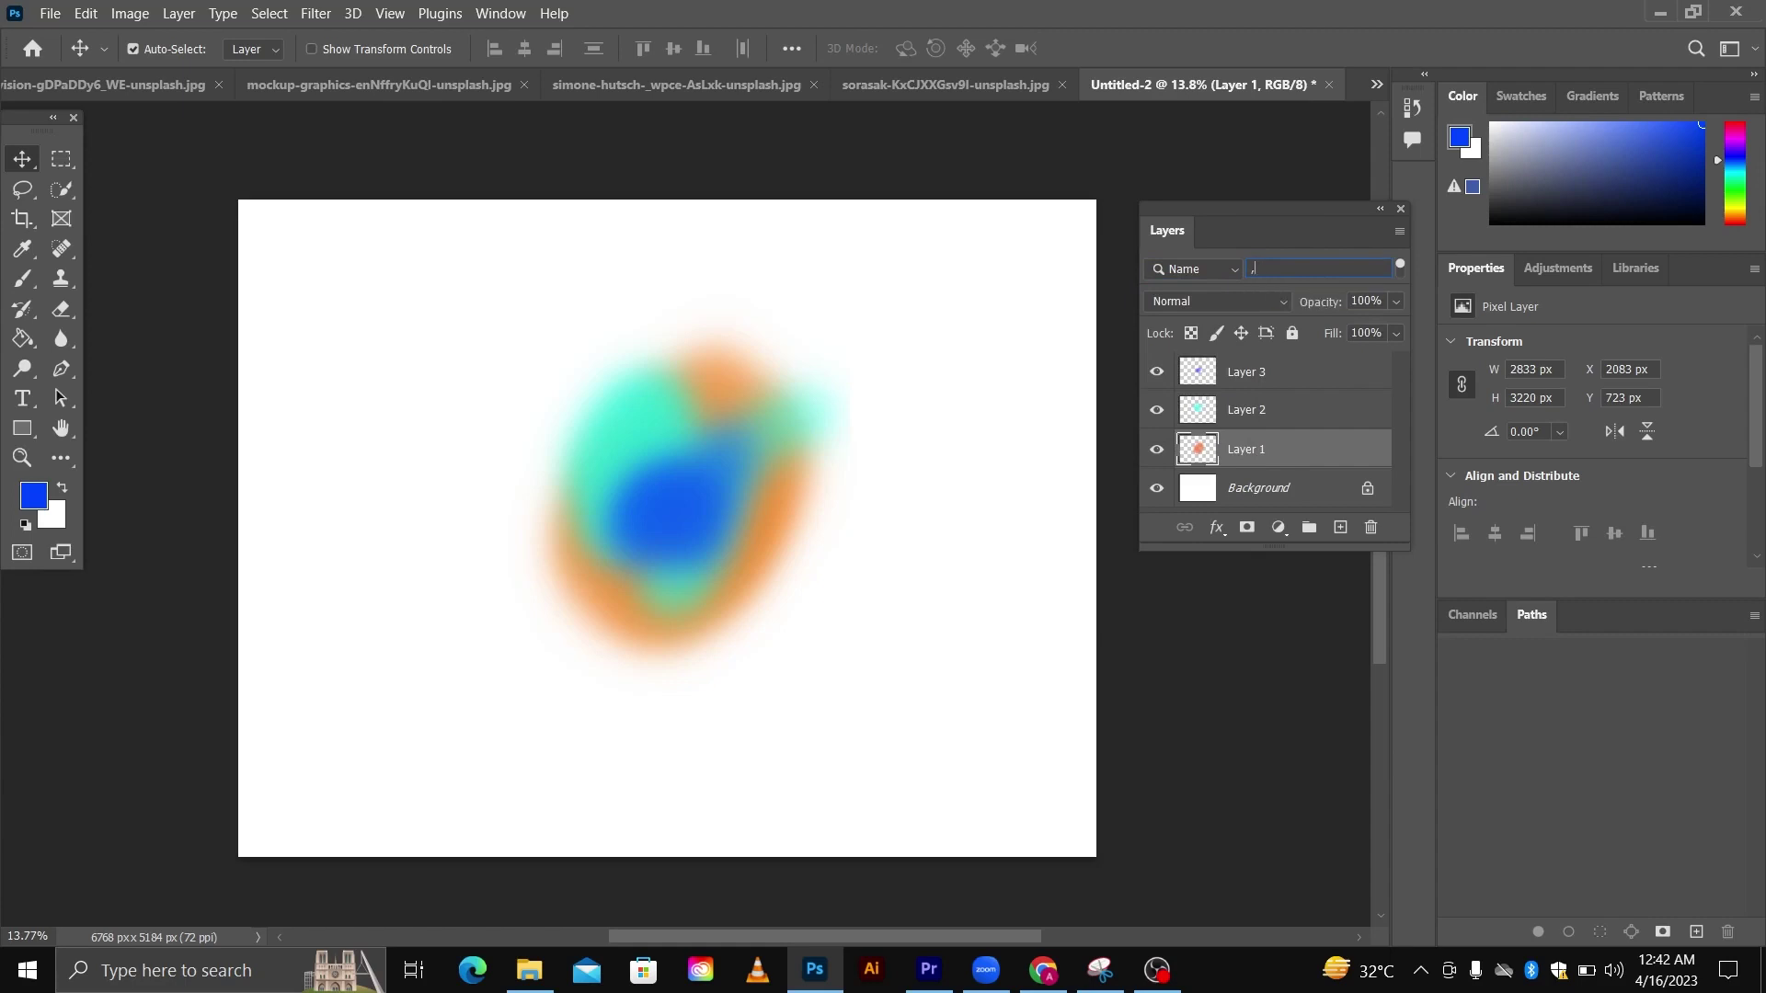
type("A")
key("BackSpace")
type("K")
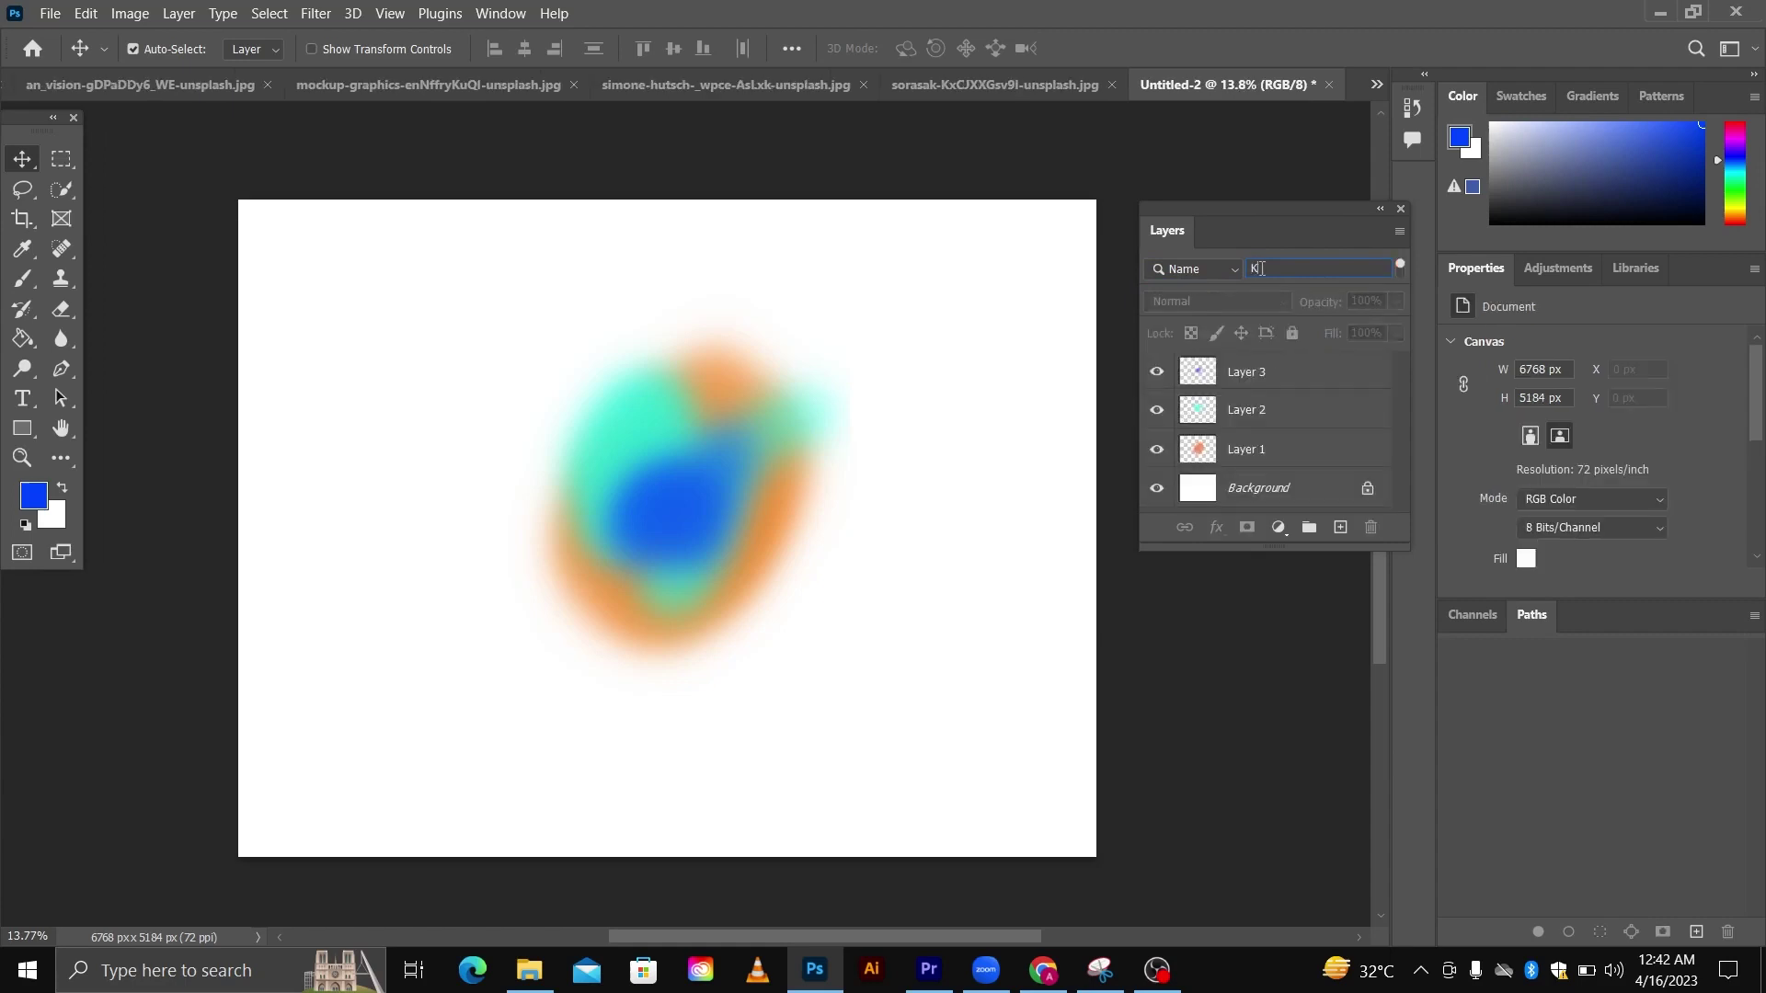
key("BackSpace")
type("LAYER ")
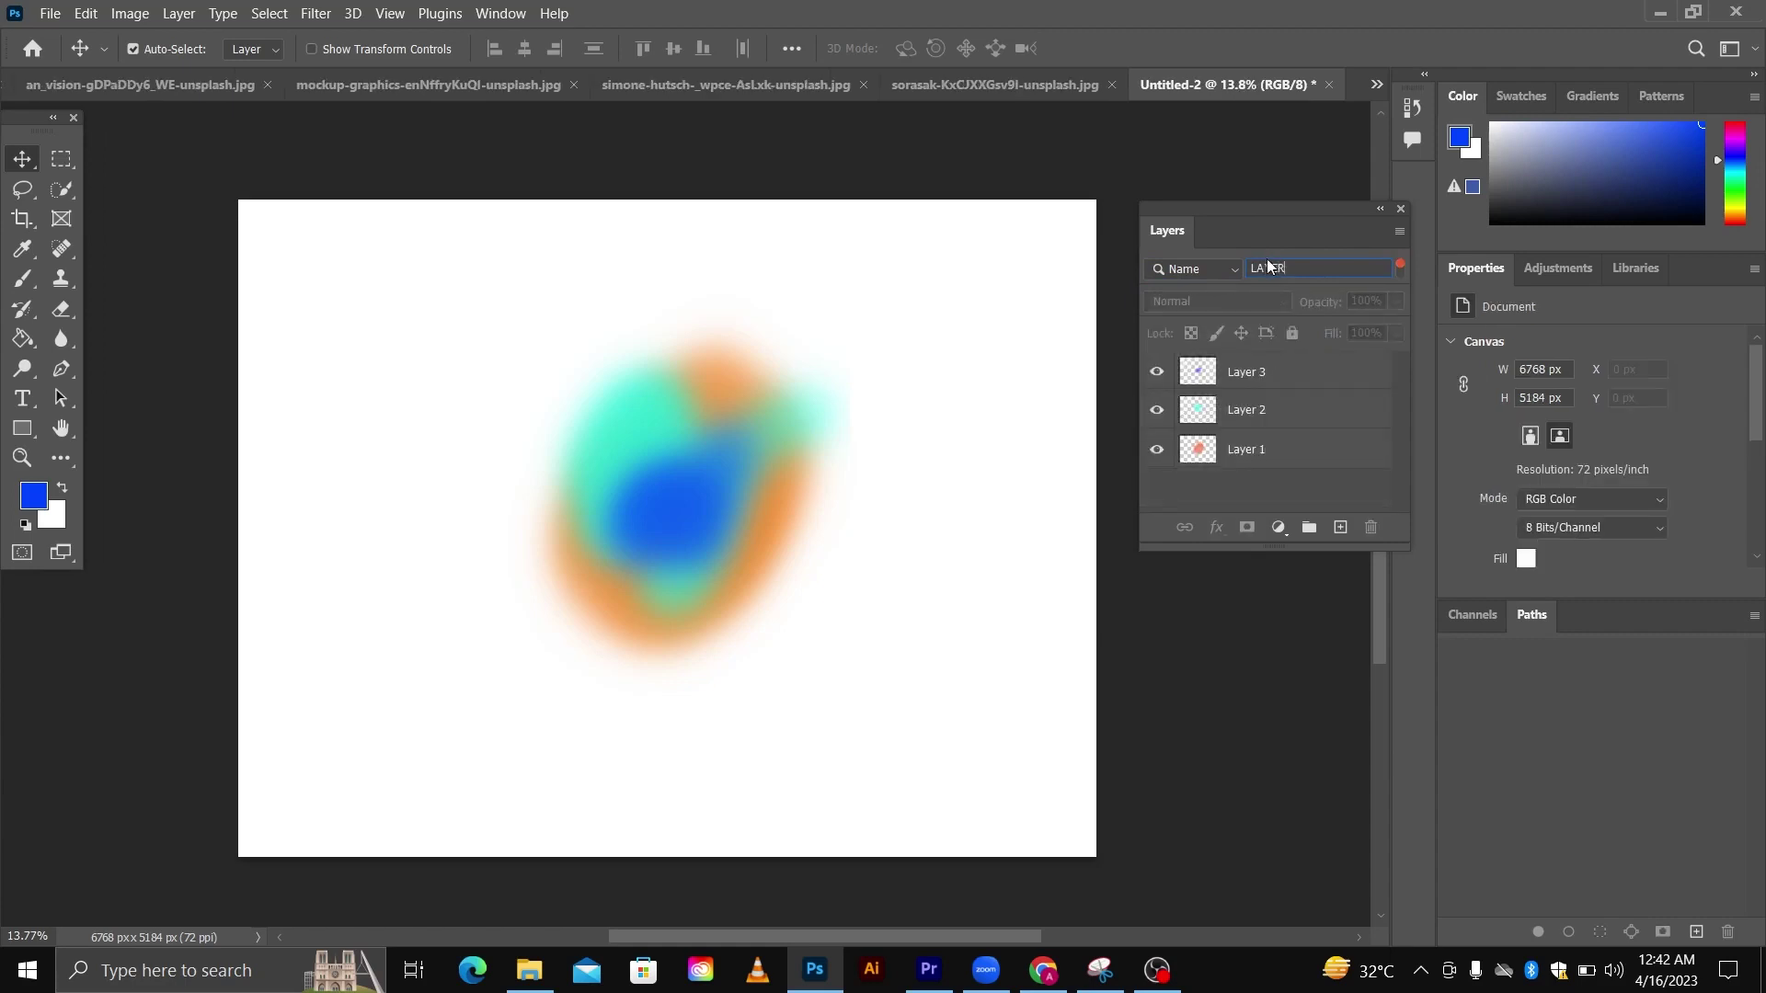
type("1")
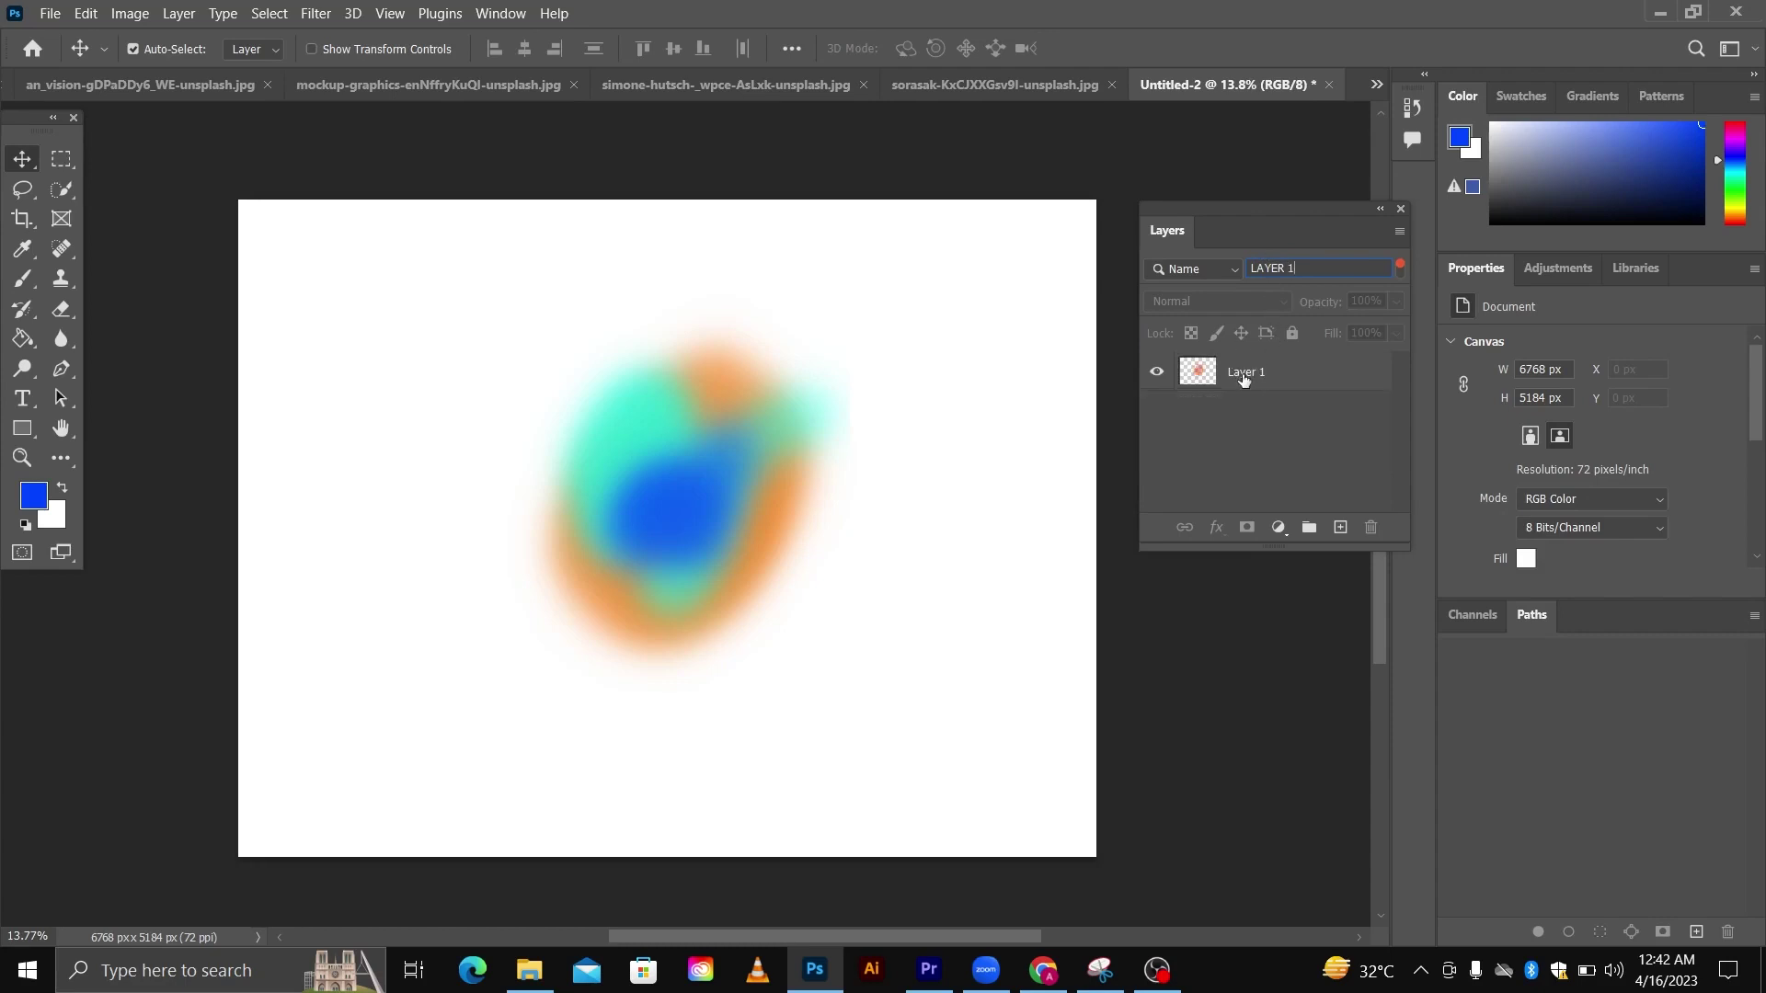
- Switch the layer filter to Effect (Bevel & Emboss), which matches no layers
left_click(1238, 268)
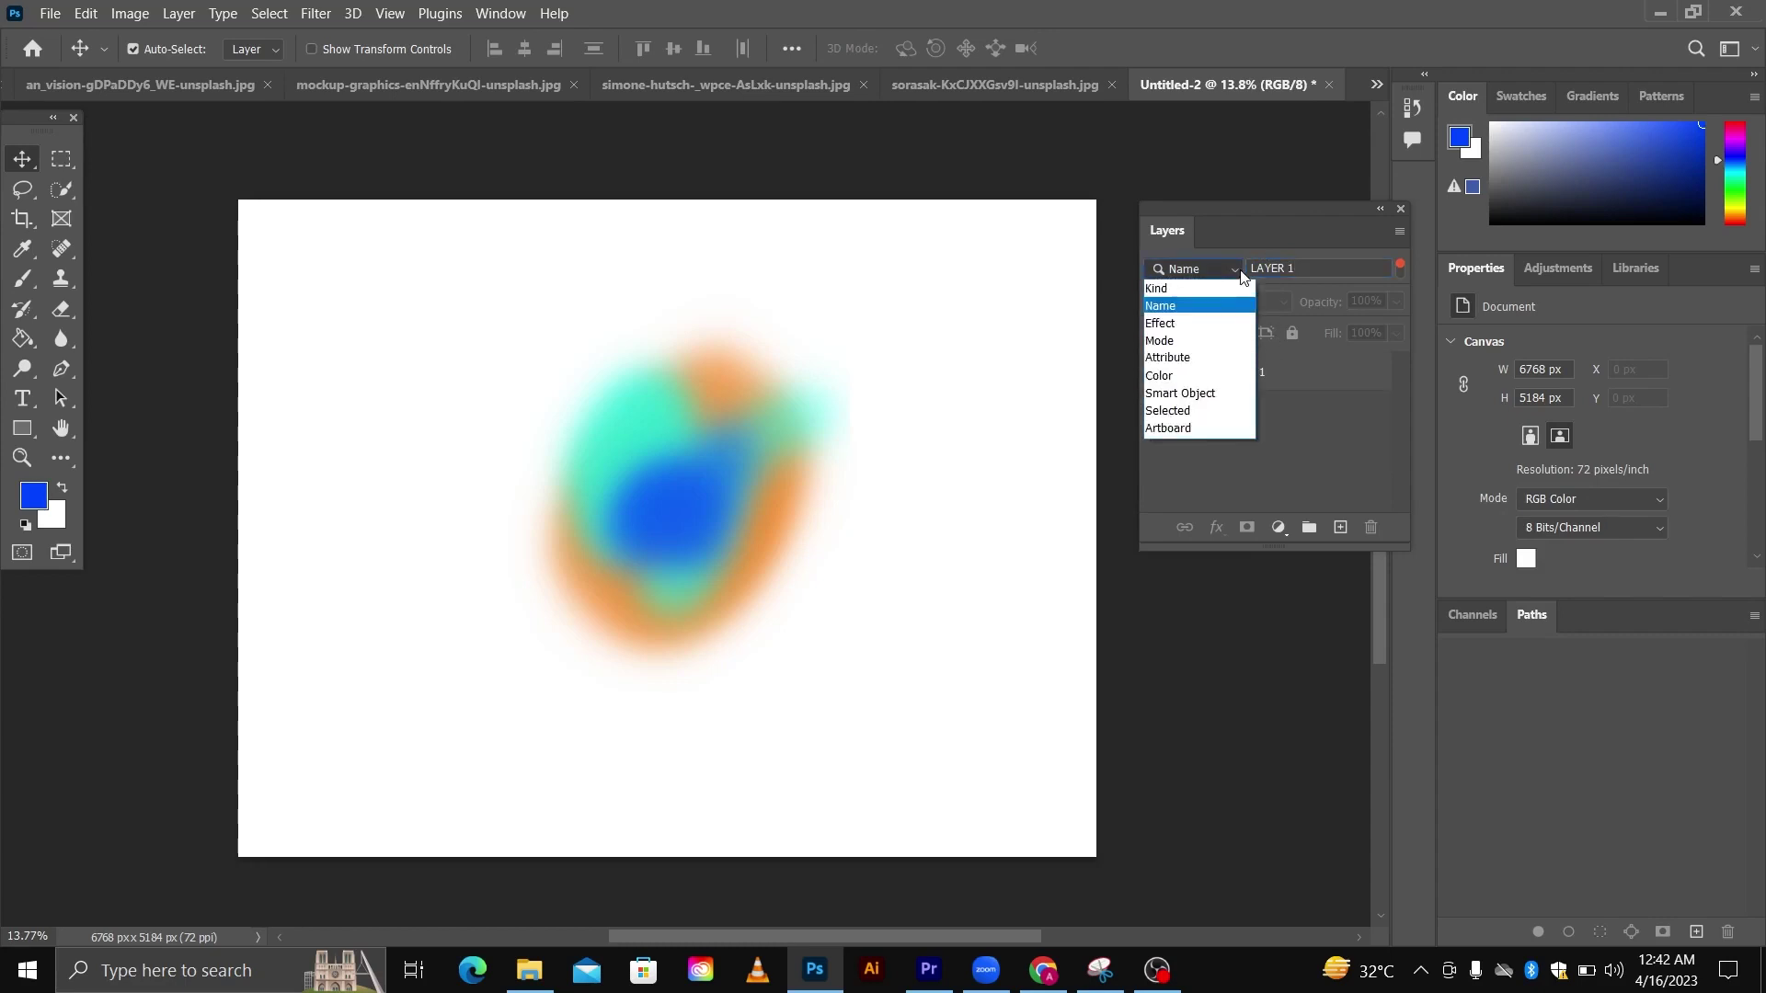
left_click(1186, 322)
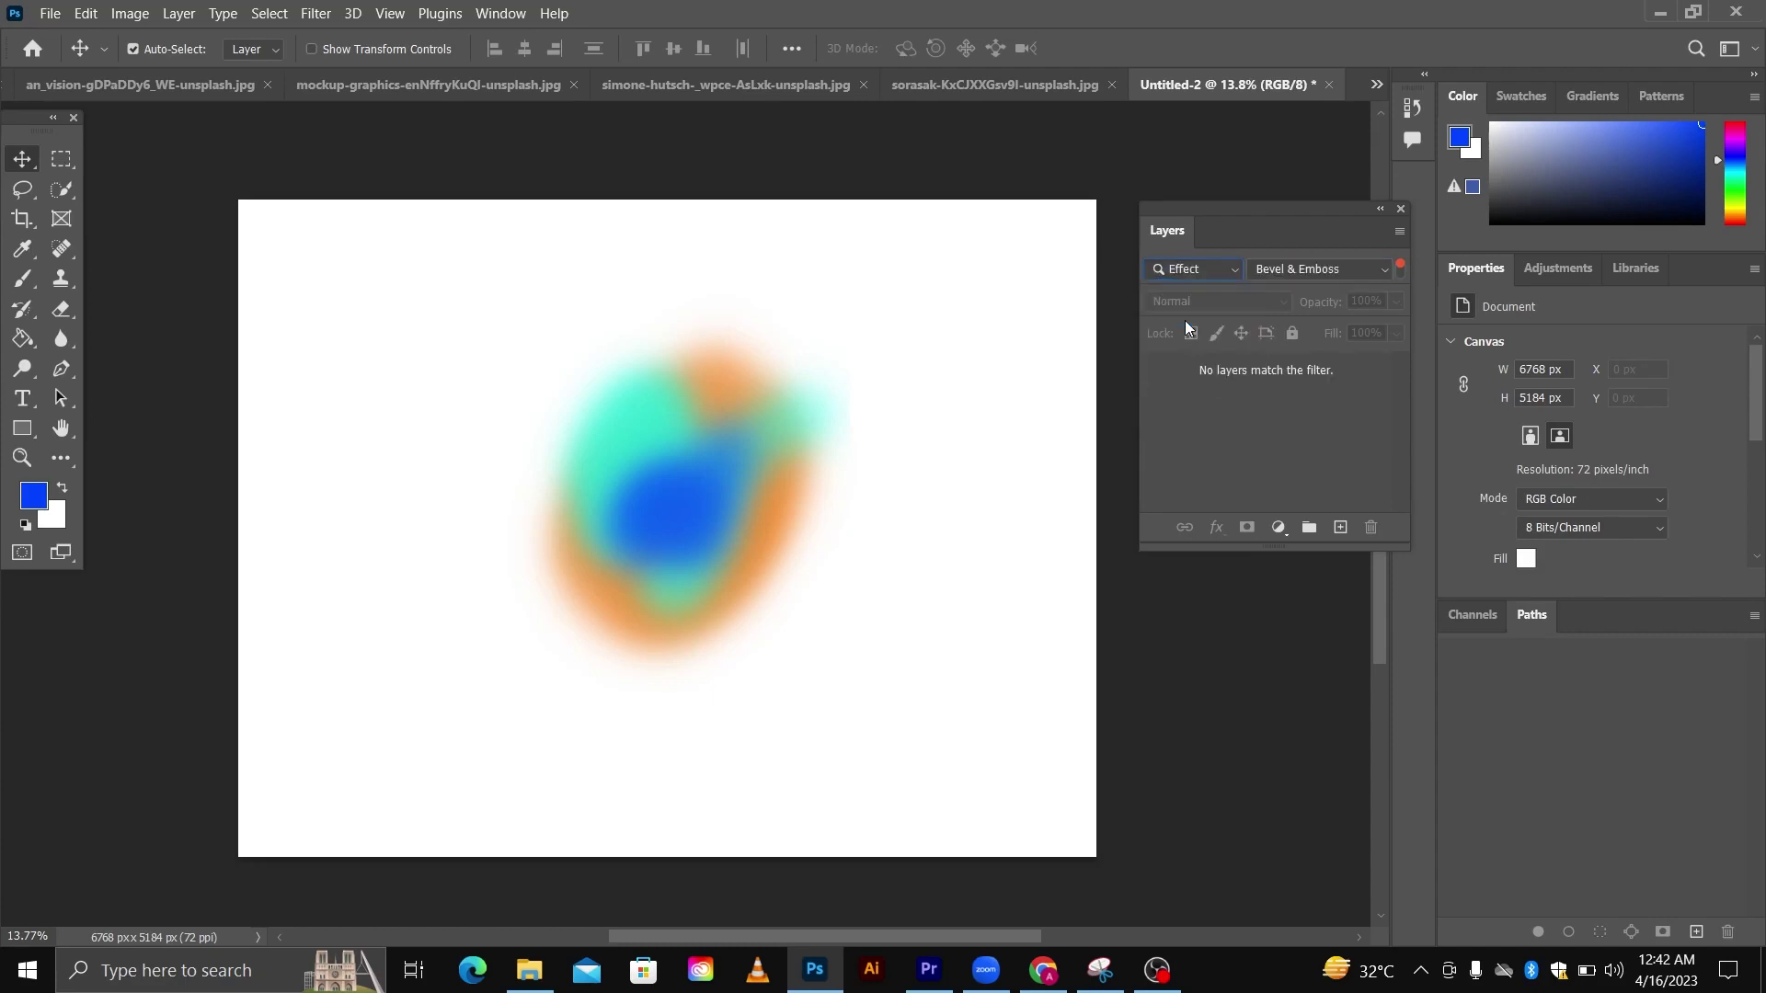
left_click(1232, 273)
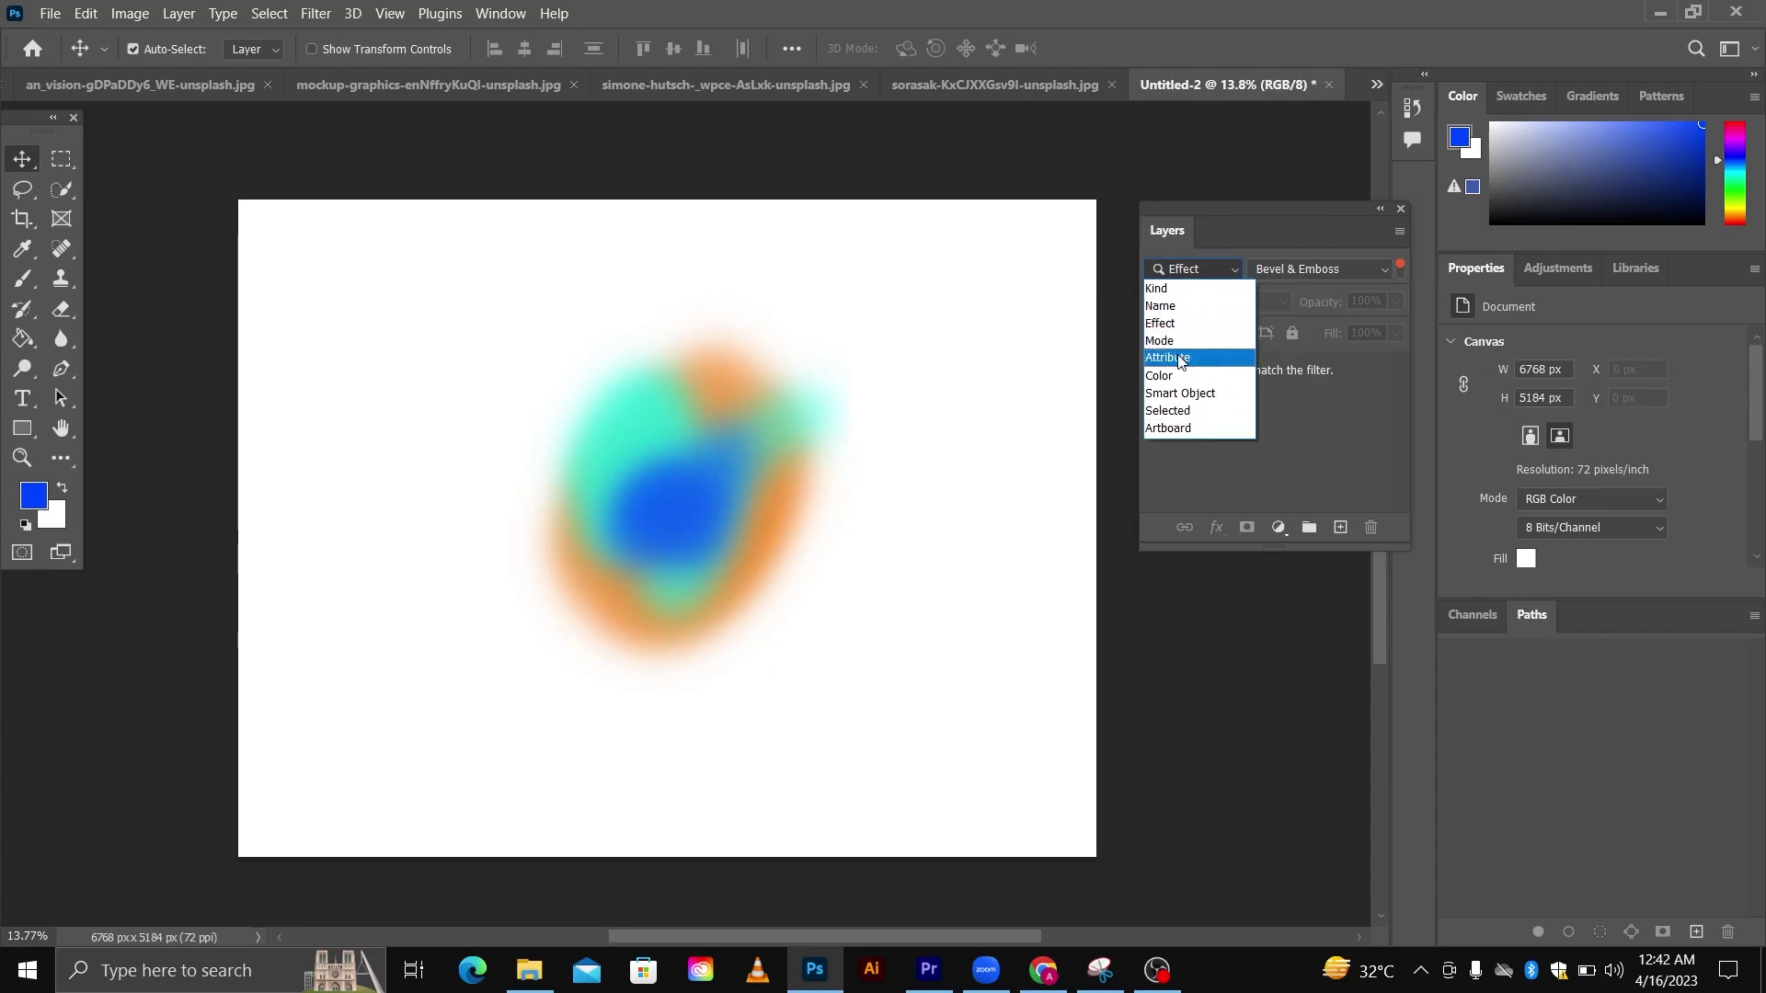
left_click(1203, 273)
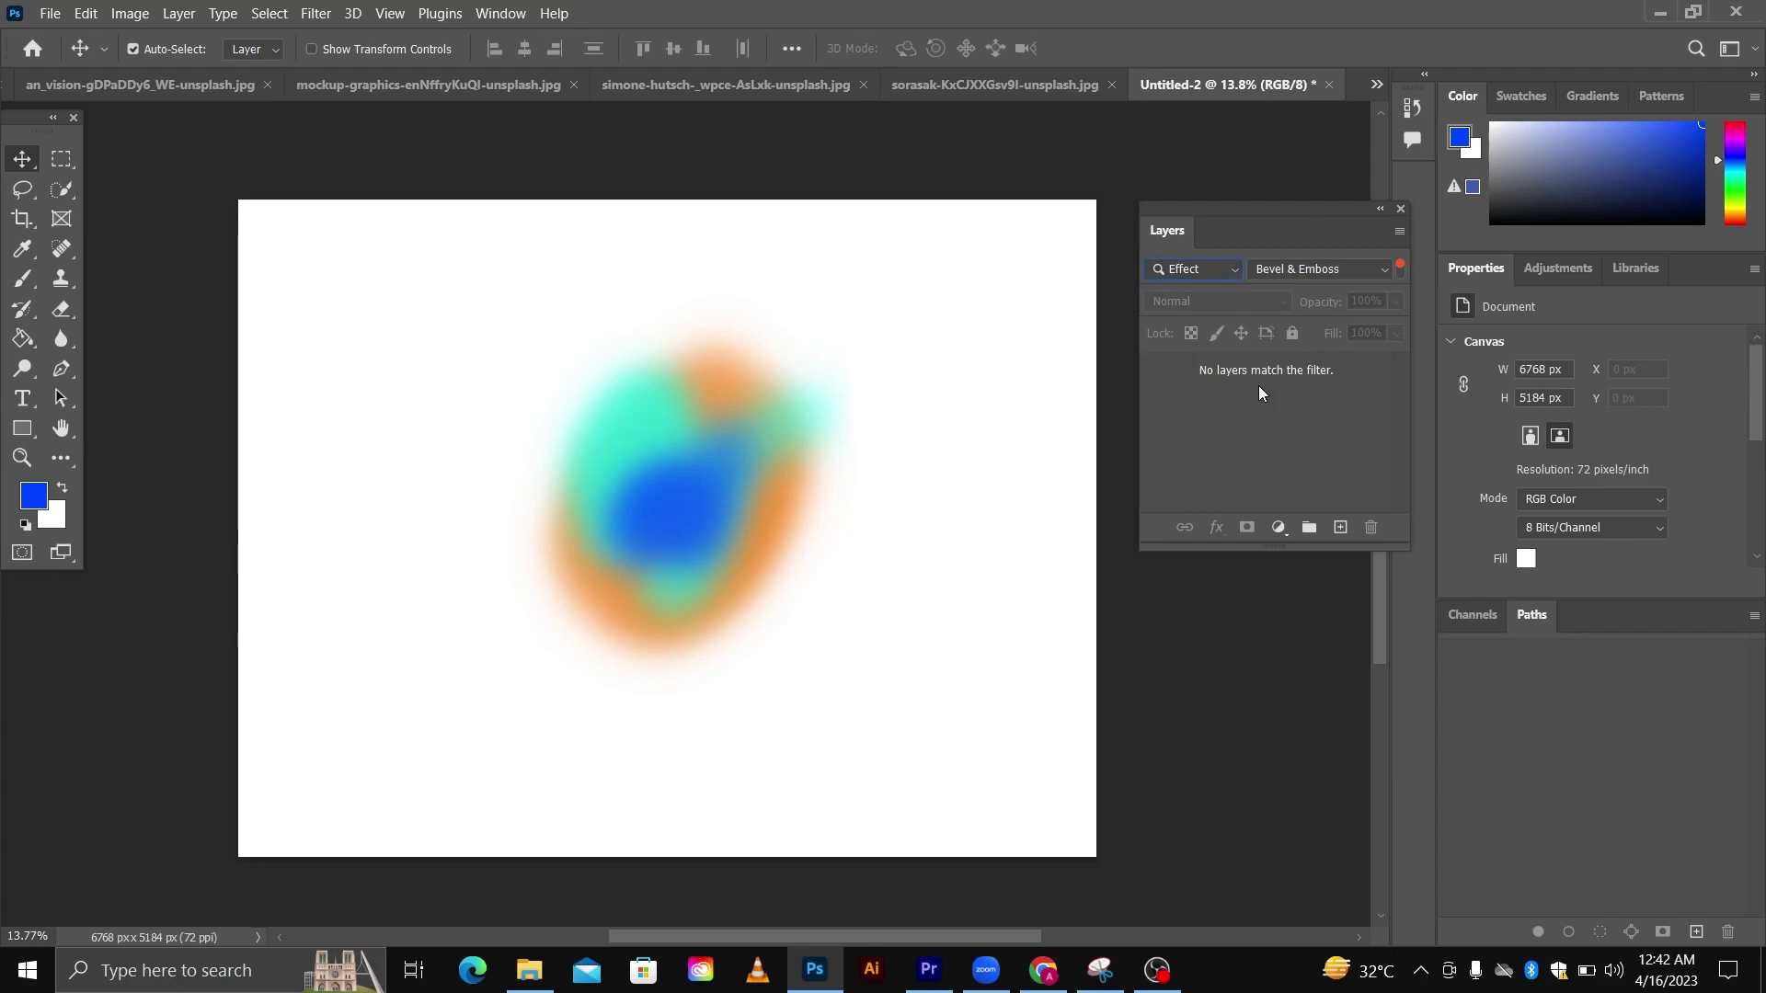
left_click(1224, 273)
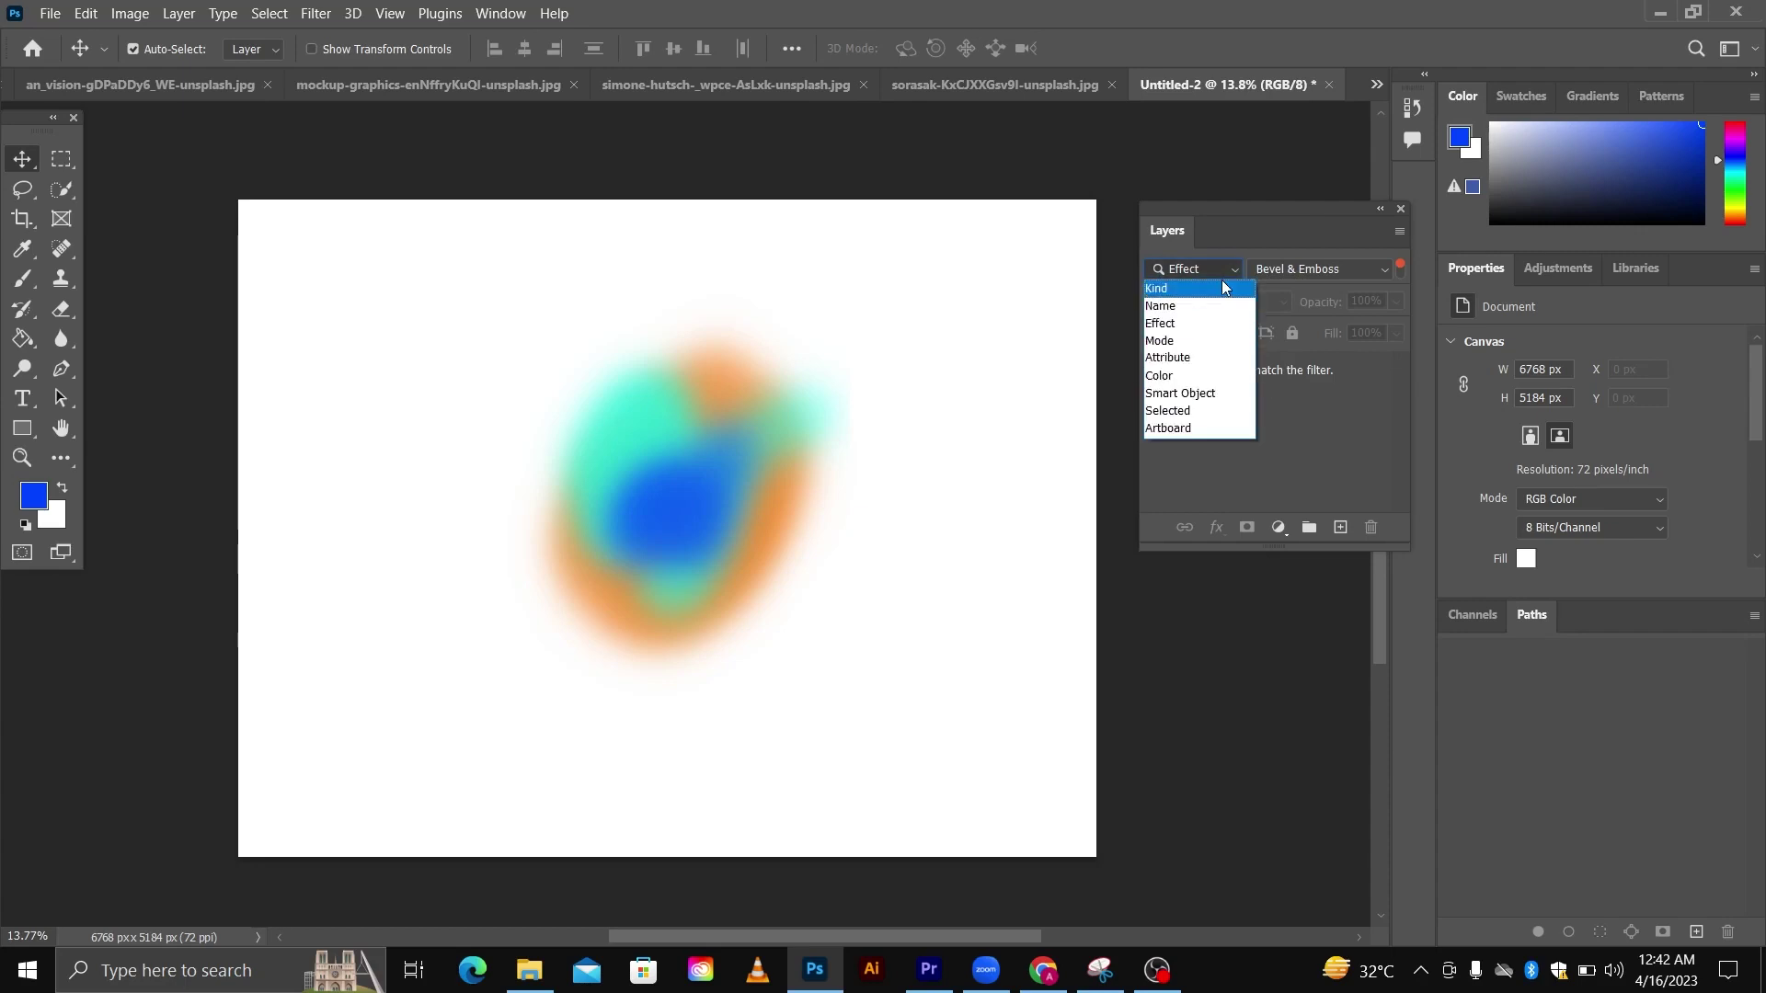